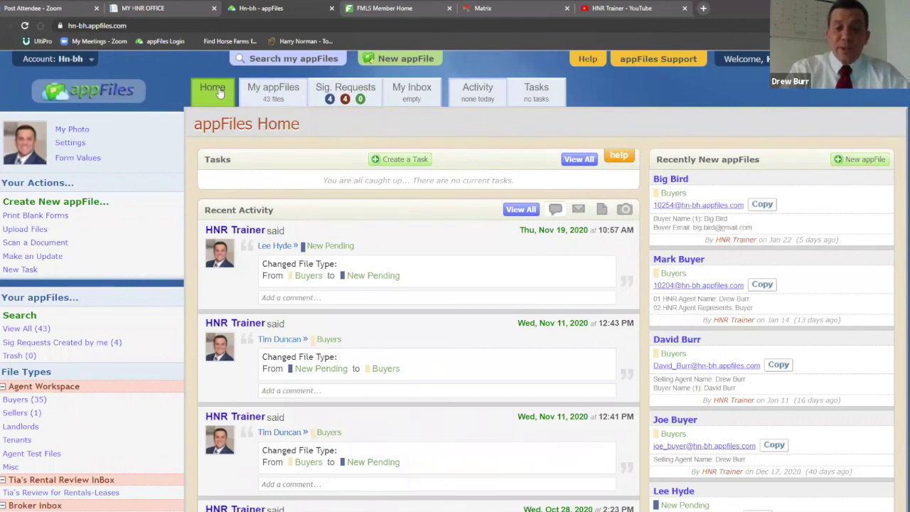
# Show the My appFiles list and scroll through the 43 files with their types and dates
pyautogui.click(283, 95)
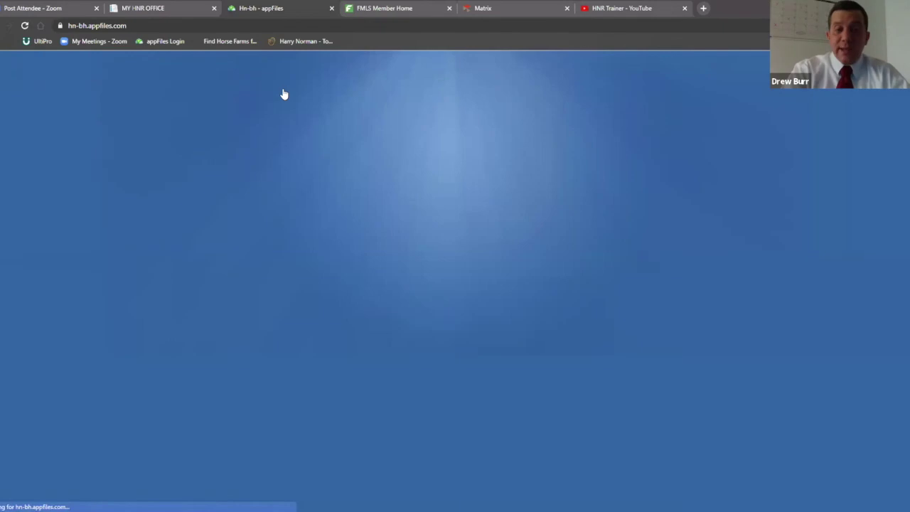
pyautogui.scroll(-3, 482, 297)
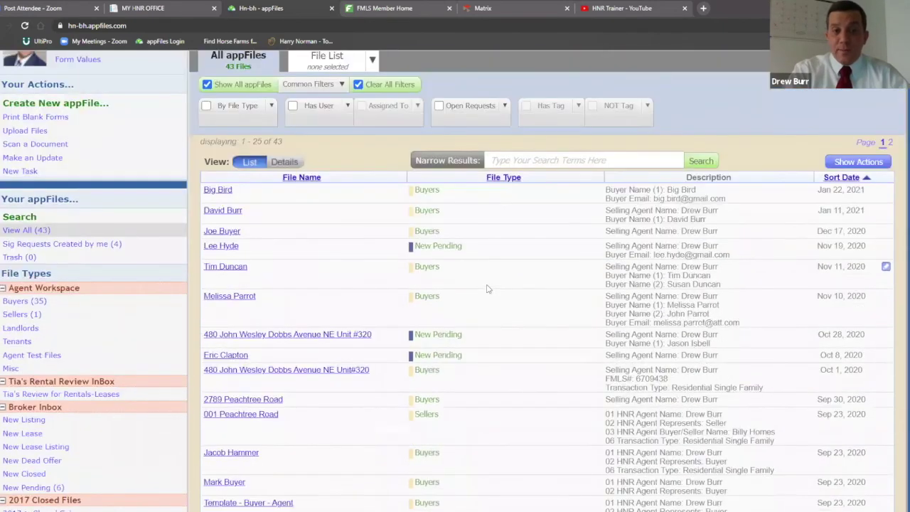
pyautogui.scroll(2, 488, 288)
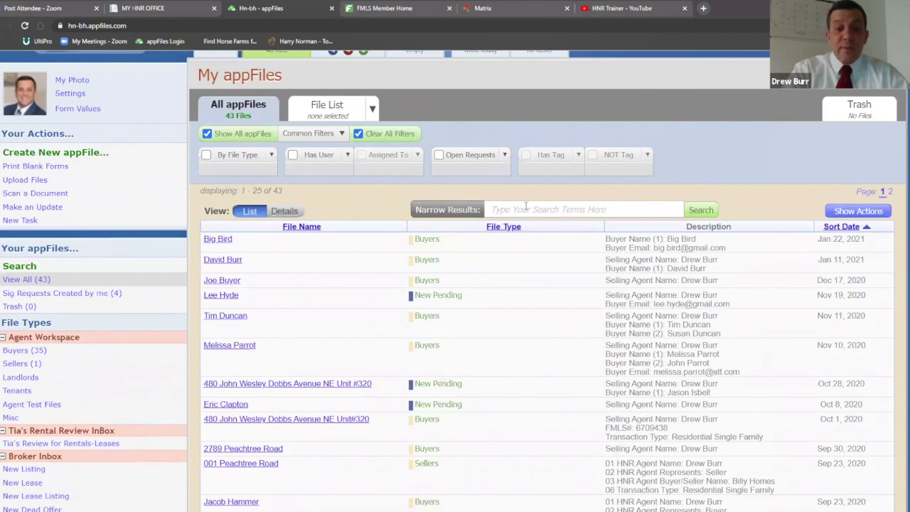
pyautogui.scroll(1, 494, 314)
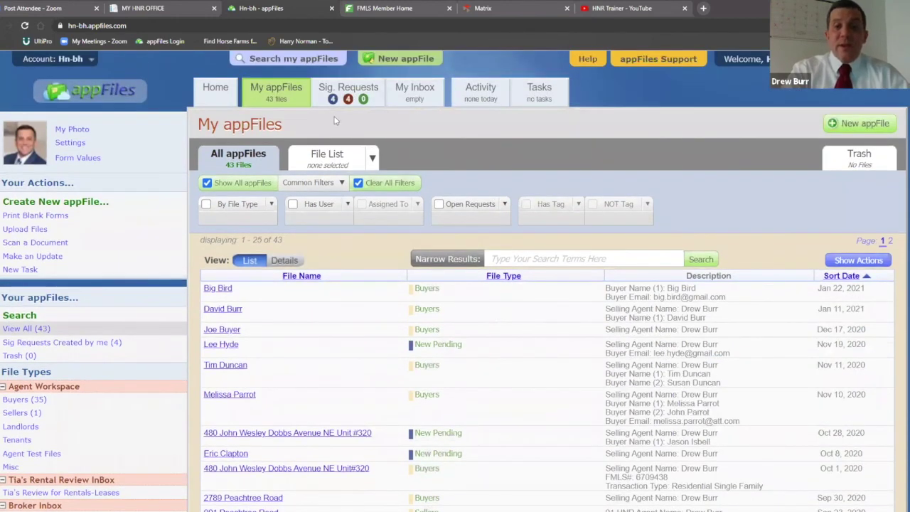
pyautogui.click(347, 94)
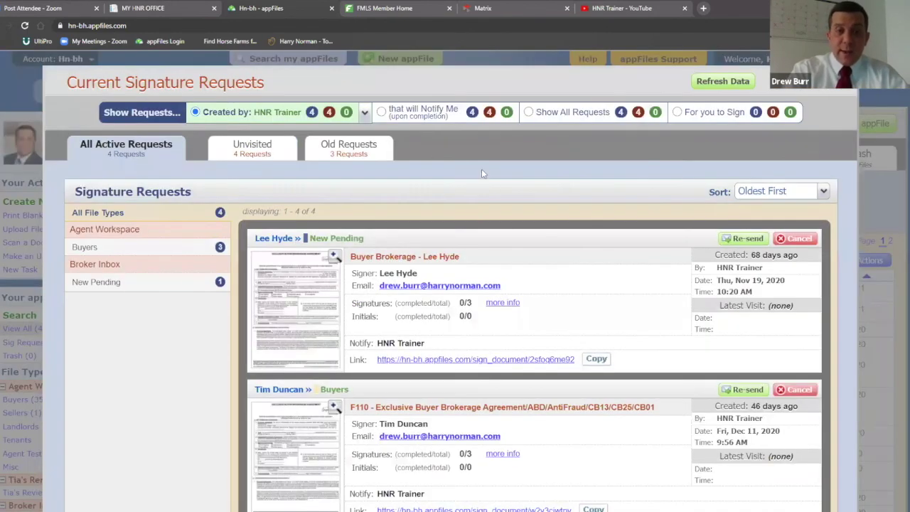
pyautogui.scroll(-1, 491, 183)
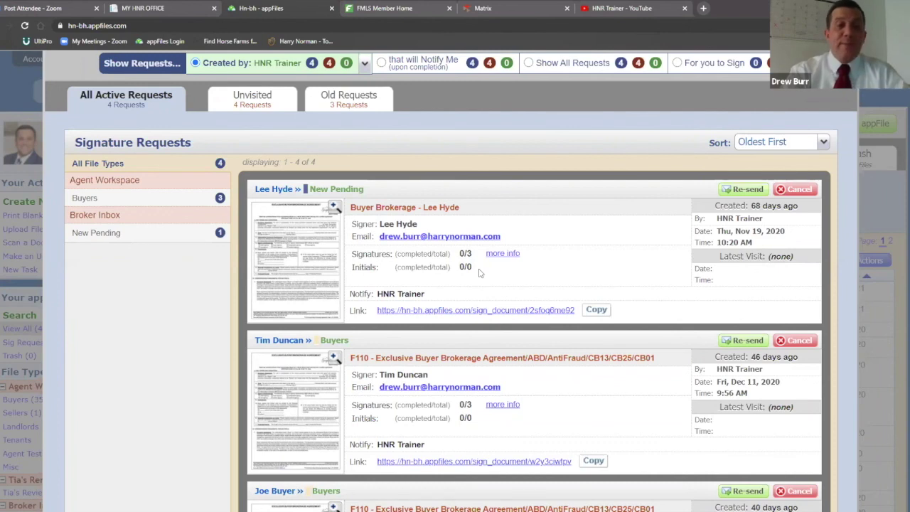
pyautogui.scroll(-6, 554, 238)
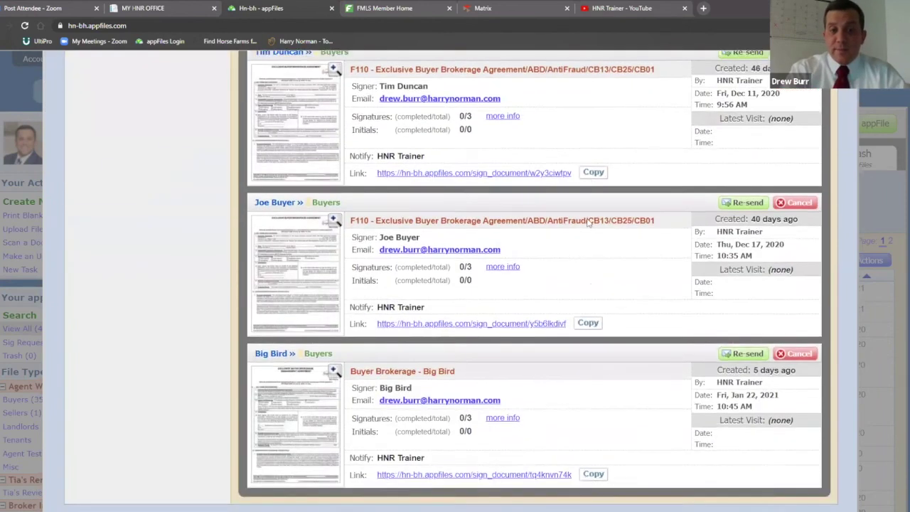
pyautogui.scroll(6, 588, 223)
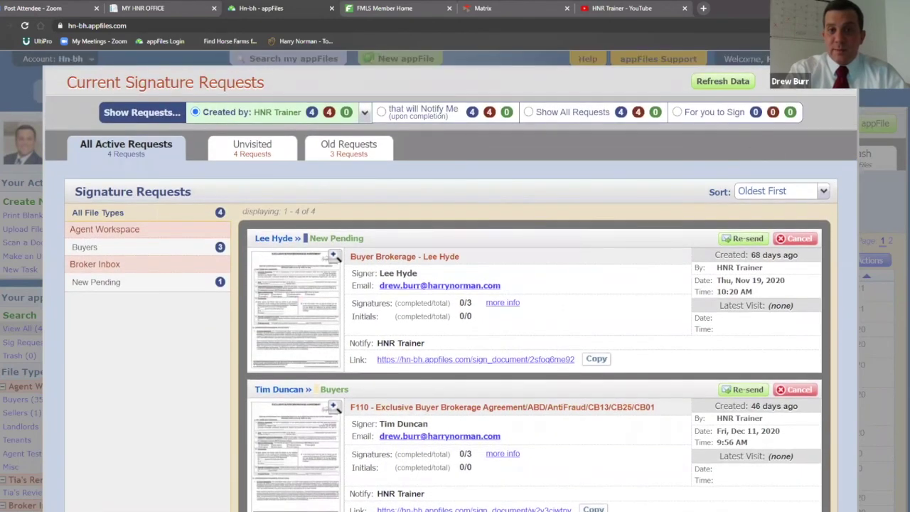
pyautogui.press('Escape')
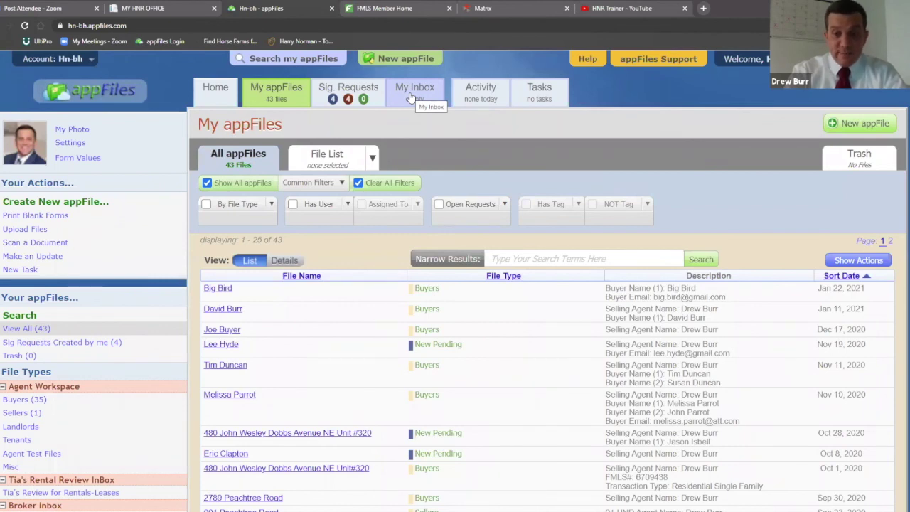
pyautogui.click(481, 95)
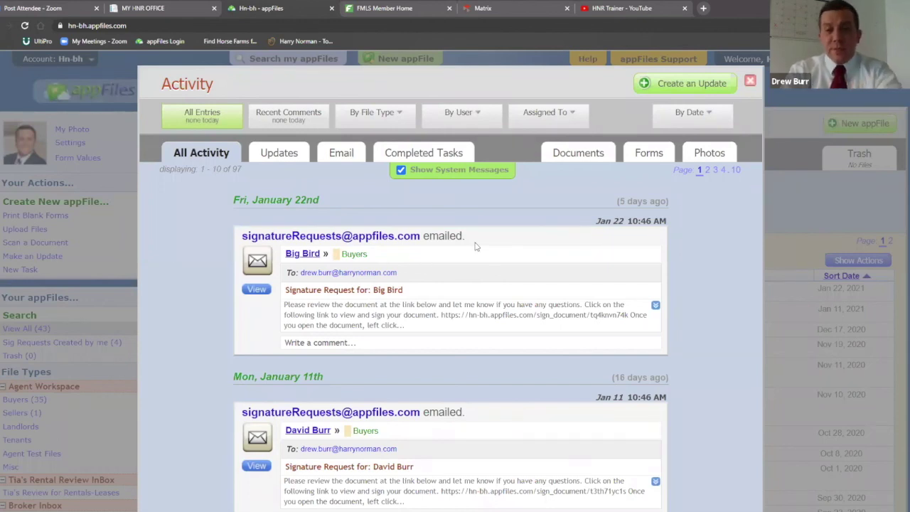
pyautogui.scroll(-4, 476, 246)
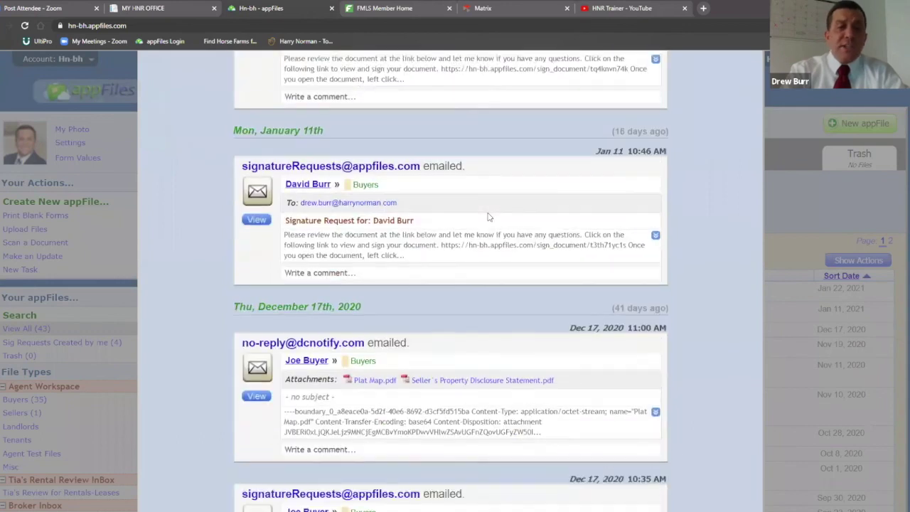
pyautogui.scroll(4, 495, 228)
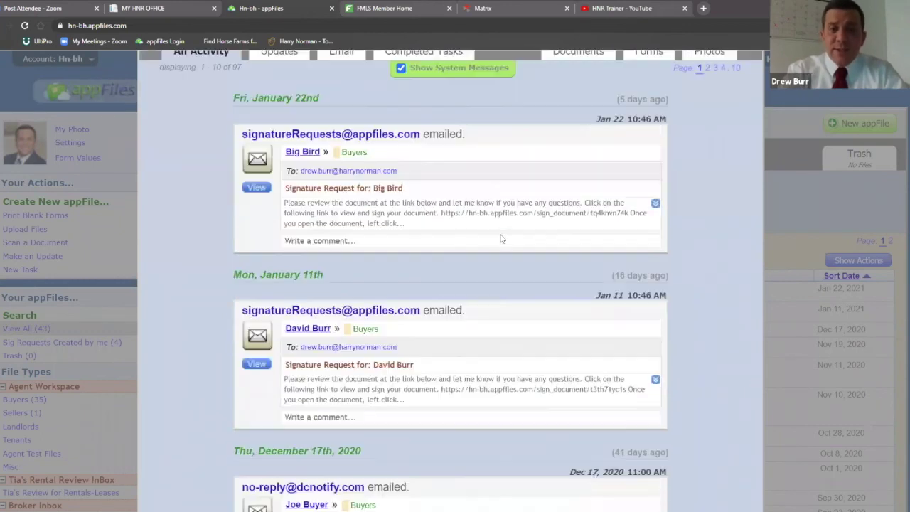
pyautogui.scroll(1, 500, 239)
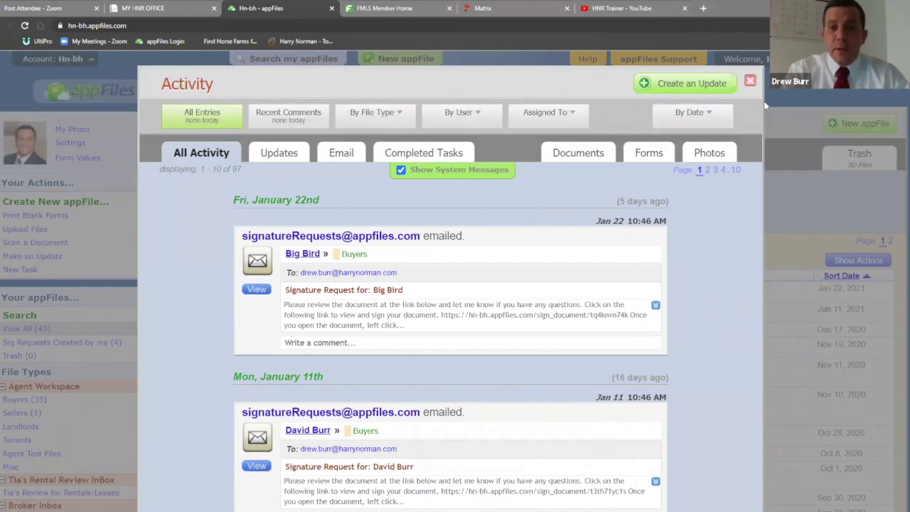
# Close the Activity feed, check the Tasks list showing no tasks due today, then close it
pyautogui.click(750, 84)
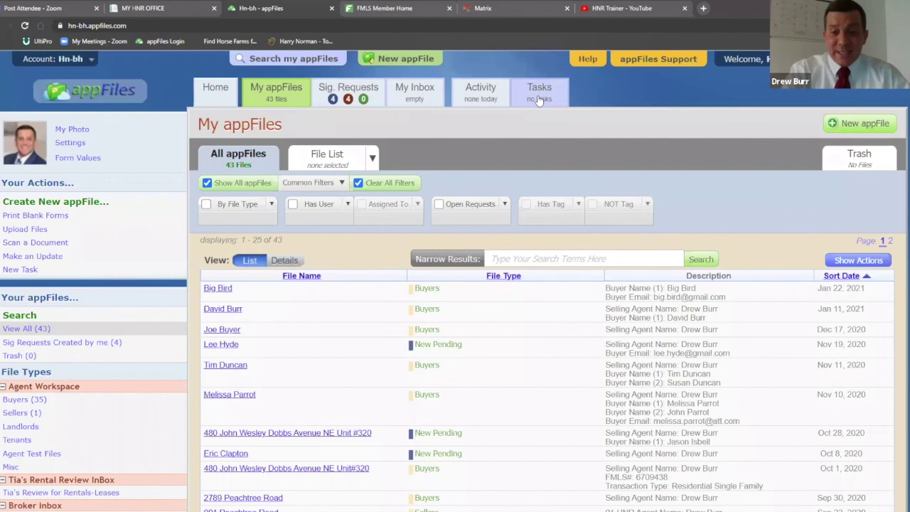
pyautogui.click(539, 98)
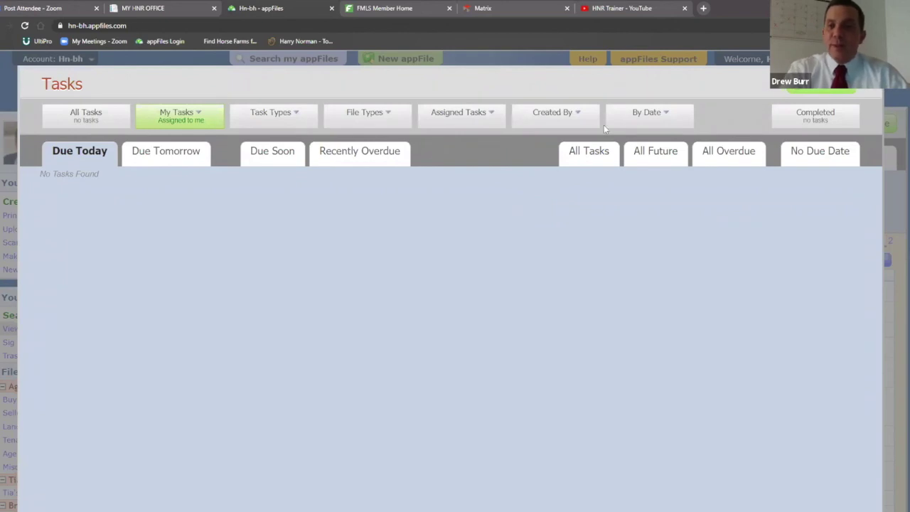
pyautogui.press('Escape')
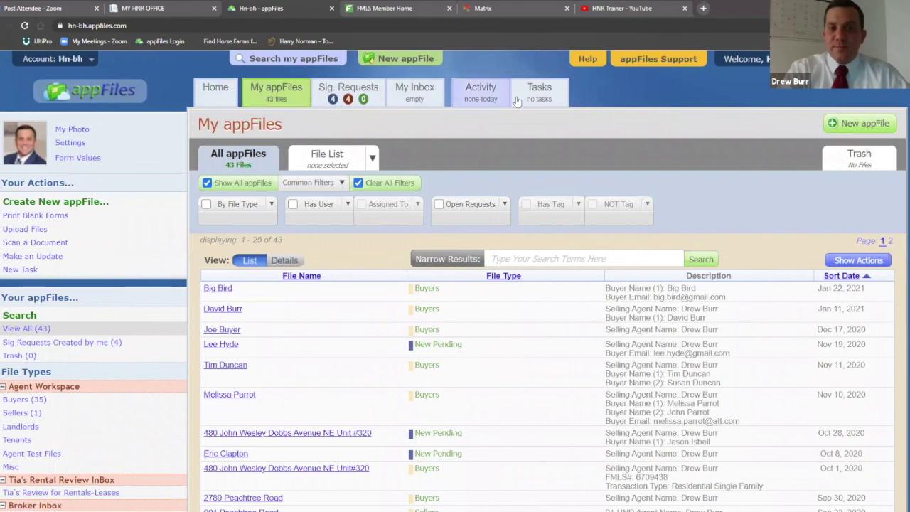
# Return to the Home dashboard to view current tasks, recent activity and new appFiles
pyautogui.click(223, 87)
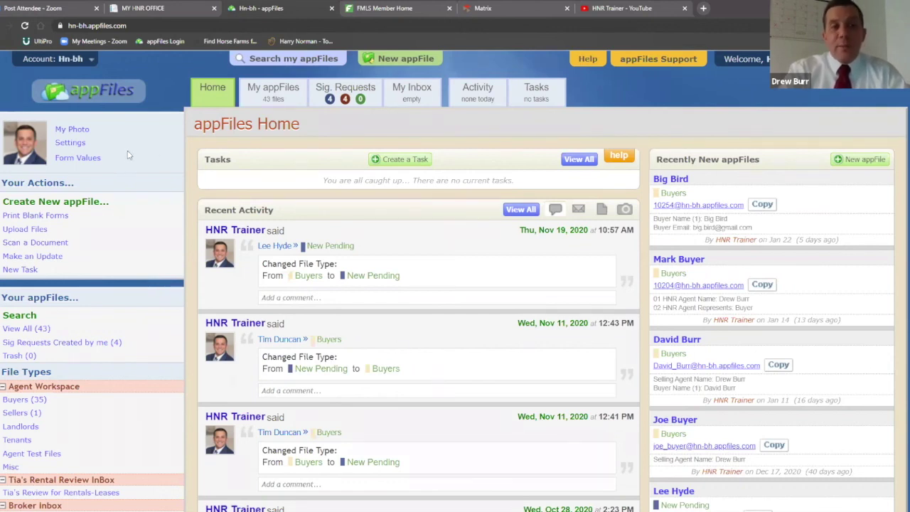
# Open the account Settings from the profile photo and go to the User Photo page
pyautogui.click(71, 142)
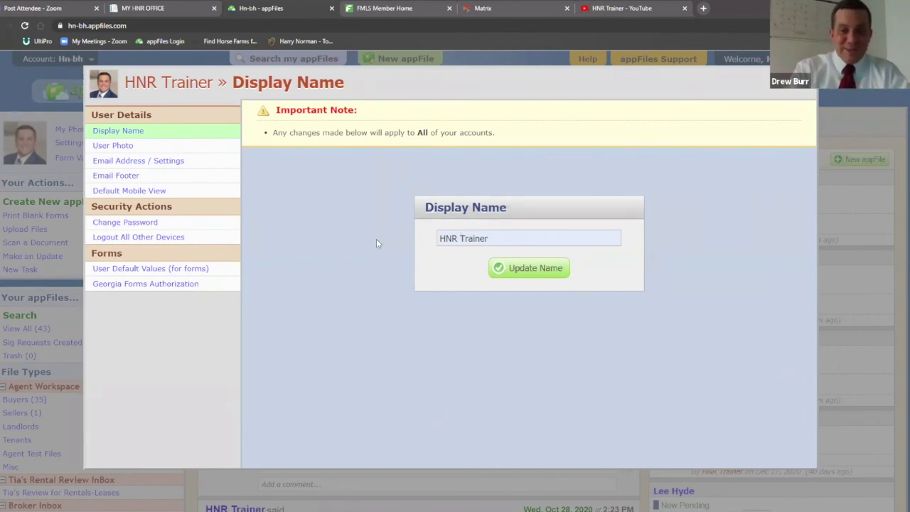
pyautogui.click(118, 148)
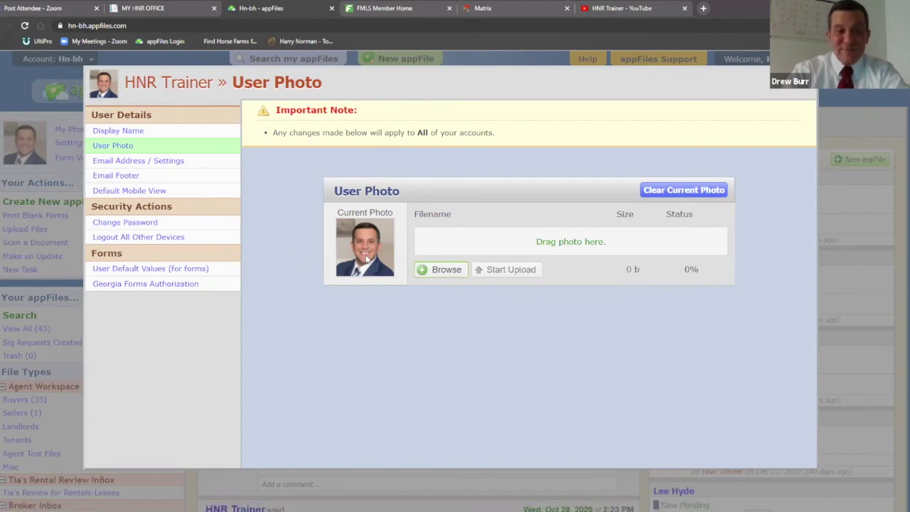
# Review the Email Address / Settings page, including sent-email copies and appfiles.us sending options
pyautogui.click(177, 163)
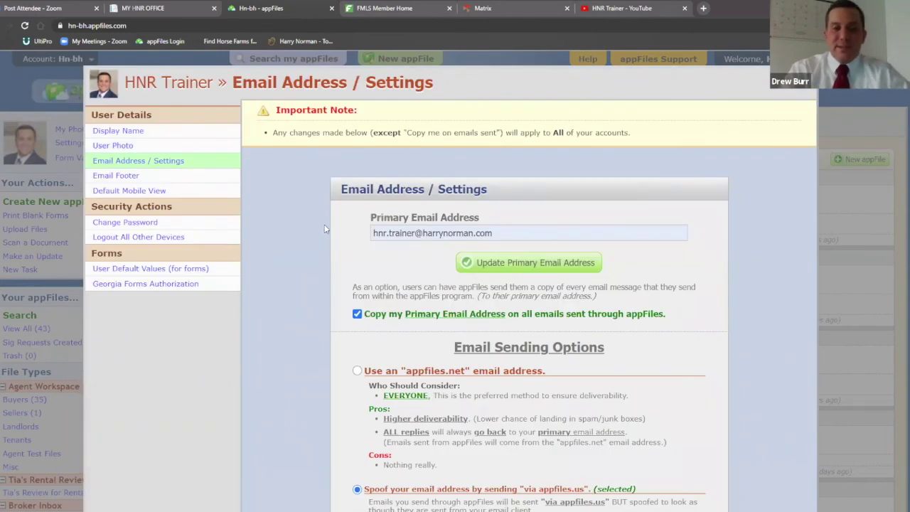
pyautogui.scroll(-1, 377, 198)
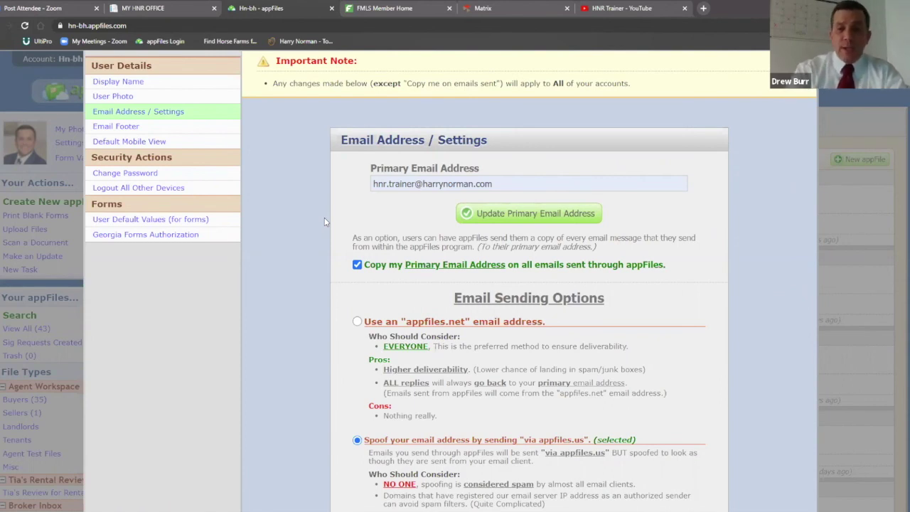
pyautogui.scroll(-3, 334, 242)
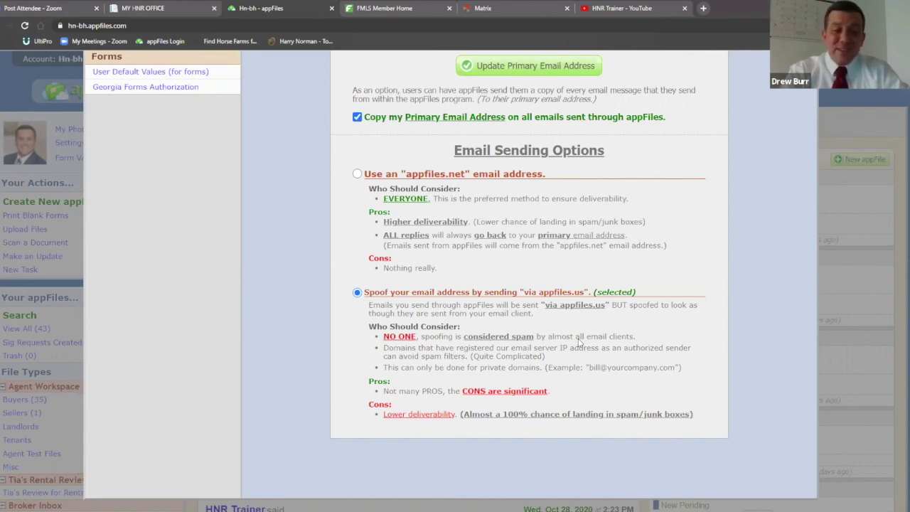
pyautogui.scroll(3, 580, 344)
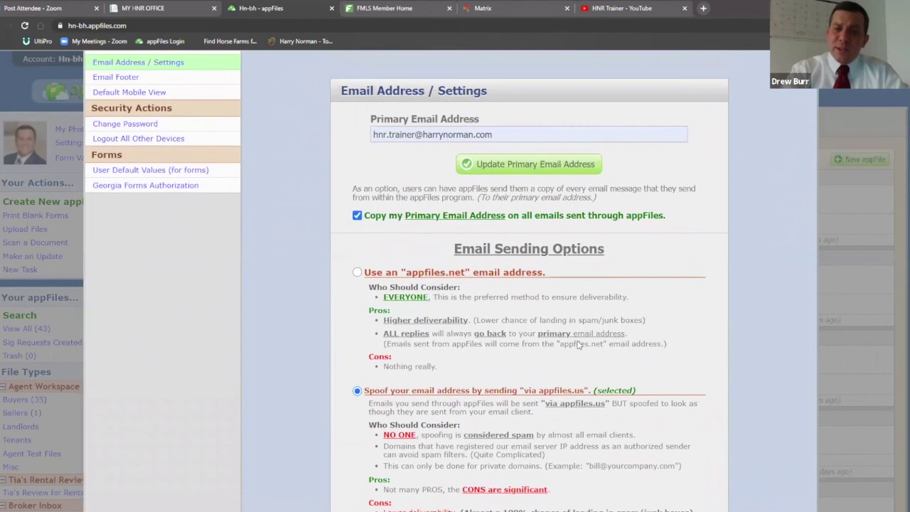
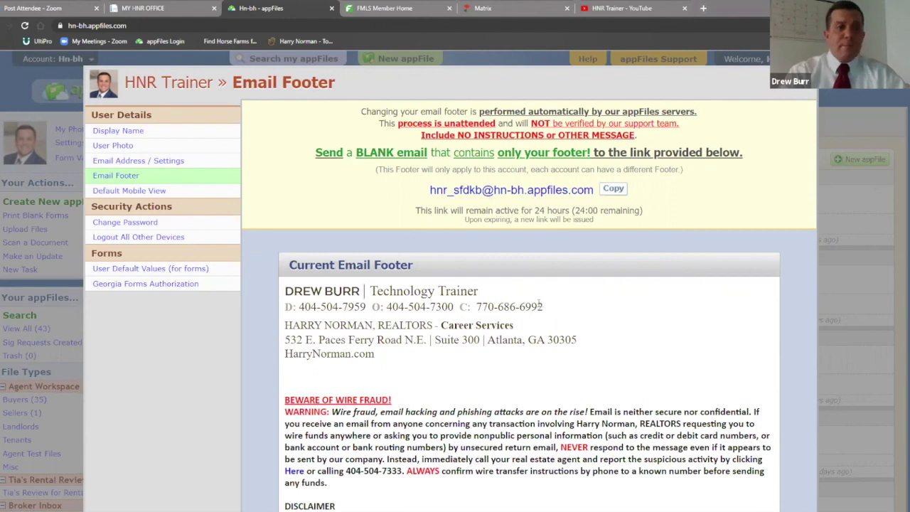
# Show the Default Mobile View setting, currently set to Full Desktop View
pyautogui.click(157, 192)
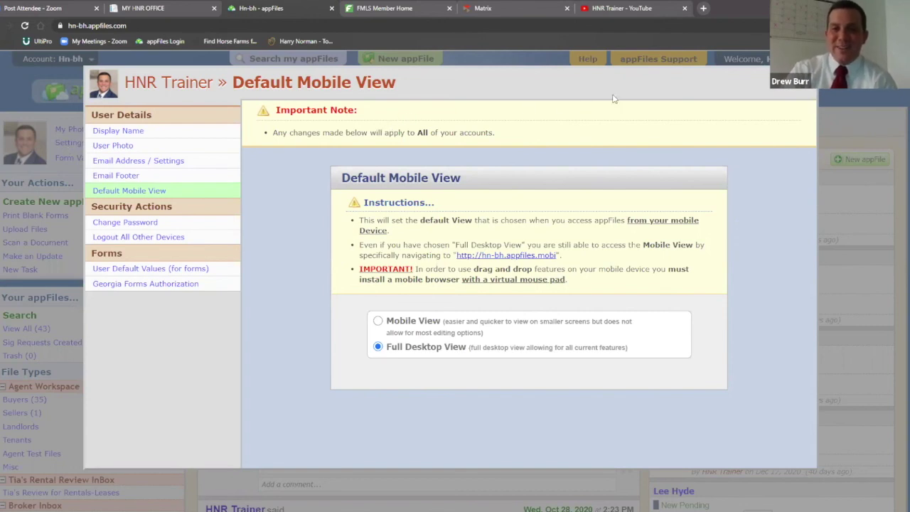
# Dismiss the user settings to get back to the appFiles Home page
pyautogui.click(757, 94)
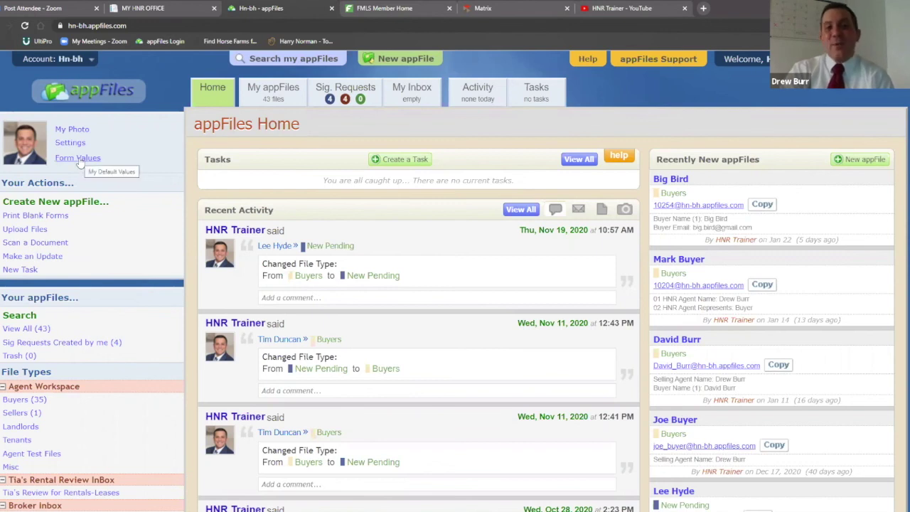
# Load form F110 Exclusive Buyer Brokerage Agreement from 100s - 2021 Brokerage Engagements into Form Values
pyautogui.click(79, 159)
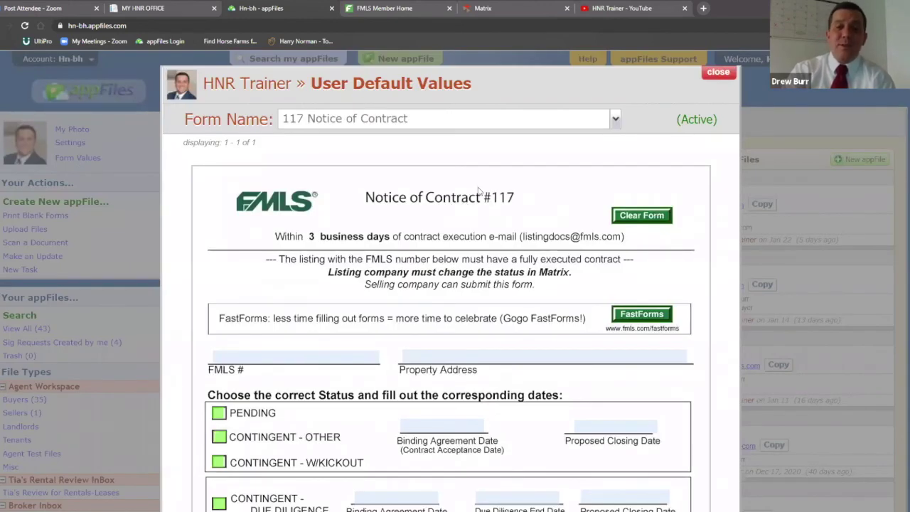
pyautogui.click(616, 121)
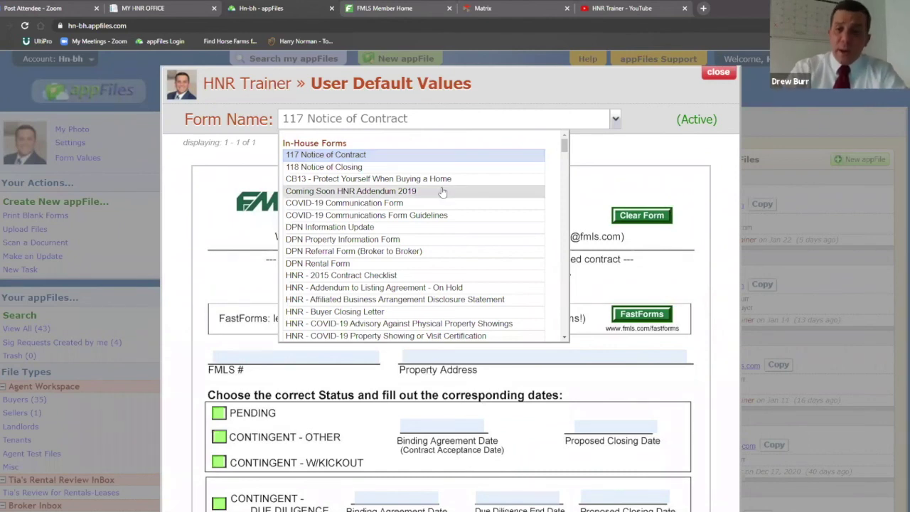
pyautogui.scroll(-7, 441, 198)
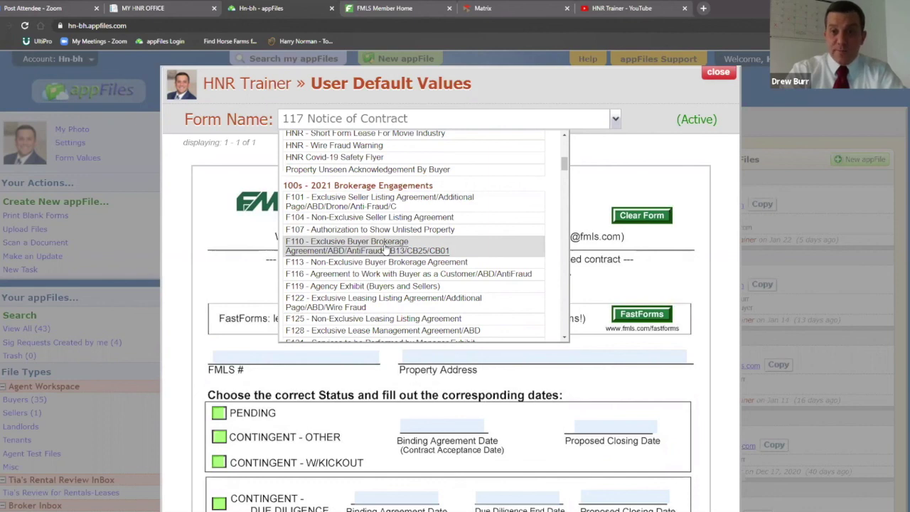
pyautogui.click(383, 249)
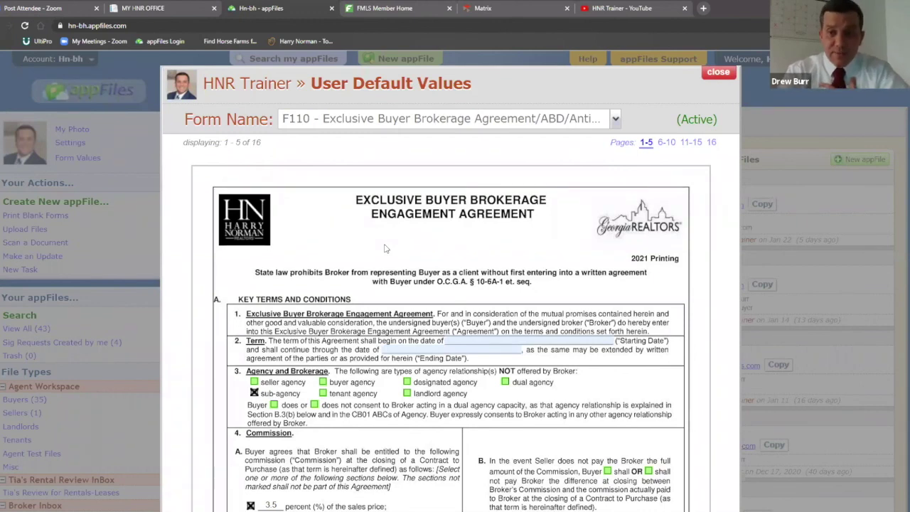
# Review pages 6–10 of F110: special stipulations, buyer acceptance and broker contact sections
pyautogui.click(668, 144)
pyautogui.scroll(-5, 597, 228)
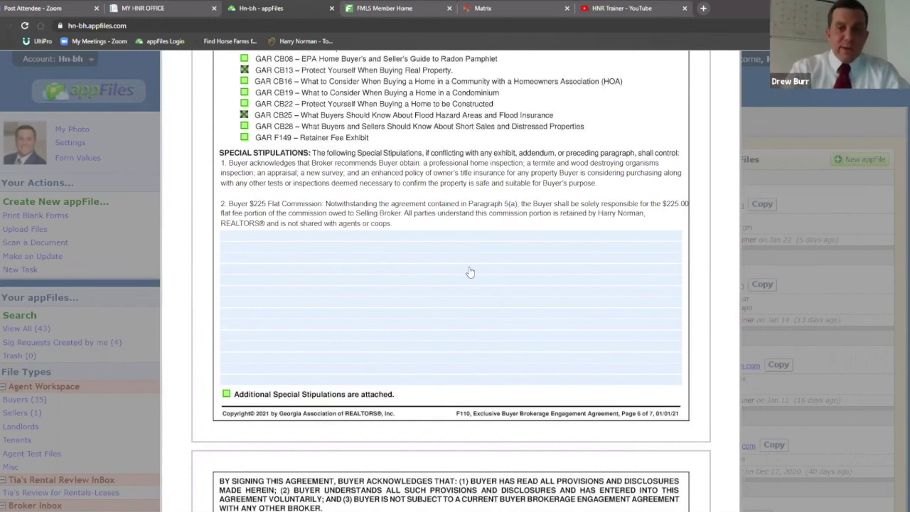
pyautogui.scroll(-3, 480, 260)
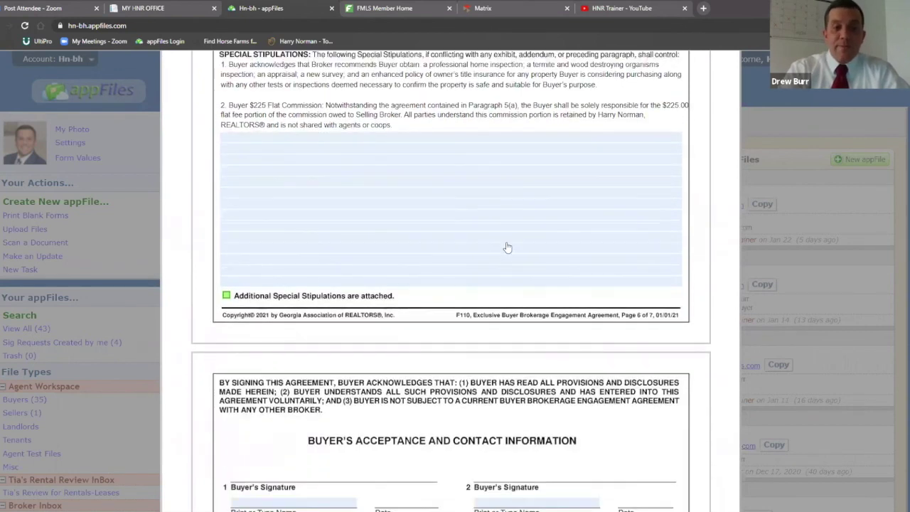
pyautogui.scroll(-6, 610, 232)
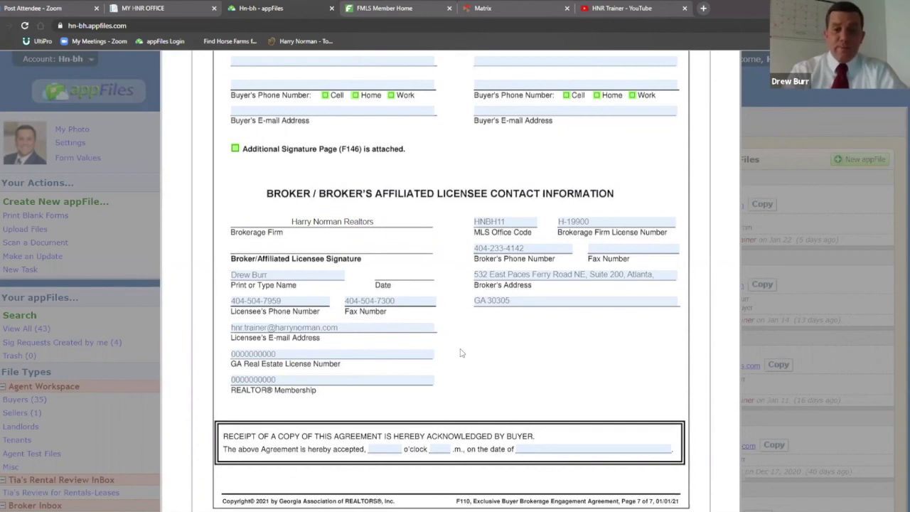
pyautogui.scroll(10, 459, 352)
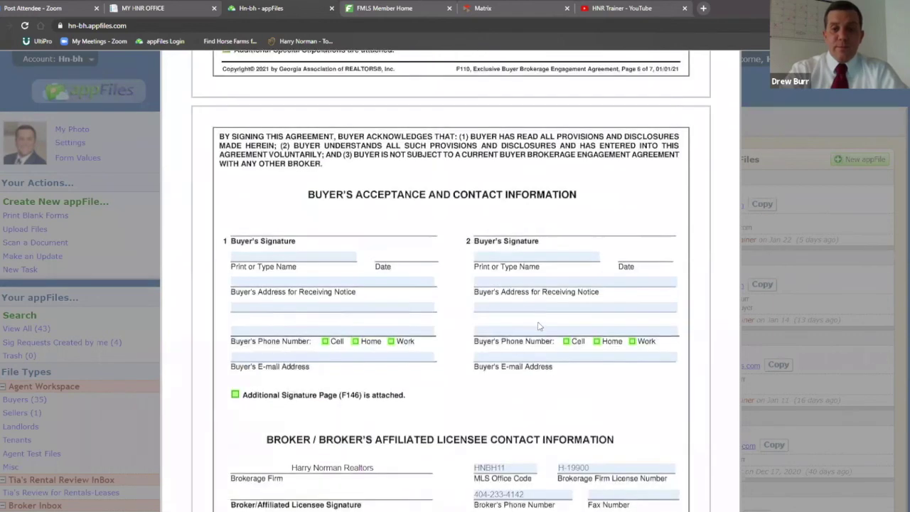
pyautogui.scroll(3, 539, 326)
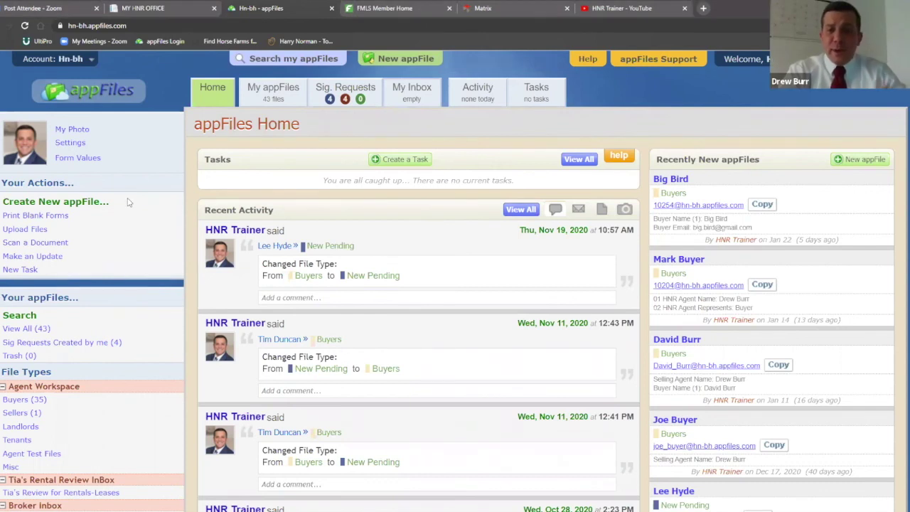
# Start a new appFile and enter the client's full name as its File Name
pyautogui.click(92, 206)
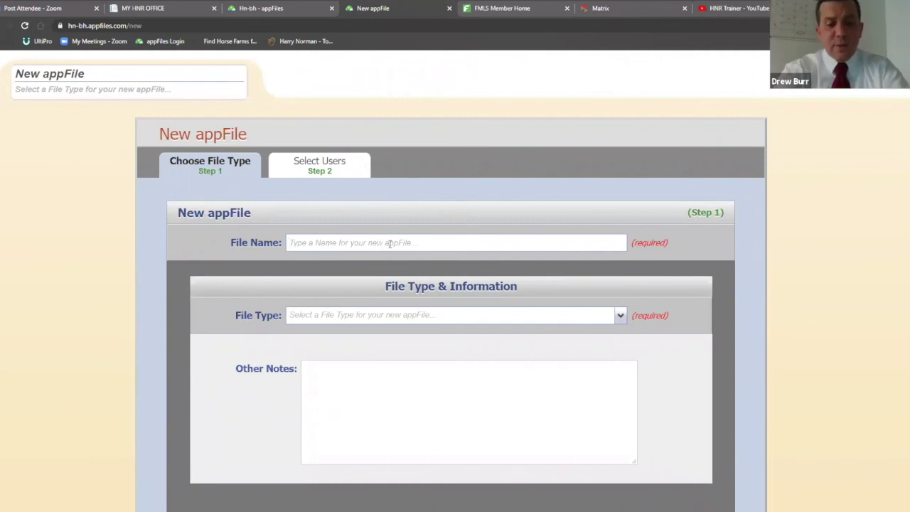
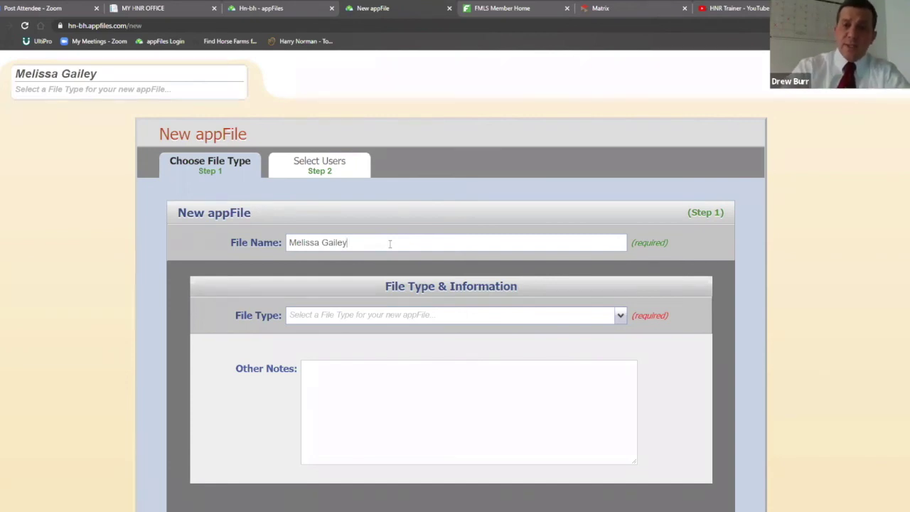
pyautogui.scroll(-1, 719, 279)
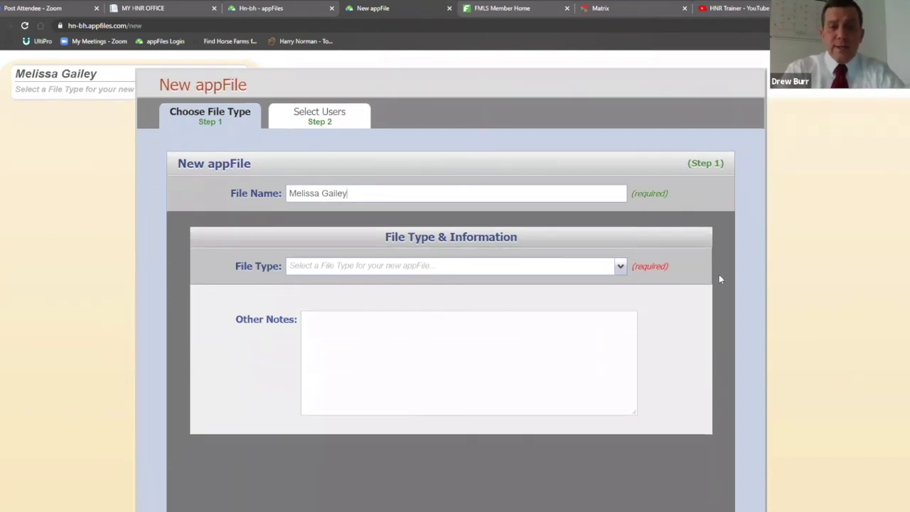
# Set the new appFile's File Type to Buyers under Agent Workspace
pyautogui.click(620, 266)
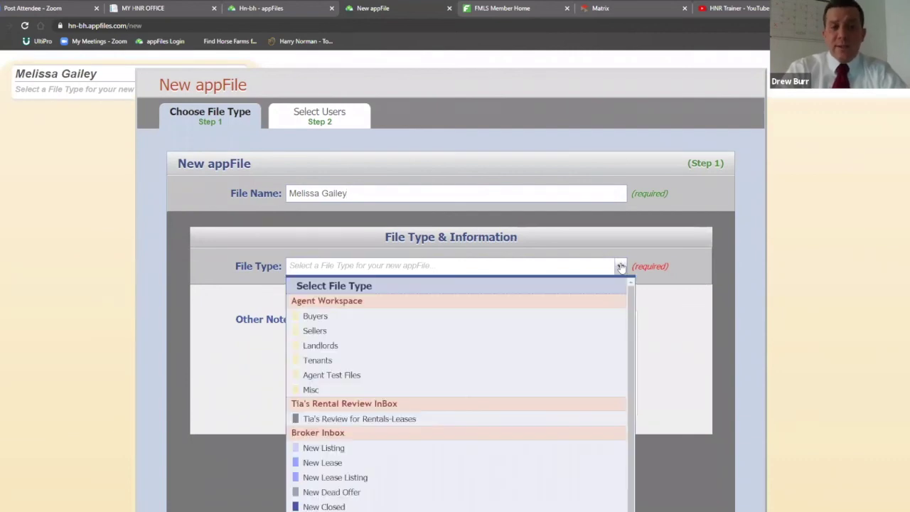
pyautogui.click(501, 316)
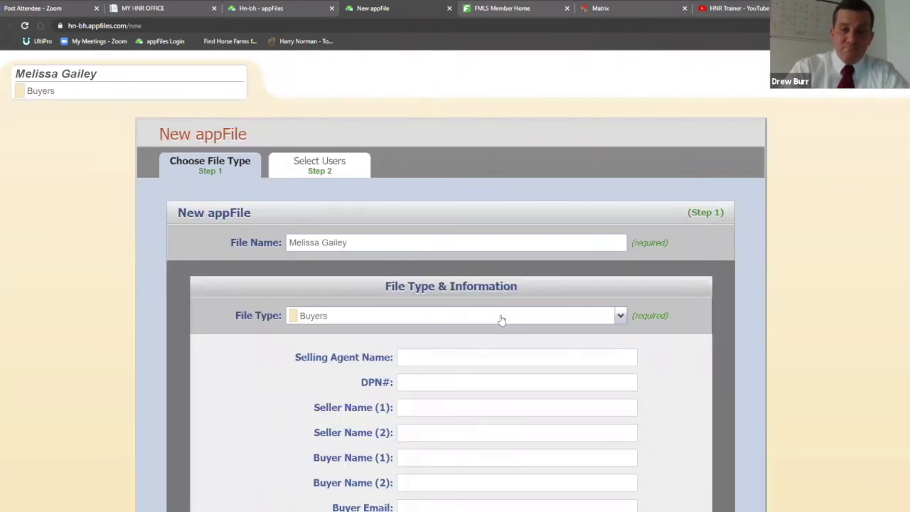
pyautogui.scroll(-1, 753, 269)
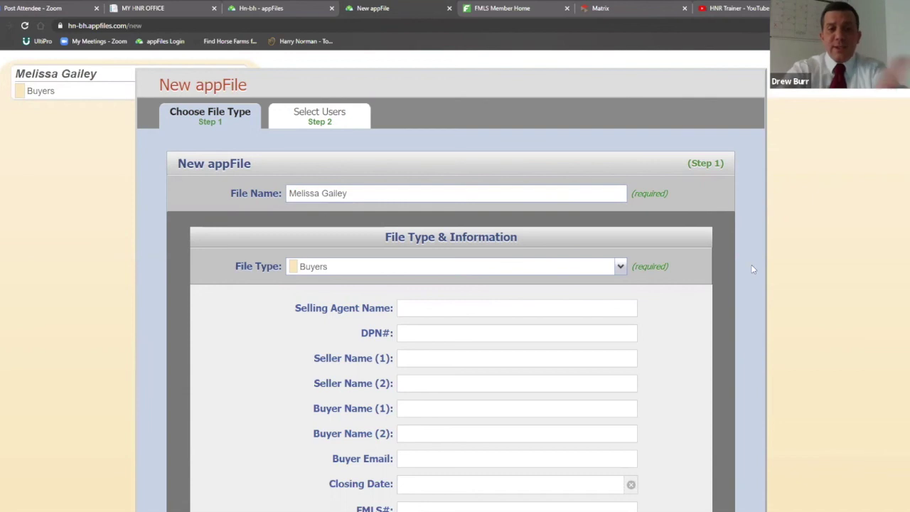
pyautogui.scroll(-2, 733, 271)
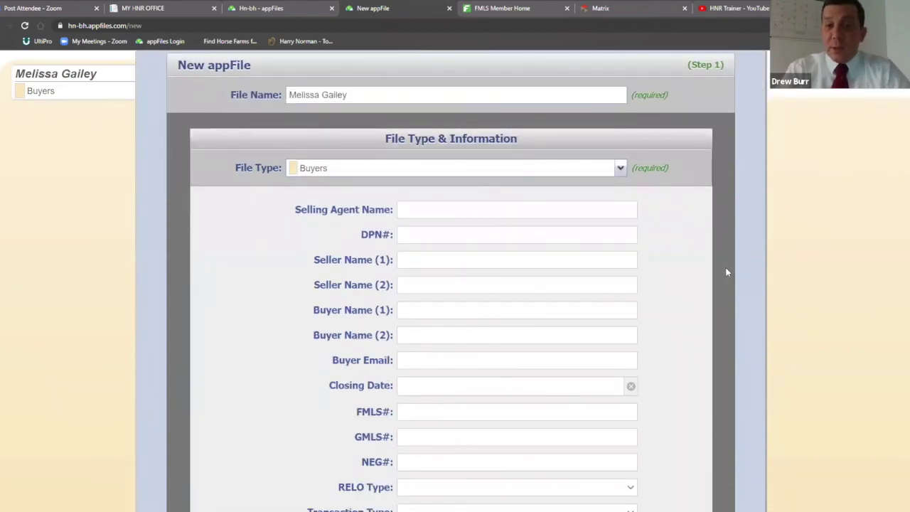
pyautogui.click(460, 309)
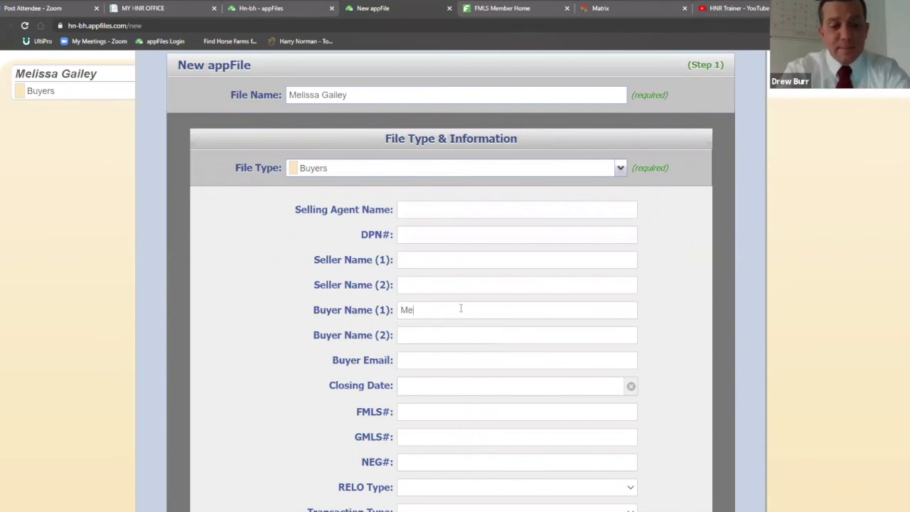
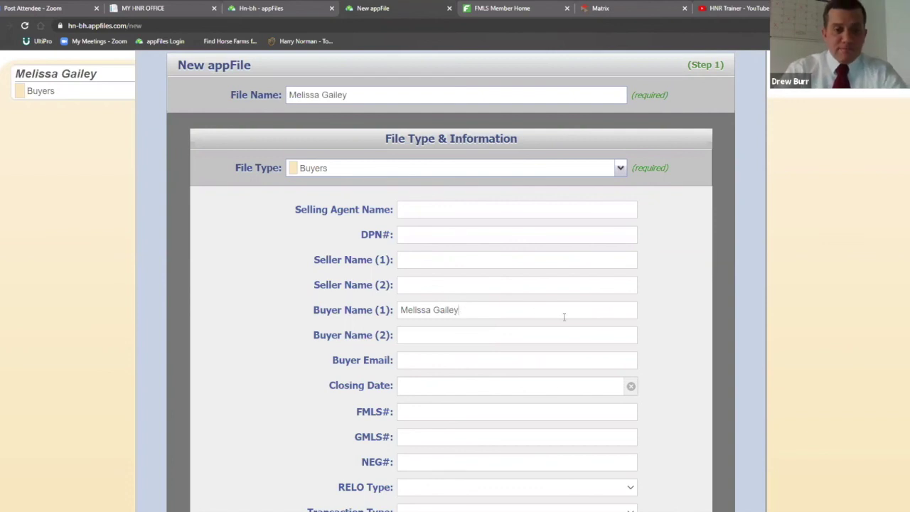
pyautogui.scroll(-1, 558, 319)
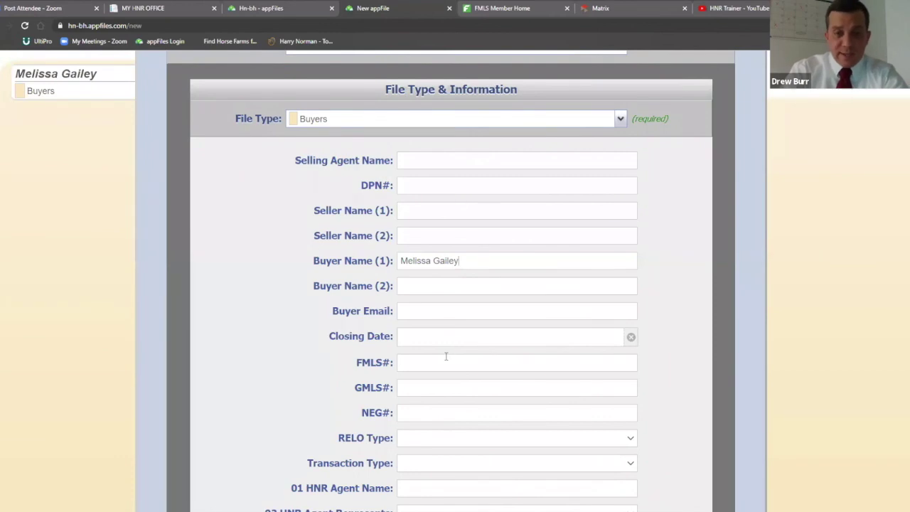
pyautogui.scroll(-1, 447, 354)
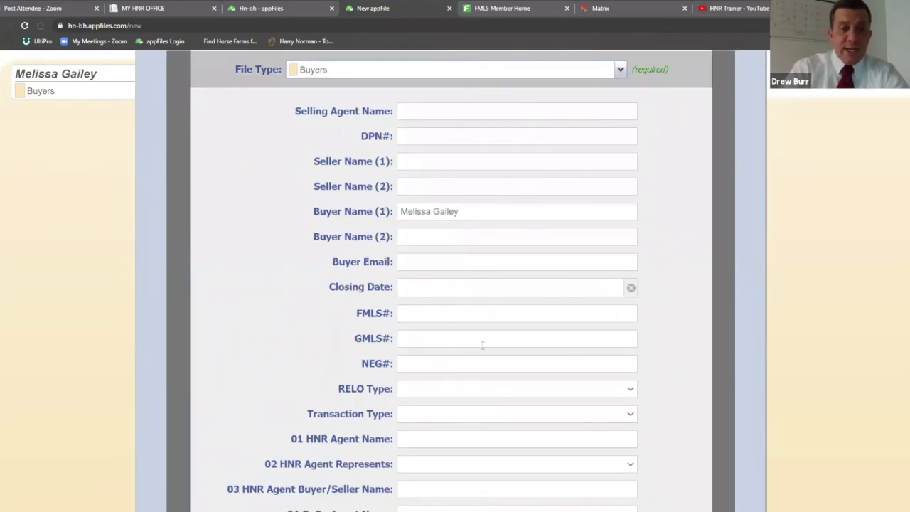
pyautogui.scroll(-1, 488, 333)
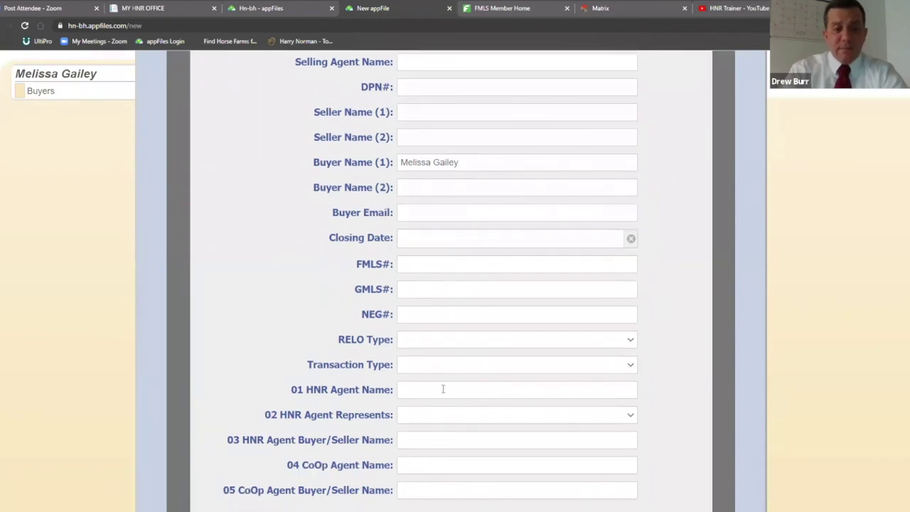
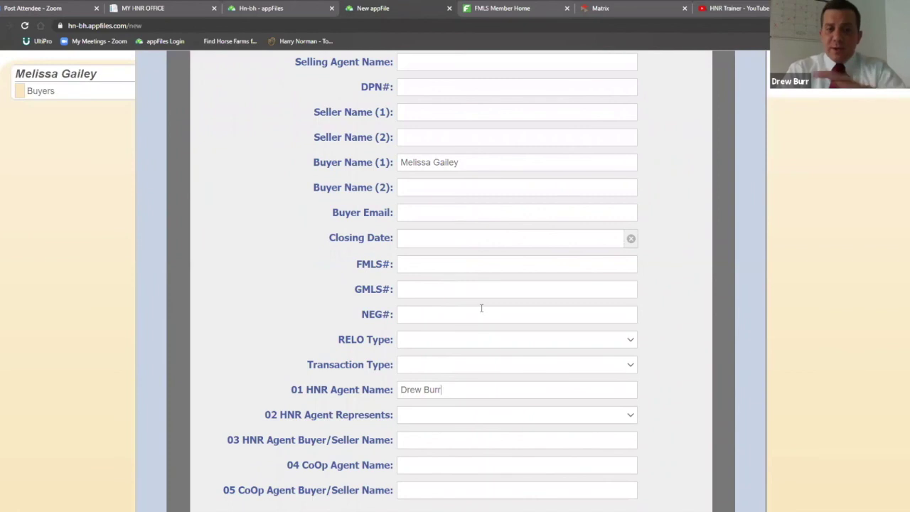
pyautogui.scroll(-2, 497, 299)
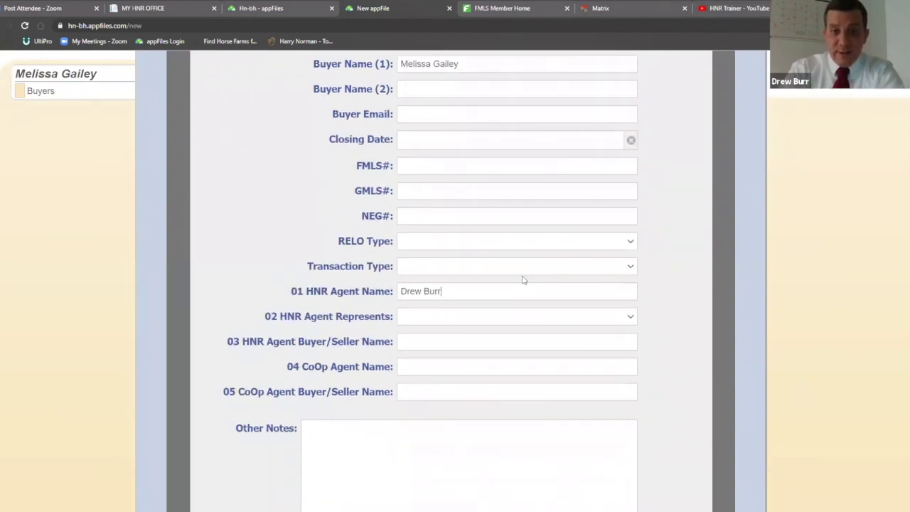
pyautogui.click(630, 317)
pyautogui.click(604, 344)
pyautogui.scroll(4, 673, 299)
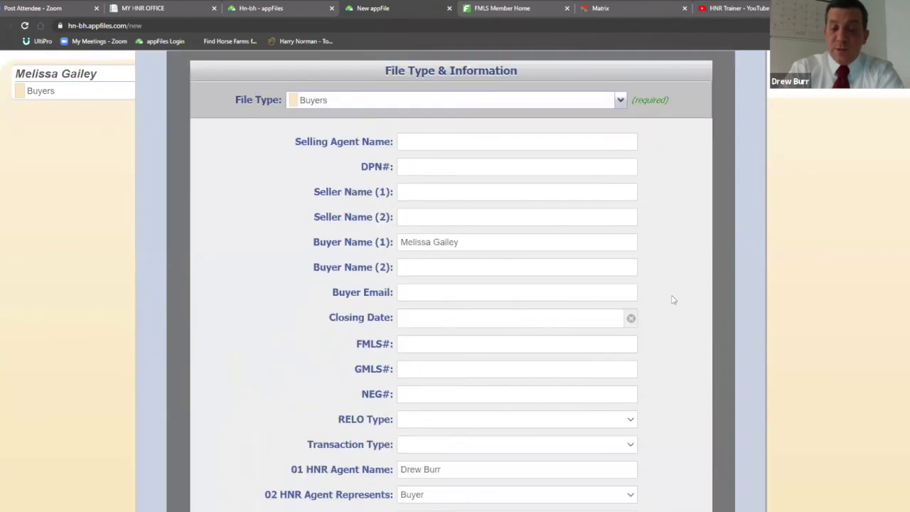
pyautogui.scroll(-1, 673, 300)
pyautogui.scroll(-1, 676, 300)
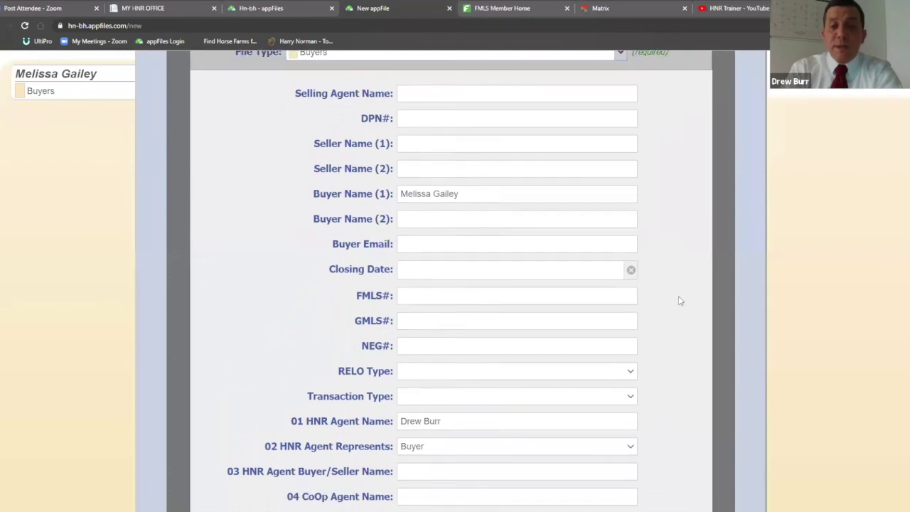
pyautogui.scroll(-2, 679, 299)
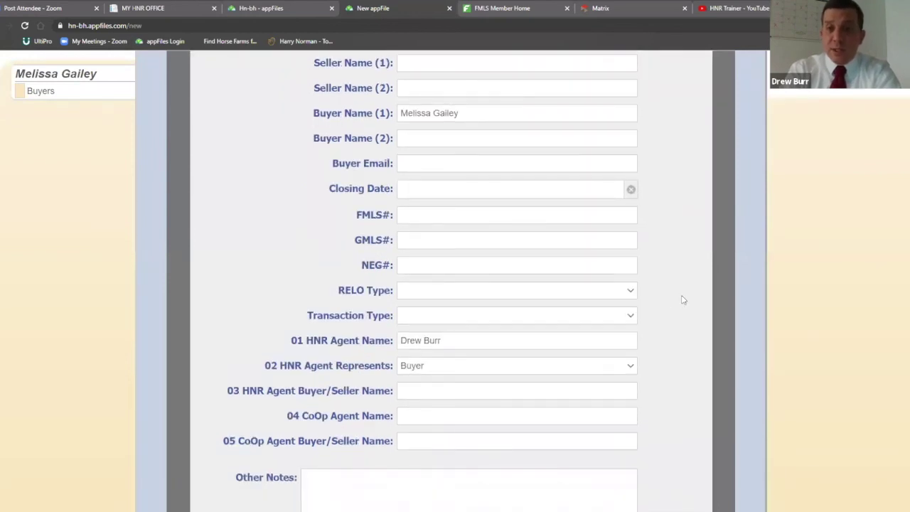
pyautogui.scroll(-4, 681, 299)
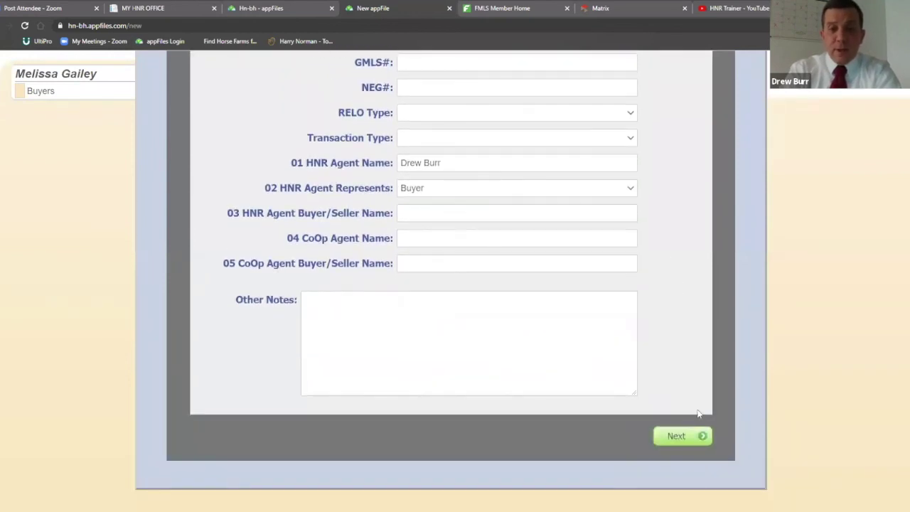
pyautogui.click(679, 437)
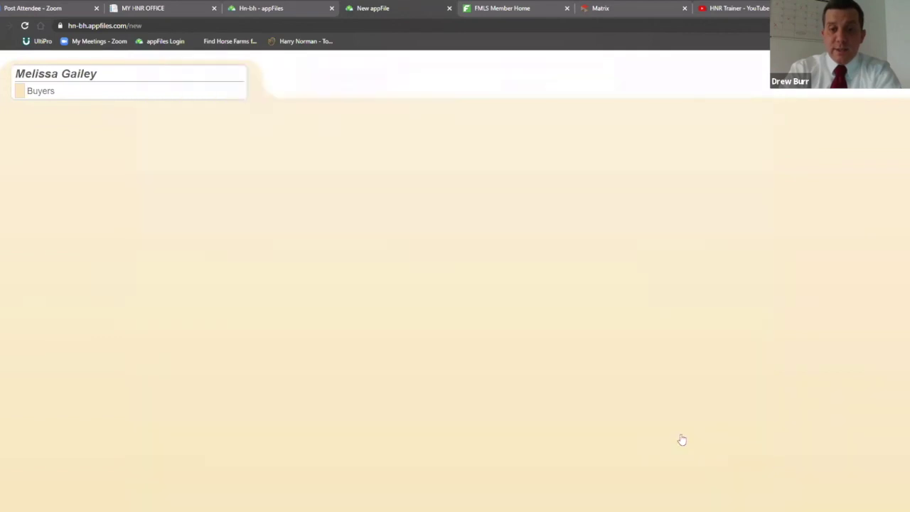
pyautogui.scroll(-1, 729, 320)
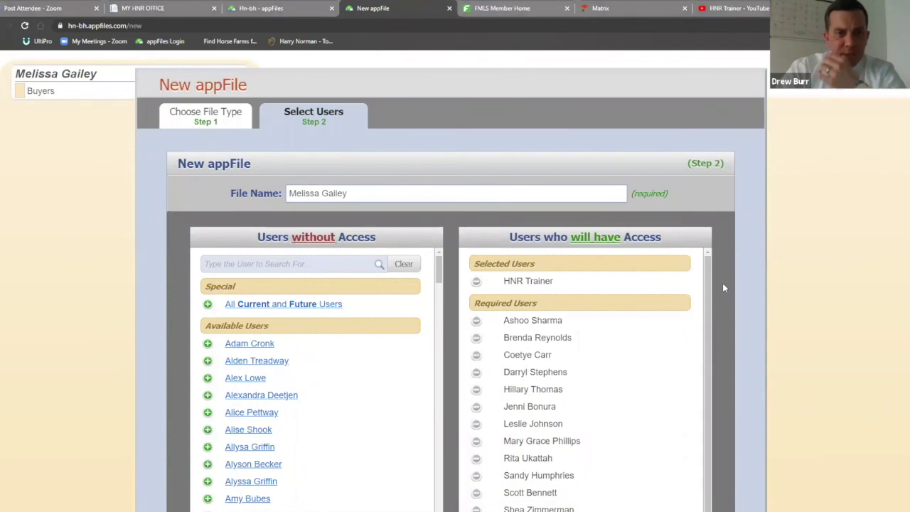
pyautogui.scroll(-1, 724, 288)
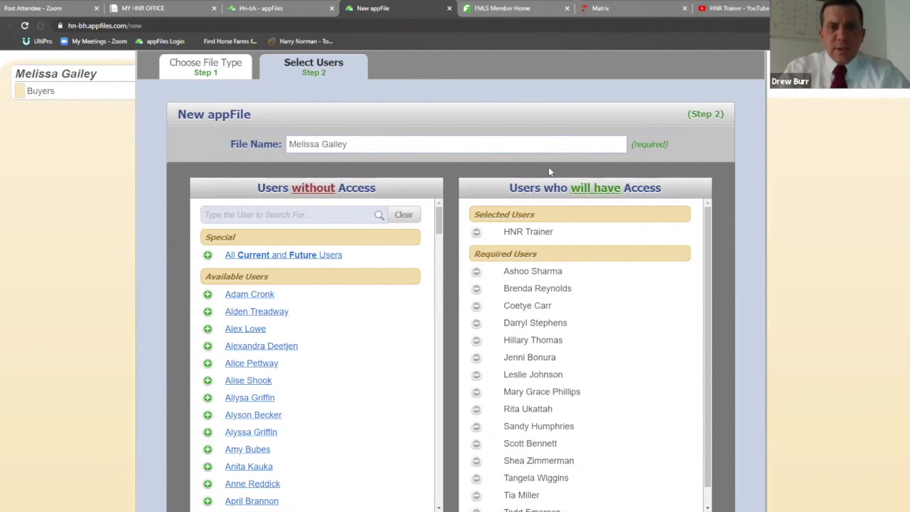
pyautogui.scroll(-2, 697, 179)
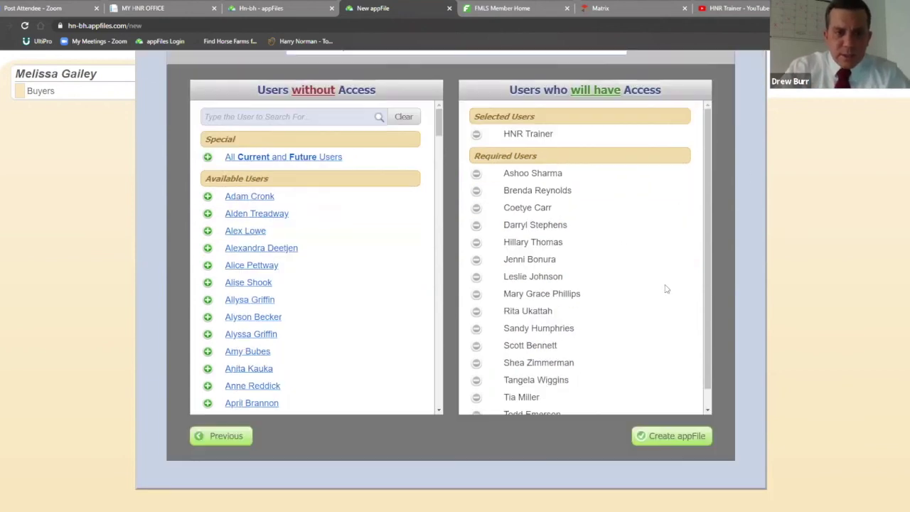
pyautogui.scroll(-5, 576, 319)
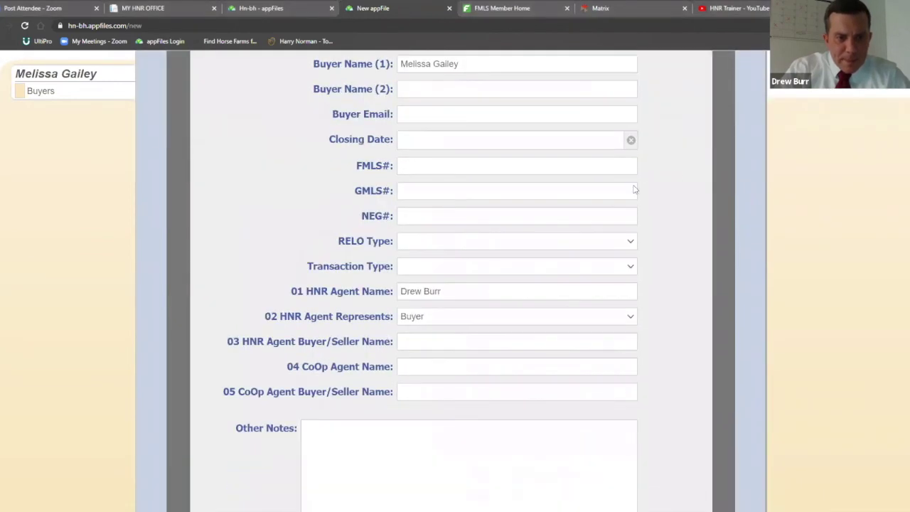
pyautogui.scroll(-1, 618, 205)
pyautogui.scroll(2, 615, 224)
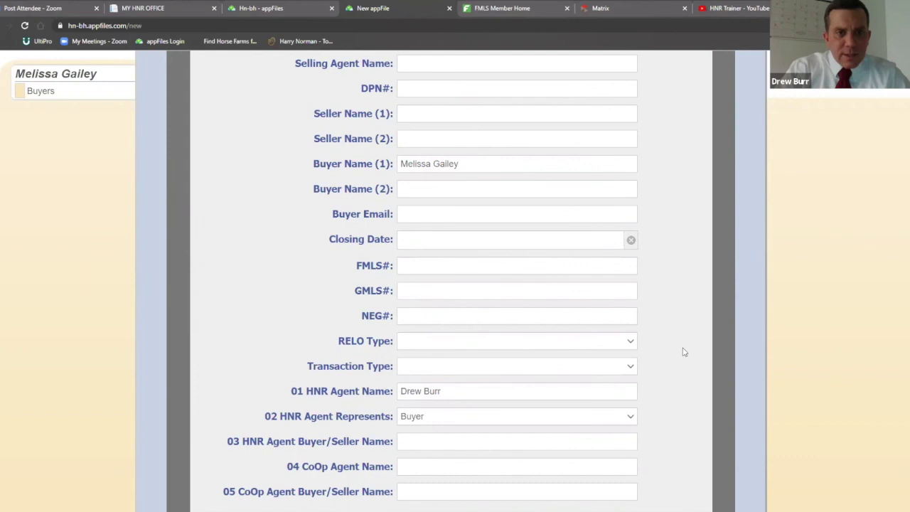
pyautogui.scroll(-3, 683, 349)
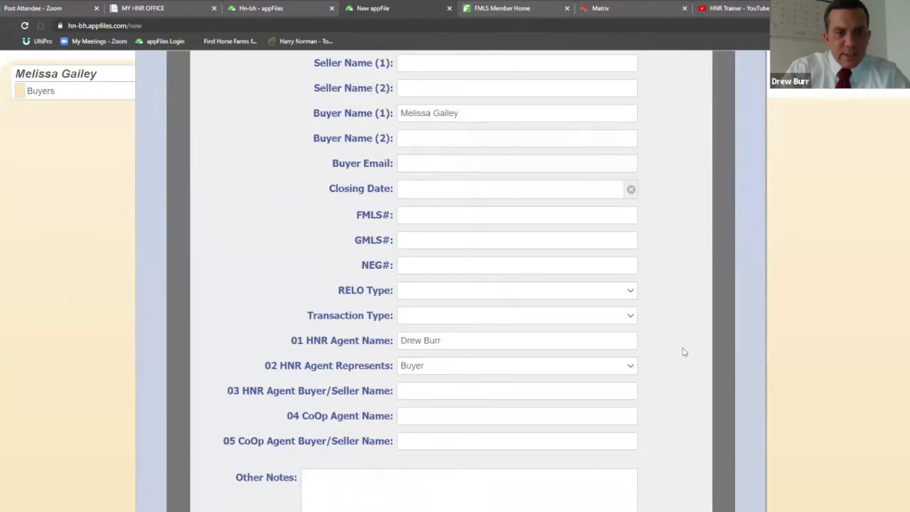
pyautogui.scroll(-2, 683, 352)
pyautogui.scroll(-2, 682, 355)
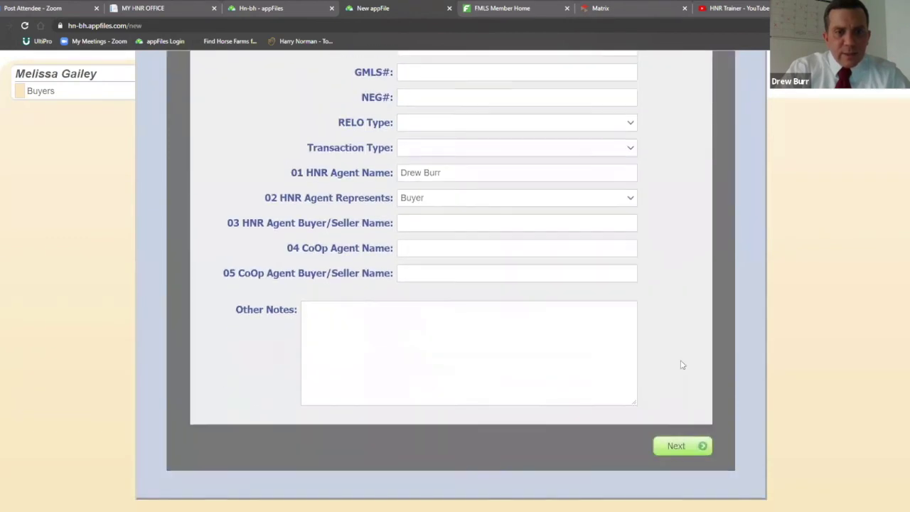
# Continue to Step 2 and view the list of users with file access
pyautogui.click(679, 436)
pyautogui.scroll(-3, 734, 327)
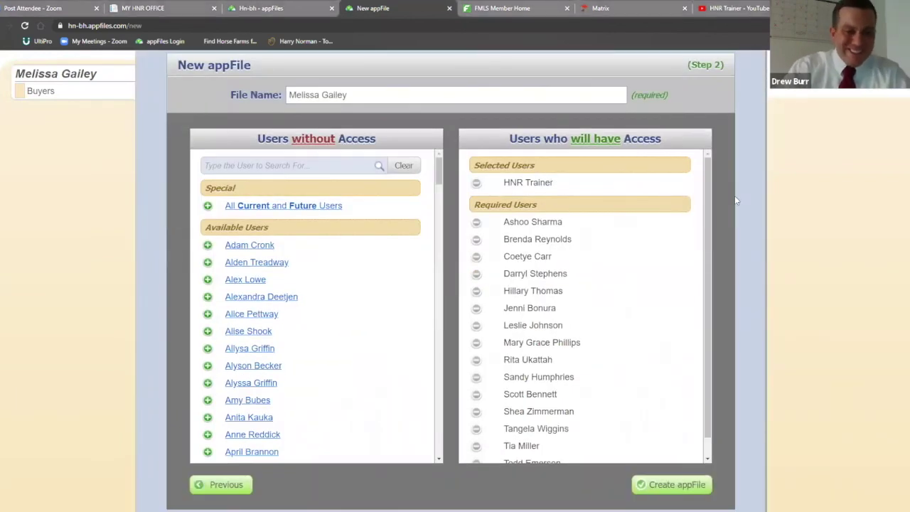
pyautogui.scroll(-1, 734, 199)
pyautogui.scroll(1, 734, 201)
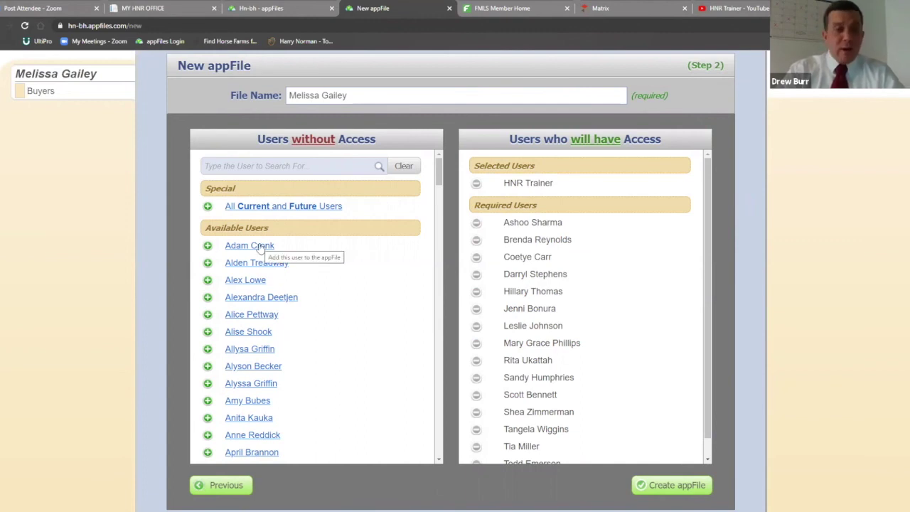
# Add a user from Users without Access, then remove them, keeping the default access list
pyautogui.click(208, 246)
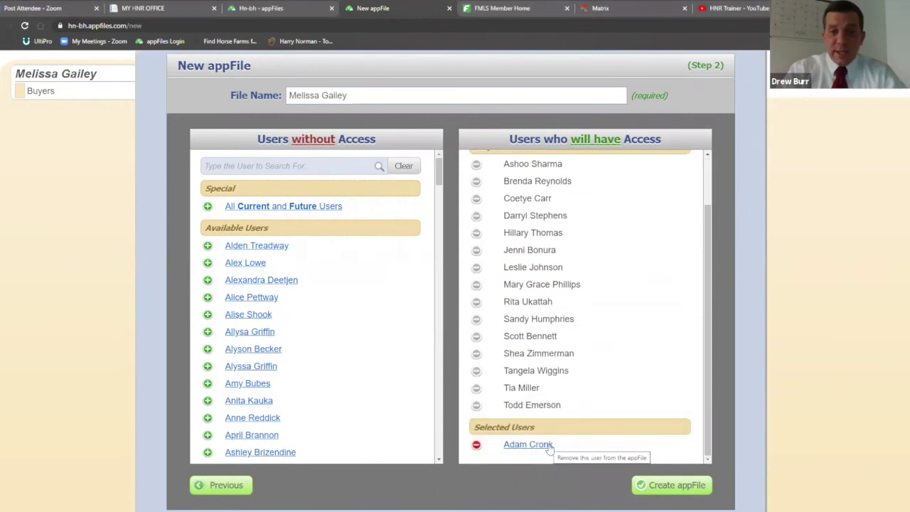
pyautogui.click(476, 445)
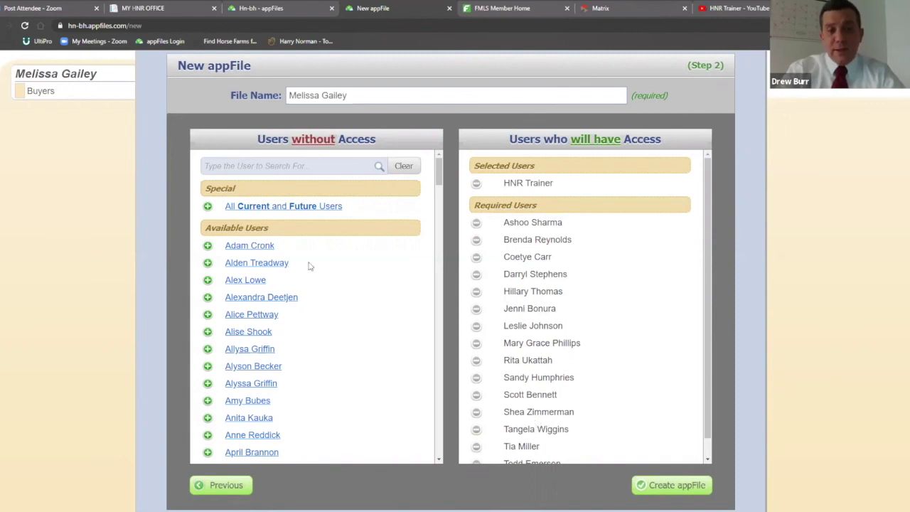
pyautogui.scroll(-2, 312, 310)
pyautogui.scroll(3, 311, 311)
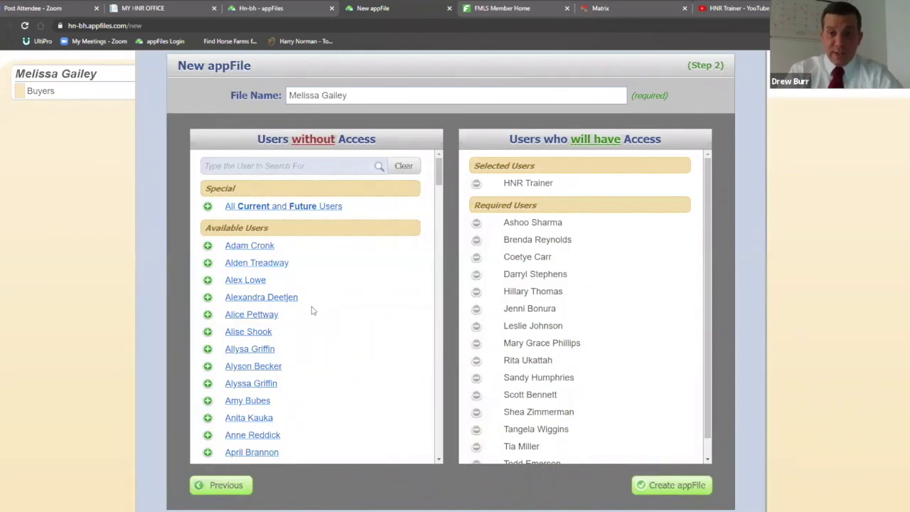
pyautogui.scroll(-1, 719, 365)
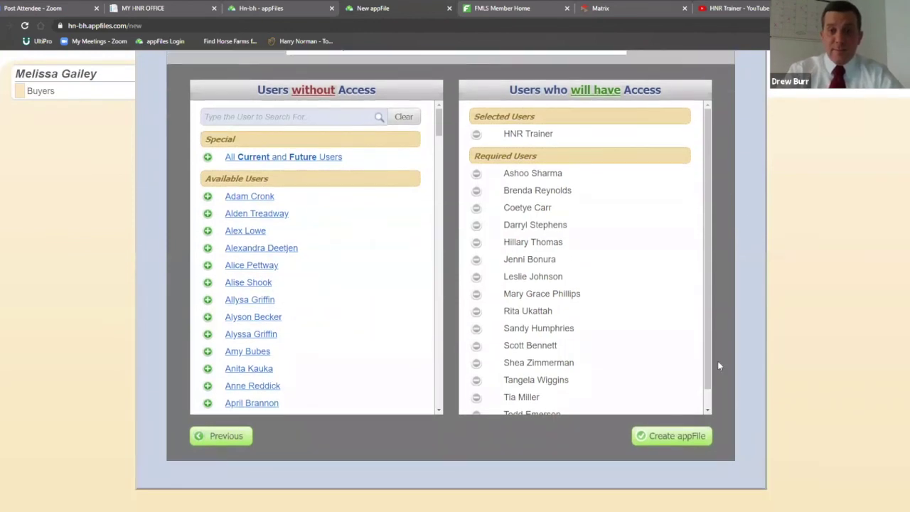
# Create the Buyers appFile and let its overview page with 16 users load
pyautogui.click(693, 438)
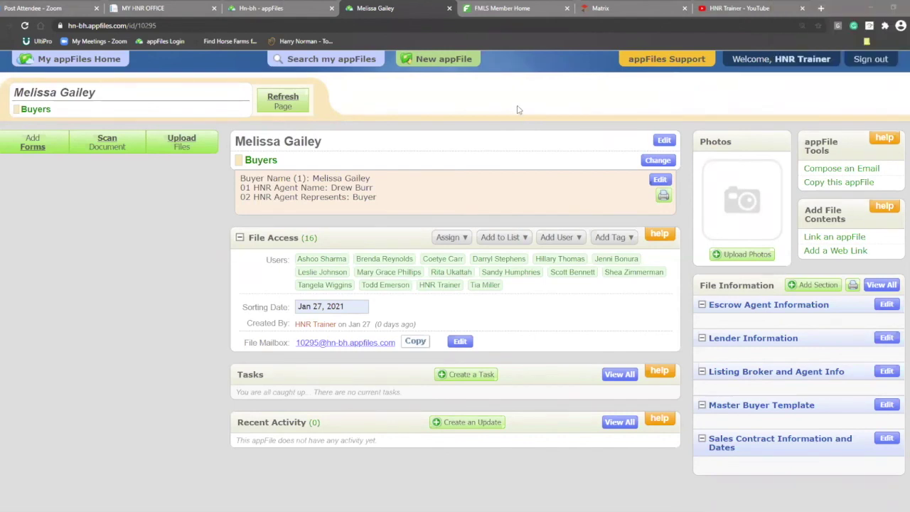
# Fill the Selling Agent Name with the suggested agent and save the file details
pyautogui.click(663, 141)
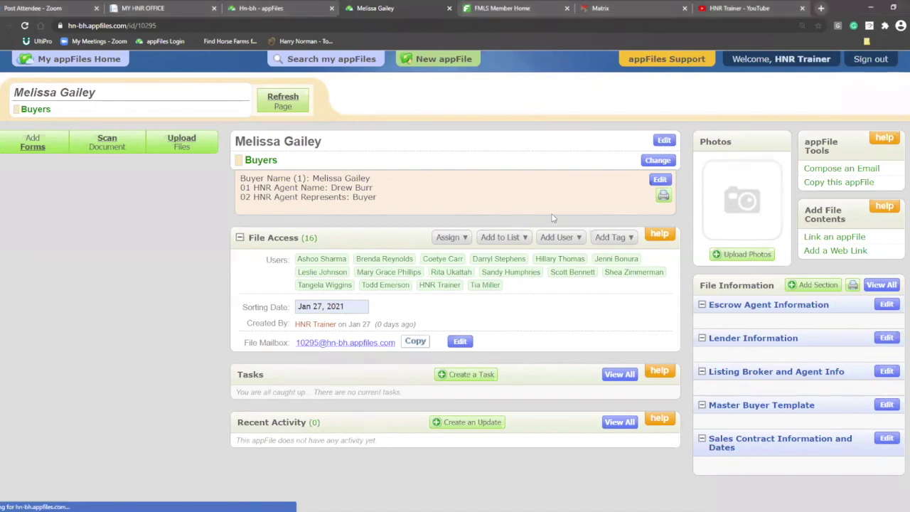
pyautogui.click(452, 187)
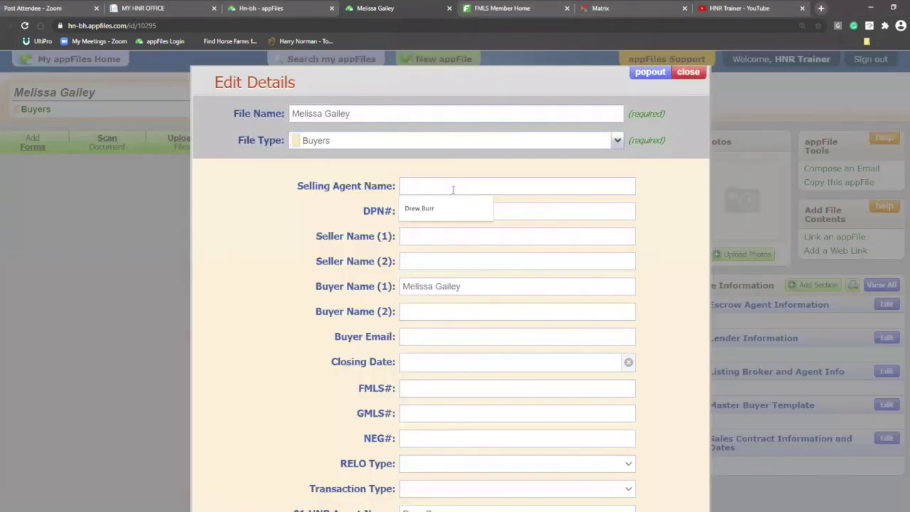
pyautogui.click(450, 209)
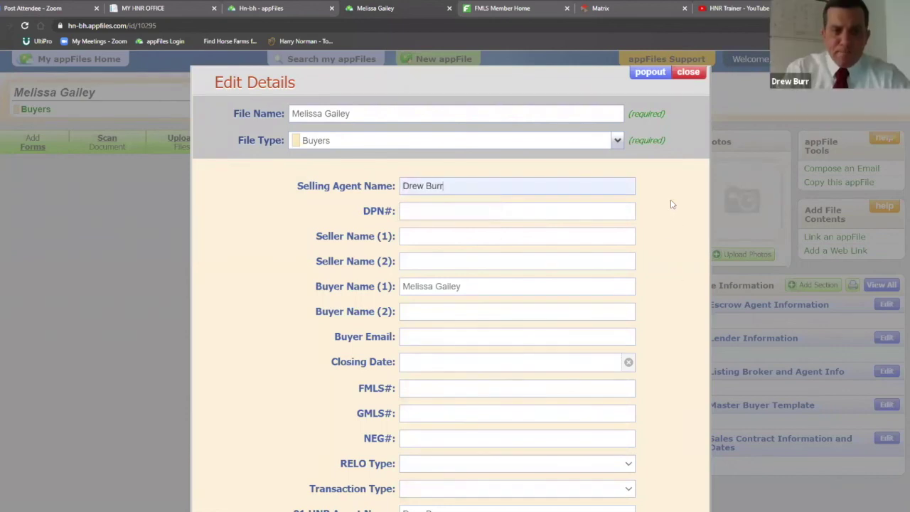
pyautogui.scroll(-4, 687, 192)
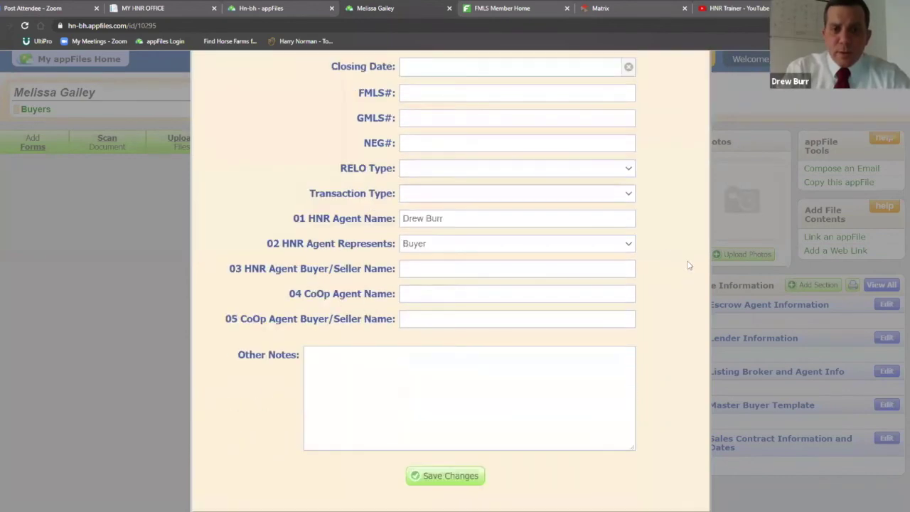
pyautogui.scroll(-2, 688, 265)
pyautogui.click(446, 385)
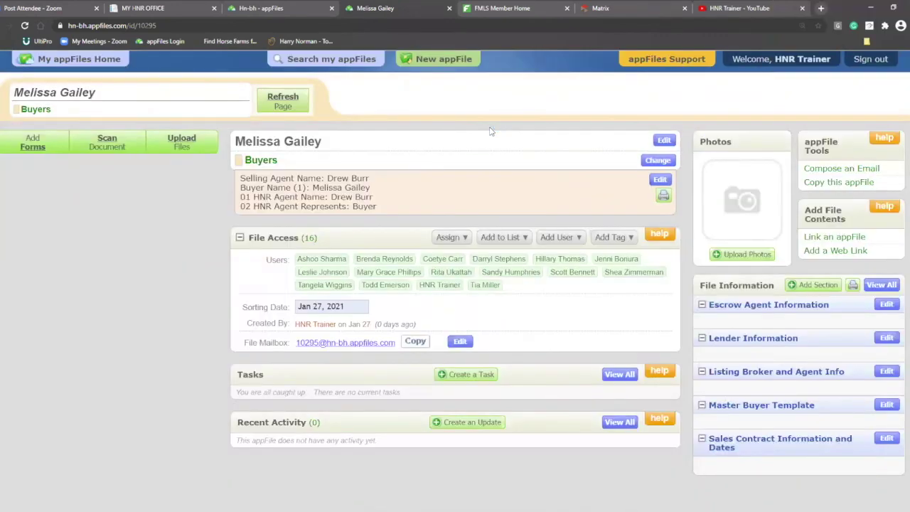
pyautogui.click(664, 140)
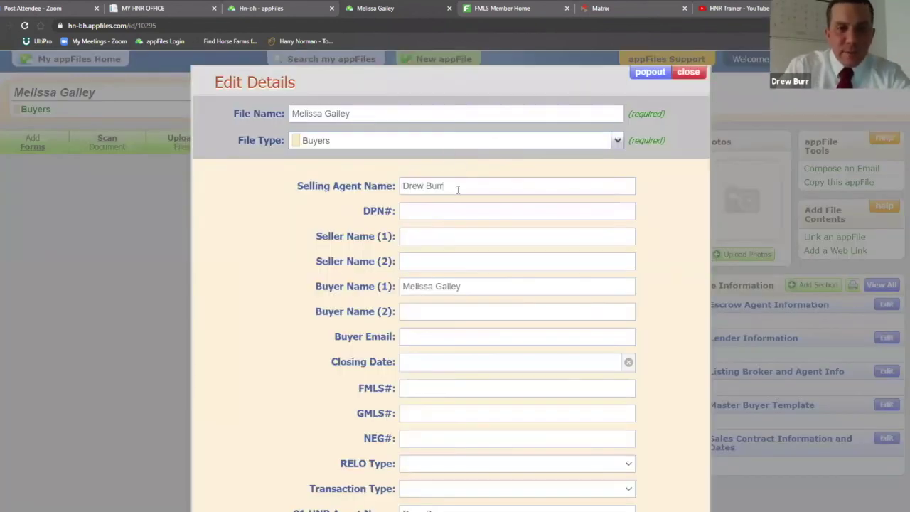
# Replace the Selling Agent Name with a different agent's name and save the changes
pyautogui.moveTo(458, 189); pyautogui.dragTo(349, 163)
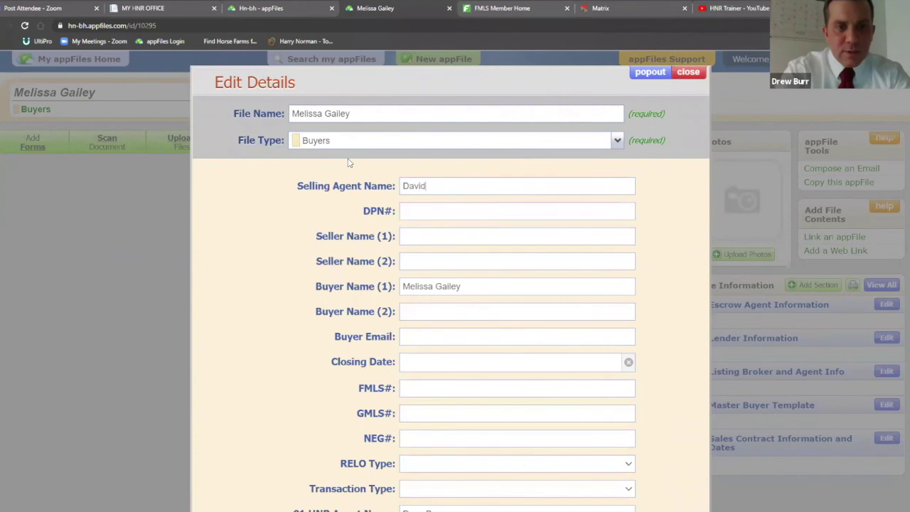
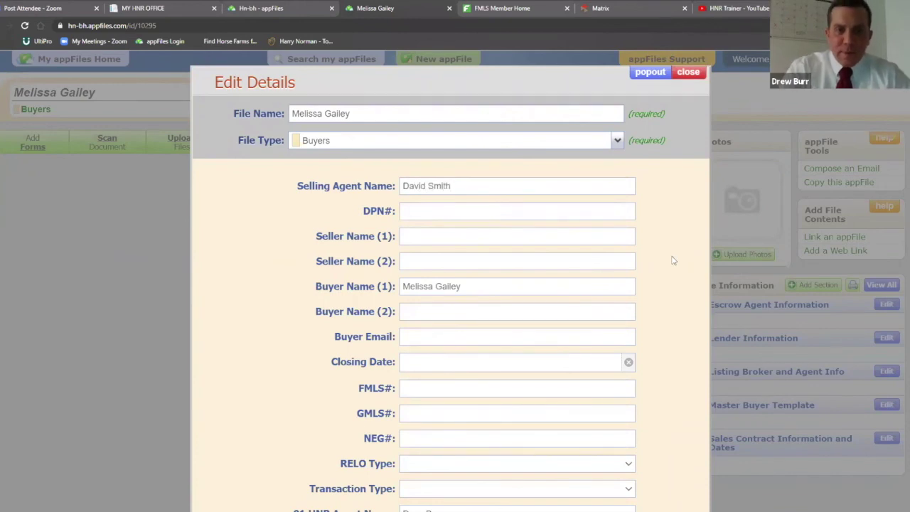
pyautogui.scroll(-5, 676, 258)
pyautogui.click(480, 385)
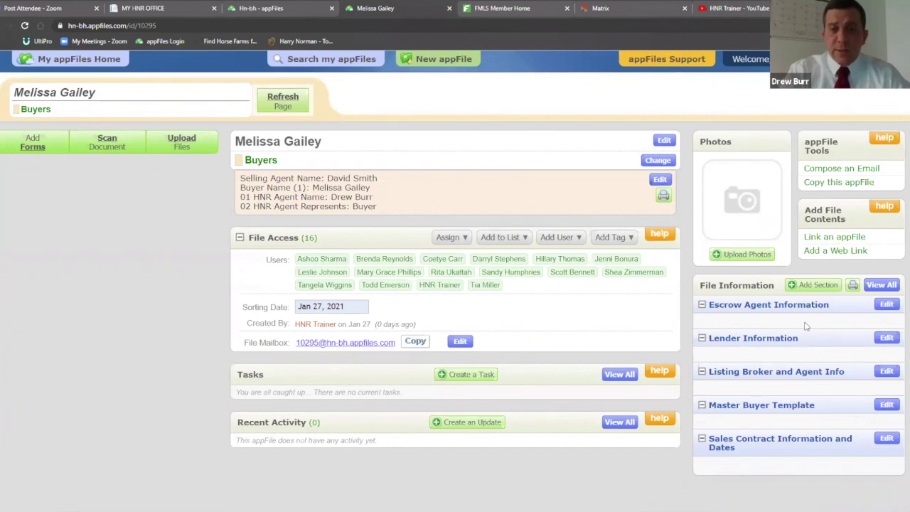
# Enter lender company Prosperity, the lender's address and the office phone number
pyautogui.click(887, 342)
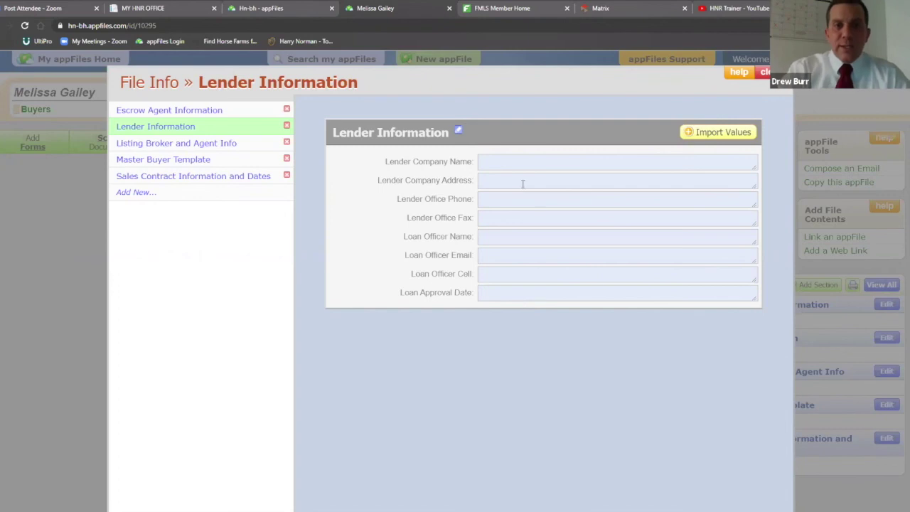
pyautogui.write('osperity')
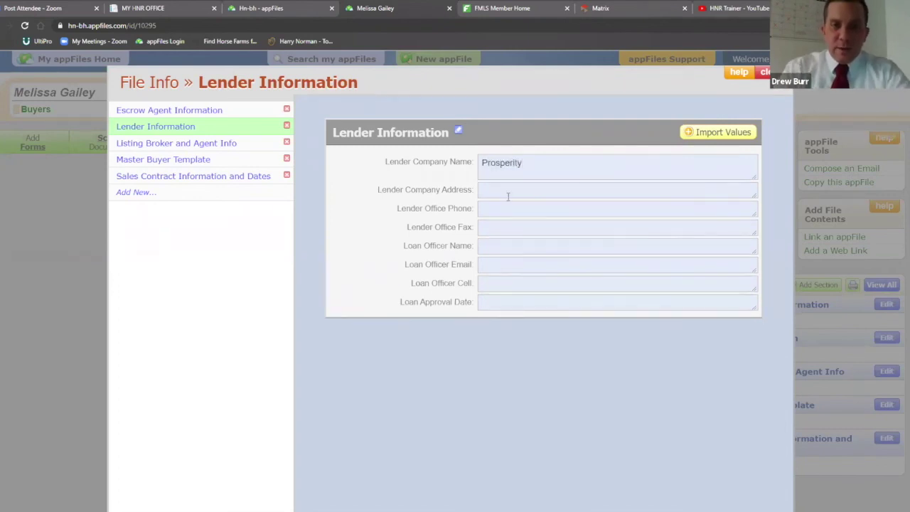
pyautogui.click(493, 191)
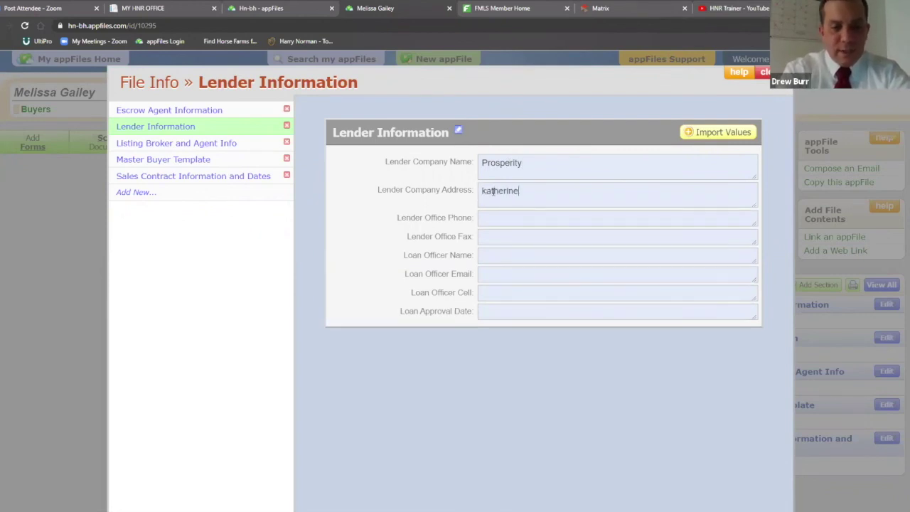
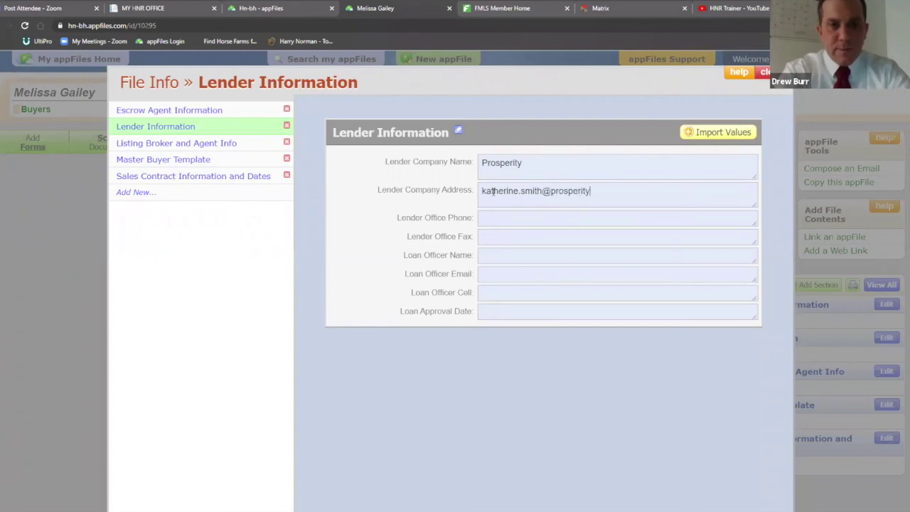
pyautogui.click(491, 224)
pyautogui.write('3')
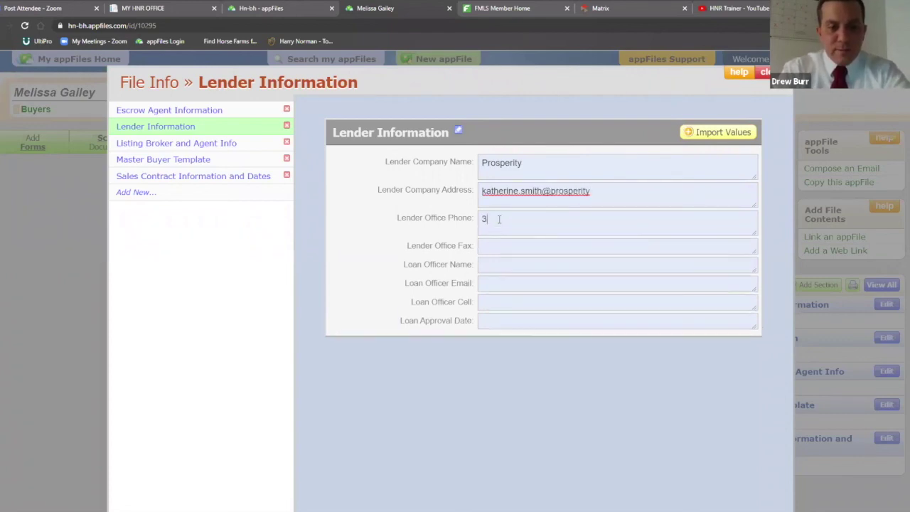
pyautogui.write('33-333')
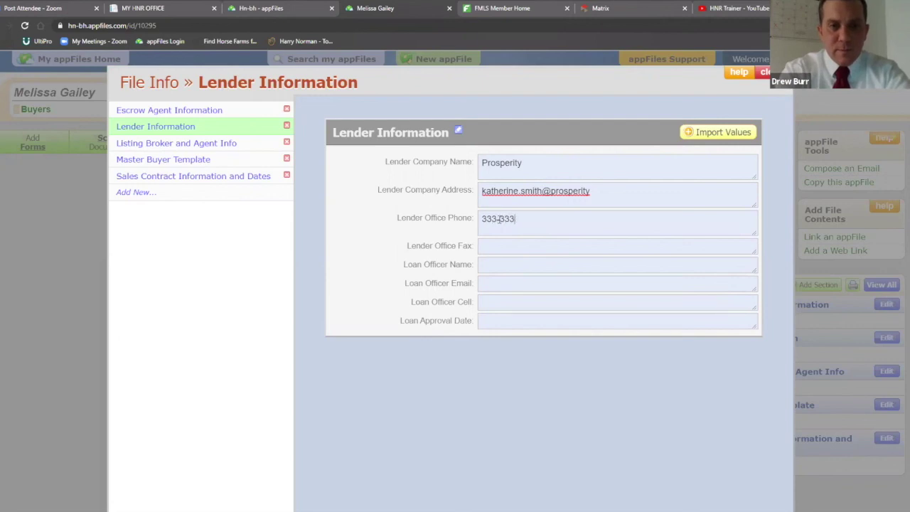
pyautogui.write('3-3333')
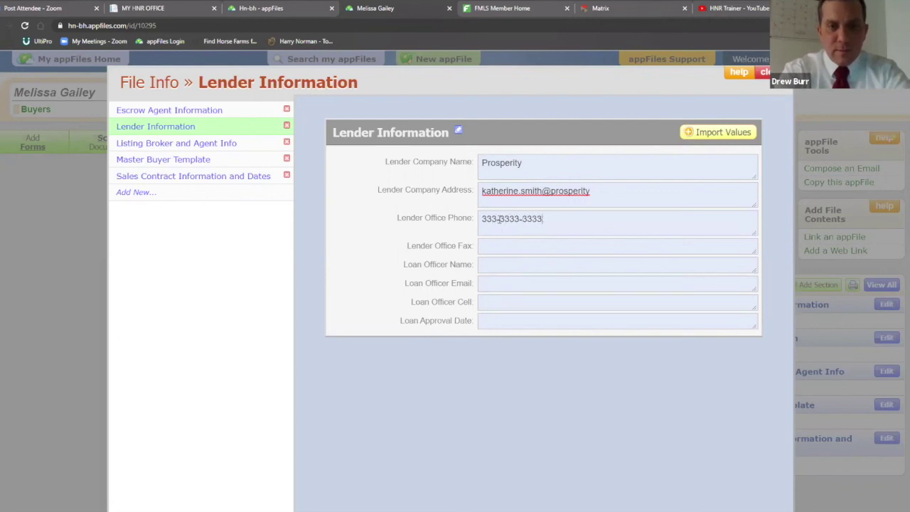
# Add the loan officer's full name and save the Lender Information section
pyautogui.click(512, 264)
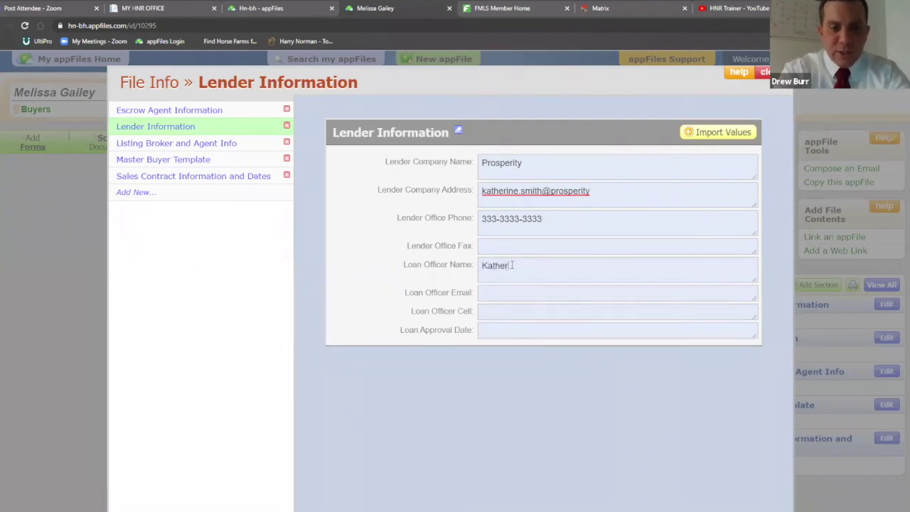
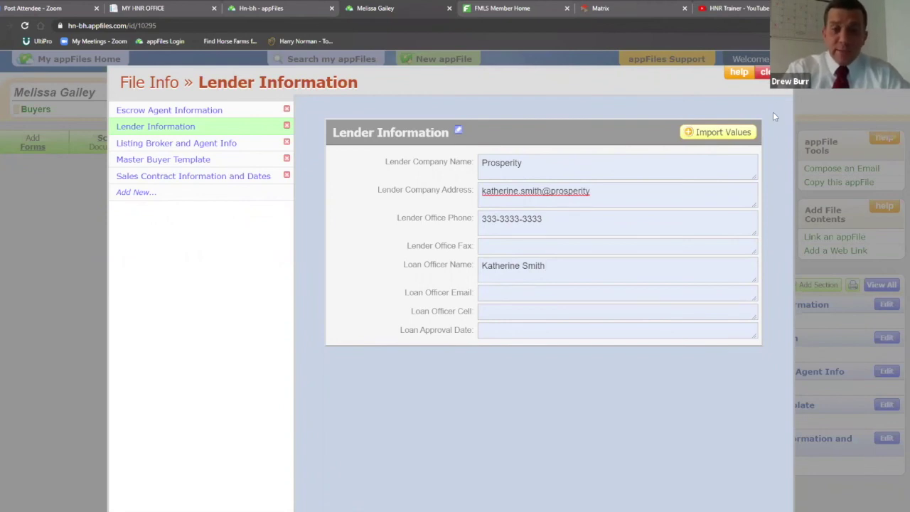
pyautogui.click(764, 71)
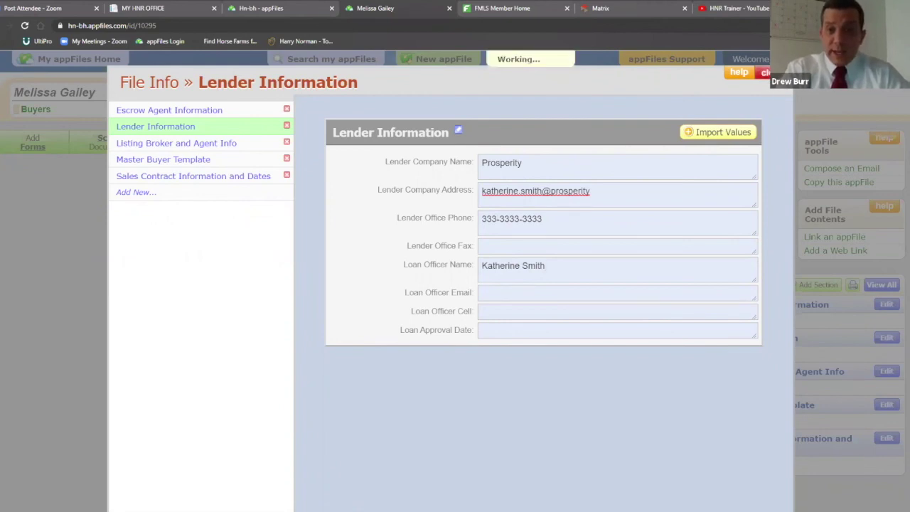
pyautogui.scroll(-1, 782, 327)
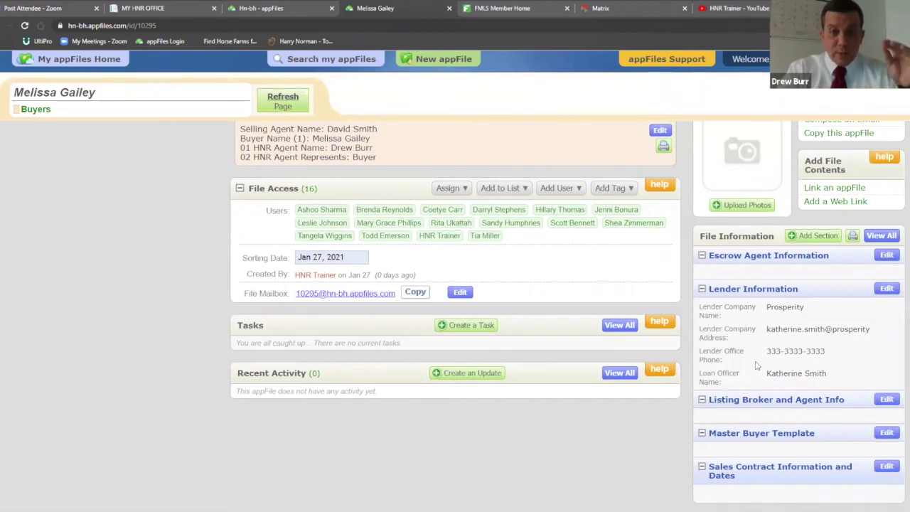
pyautogui.scroll(-1, 775, 348)
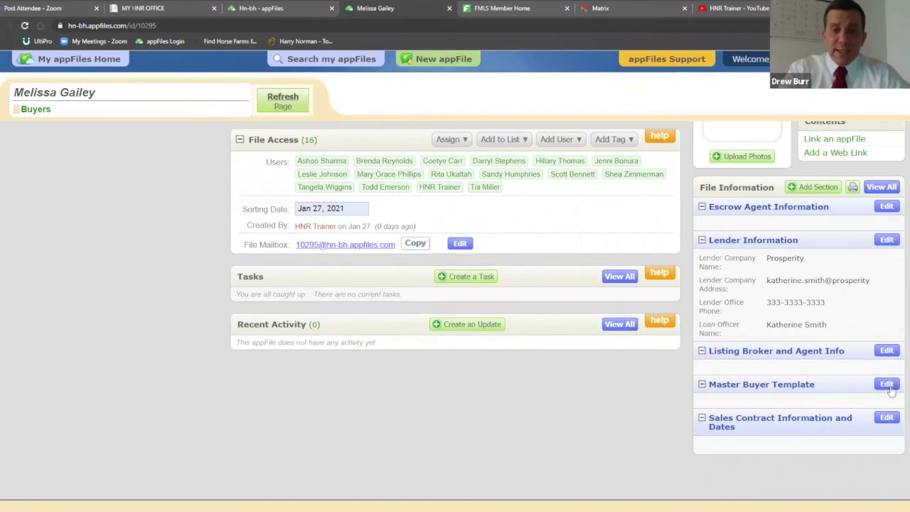
# Enter the buyer's full name in the Master Buyer Template's Buyer Name (2) field and save
pyautogui.click(887, 384)
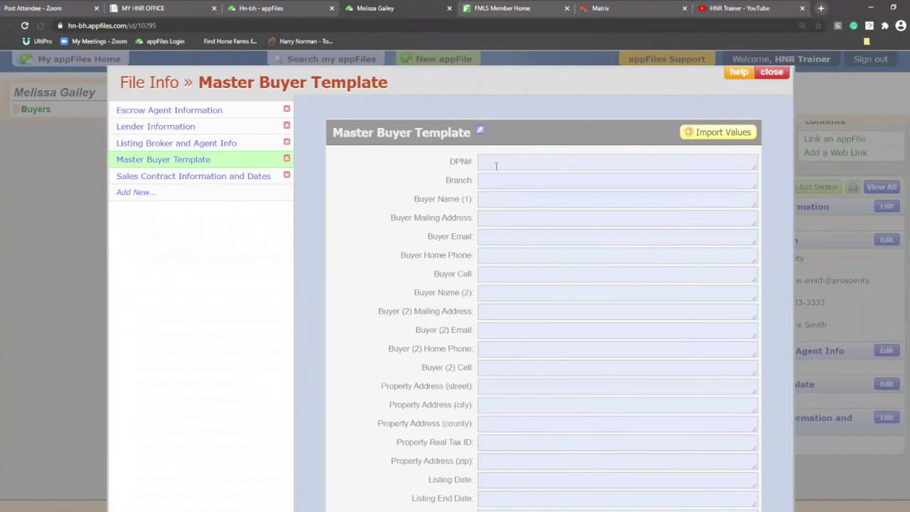
pyautogui.scroll(-1, 500, 174)
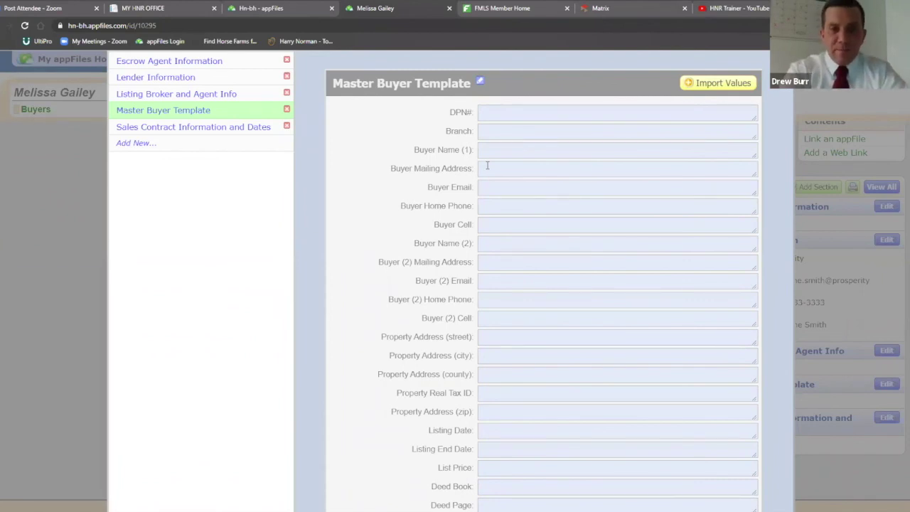
pyautogui.scroll(-11, 498, 174)
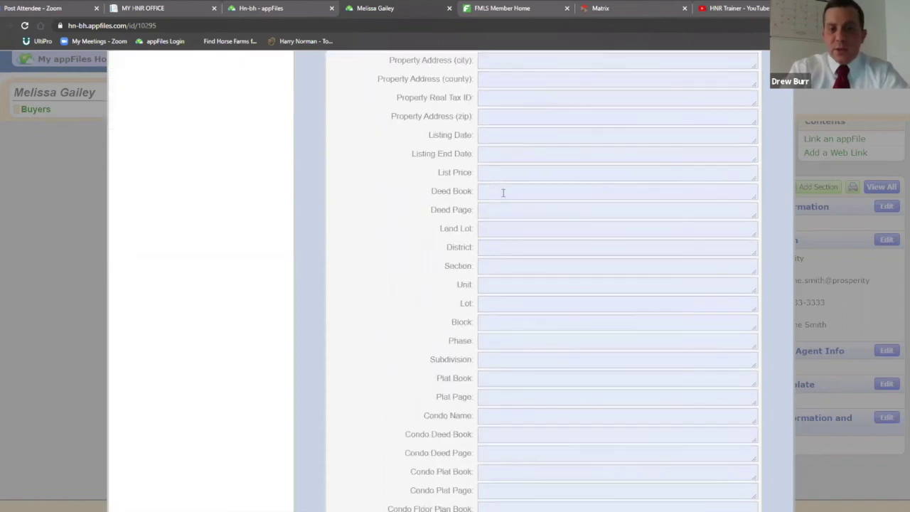
pyautogui.scroll(-2, 510, 184)
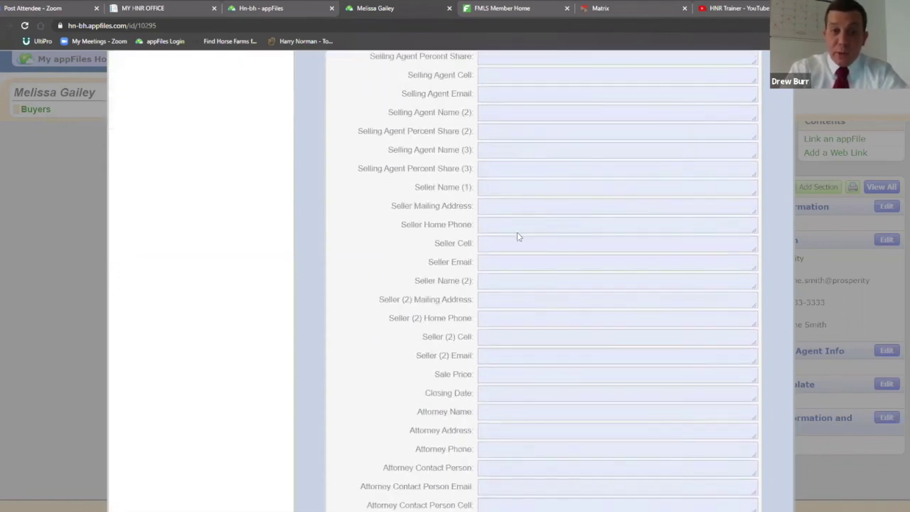
pyautogui.scroll(6, 519, 260)
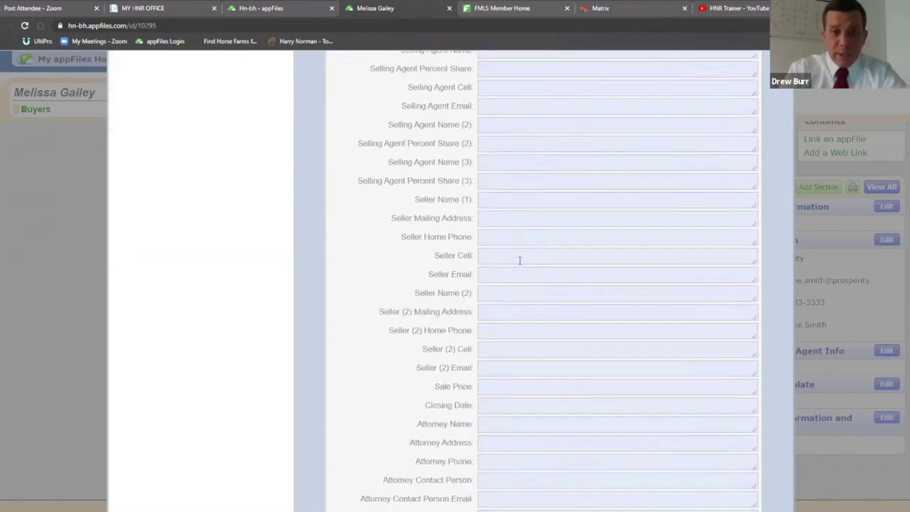
pyautogui.scroll(8, 520, 260)
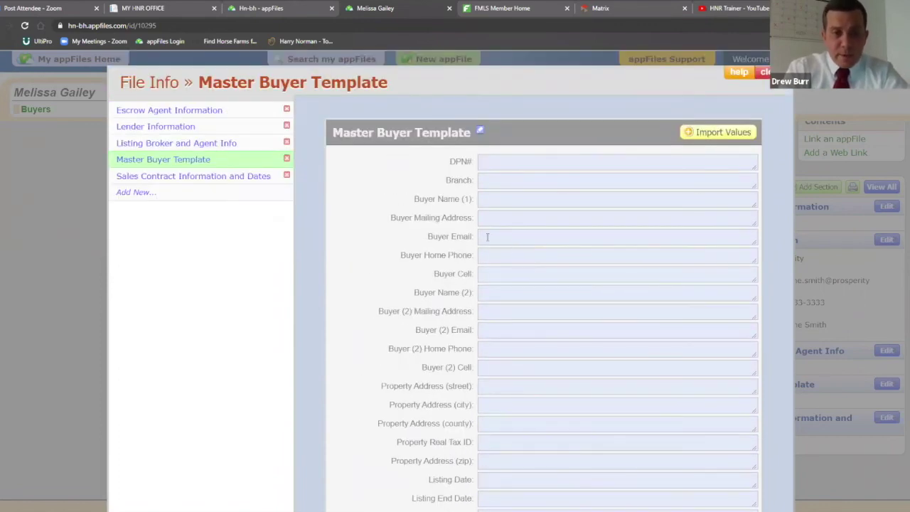
pyautogui.click(492, 292)
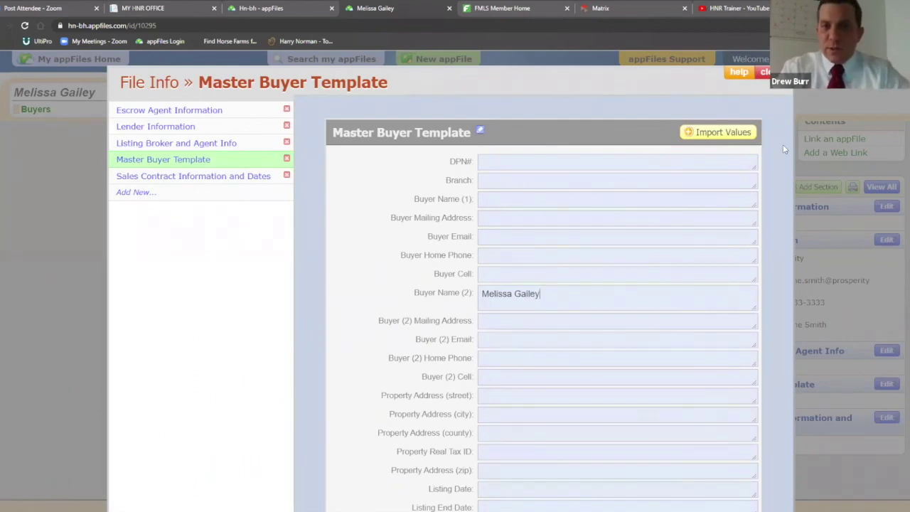
pyautogui.click(765, 72)
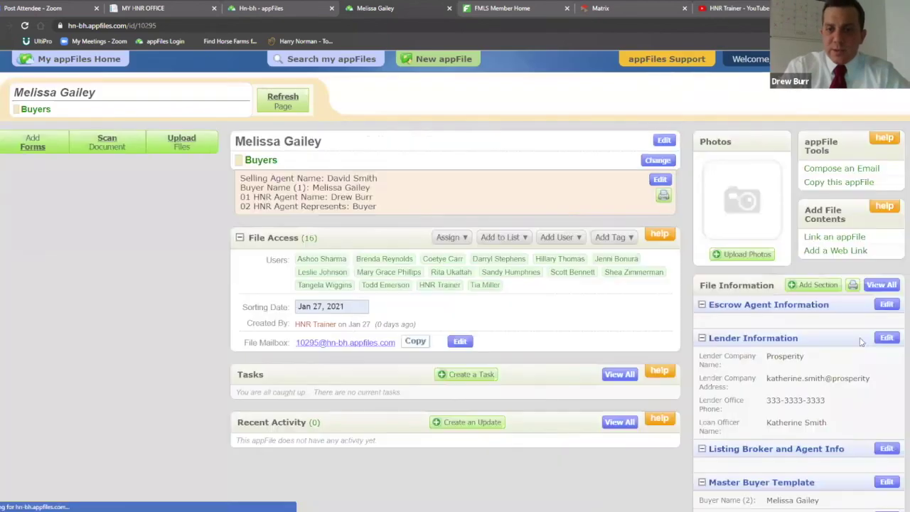
pyautogui.scroll(-2, 860, 341)
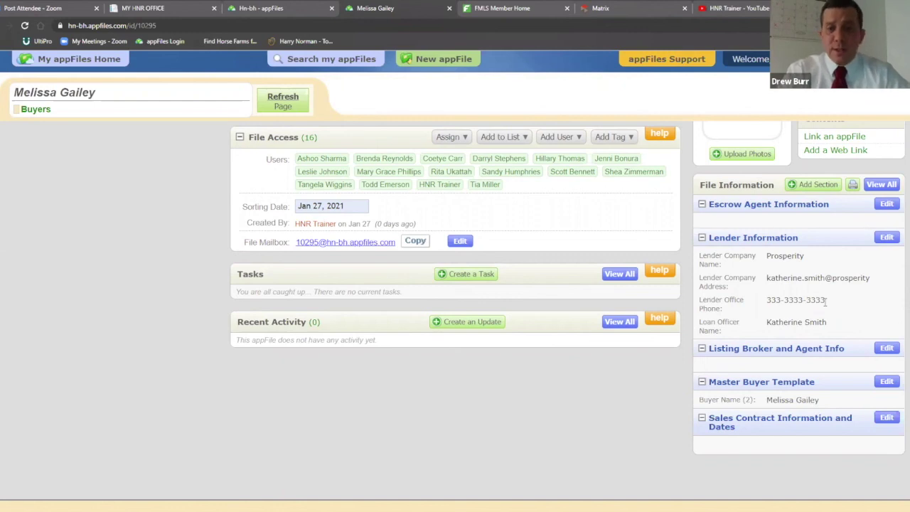
pyautogui.scroll(2, 819, 342)
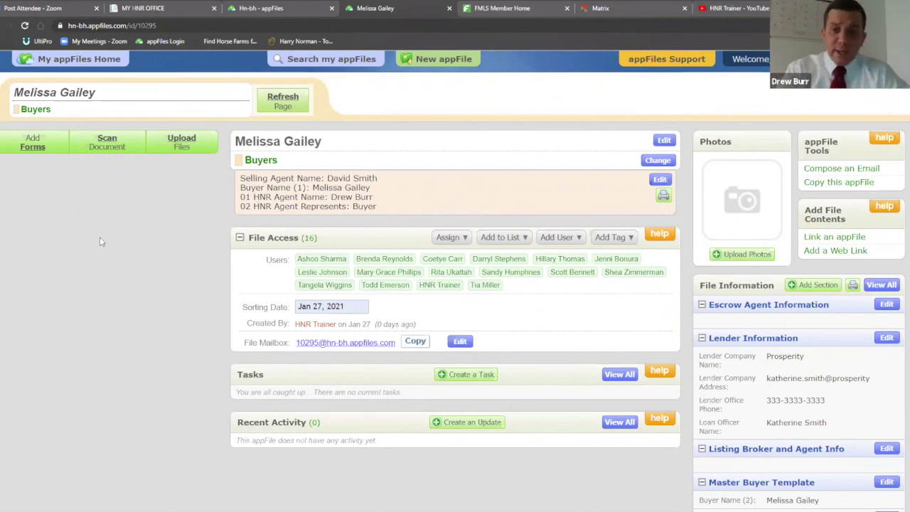
pyautogui.click(286, 7)
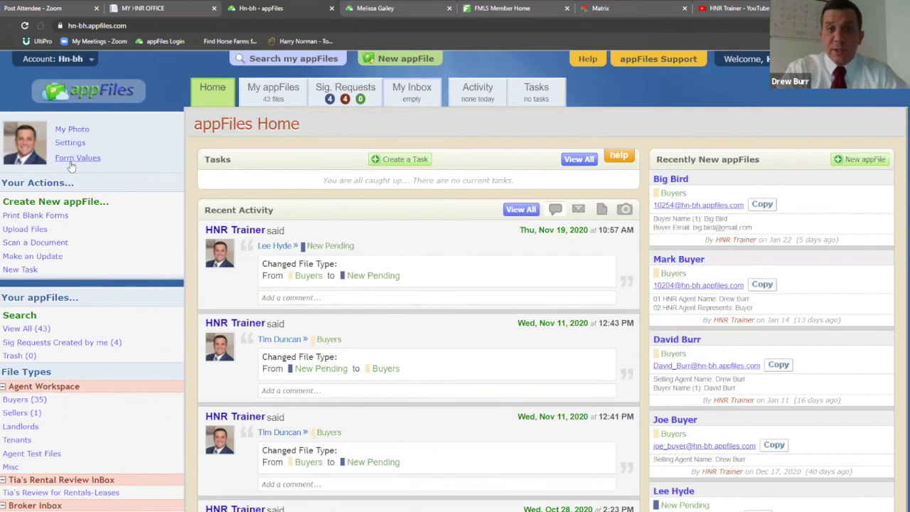
pyautogui.click(376, 8)
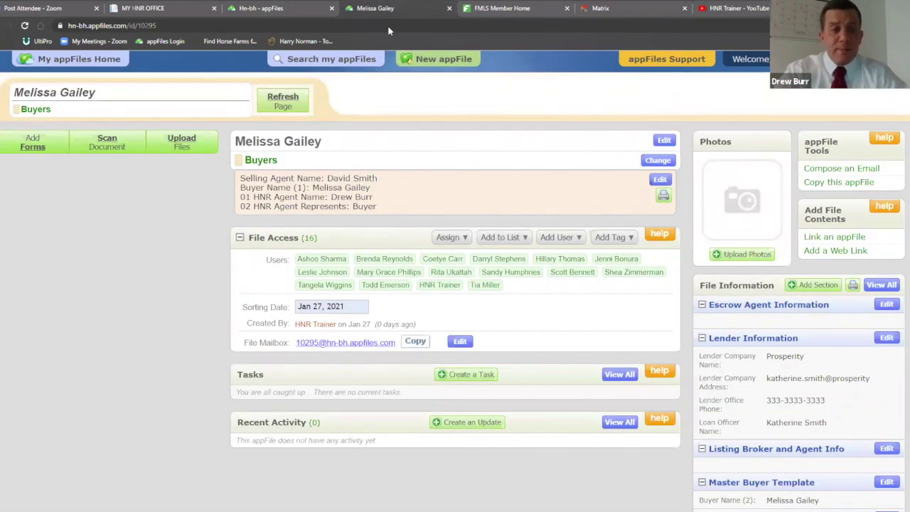
# Search forms for 'buyer' and add F110 Exclusive Buyer Brokerage Agreement as a merged form
pyautogui.click(30, 147)
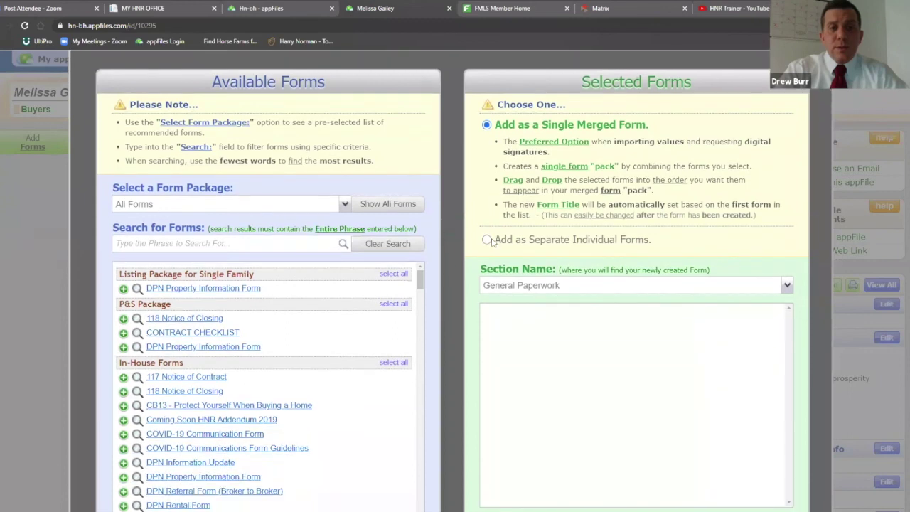
pyautogui.scroll(-1, 472, 235)
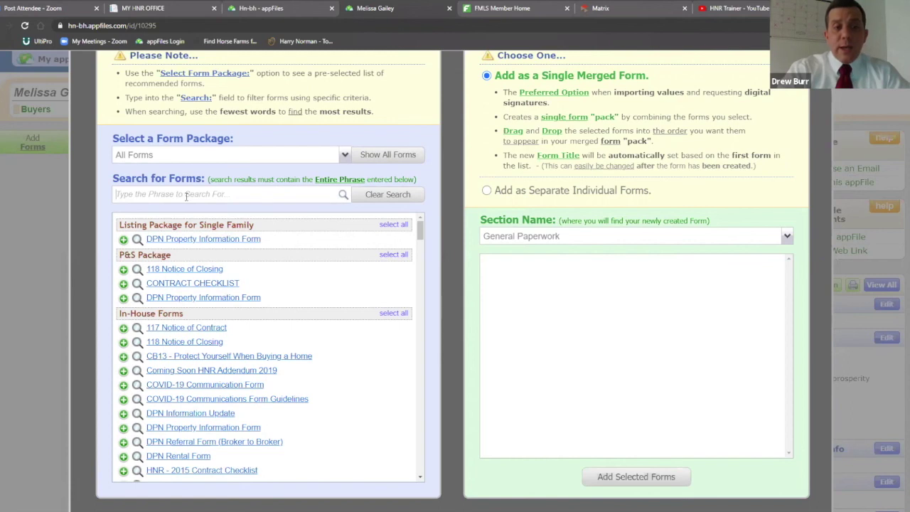
pyautogui.write('buyer')
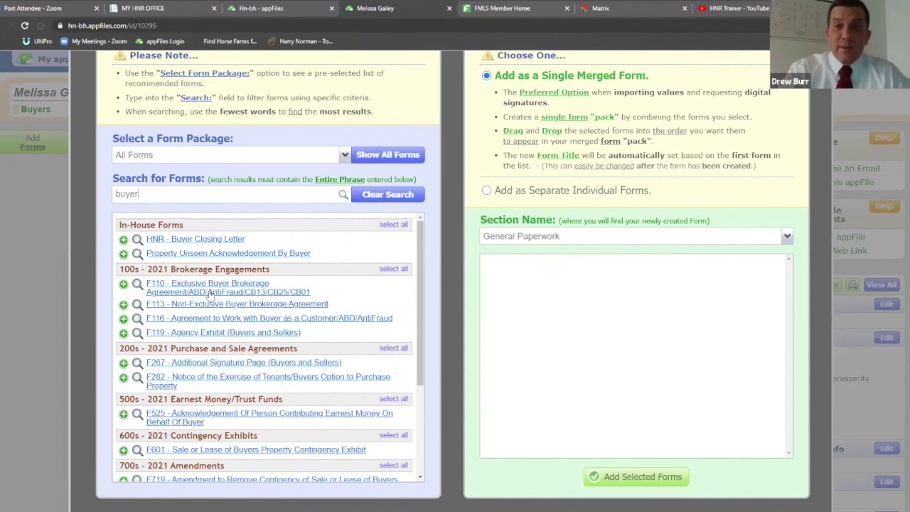
pyautogui.click(209, 295)
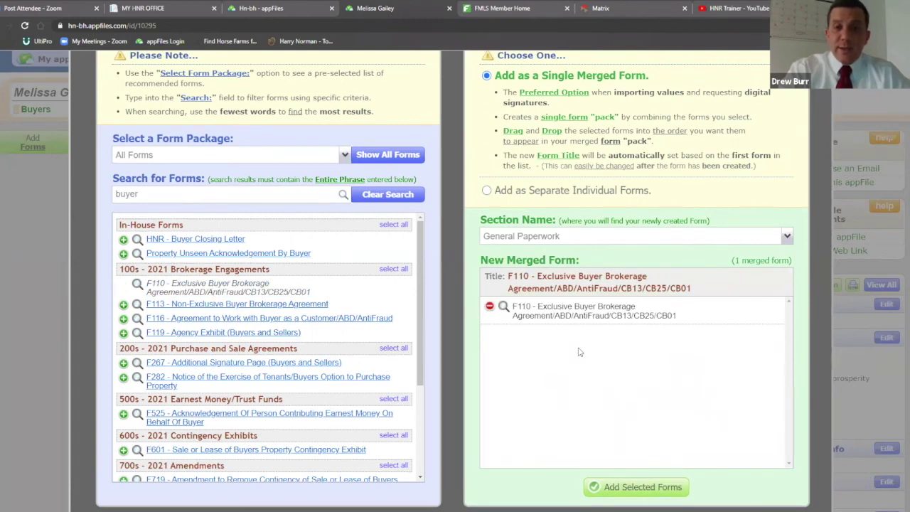
pyautogui.scroll(-1, 578, 351)
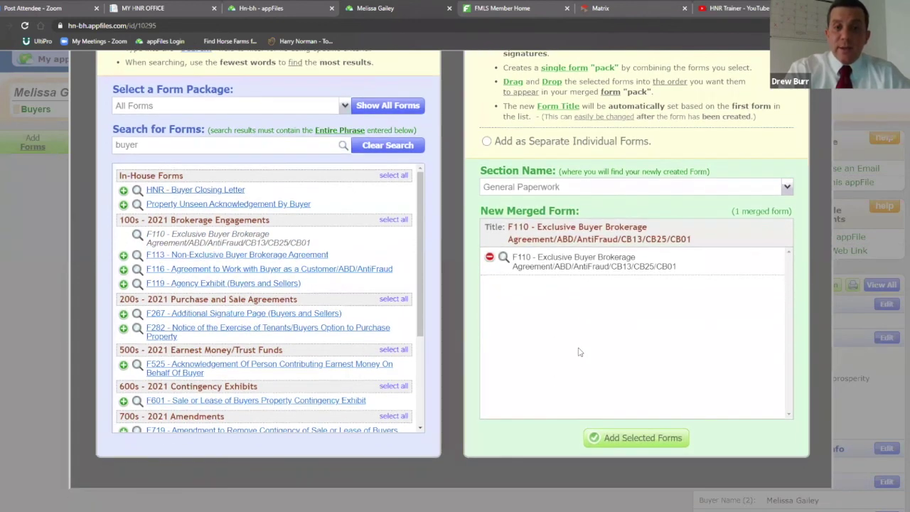
pyautogui.click(621, 439)
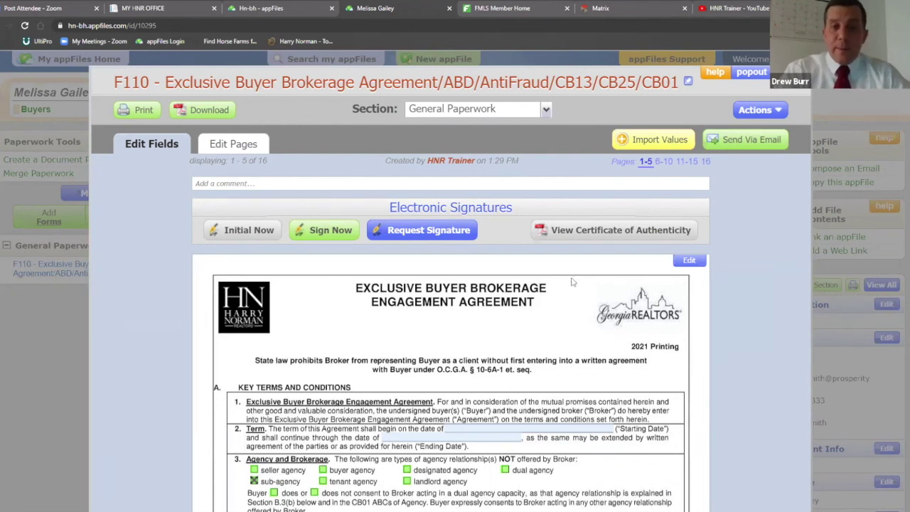
# Scroll through the F110 agreement to review its terms, then close it with Esc
pyautogui.scroll(-4, 574, 281)
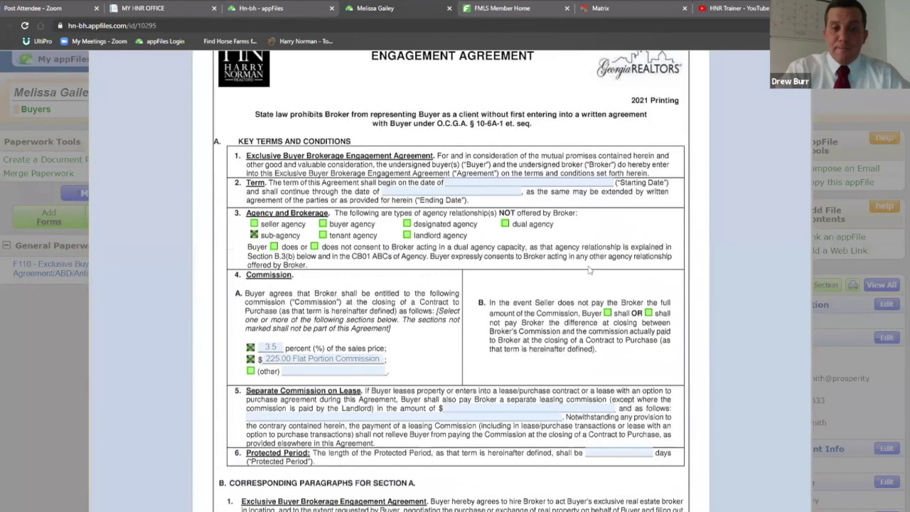
pyautogui.scroll(3, 588, 270)
pyautogui.scroll(-7, 636, 252)
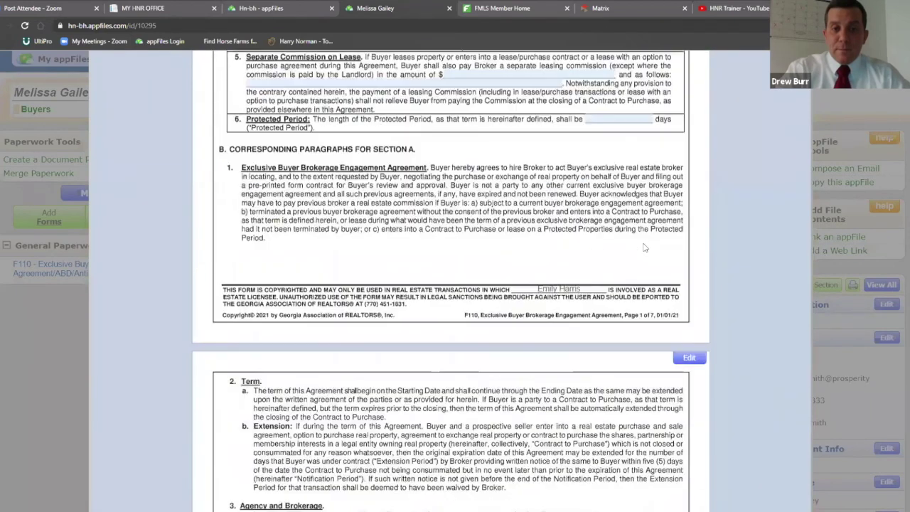
pyautogui.scroll(8, 647, 256)
pyautogui.scroll(-2, 658, 265)
pyautogui.scroll(-2, 658, 265)
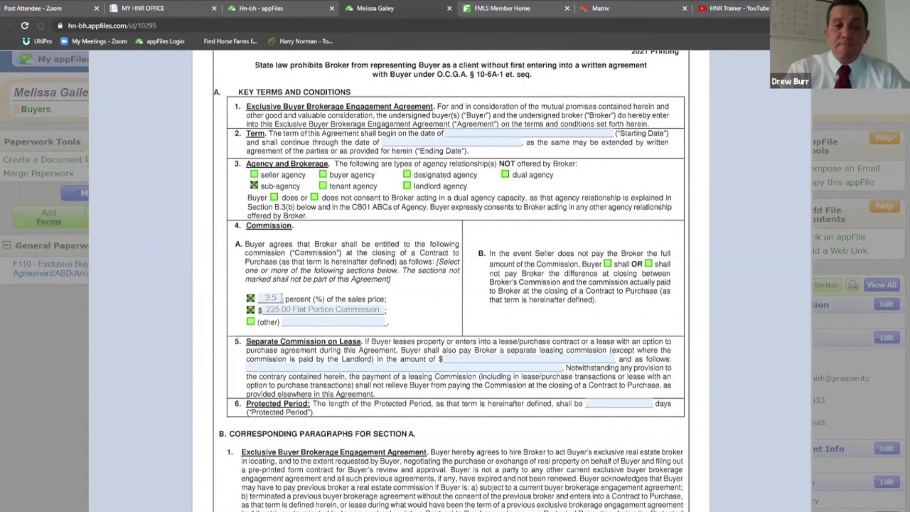
pyautogui.scroll(5, 283, 298)
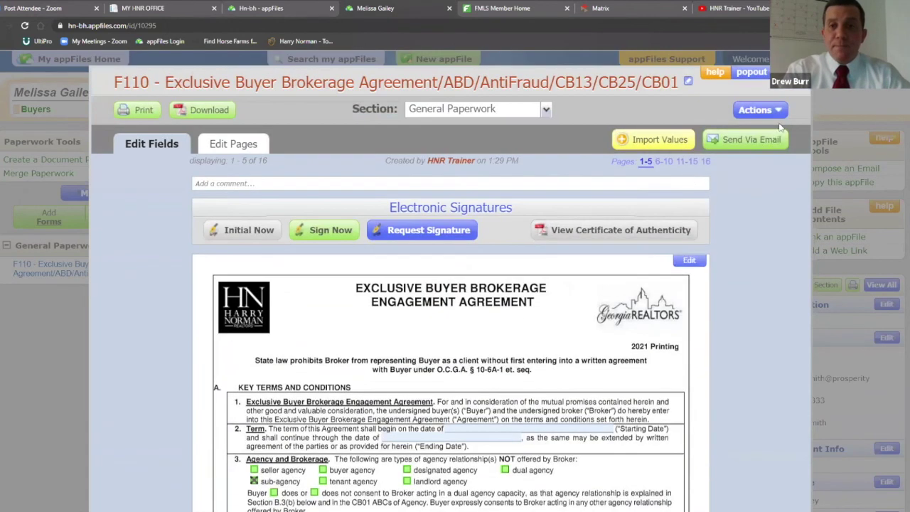
pyautogui.press('Escape')
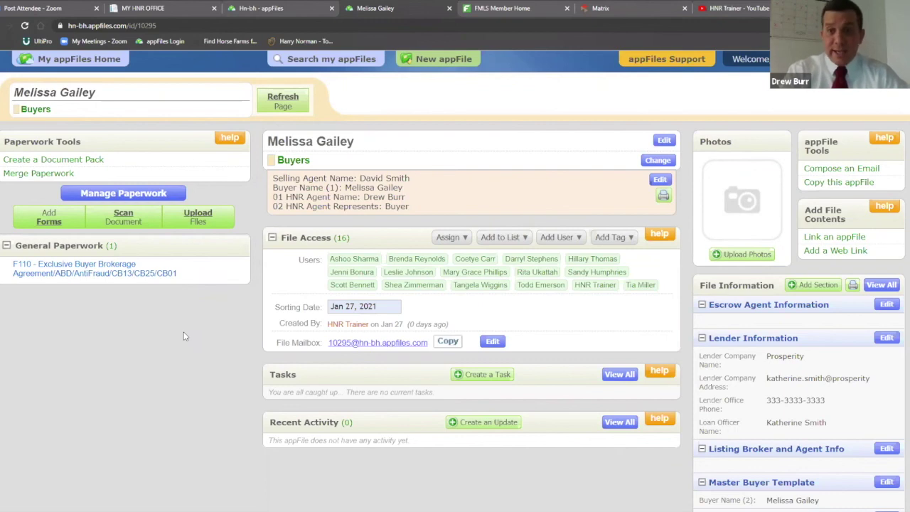
# Search 'purch' for F201 and 'conven' for F404, then create the merged form
pyautogui.click(49, 219)
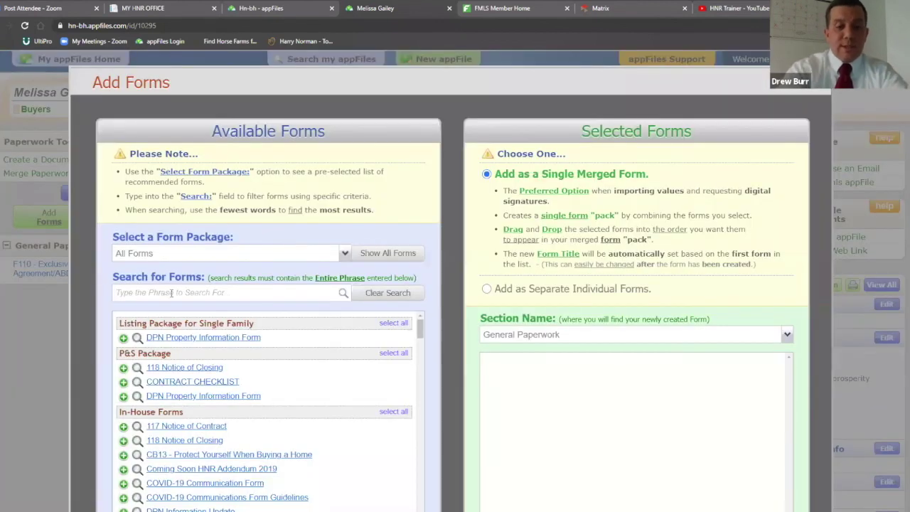
pyautogui.click(170, 293)
pyautogui.write('purch')
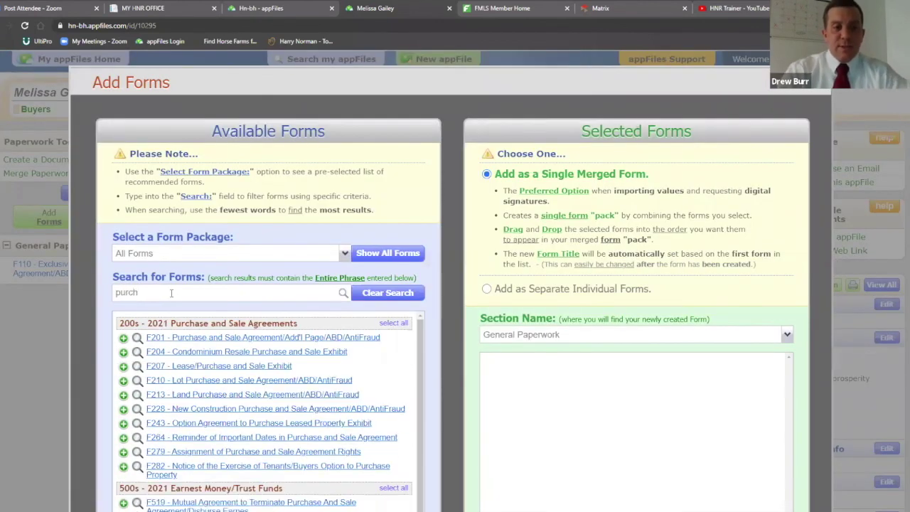
pyautogui.scroll(-1, 213, 299)
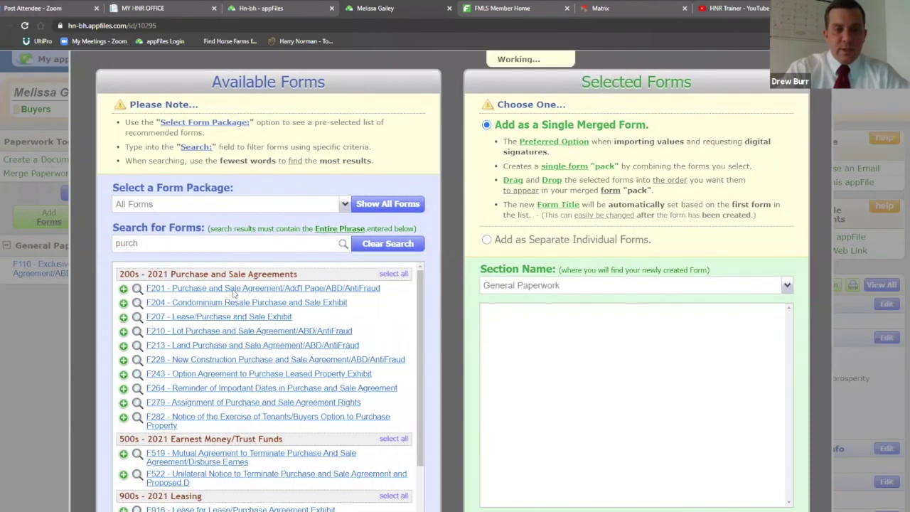
pyautogui.click(164, 246)
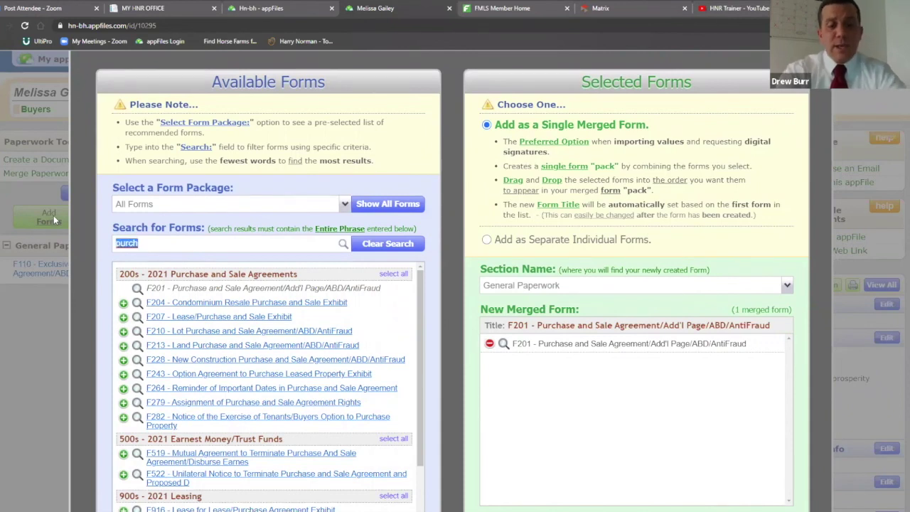
pyautogui.write('conven')
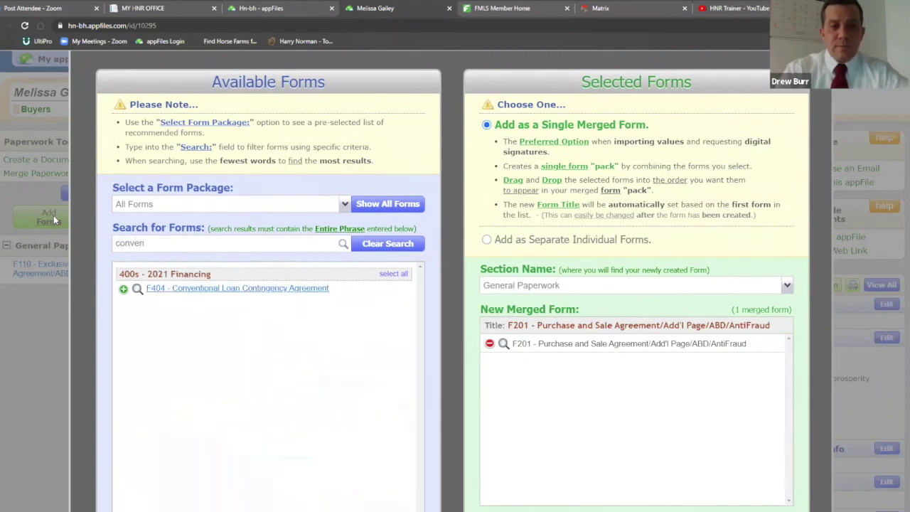
pyautogui.click(260, 288)
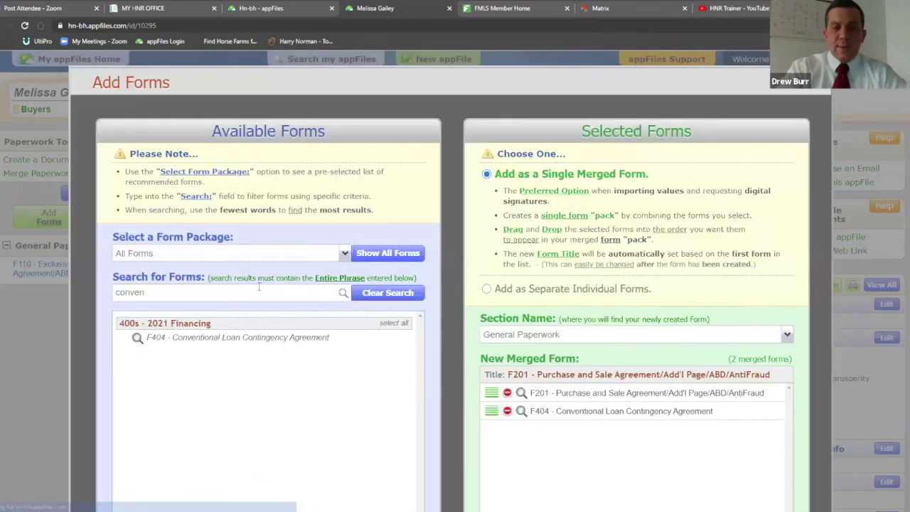
pyautogui.scroll(-2, 625, 270)
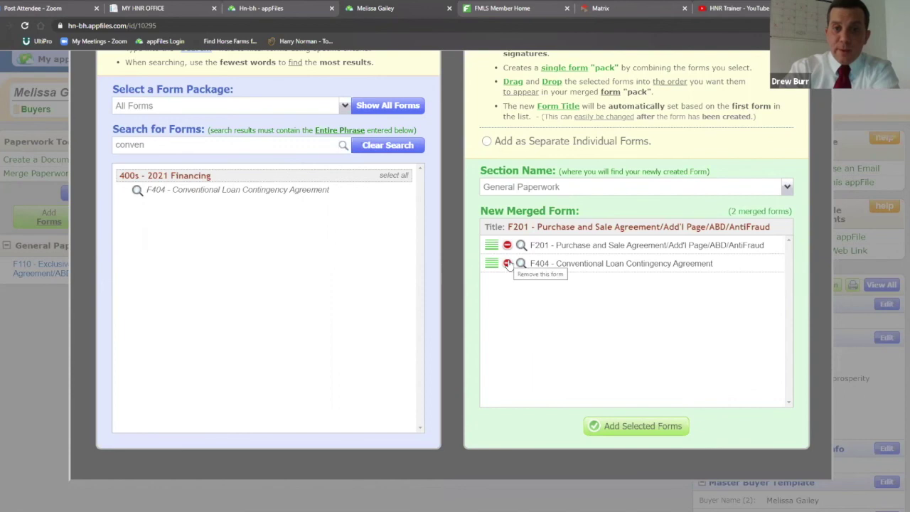
pyautogui.click(636, 427)
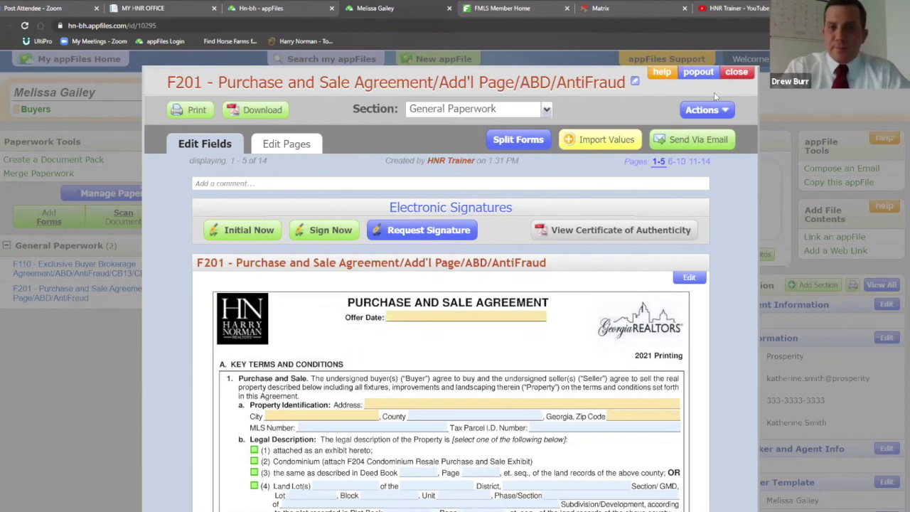
# Close the F201 Purchase and Sale Agreement window
pyautogui.click(736, 71)
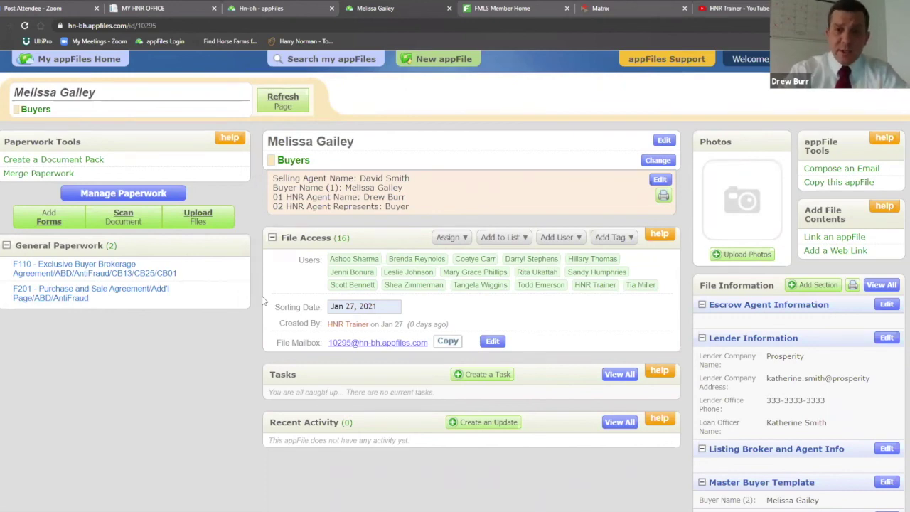
pyautogui.click(289, 7)
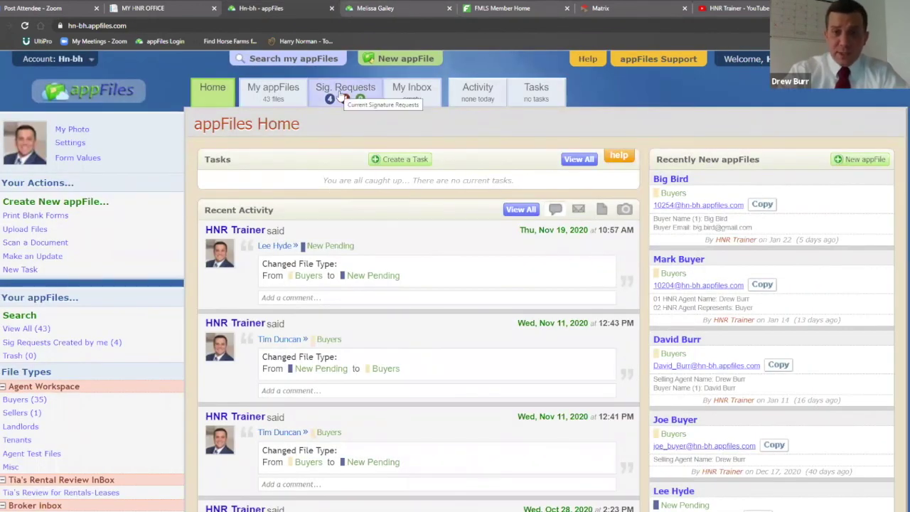
pyautogui.click(377, 7)
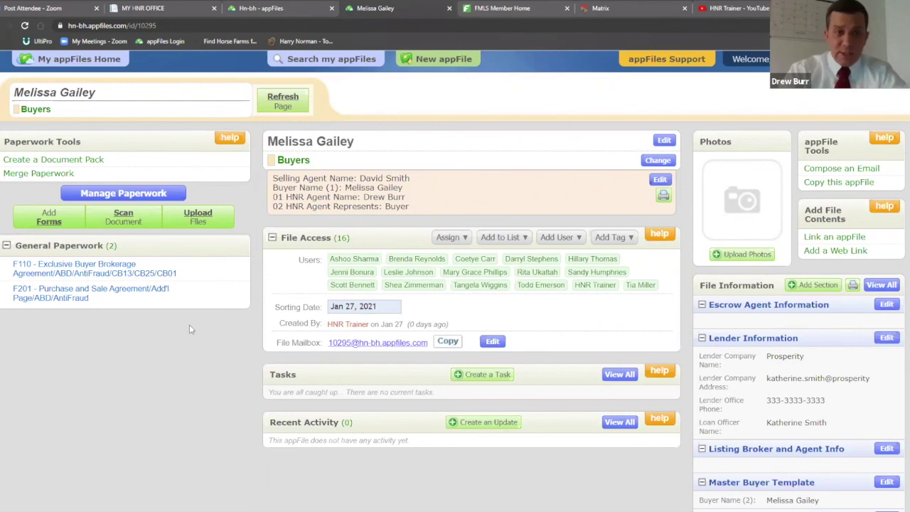
# Reopen the F110 agreement and show its Request Signature guidance
pyautogui.click(85, 271)
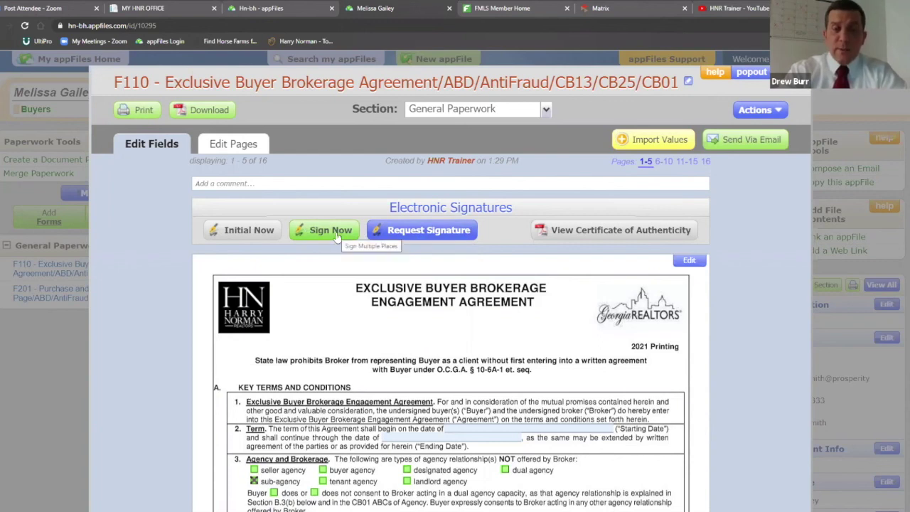
pyautogui.click(424, 231)
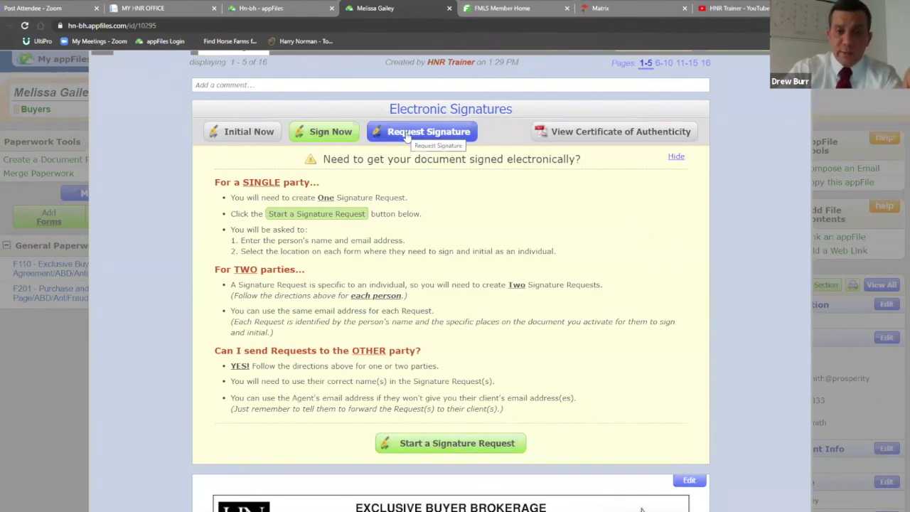
# Start an F110 signature request with the buyer's full name as signer and Buyer Signature ticked
pyautogui.click(452, 451)
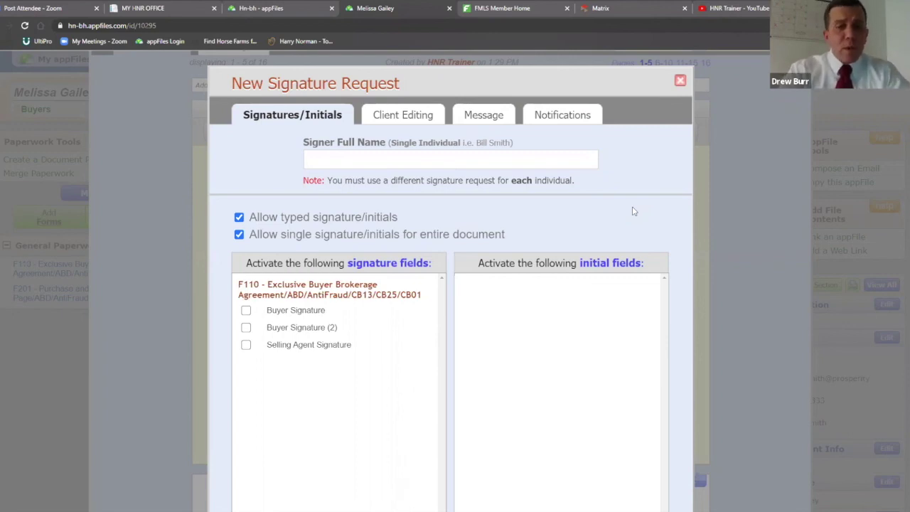
pyautogui.click(420, 159)
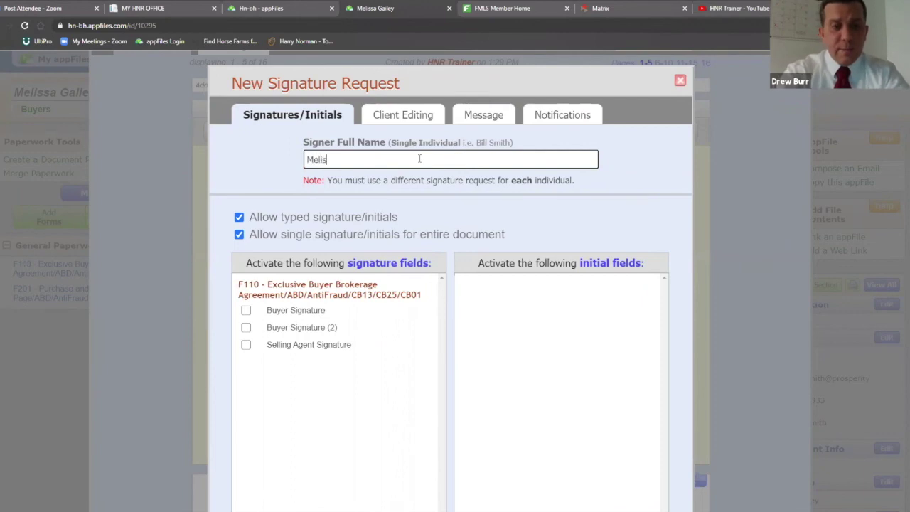
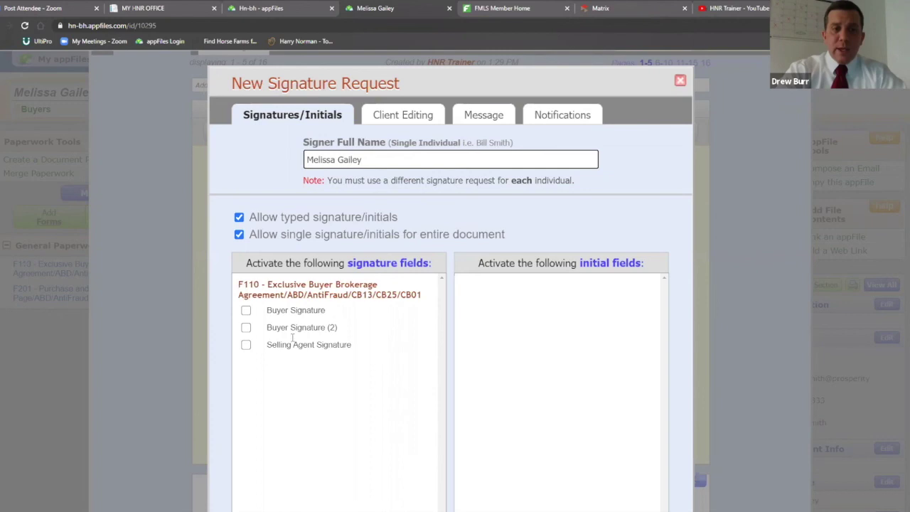
pyautogui.click(245, 311)
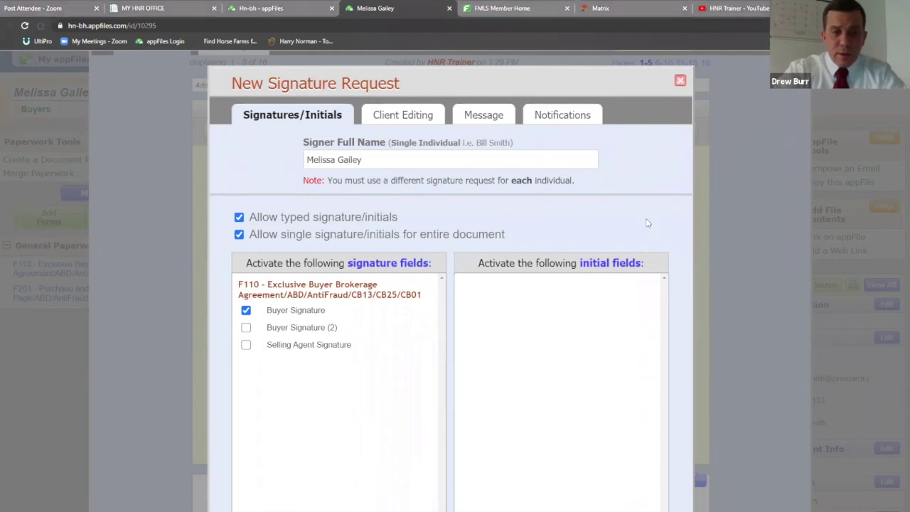
pyautogui.scroll(-5, 656, 186)
pyautogui.scroll(4, 658, 191)
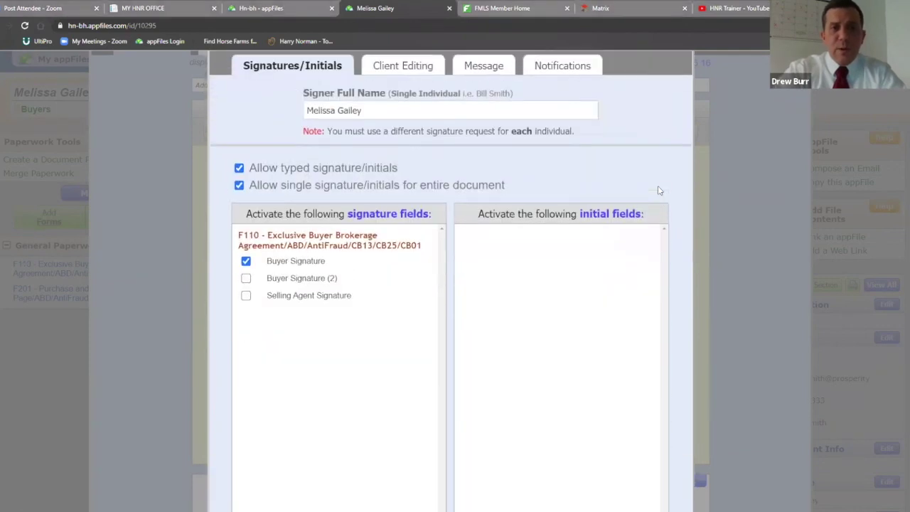
pyautogui.scroll(-2, 654, 171)
pyautogui.scroll(-2, 656, 168)
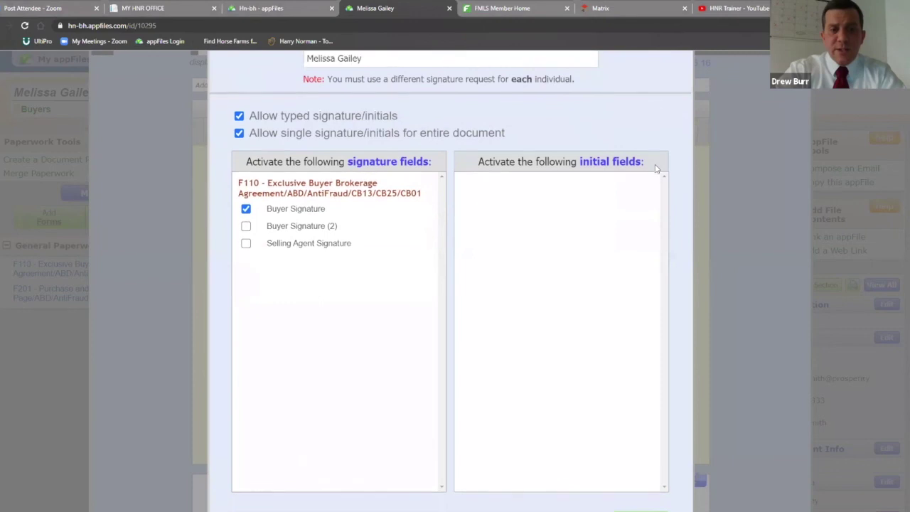
pyautogui.scroll(3, 634, 155)
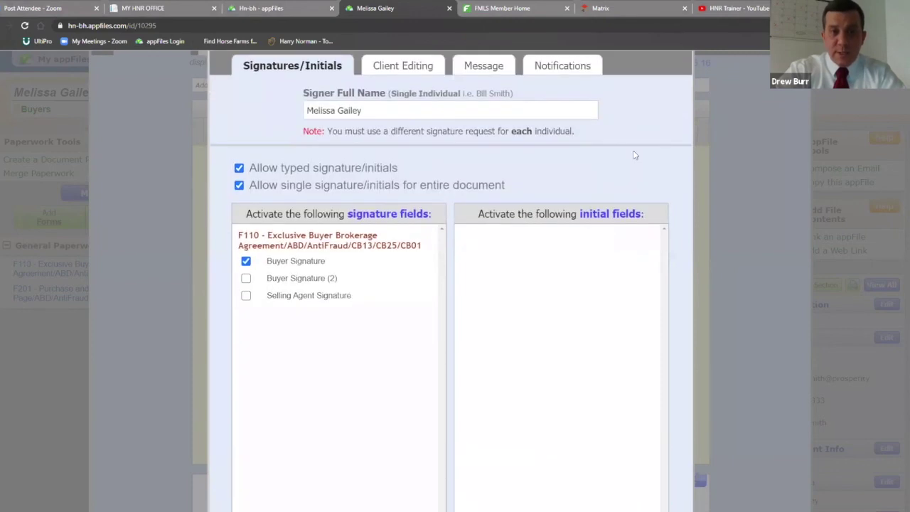
pyautogui.scroll(-3, 635, 155)
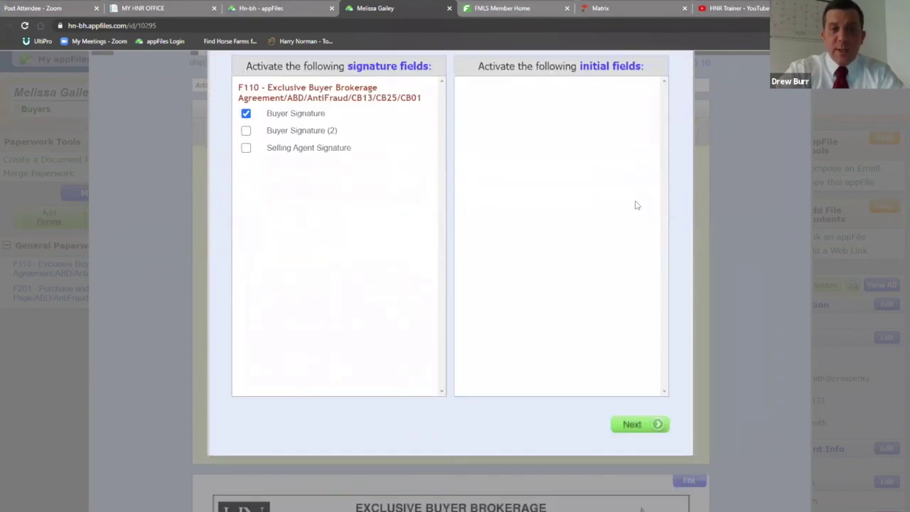
# Leave all client editable fields unchecked and advance to the Message step
pyautogui.click(640, 425)
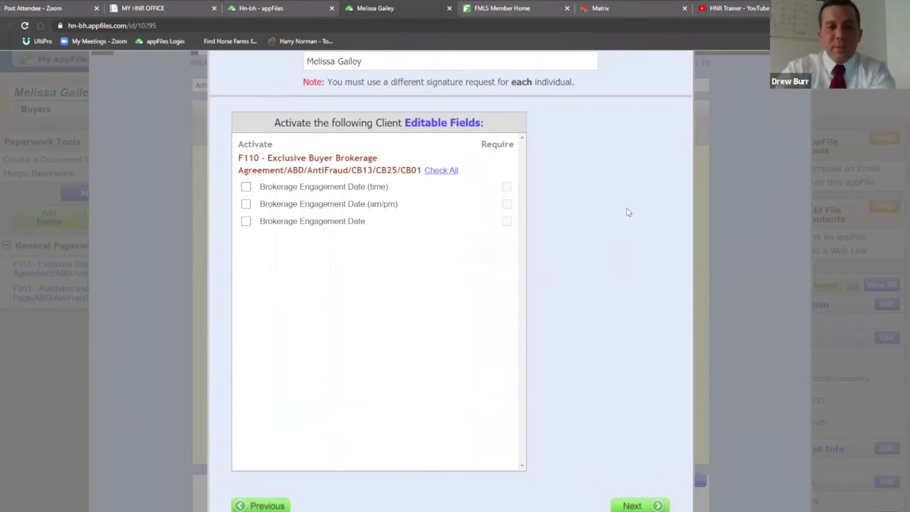
pyautogui.scroll(-1, 626, 206)
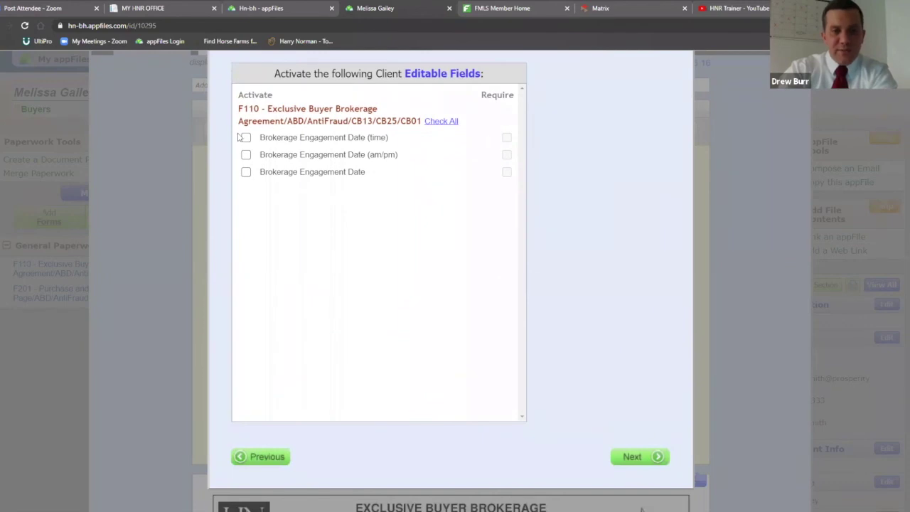
pyautogui.scroll(-1, 636, 297)
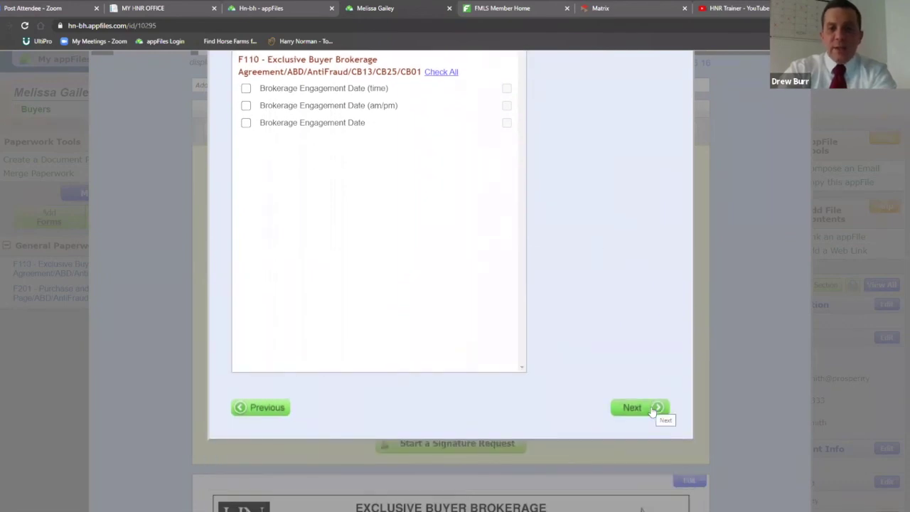
pyautogui.click(652, 411)
pyautogui.scroll(4, 650, 324)
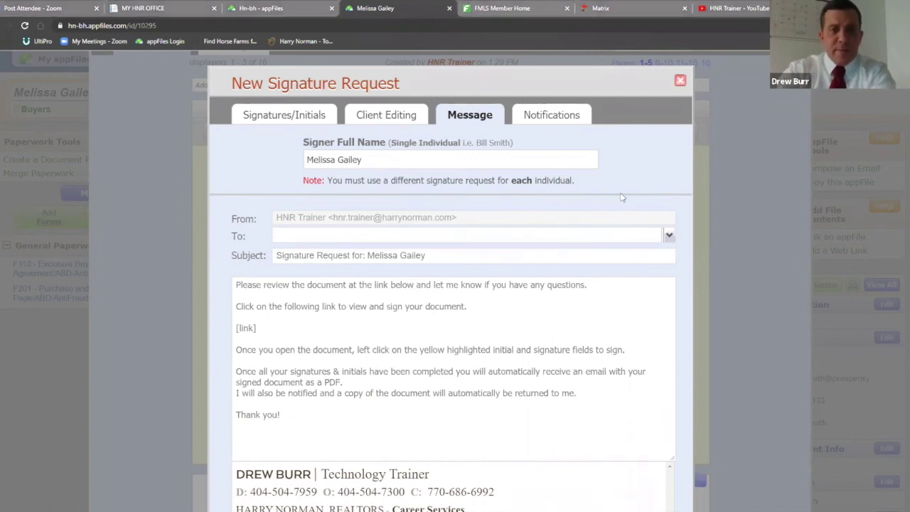
# Fill the message's To field with the agent's e-mail address
pyautogui.click(320, 235)
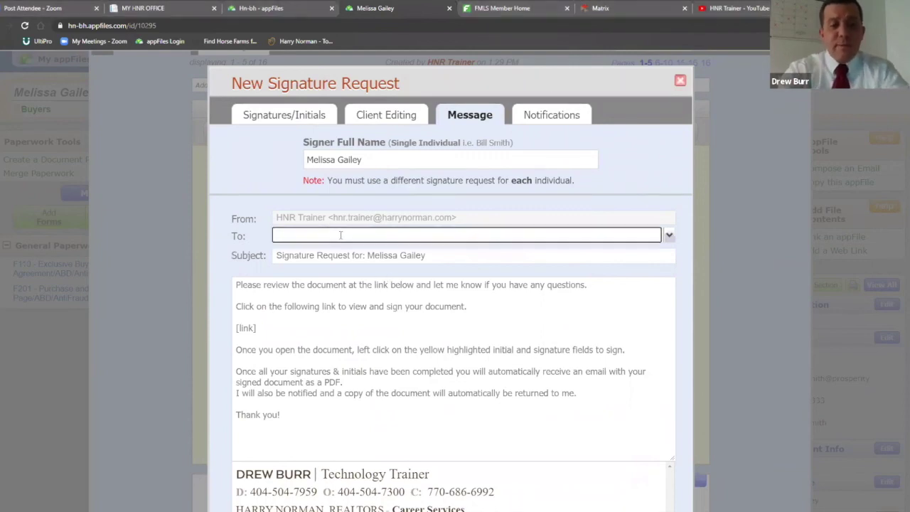
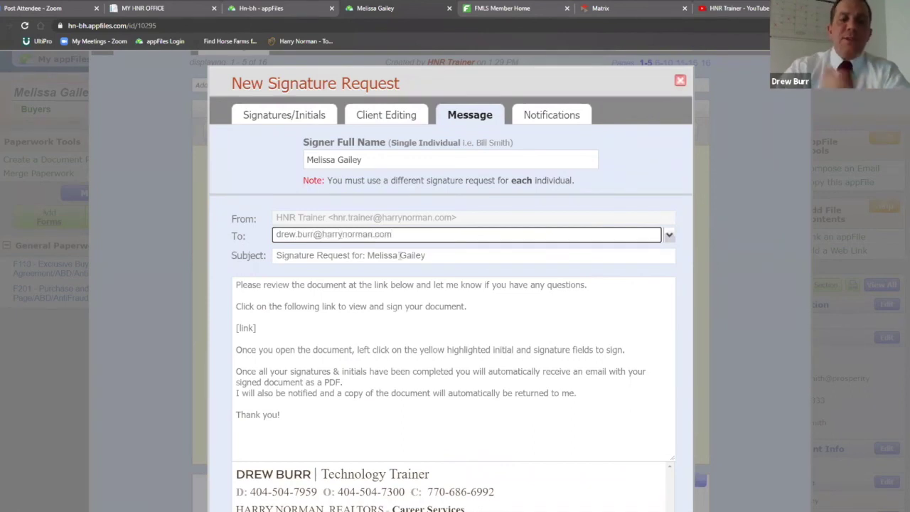
pyautogui.click(327, 307)
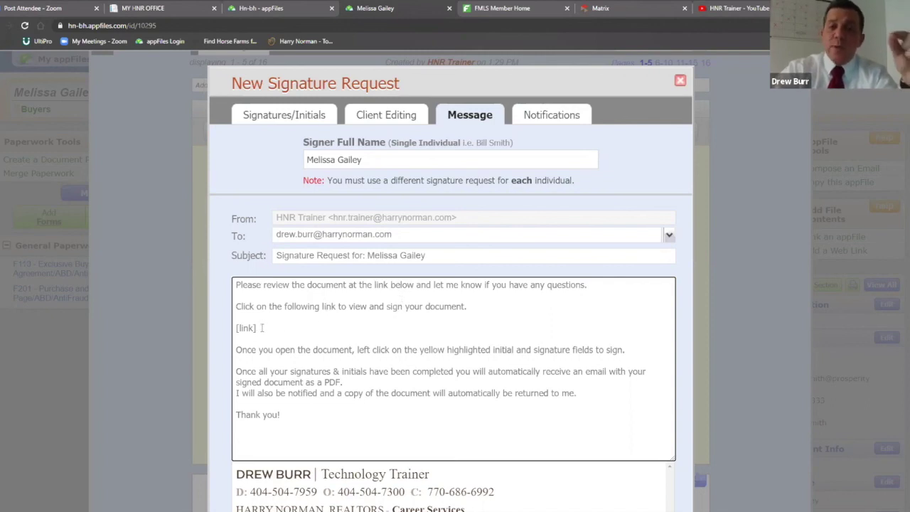
pyautogui.moveTo(258, 328); pyautogui.dragTo(235, 328)
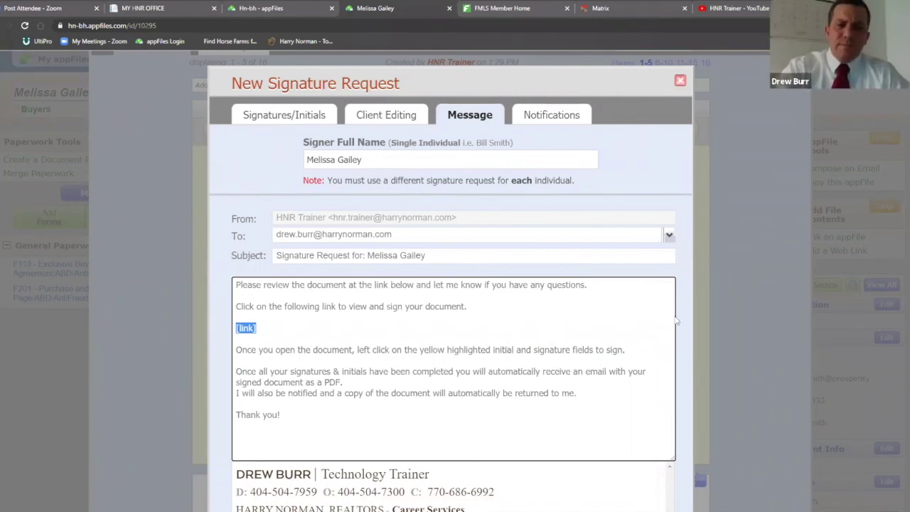
pyautogui.scroll(-2, 603, 203)
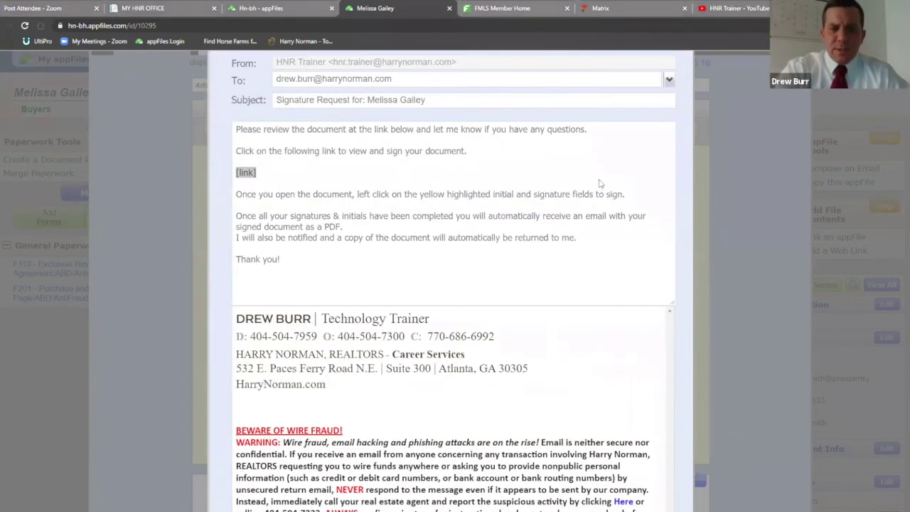
pyautogui.scroll(-4, 599, 183)
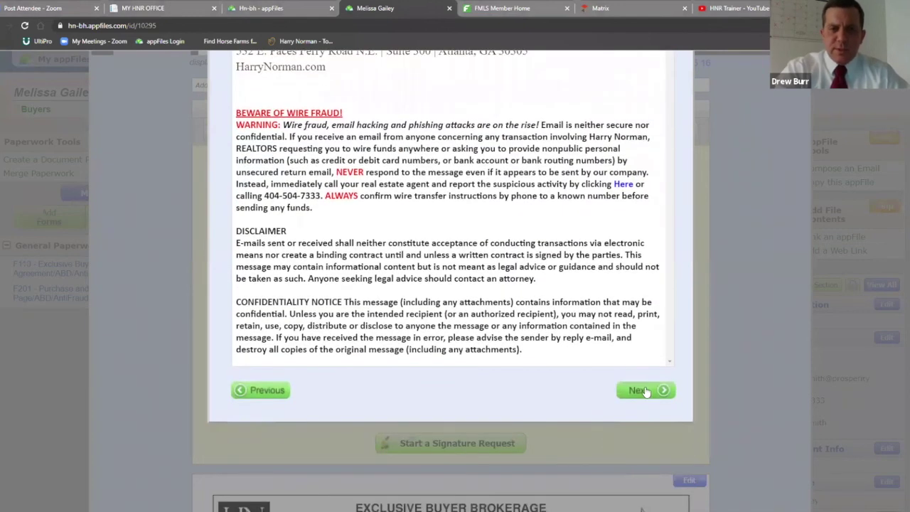
# Send the buyer's F110 signature request with HNR Trainer kept checked for completion notifications
pyautogui.click(642, 390)
pyautogui.scroll(3, 626, 317)
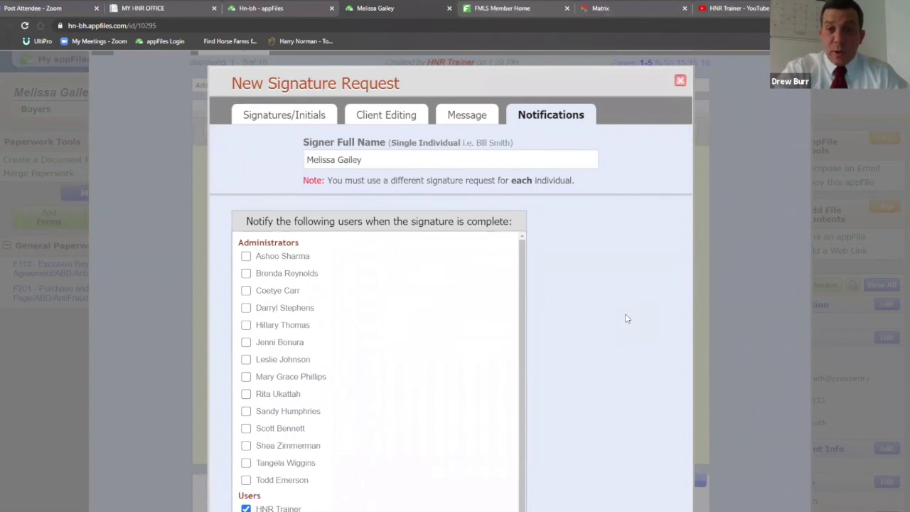
pyautogui.scroll(-2, 621, 301)
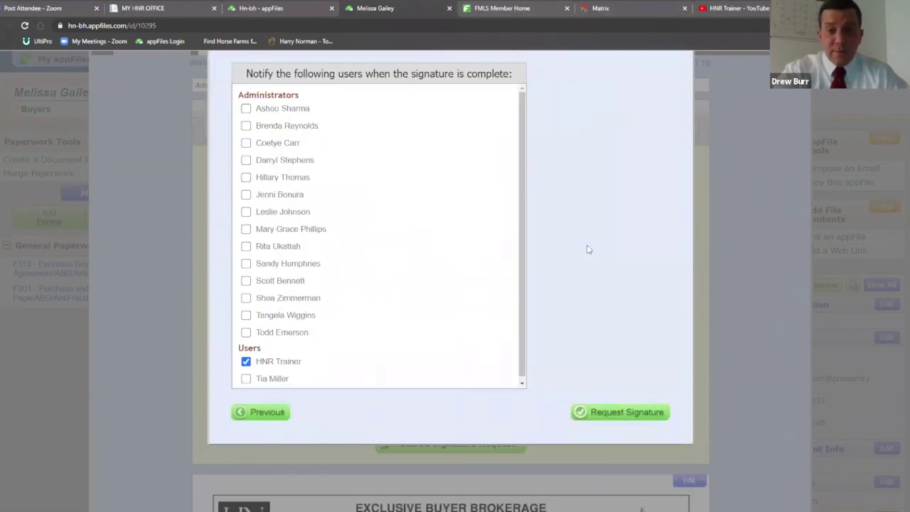
pyautogui.scroll(3, 636, 252)
pyautogui.scroll(-3, 637, 250)
pyautogui.click(623, 414)
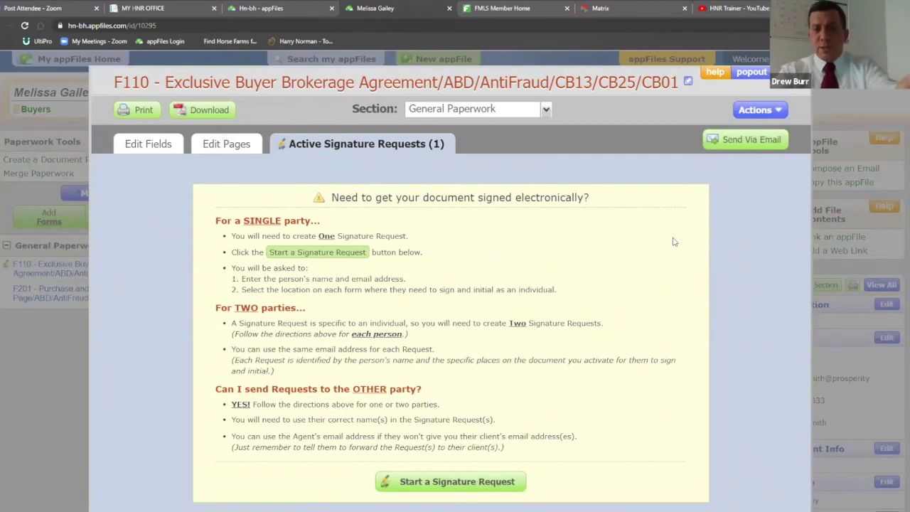
# Review the one active signature request on F110, then reopen the F110 agreement
pyautogui.scroll(-2, 674, 243)
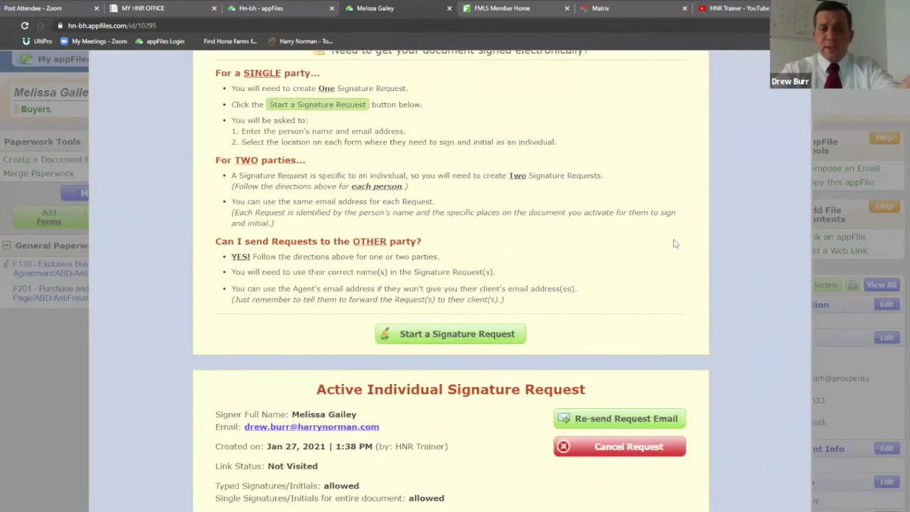
pyautogui.scroll(-1, 672, 246)
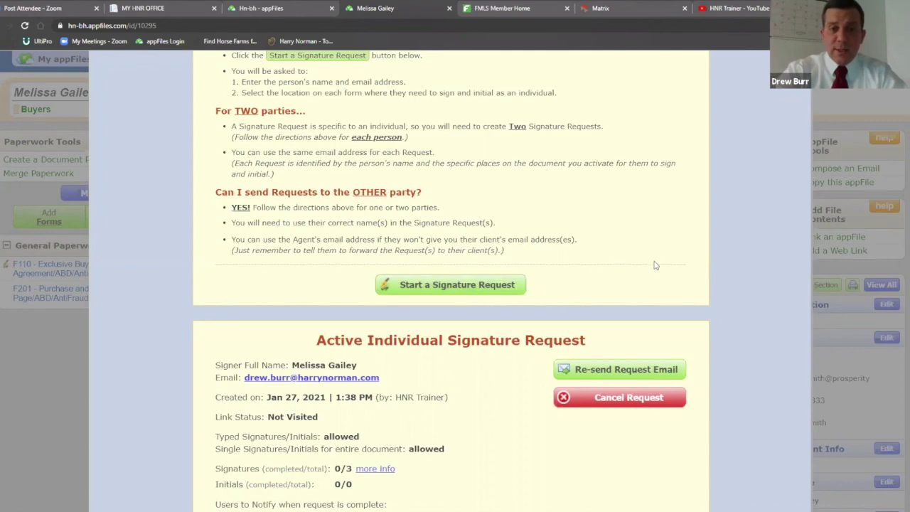
pyautogui.scroll(-2, 656, 265)
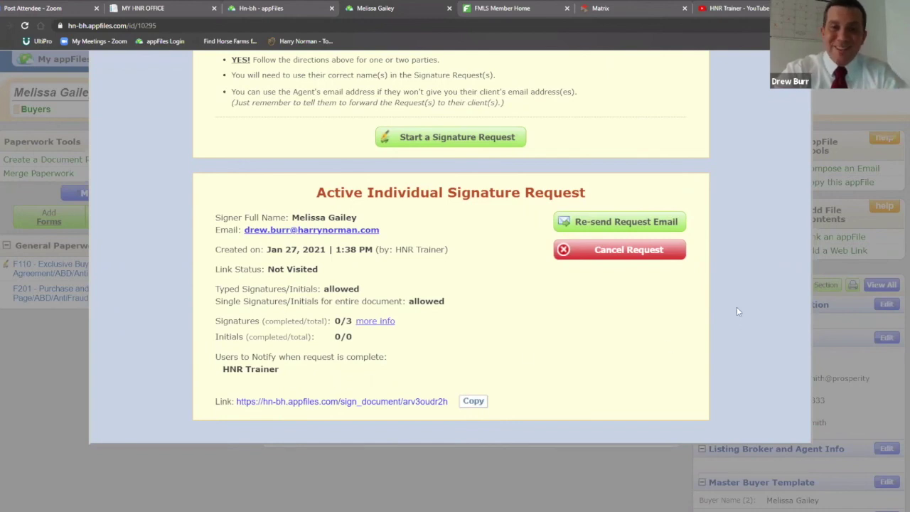
pyautogui.scroll(5, 742, 325)
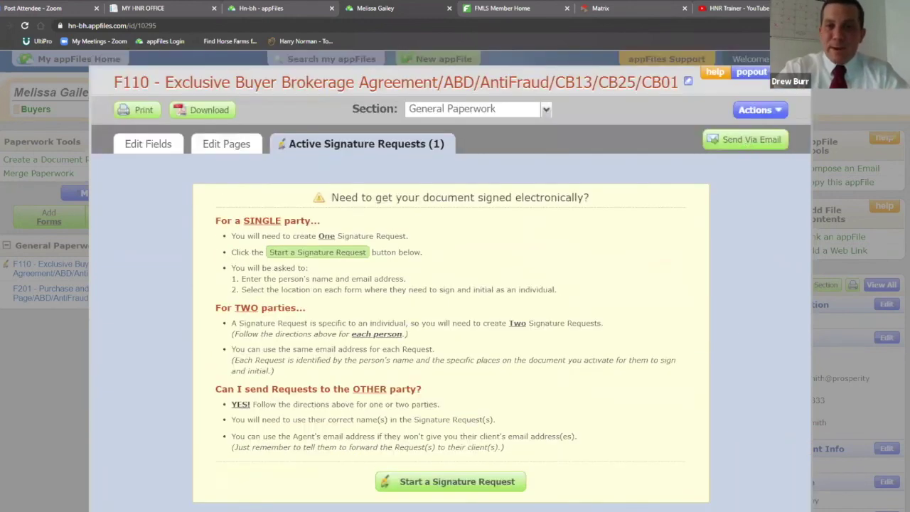
pyautogui.press('Escape')
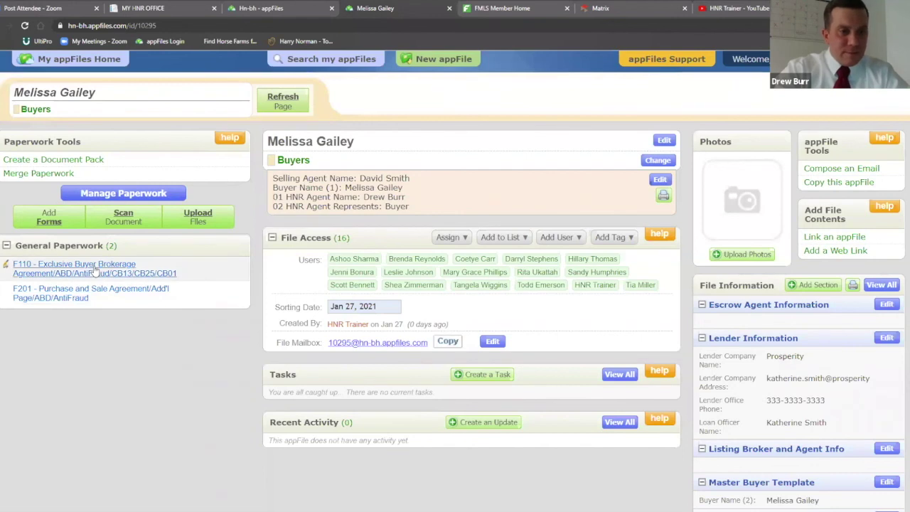
pyautogui.click(95, 268)
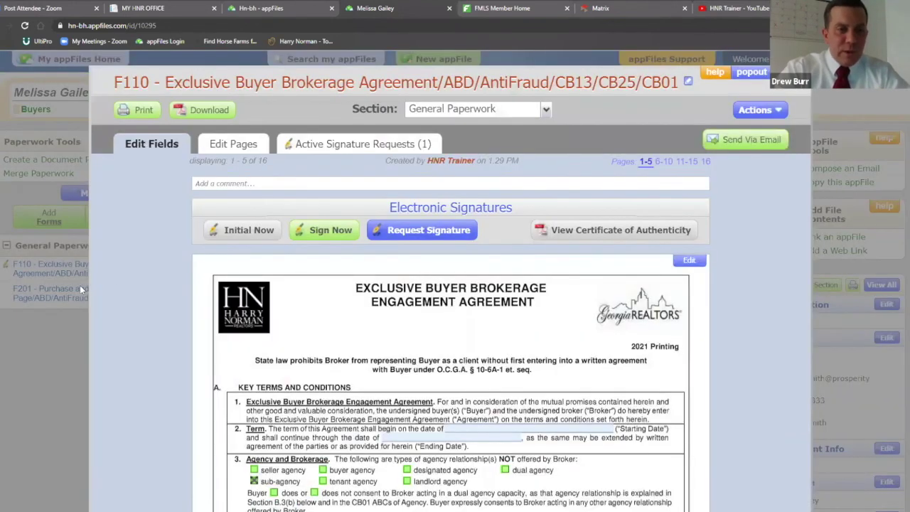
# Reopen the F110 agreement and scroll through its pages 6–10
pyautogui.press('Escape')
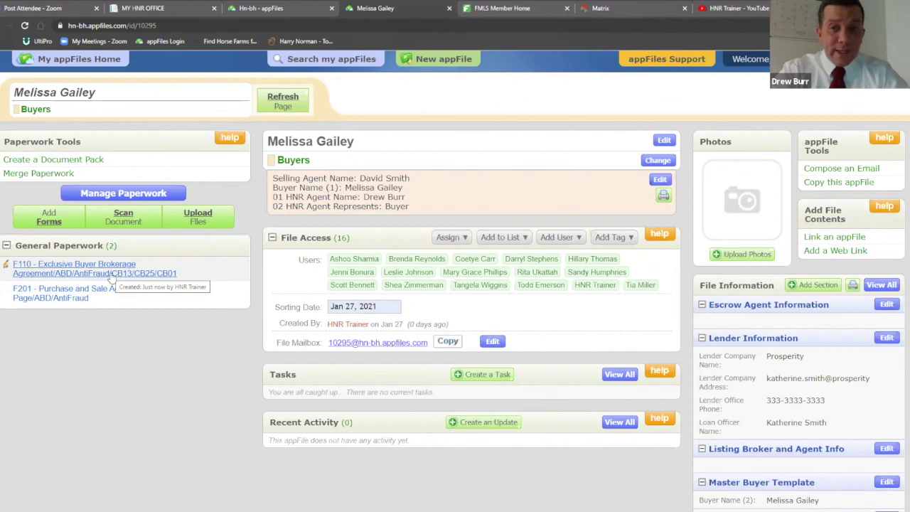
pyautogui.click(111, 274)
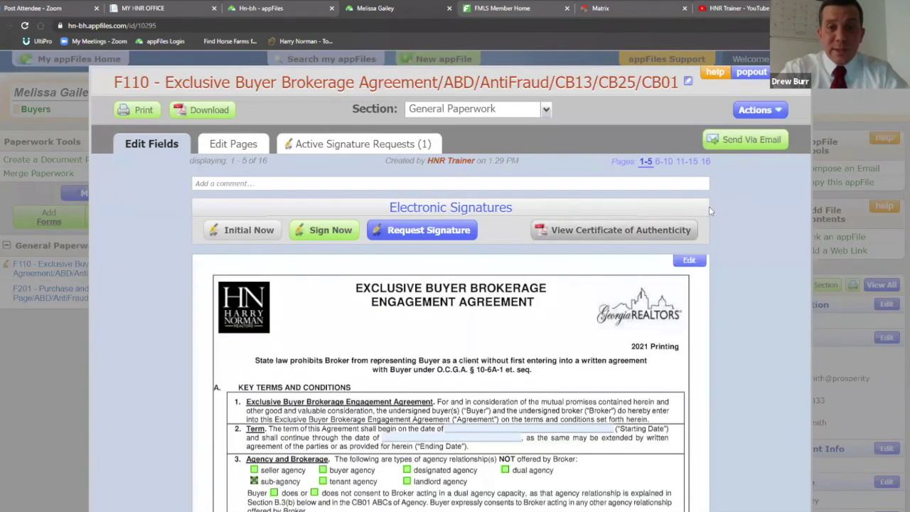
pyautogui.click(663, 161)
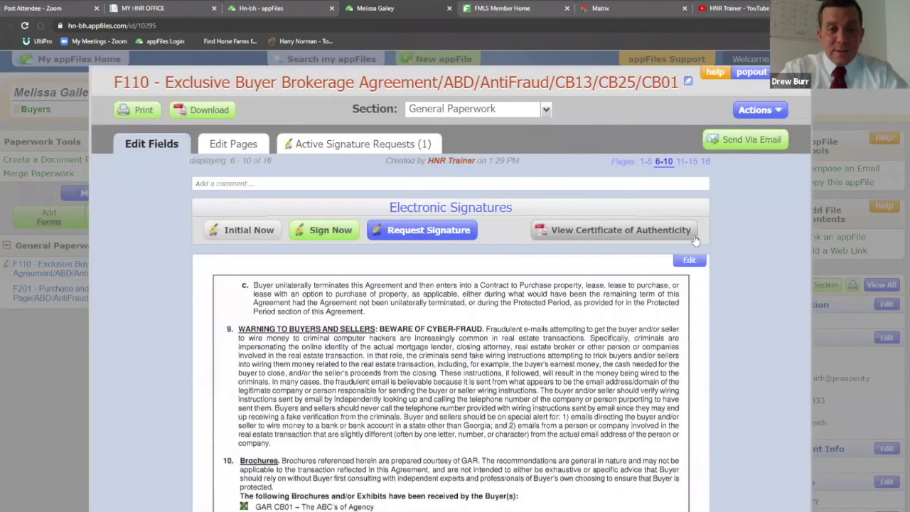
pyautogui.scroll(-2, 700, 236)
pyautogui.scroll(-20, 701, 235)
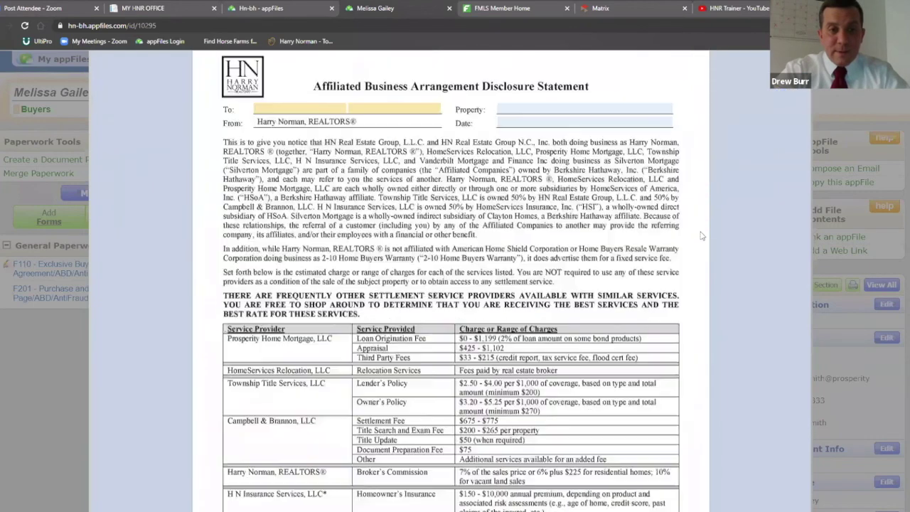
pyautogui.scroll(-12, 699, 232)
pyautogui.scroll(10, 699, 231)
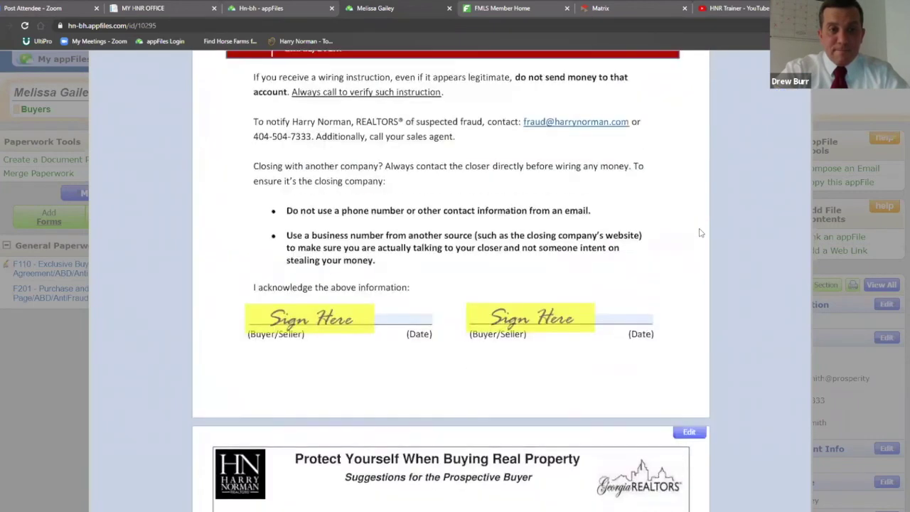
pyautogui.scroll(-3, 700, 232)
pyautogui.scroll(-10, 700, 234)
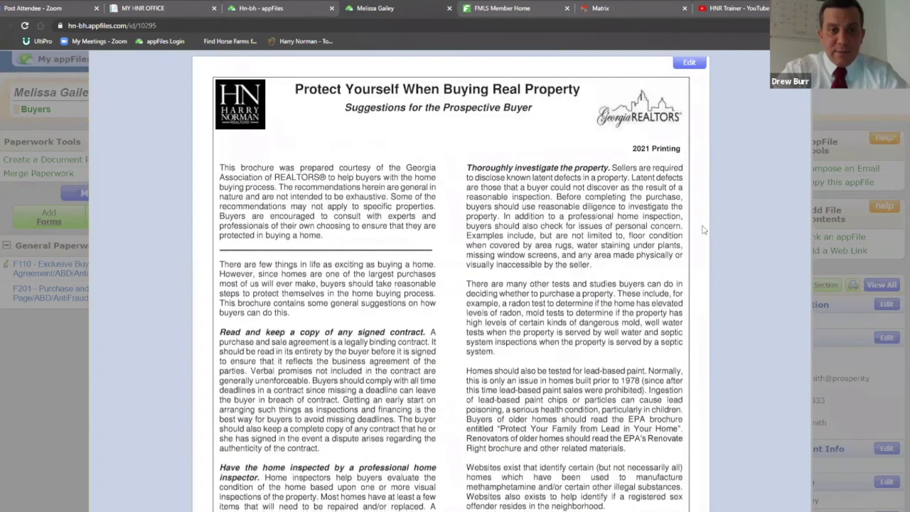
pyautogui.scroll(-5, 681, 409)
# Page through pages 11–15 and page 16, then return to pages 1–5
pyautogui.click(687, 400)
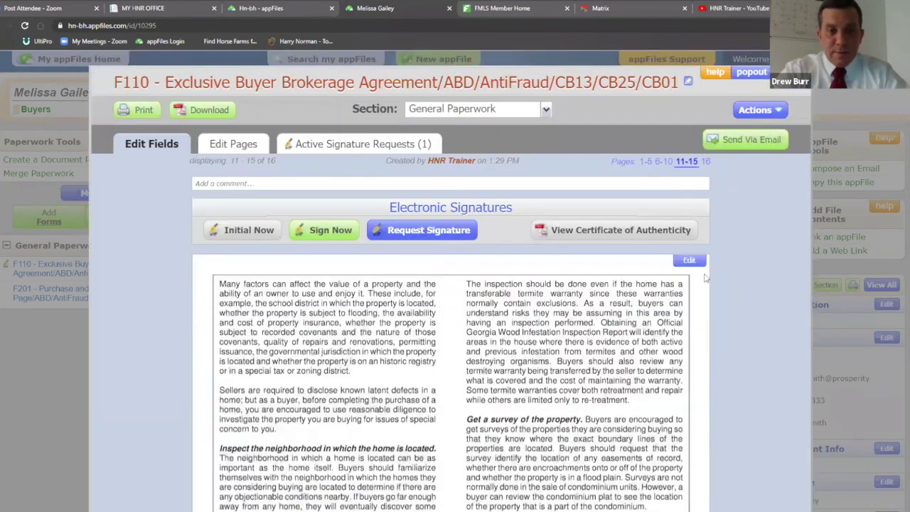
pyautogui.scroll(-10, 709, 279)
pyautogui.scroll(-20, 709, 279)
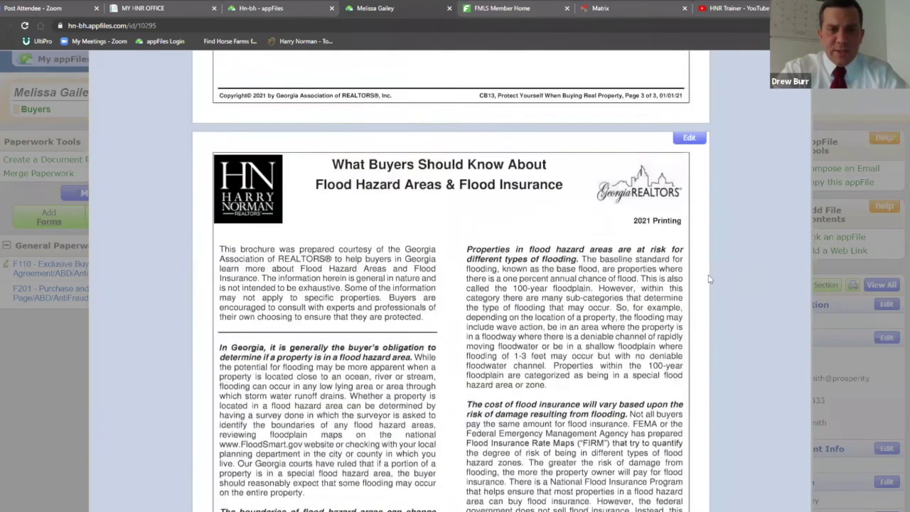
pyautogui.scroll(-10, 708, 280)
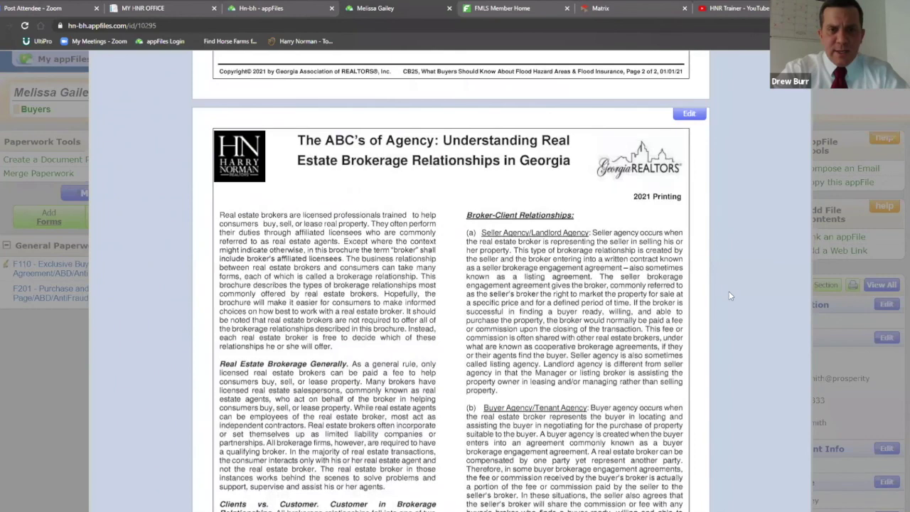
pyautogui.scroll(-5, 728, 293)
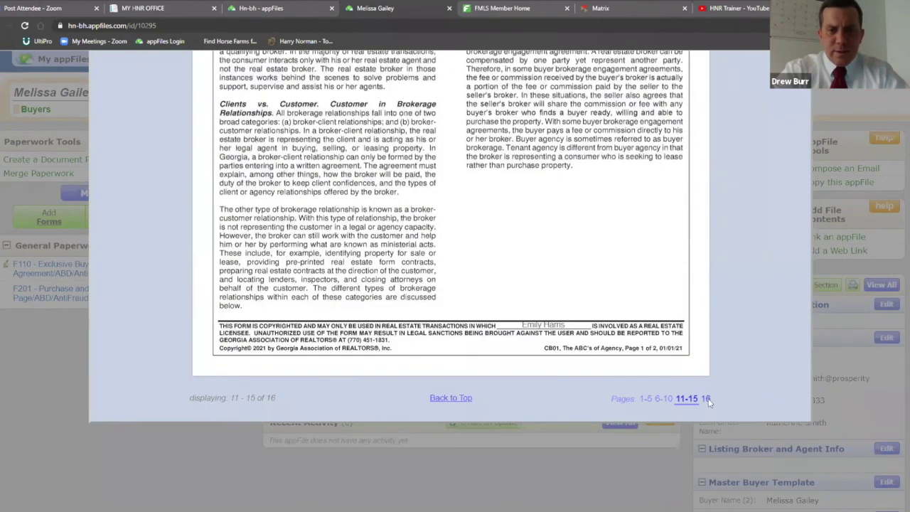
pyautogui.click(706, 399)
pyautogui.scroll(-10, 719, 319)
pyautogui.scroll(4, 719, 319)
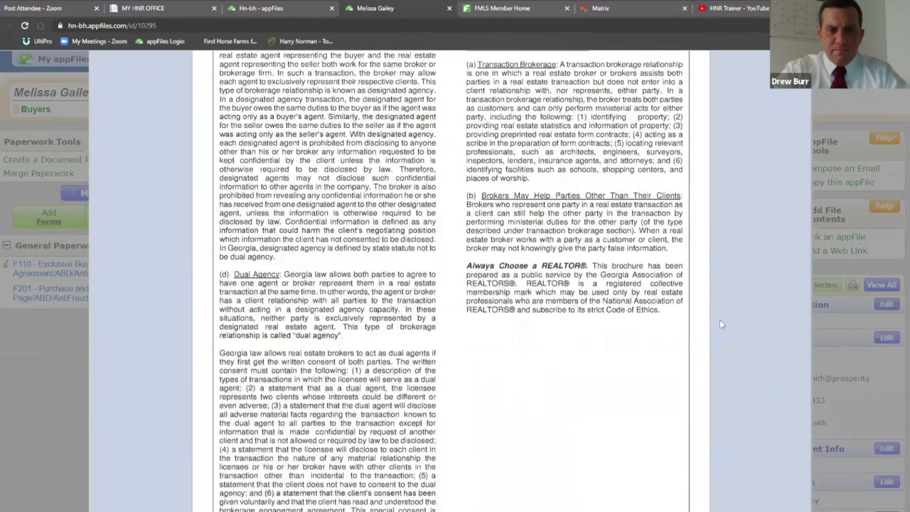
pyautogui.scroll(3, 720, 324)
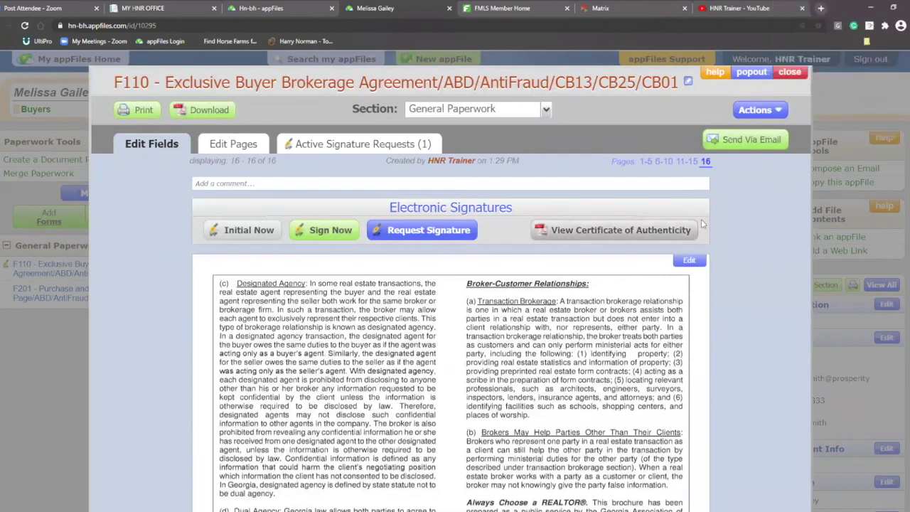
pyautogui.click(645, 162)
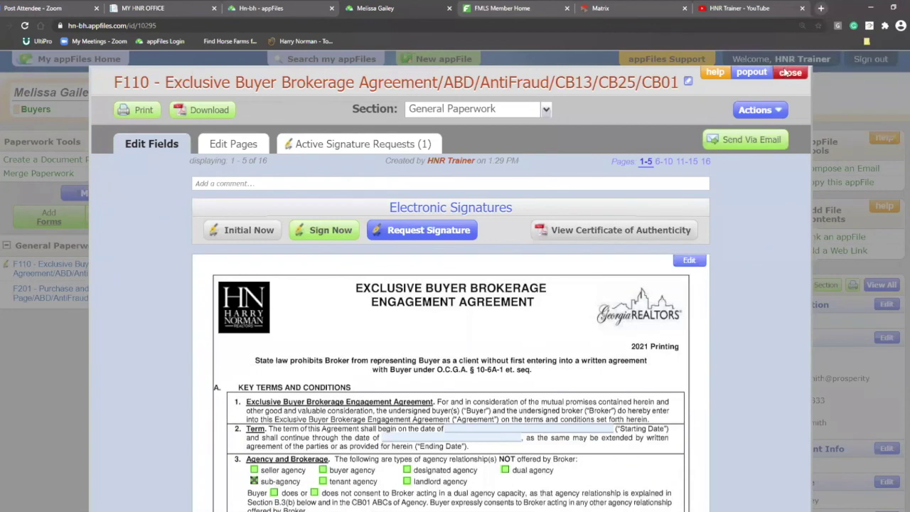
# Close the F110 viewer, dismiss Add Forms unused, then reopen and close F110 again
pyautogui.click(787, 73)
pyautogui.click(49, 215)
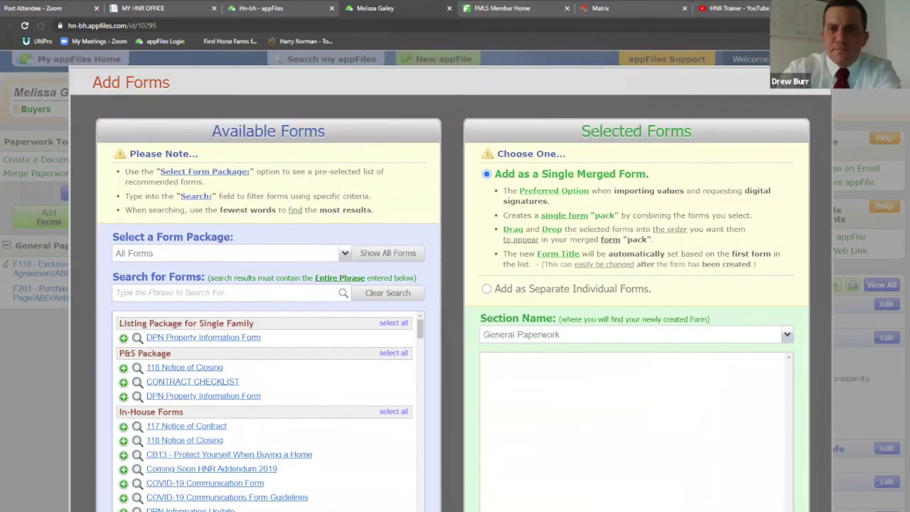
pyautogui.click(21, 324)
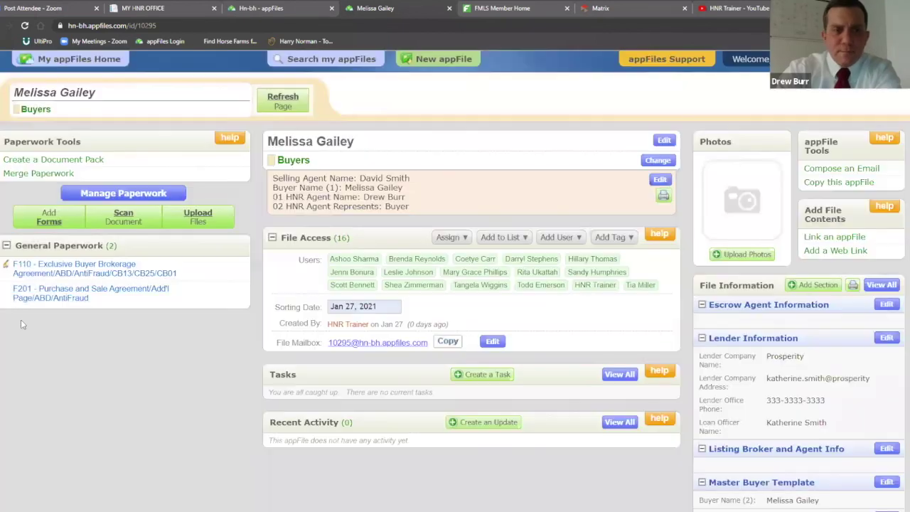
pyautogui.click(71, 265)
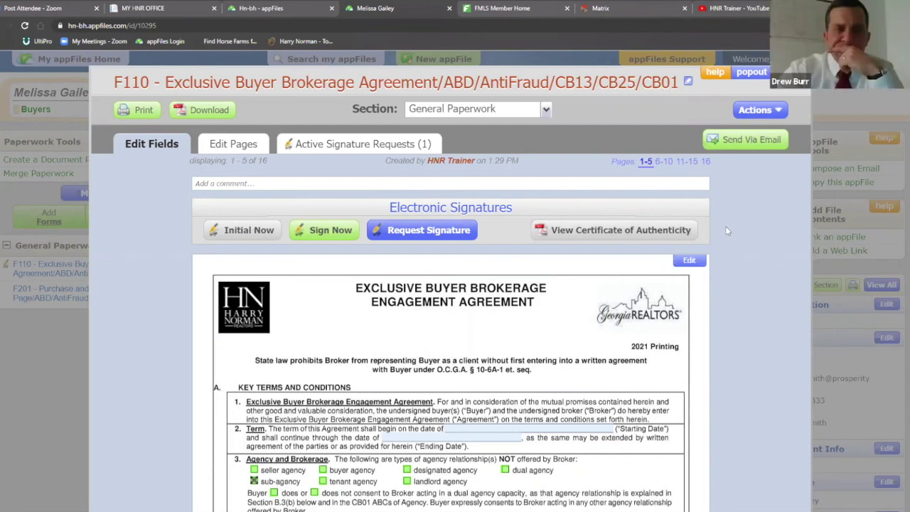
pyautogui.click(44, 274)
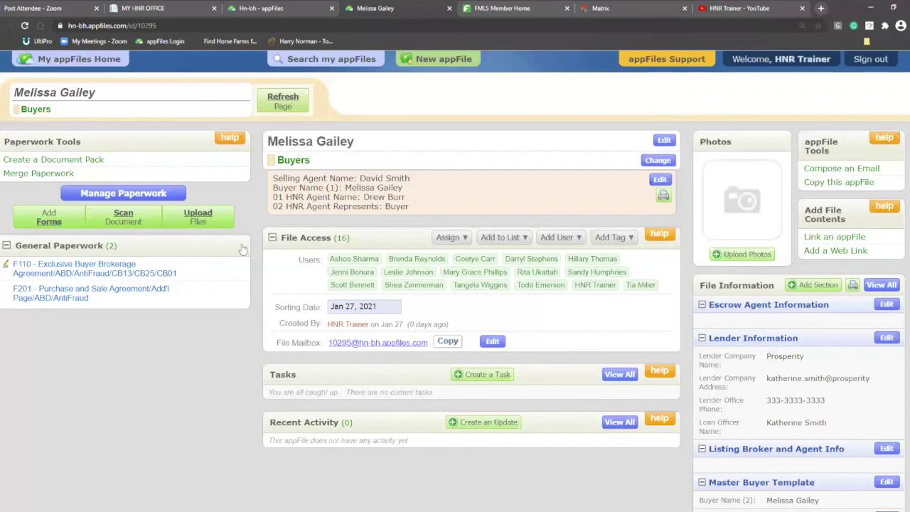
# Reopen F110 at pages 6–10 and tick the GAR CB25 flood hazard brochure as received
pyautogui.click(63, 274)
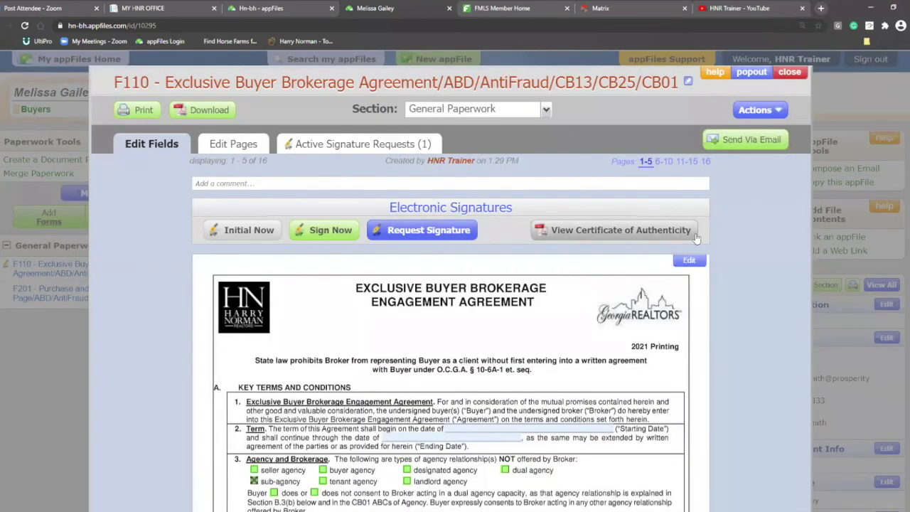
pyautogui.scroll(-15, 705, 223)
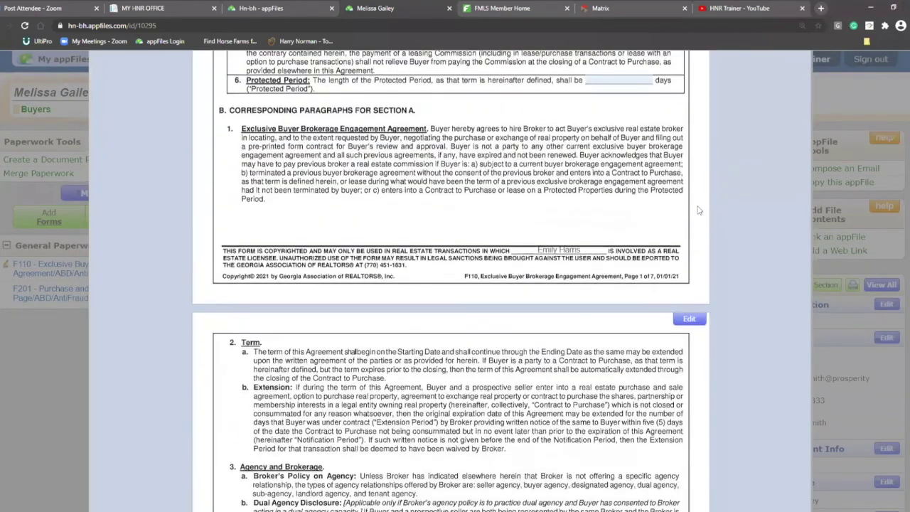
pyautogui.scroll(-15, 698, 210)
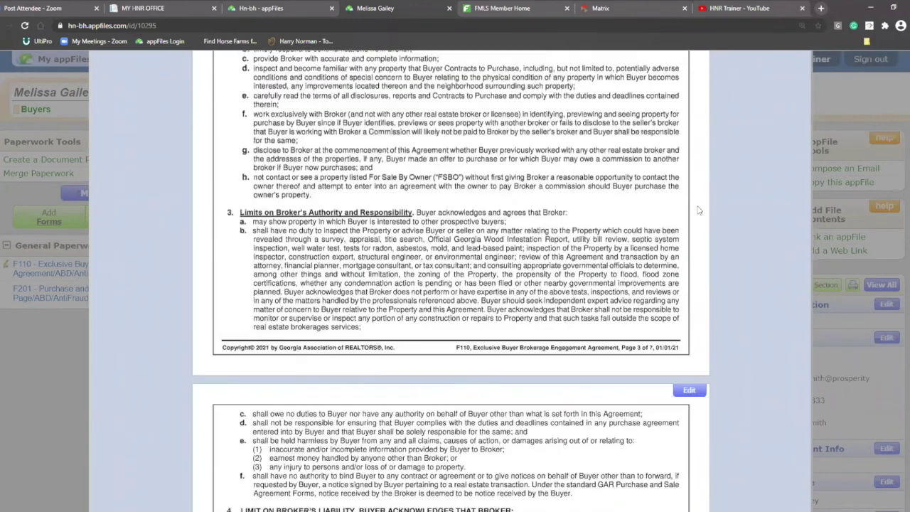
pyautogui.scroll(-20, 699, 210)
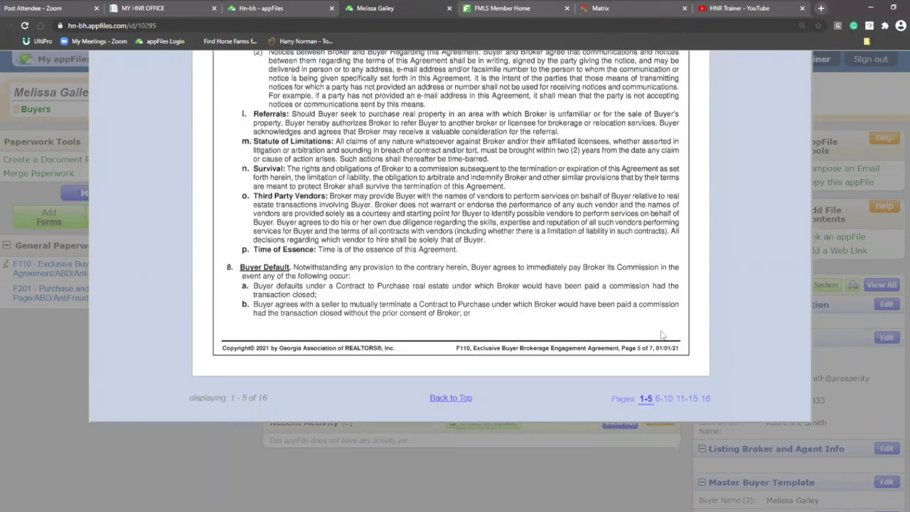
pyautogui.click(662, 403)
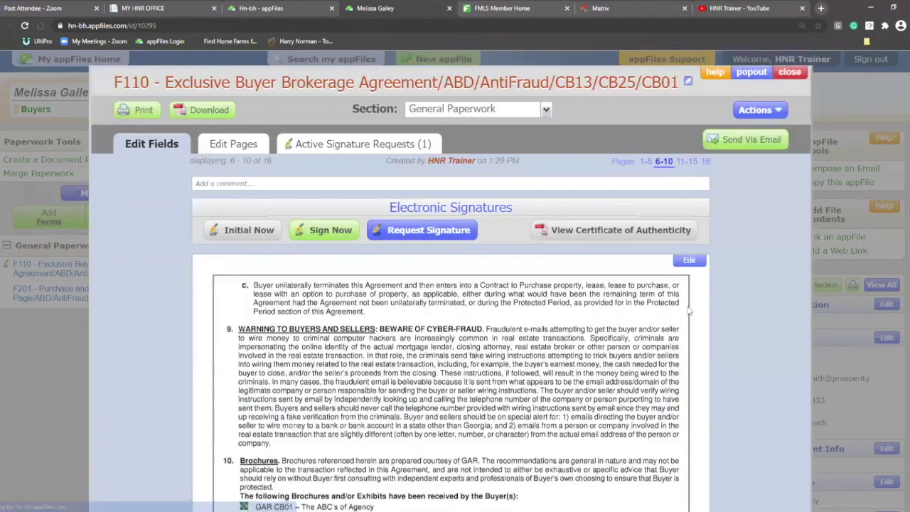
pyautogui.scroll(-7, 704, 277)
pyautogui.scroll(2, 703, 277)
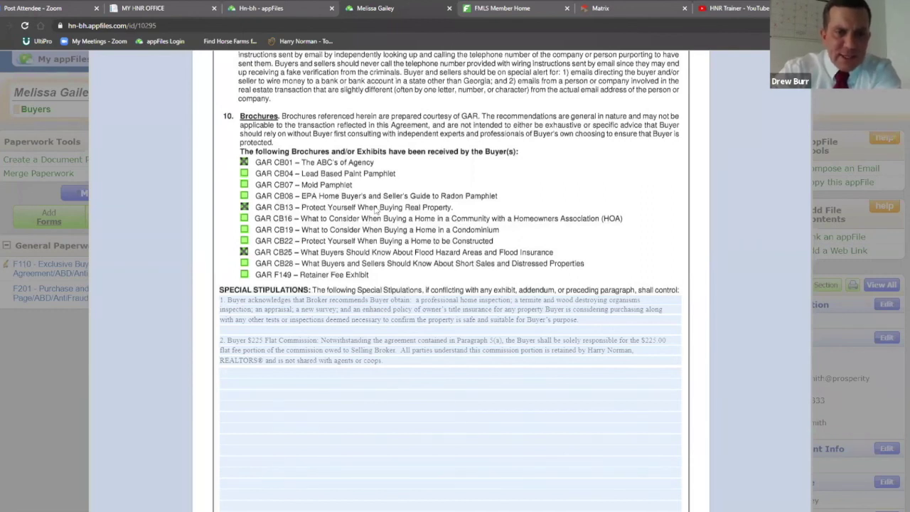
pyautogui.click(243, 251)
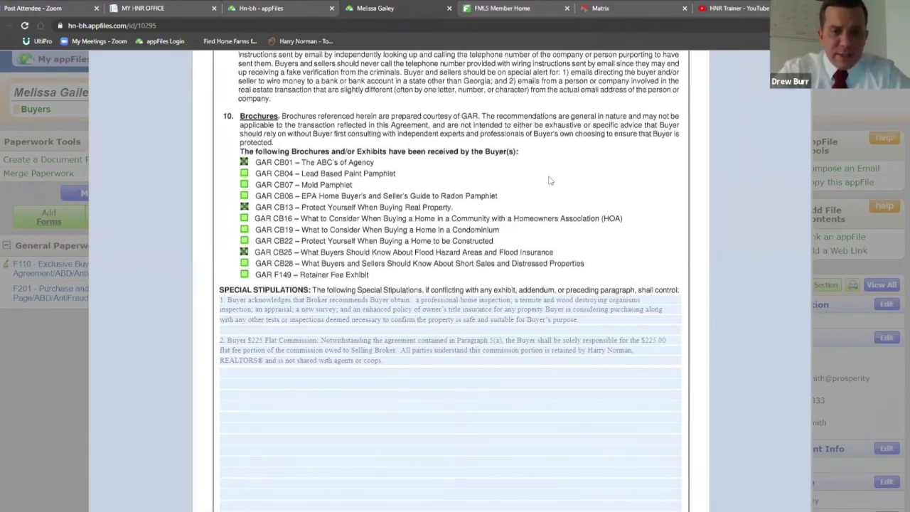
pyautogui.scroll(5, 711, 206)
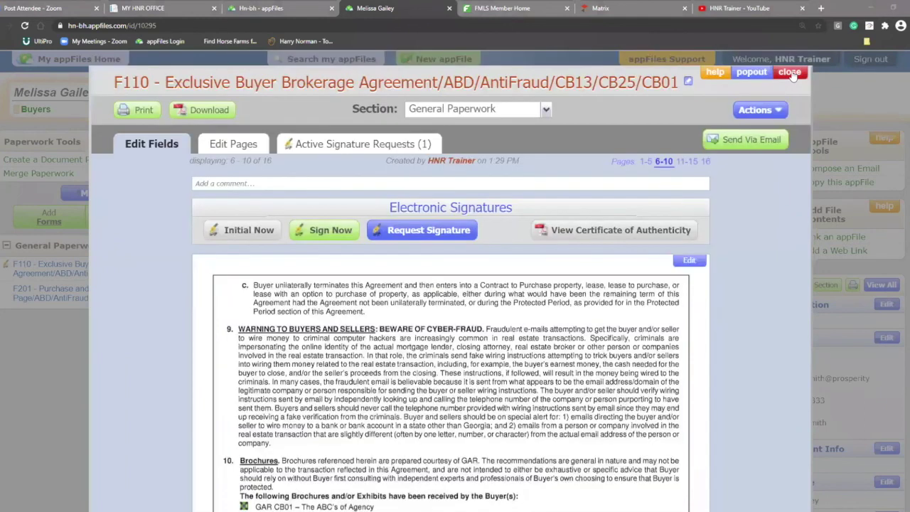
# Close the F110 viewer, search Add Forms for 'buyer', and dismiss it without adding forms
pyautogui.click(791, 73)
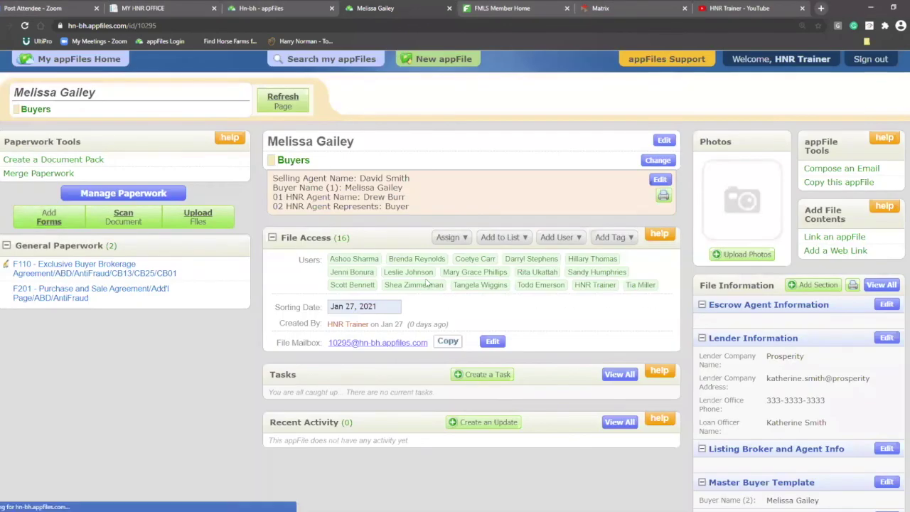
pyautogui.click(48, 217)
pyautogui.scroll(-3, 184, 104)
pyautogui.scroll(3, 203, 151)
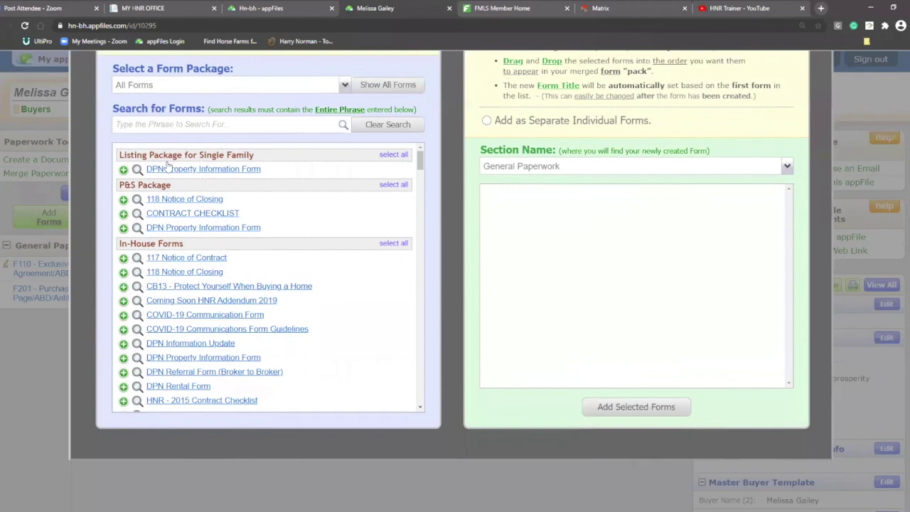
pyautogui.click(163, 195)
pyautogui.write('buyer')
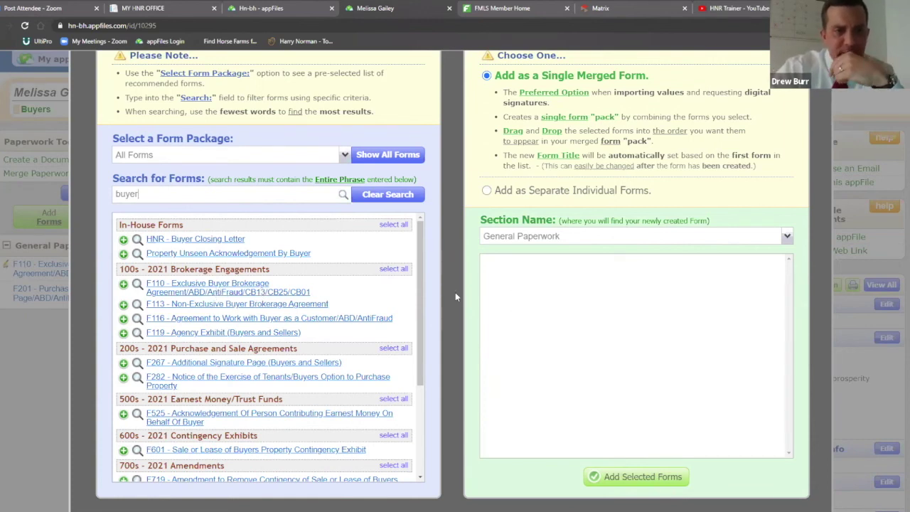
pyautogui.scroll(3, 459, 294)
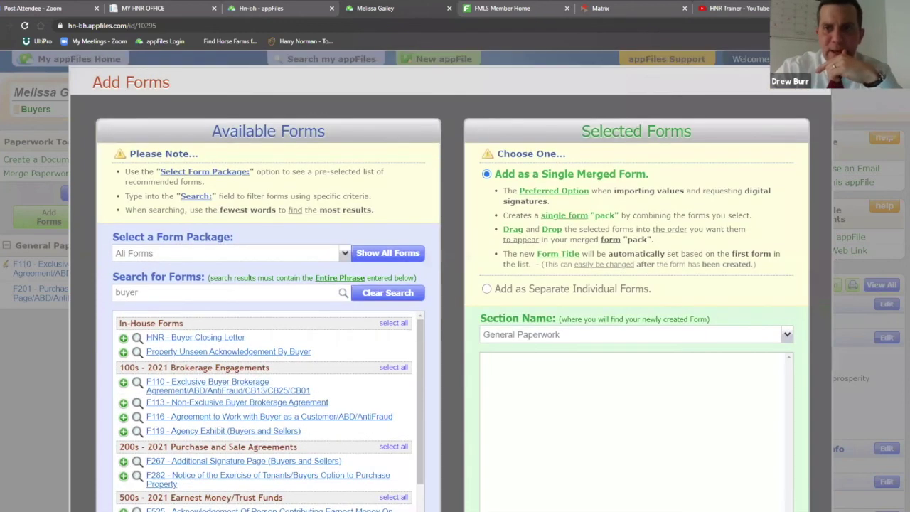
pyautogui.press('Escape')
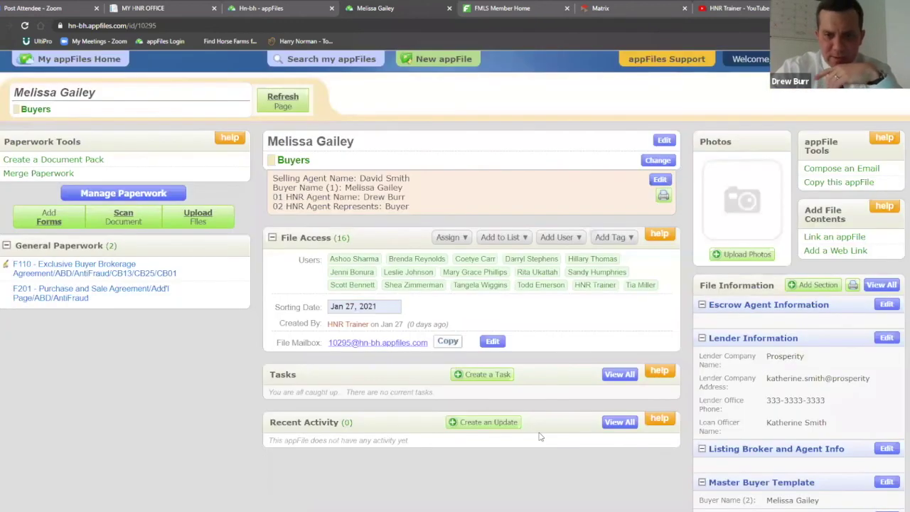
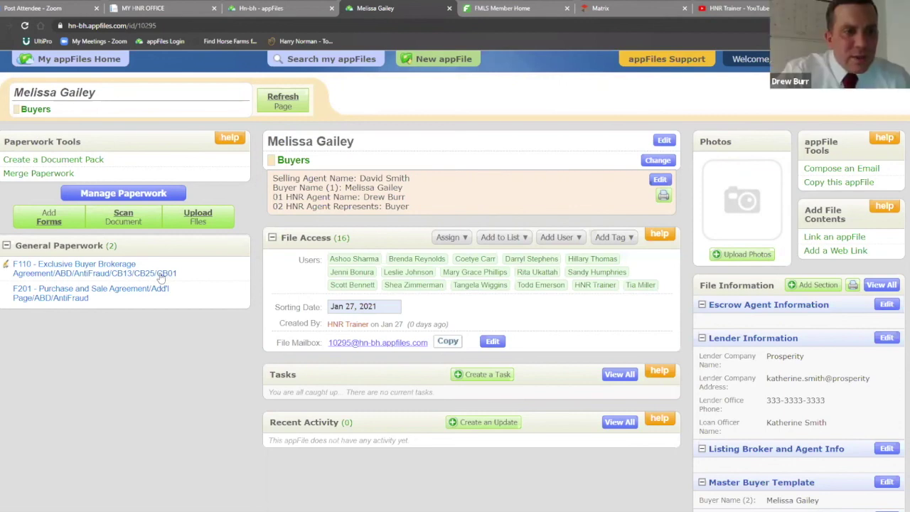
# Open the F201 Purchase and Sale Agreement and scroll through pages 1–10
pyautogui.click(69, 297)
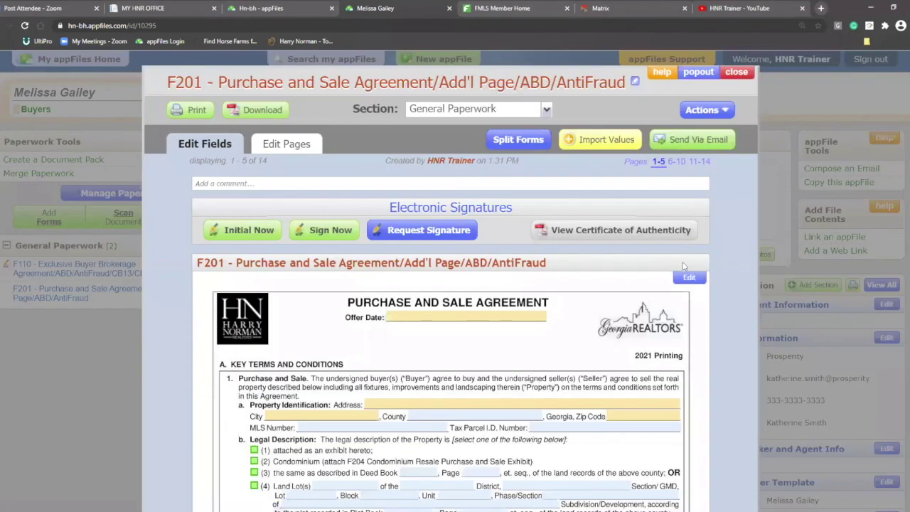
pyautogui.scroll(-10, 711, 236)
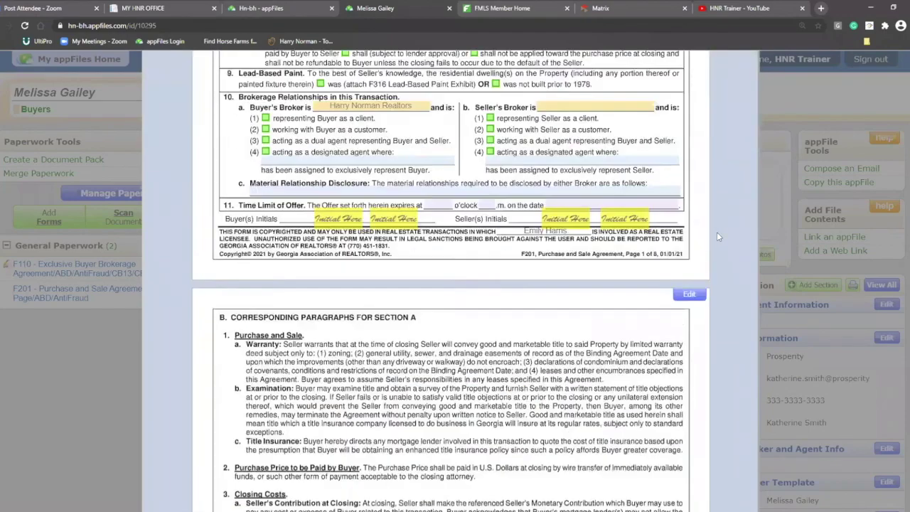
pyautogui.scroll(-15, 719, 238)
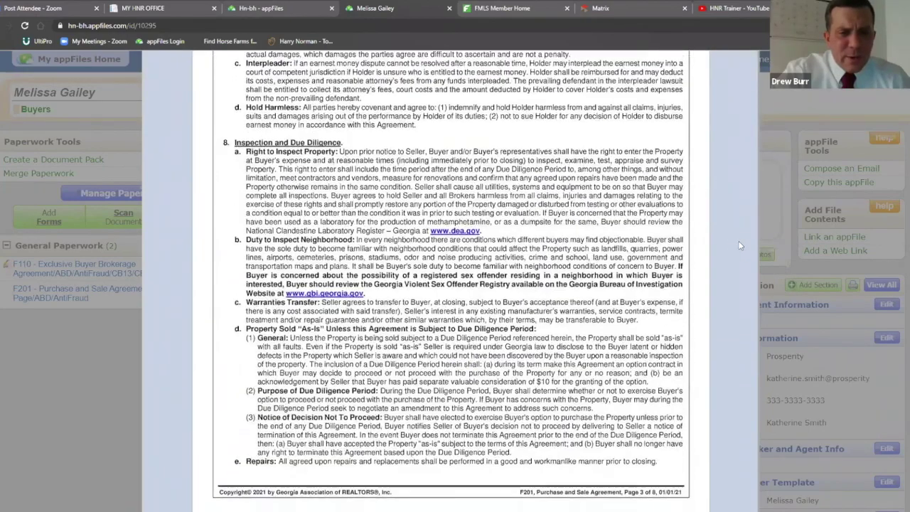
pyautogui.scroll(-3, 739, 246)
pyautogui.scroll(20, 731, 213)
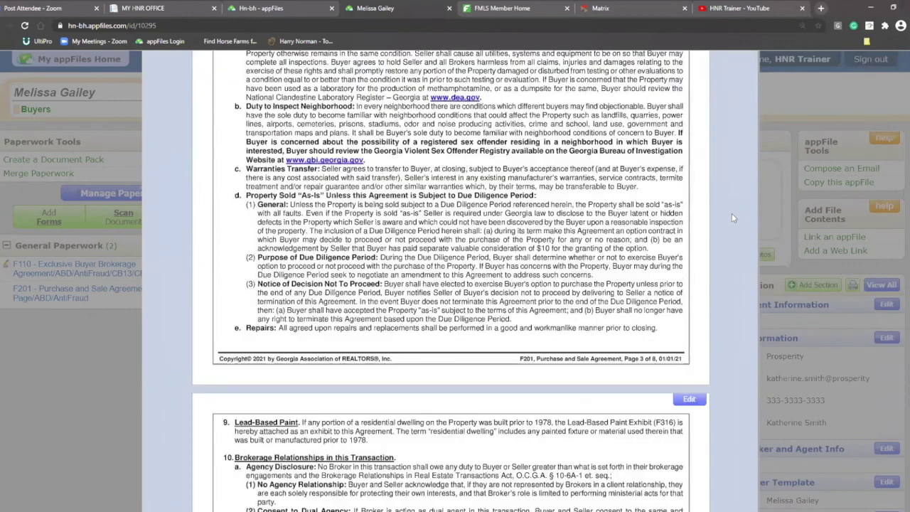
pyautogui.scroll(10, 732, 218)
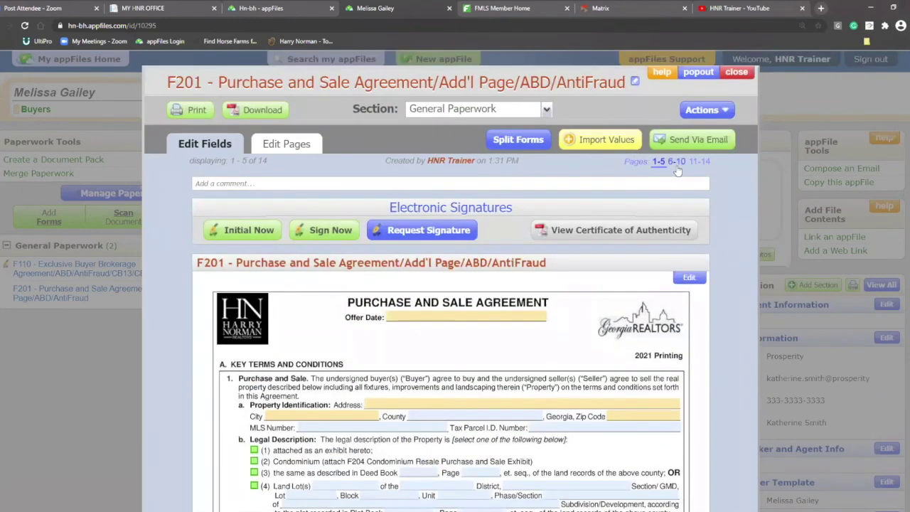
pyautogui.scroll(-15, 719, 275)
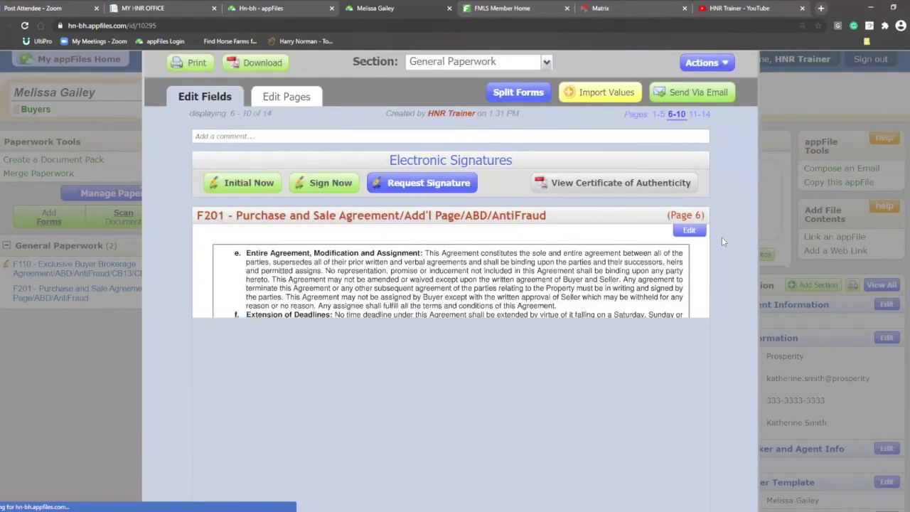
pyautogui.scroll(-6, 720, 234)
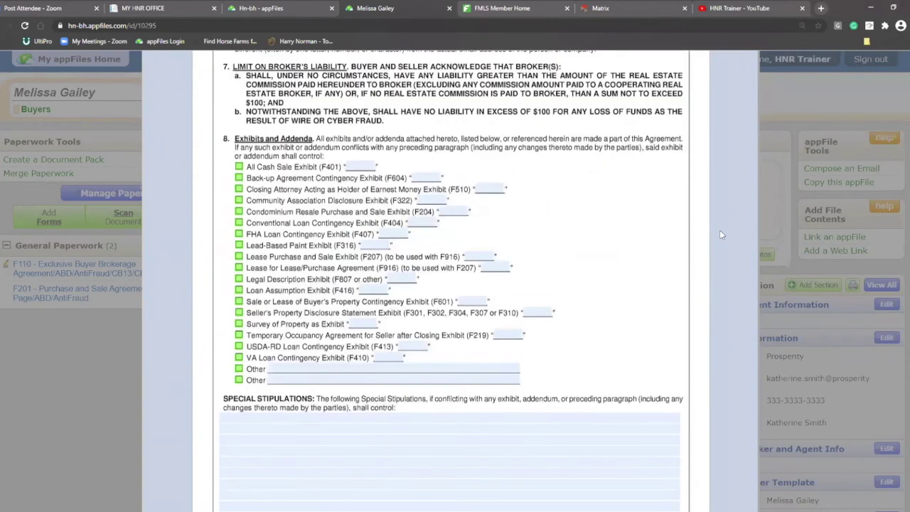
pyautogui.scroll(-20, 719, 230)
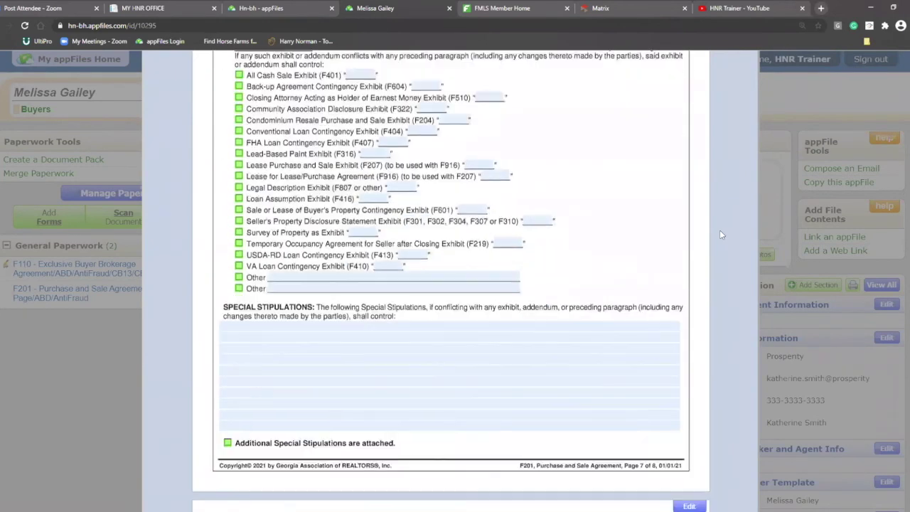
pyautogui.scroll(-8, 720, 228)
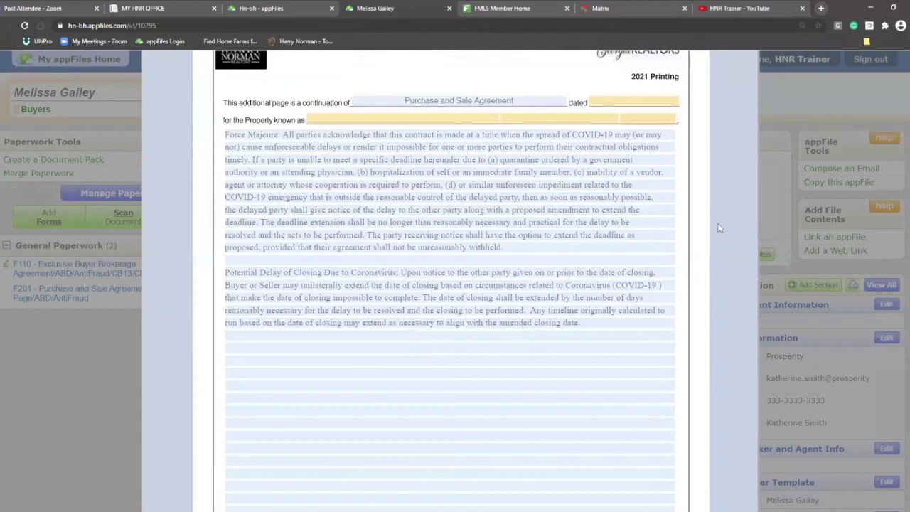
pyautogui.scroll(-12, 719, 228)
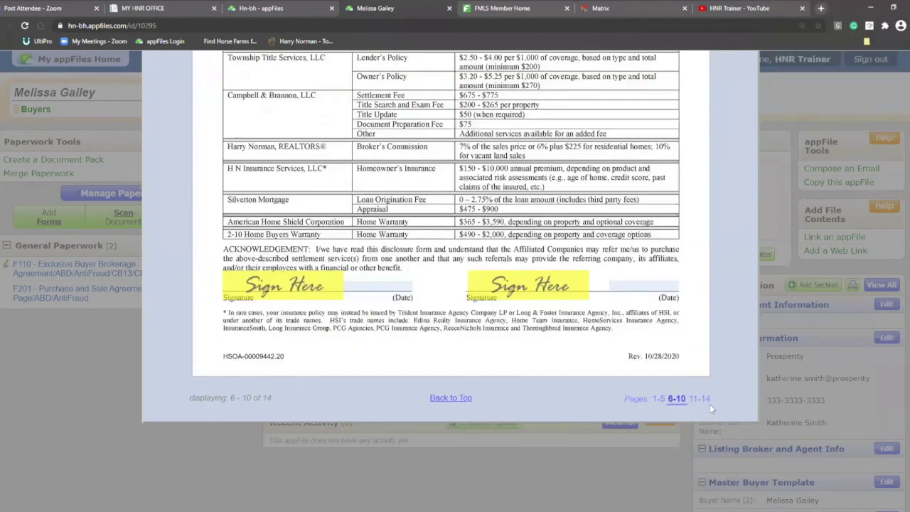
# Jump to pages 11–14 and scroll down to the F404 Conventional Loan Contingency exhibit
pyautogui.click(701, 399)
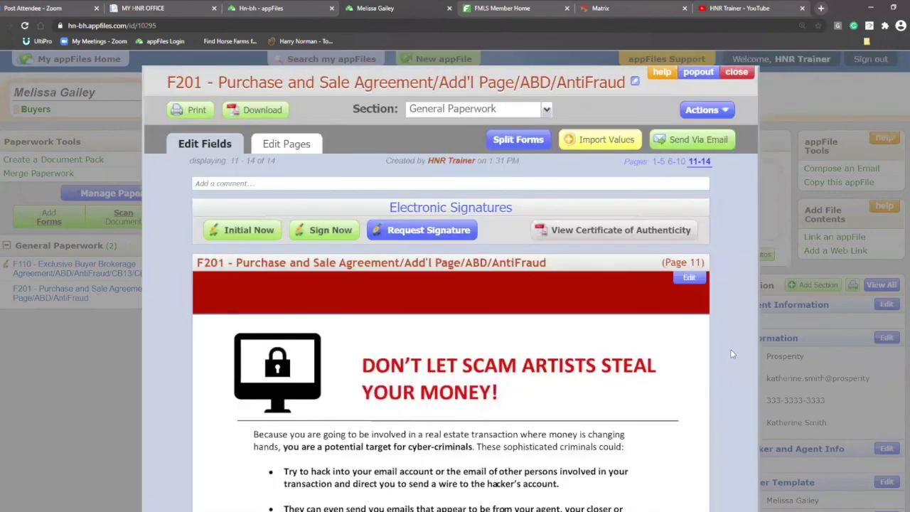
pyautogui.scroll(-10, 732, 354)
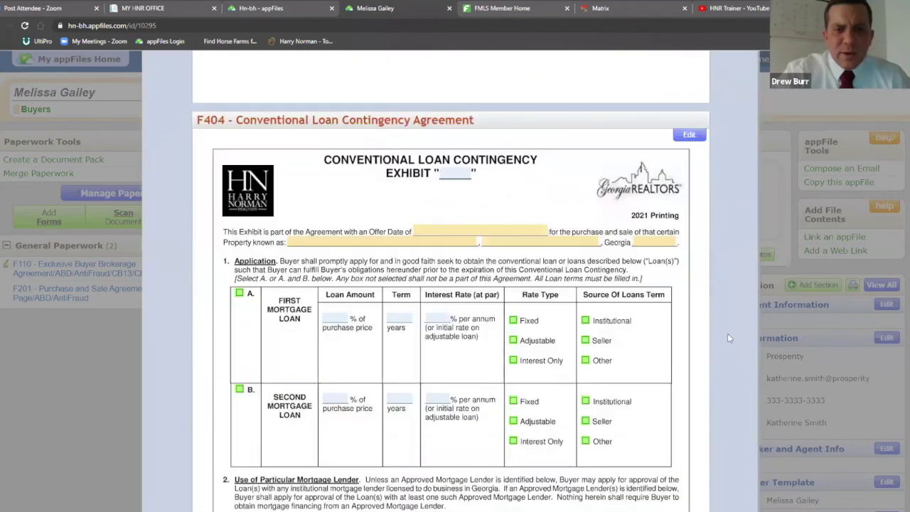
pyautogui.scroll(-6, 722, 322)
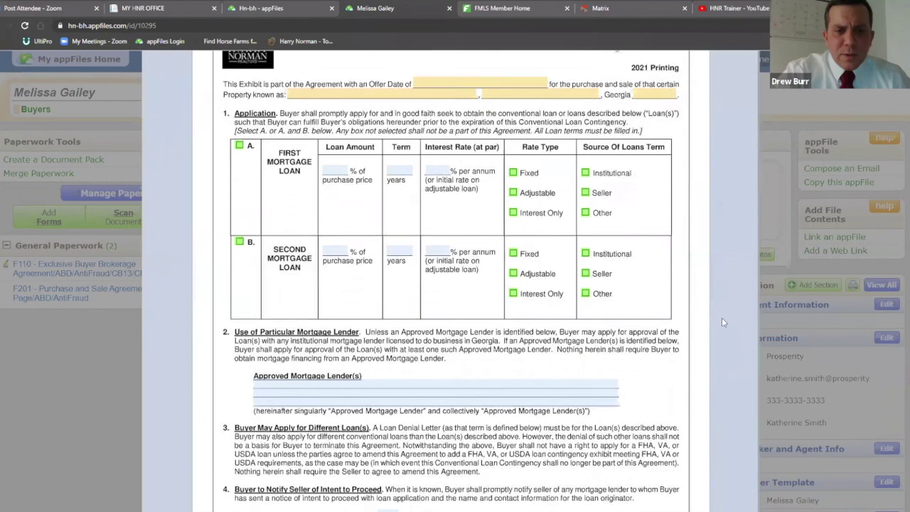
pyautogui.scroll(-4, 722, 319)
pyautogui.scroll(15, 722, 319)
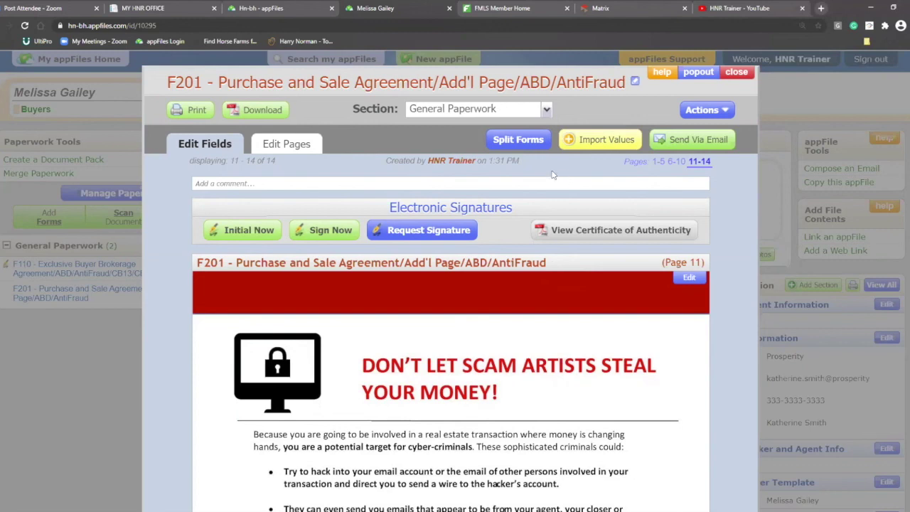
# Close F201, then look over the F110 Exclusive Buyer Brokerage Agreement and close it
pyautogui.click(736, 74)
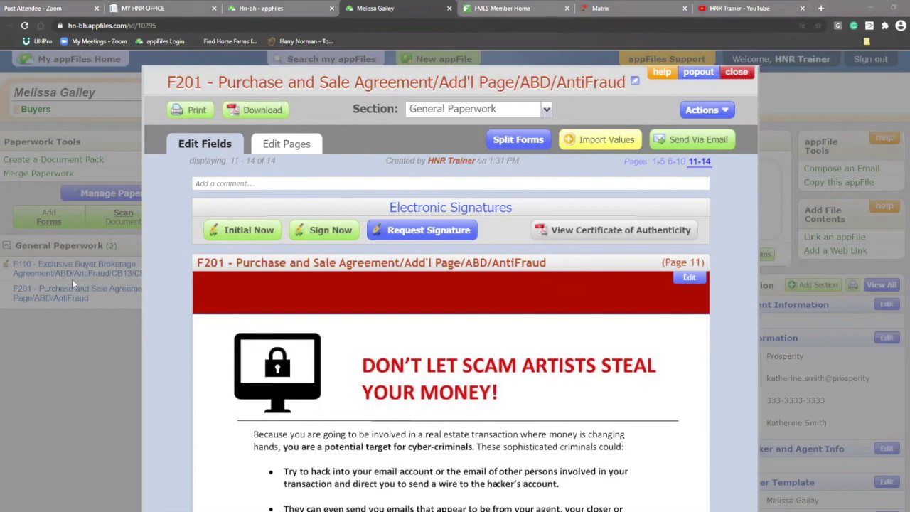
pyautogui.click(101, 274)
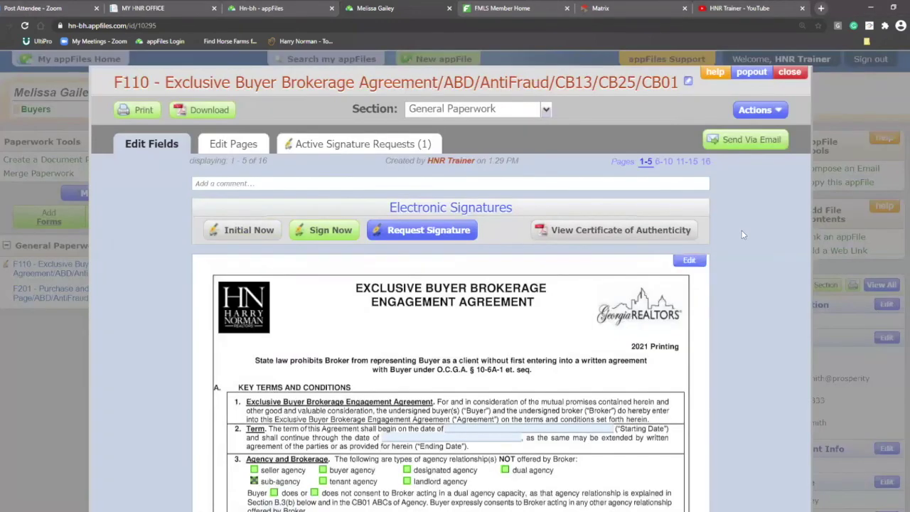
pyautogui.press('Escape')
pyautogui.scroll(-5, 726, 234)
pyautogui.scroll(2, 727, 233)
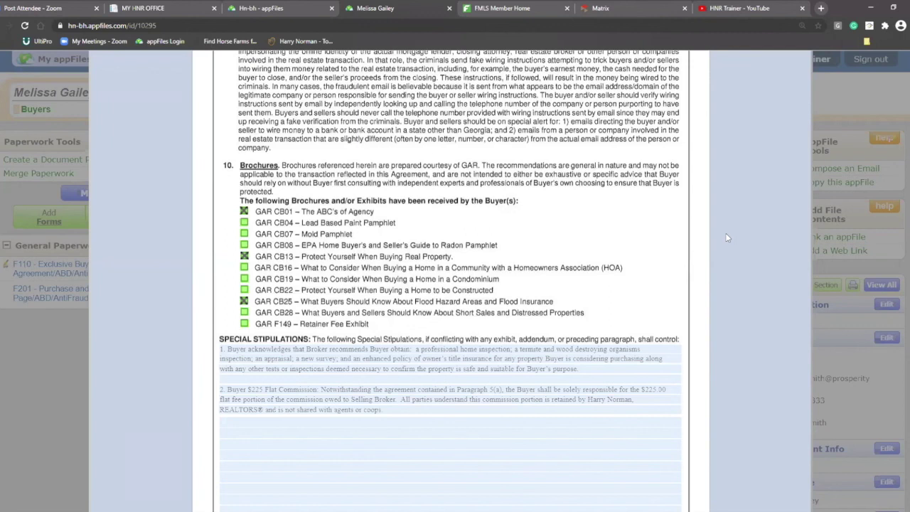
pyautogui.scroll(5, 727, 238)
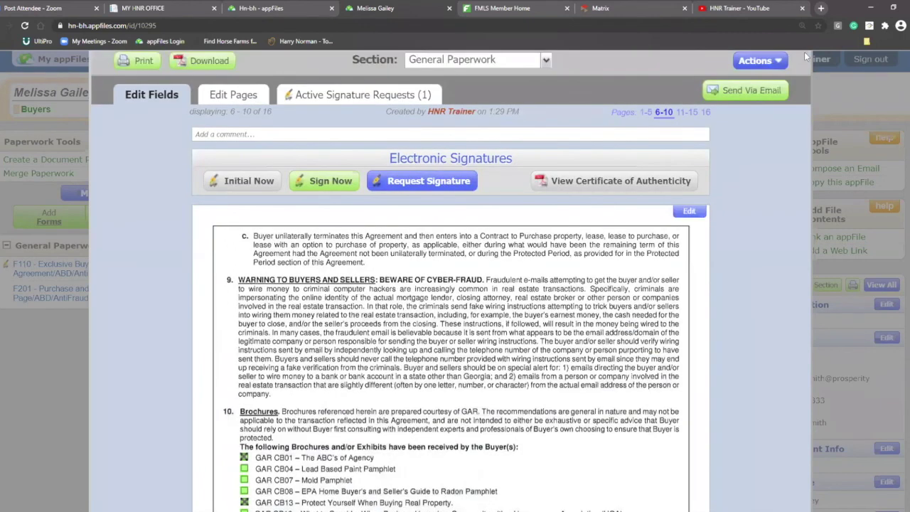
pyautogui.click(791, 73)
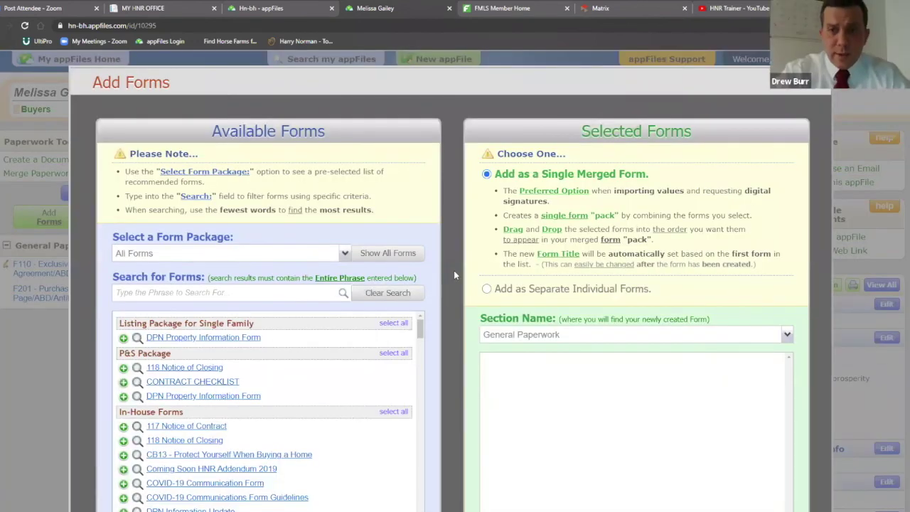
# Filter the available forms by 'lead', review the results, and close without adding any
pyautogui.click(172, 294)
pyautogui.write('lead')
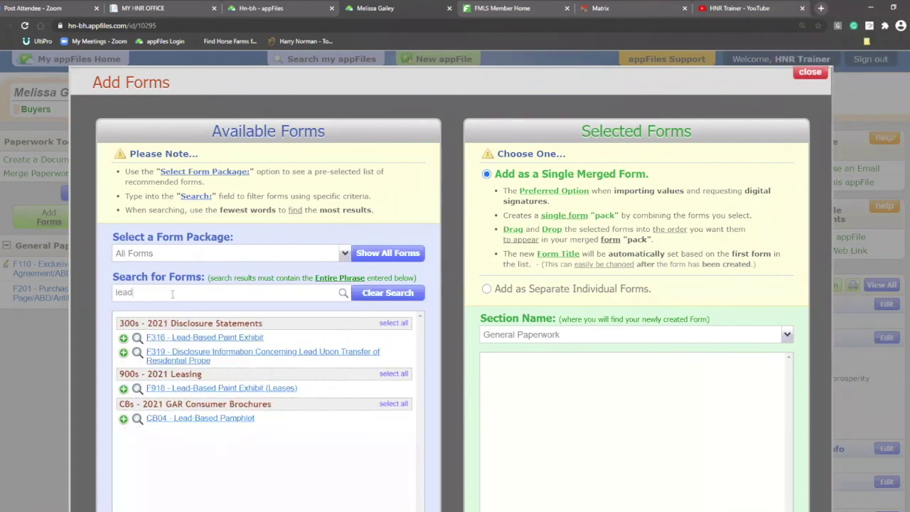
pyautogui.scroll(-1, 453, 283)
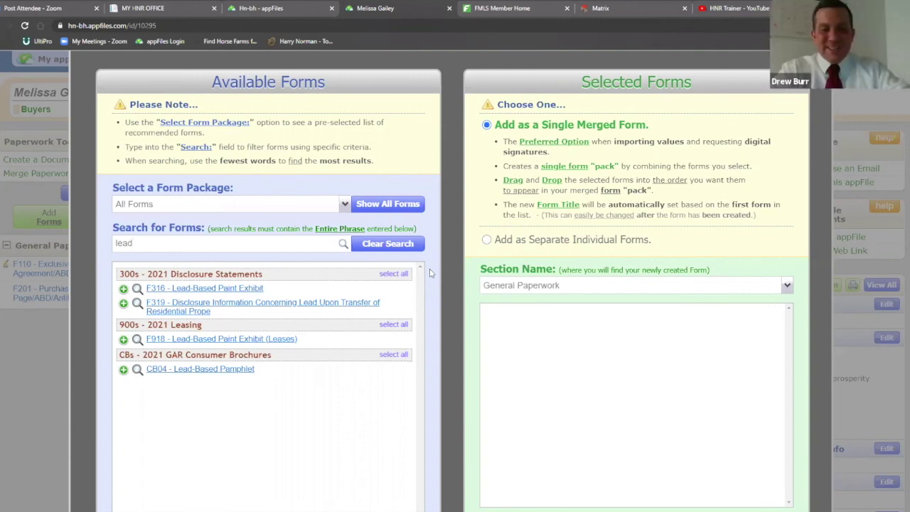
pyautogui.scroll(1, 430, 272)
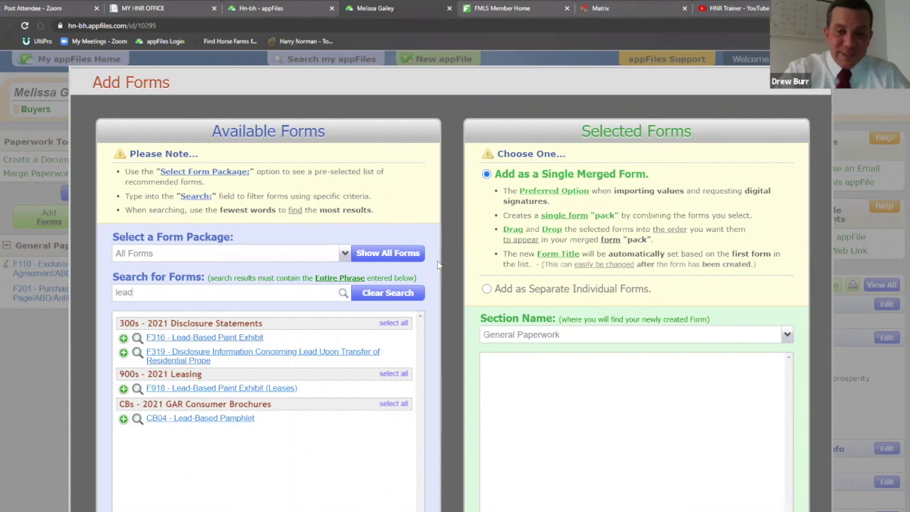
pyautogui.press('Escape')
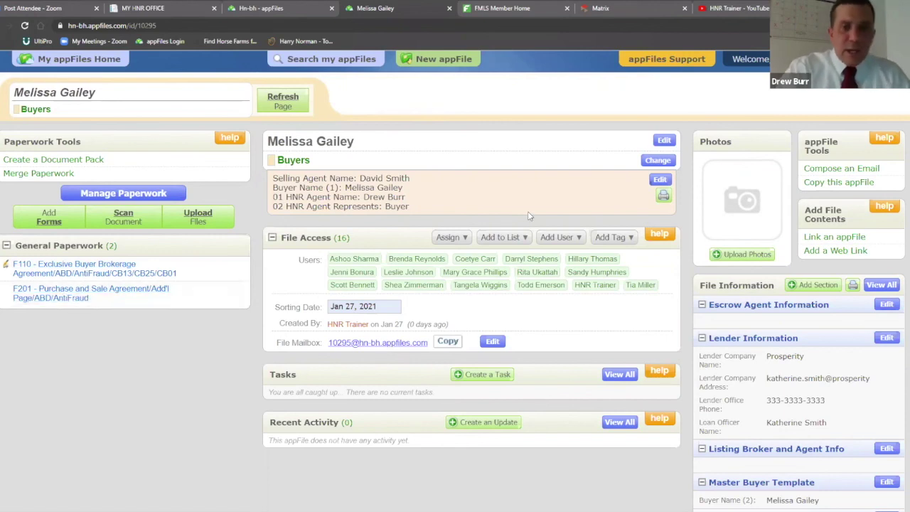
# Reopen F201, go to pages 6–10, and open the page 7 Special Stipulations editor
pyautogui.click(147, 304)
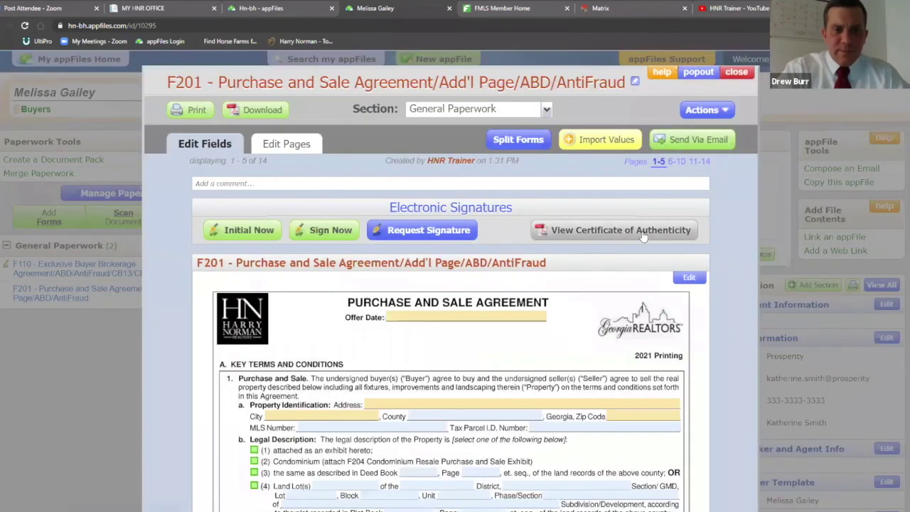
pyautogui.scroll(-2, 708, 220)
pyautogui.scroll(-1, 707, 202)
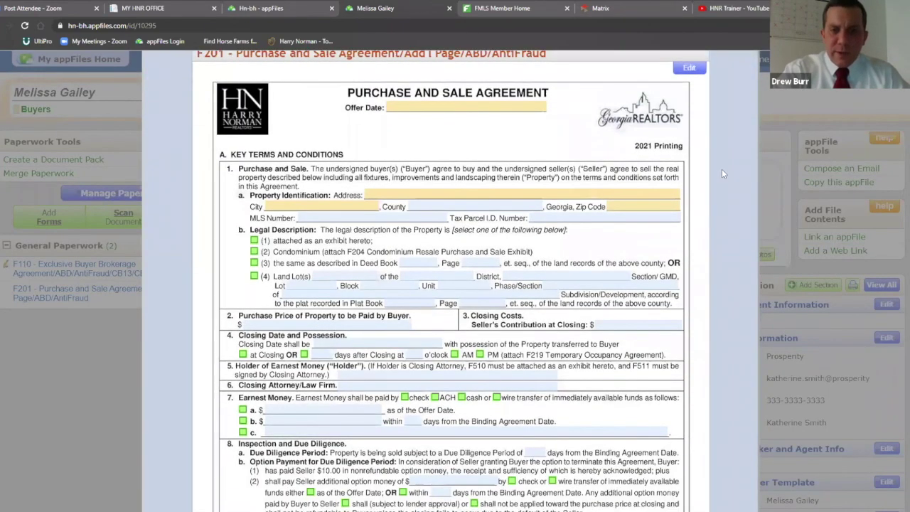
pyautogui.scroll(3, 722, 169)
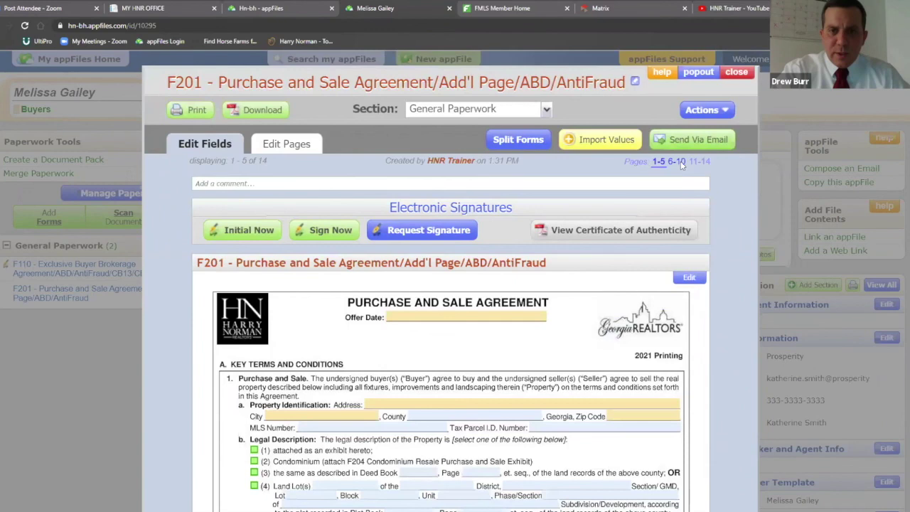
pyautogui.click(679, 161)
pyautogui.scroll(-5, 711, 182)
pyautogui.scroll(-12, 722, 171)
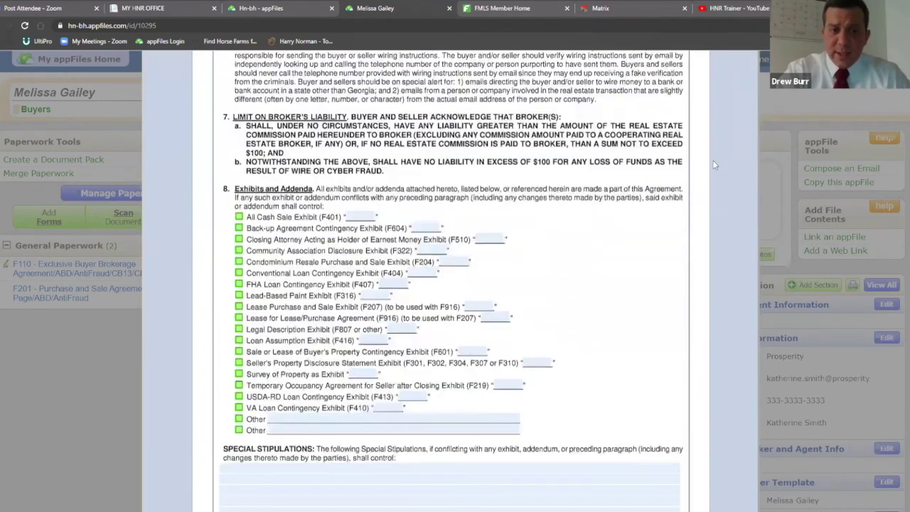
pyautogui.scroll(-5, 715, 165)
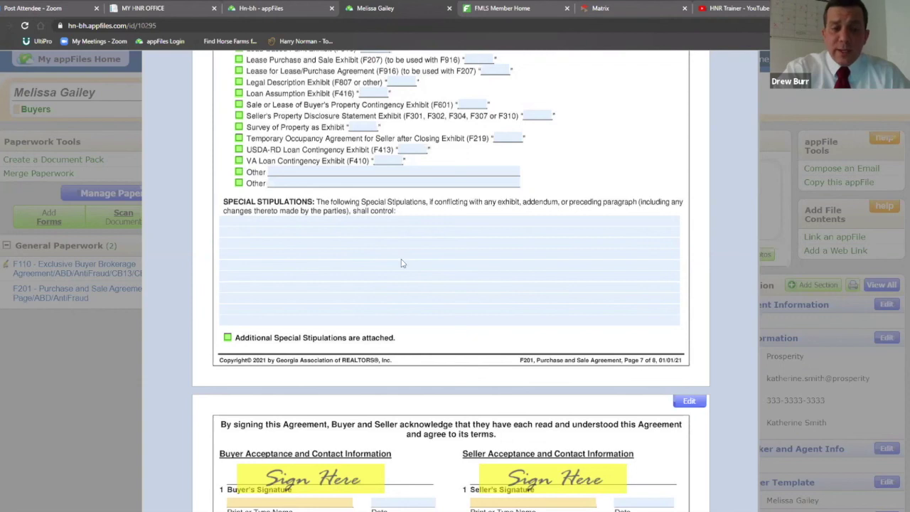
pyautogui.click(437, 223)
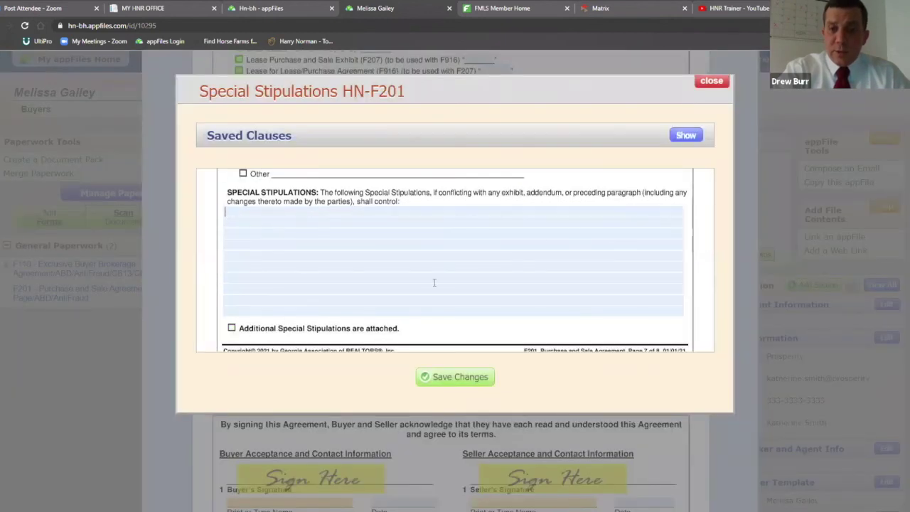
# Search Saved Clauses for 'termite' and insert the SS 324 termite report clause
pyautogui.click(686, 136)
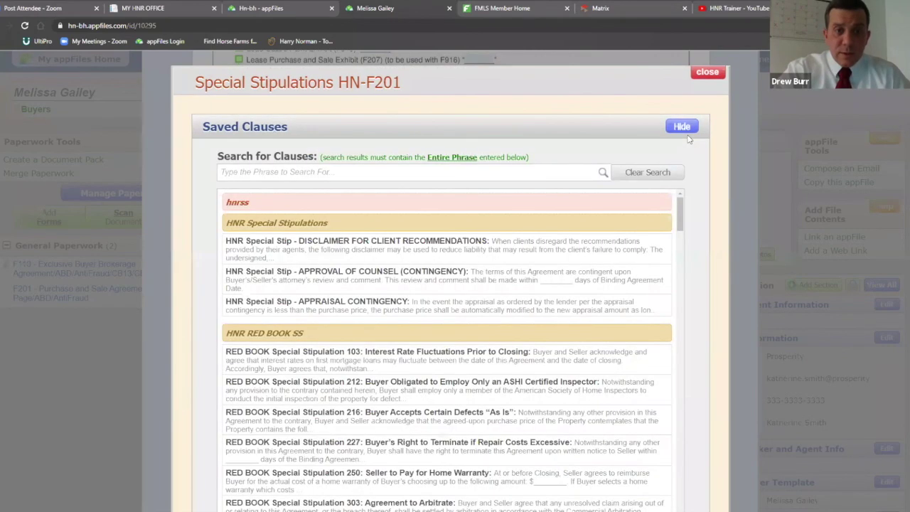
pyautogui.click(344, 172)
pyautogui.write('termi')
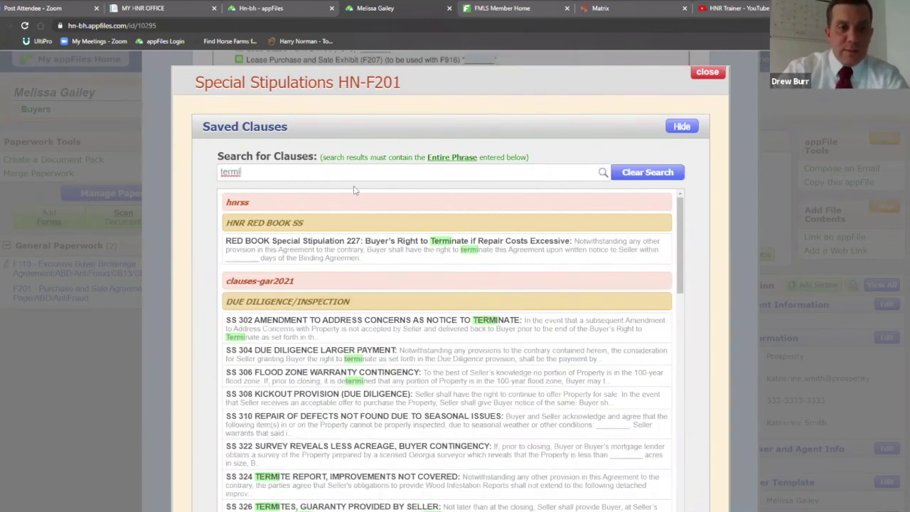
pyautogui.write('te')
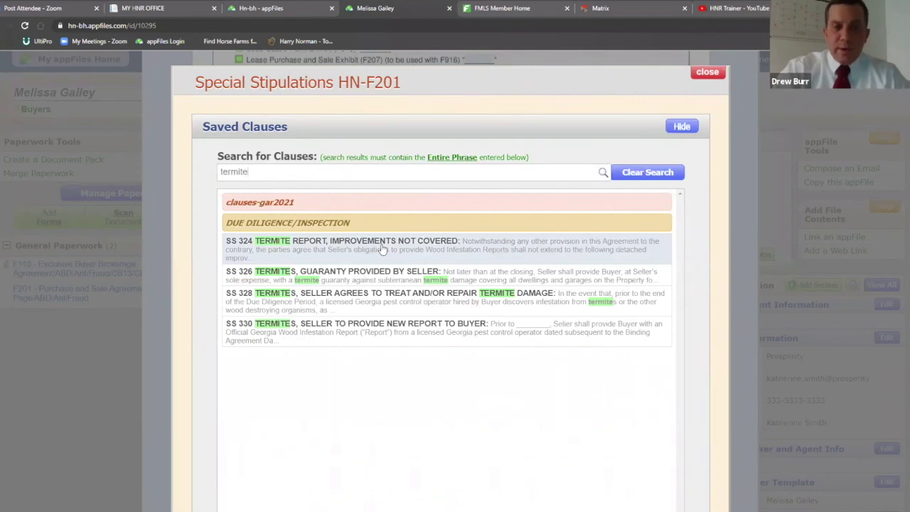
pyautogui.click(381, 248)
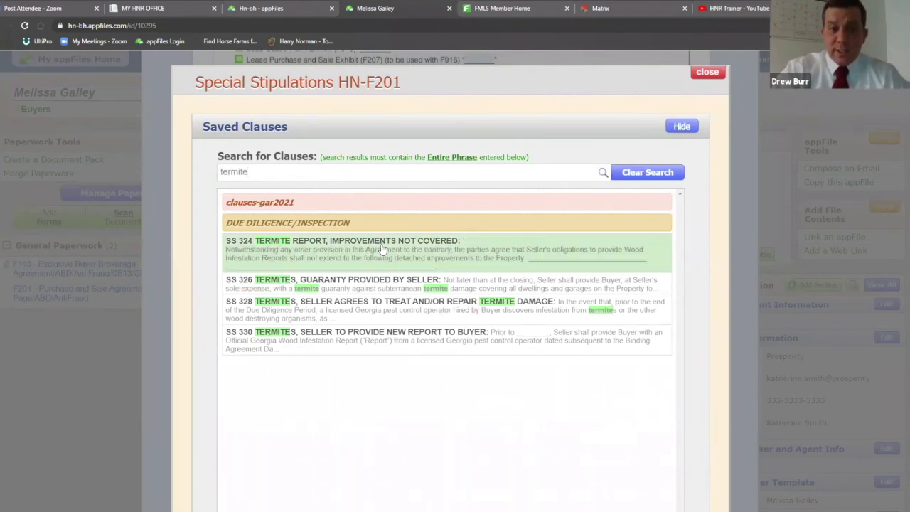
pyautogui.scroll(-2, 702, 243)
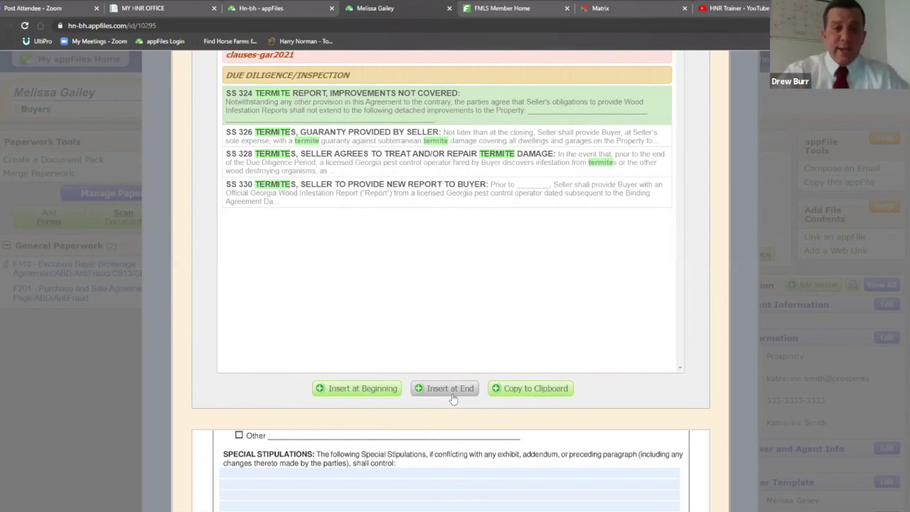
pyautogui.click(364, 391)
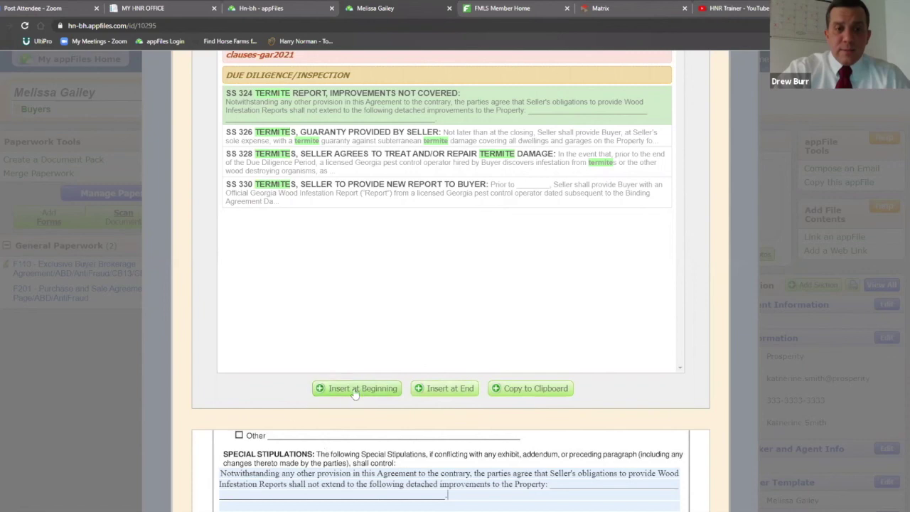
# Delete the duplicated SS 324 copy and number the remaining clause '1.'
pyautogui.click(359, 391)
pyautogui.scroll(-3, 355, 393)
pyautogui.moveTo(469, 280); pyautogui.dragTo(212, 264)
pyautogui.press('BackSpace')
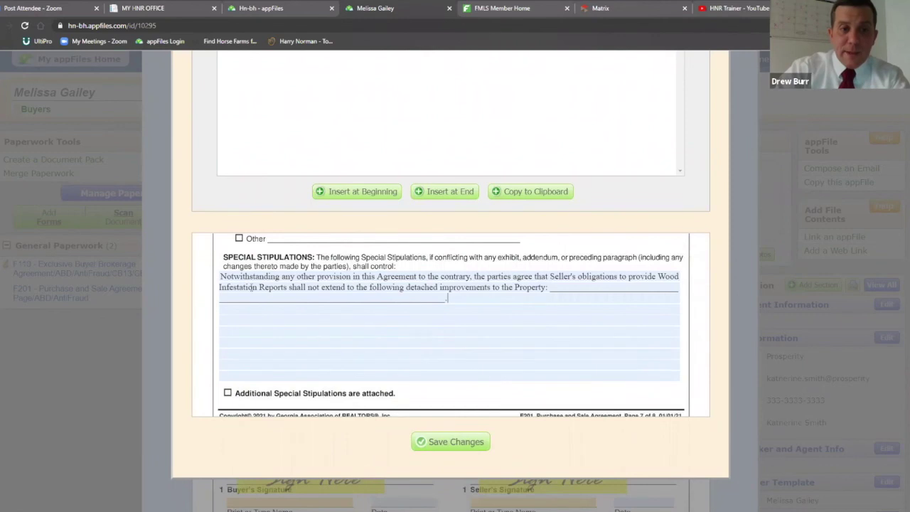
pyautogui.scroll(3, 590, 271)
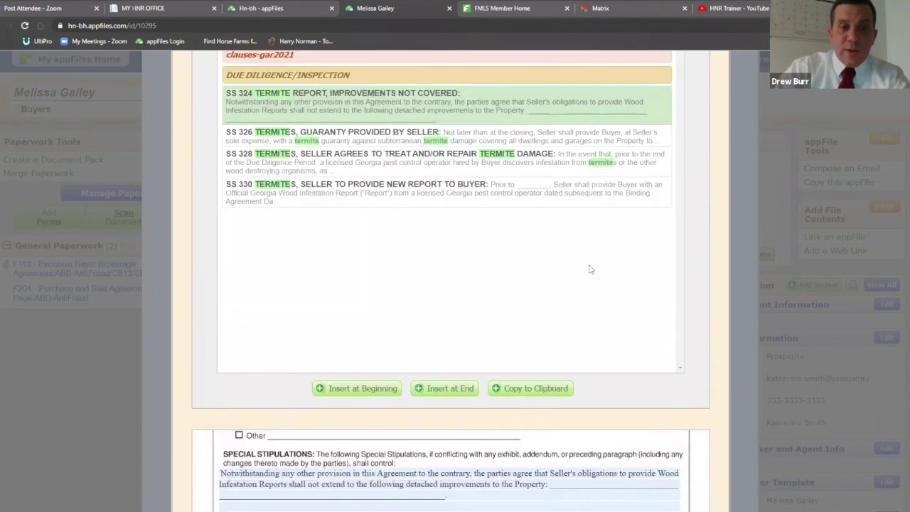
pyautogui.scroll(-3, 555, 270)
pyautogui.scroll(-1, 555, 271)
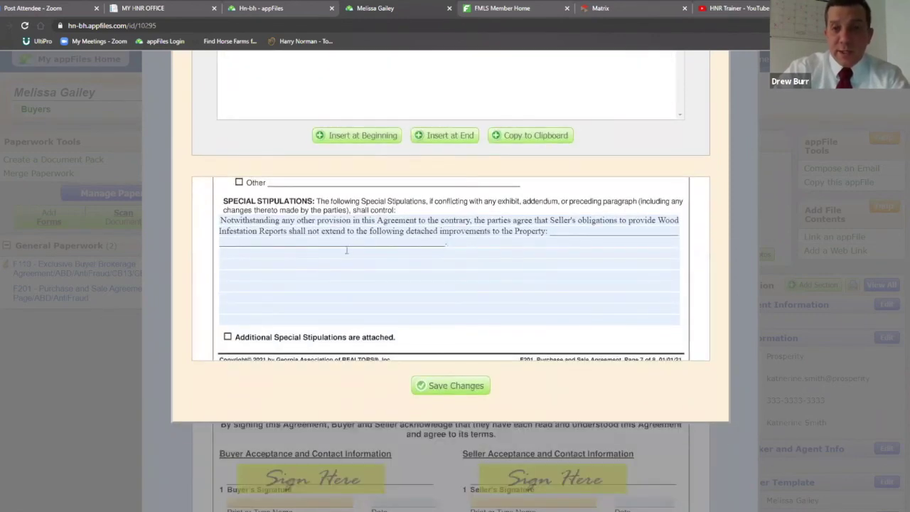
pyautogui.write('1.')
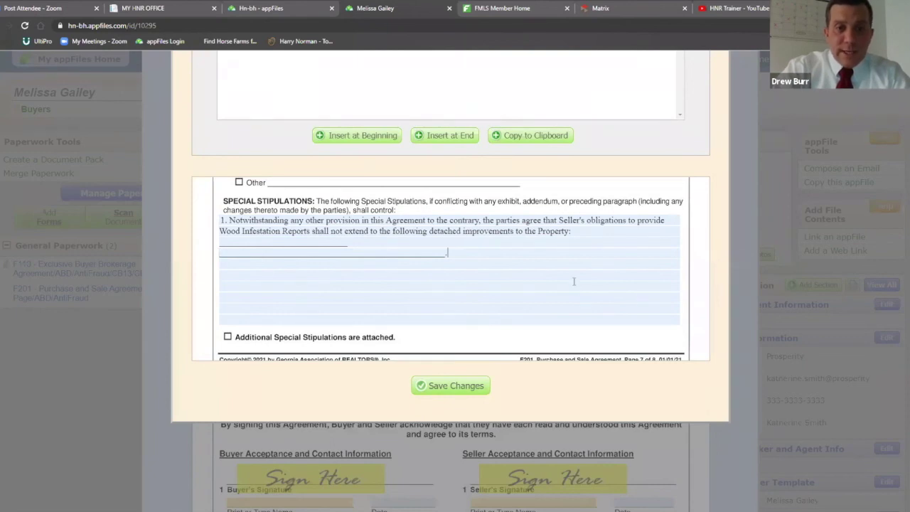
pyautogui.scroll(4, 716, 203)
pyautogui.scroll(2, 515, 155)
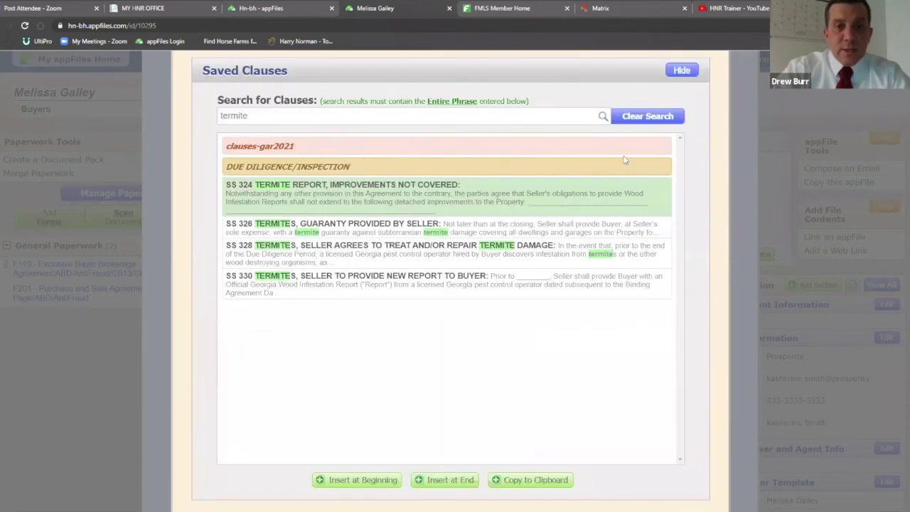
# Append Red Book Stipulation 103 on interest rates, number it '2.', and save
pyautogui.click(644, 116)
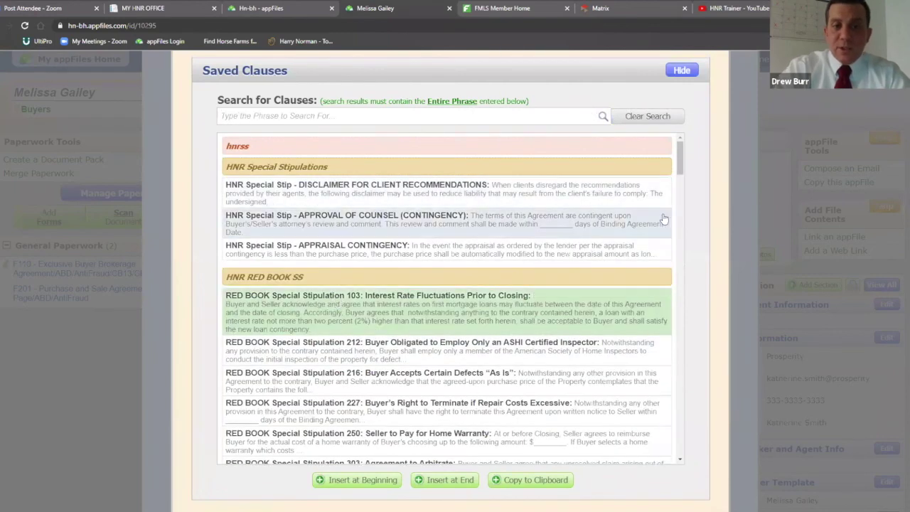
pyautogui.scroll(-3, 695, 198)
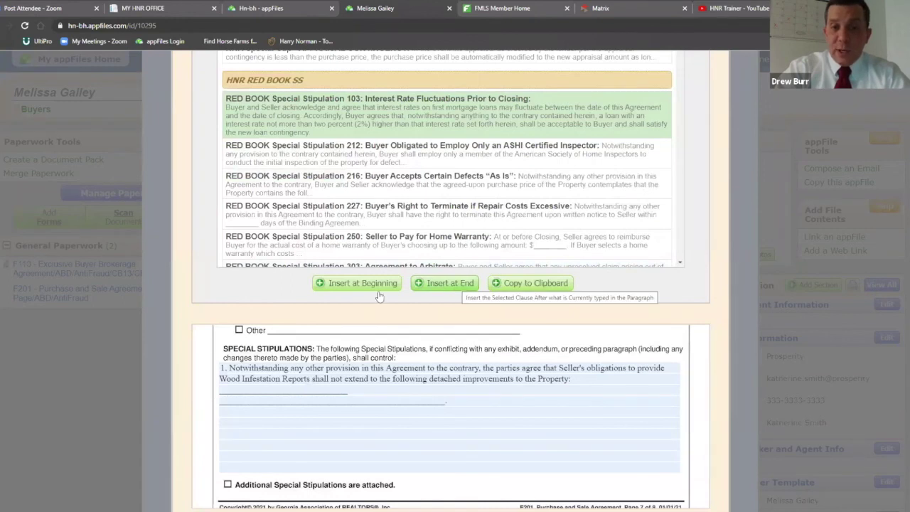
pyautogui.click(438, 283)
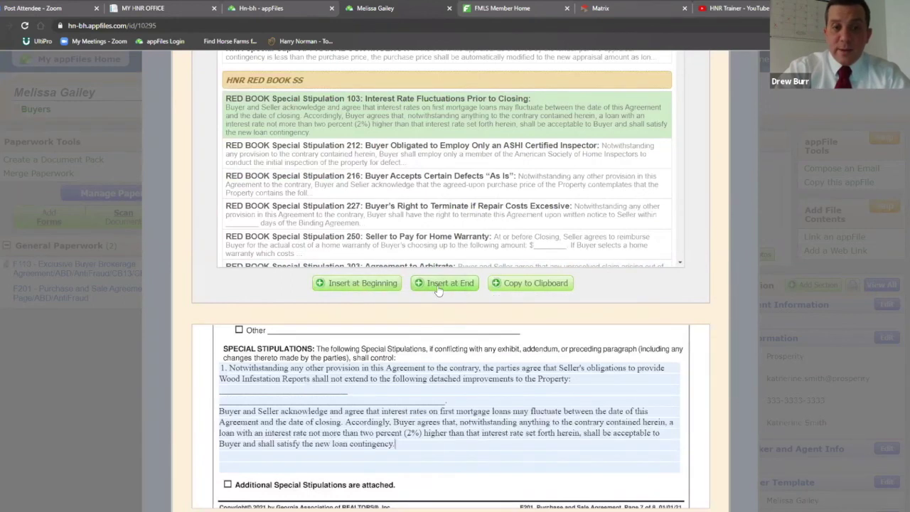
pyautogui.scroll(-2, 549, 335)
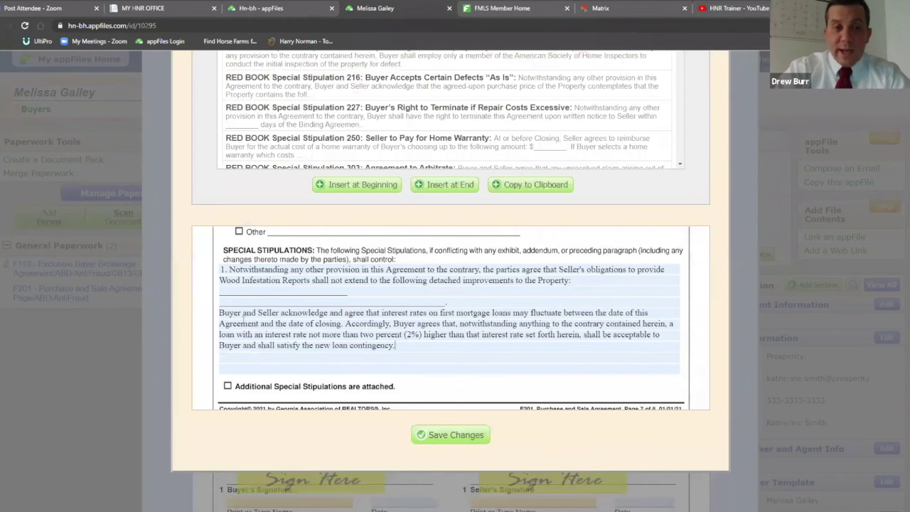
pyautogui.write('2.')
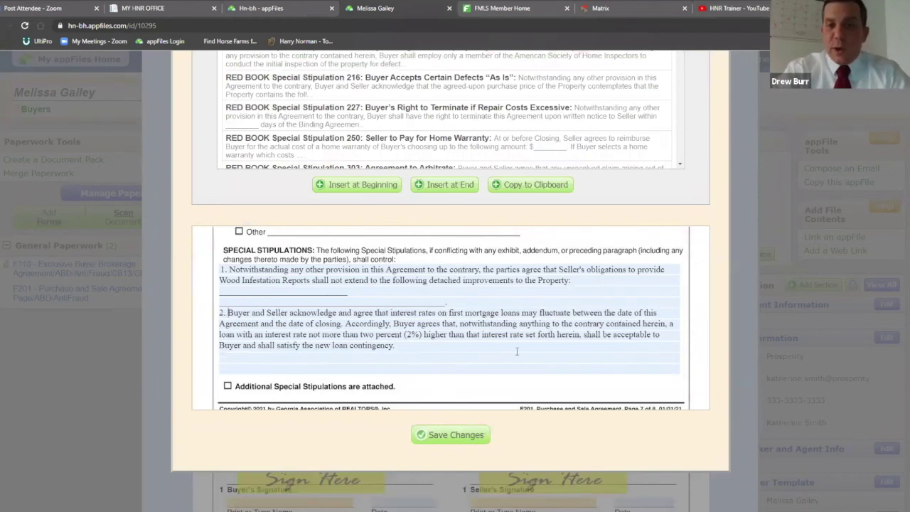
pyautogui.scroll(5, 686, 242)
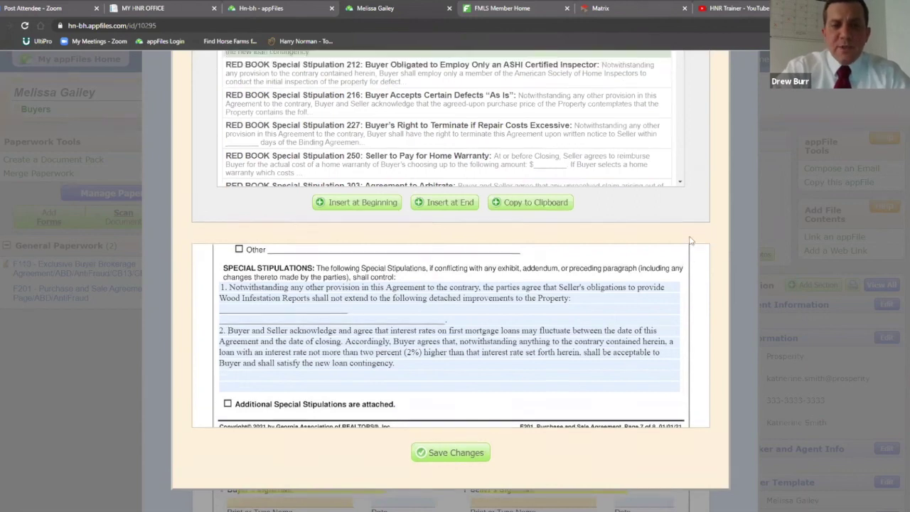
pyautogui.scroll(-5, 678, 245)
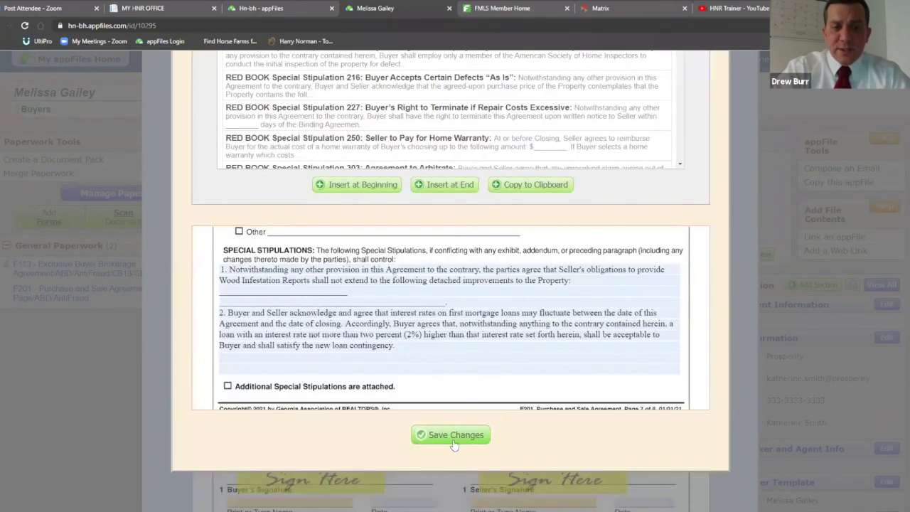
pyautogui.click(455, 435)
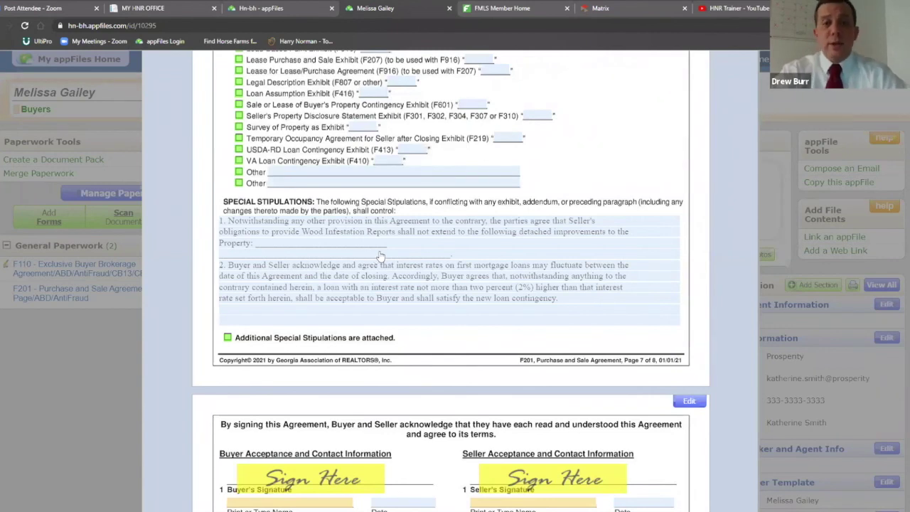
# Open the stipulations editor, toggle Saved Clauses, close it, then reopen the editor
pyautogui.click(380, 256)
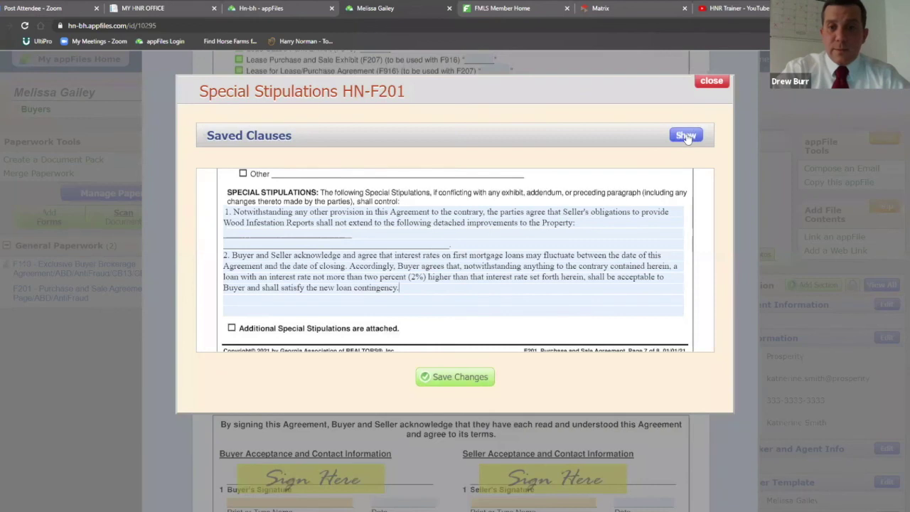
pyautogui.click(686, 135)
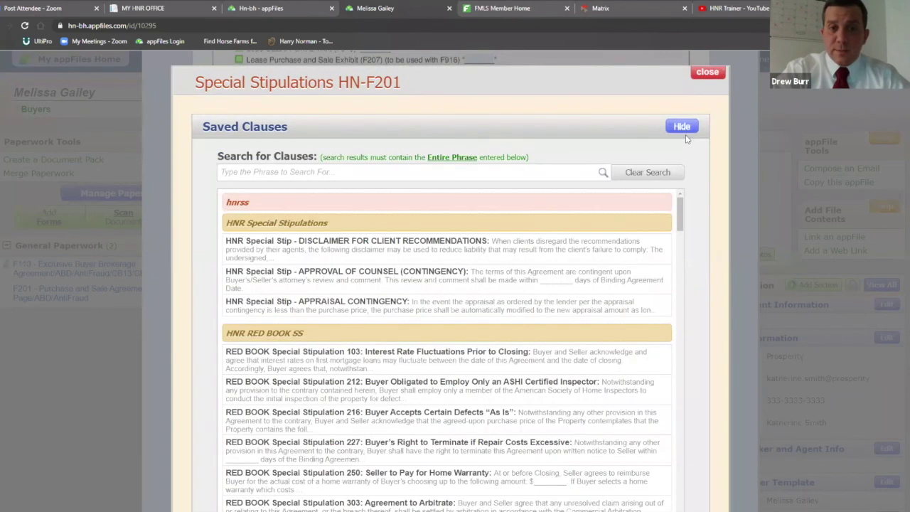
pyautogui.click(684, 127)
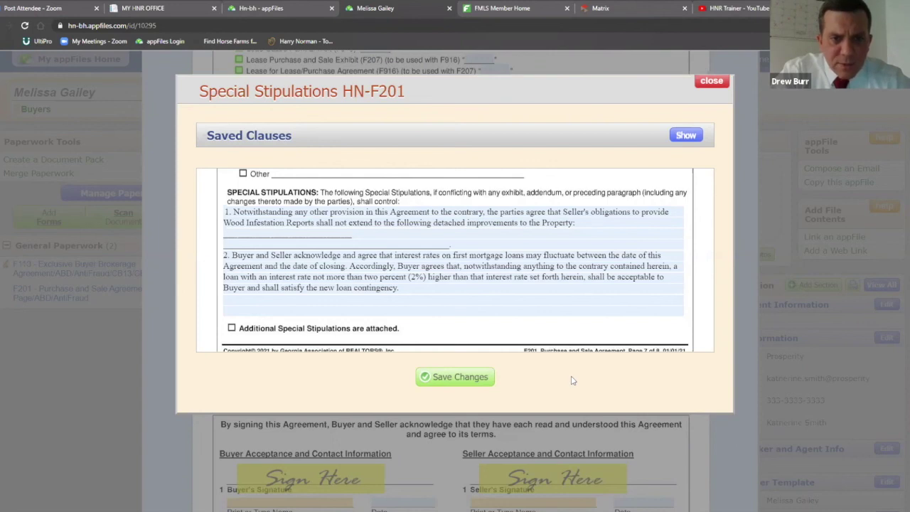
pyautogui.click(711, 80)
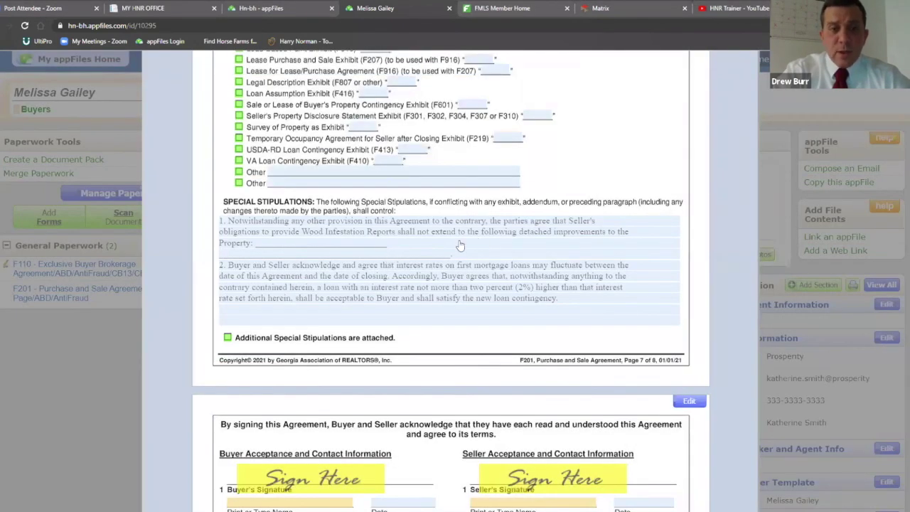
pyautogui.click(456, 248)
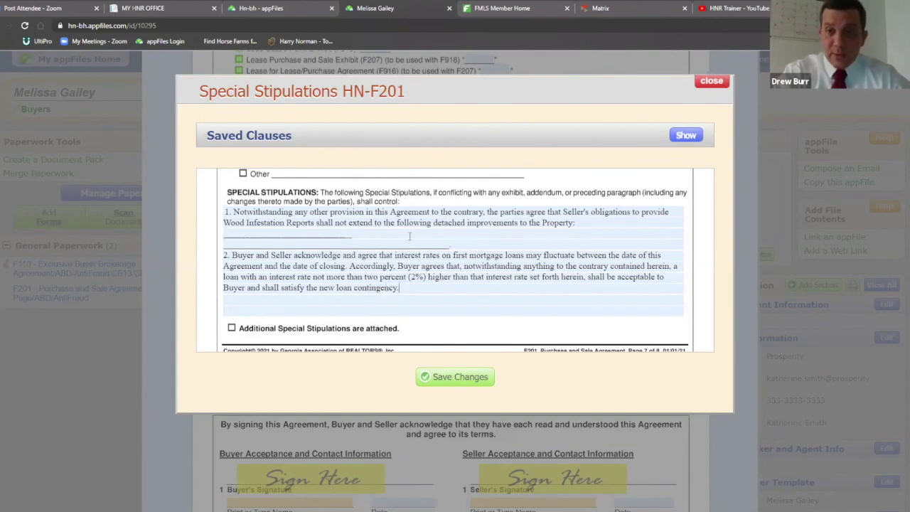
# Find SS 304 Due Diligence Larger Payment under Due Diligence/Inspection and insert it at the end
pyautogui.click(686, 136)
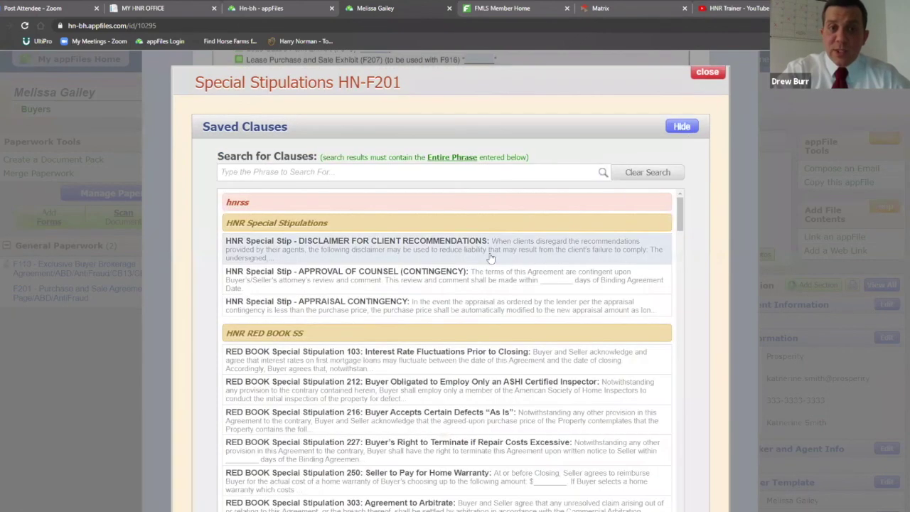
pyautogui.scroll(-10, 487, 279)
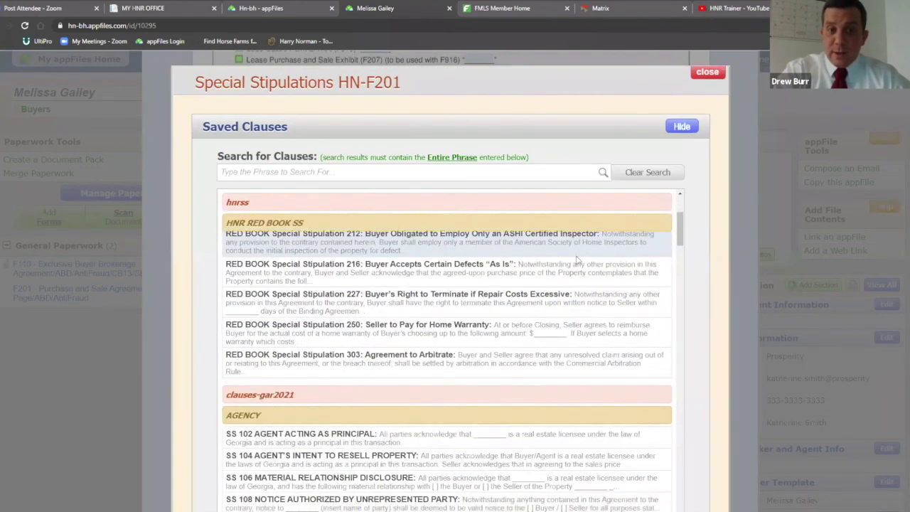
pyautogui.scroll(-4, 705, 233)
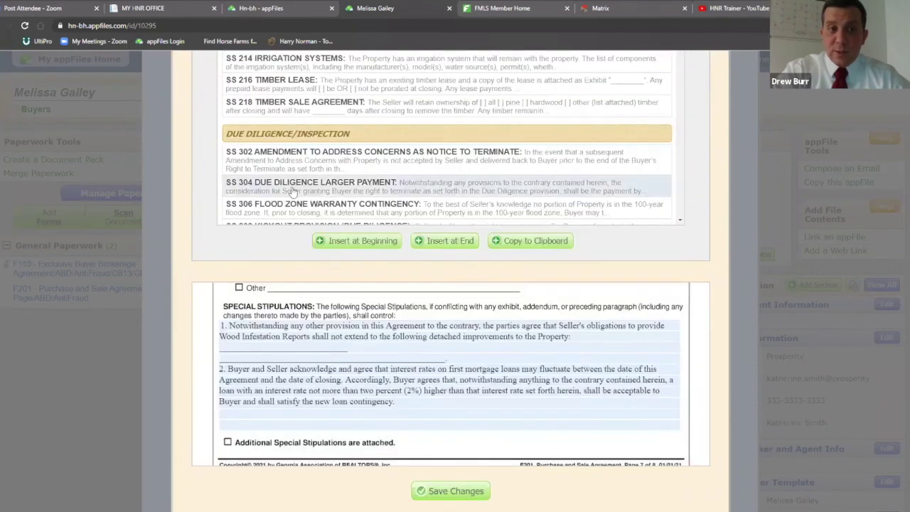
pyautogui.scroll(2, 313, 174)
pyautogui.scroll(-2, 459, 163)
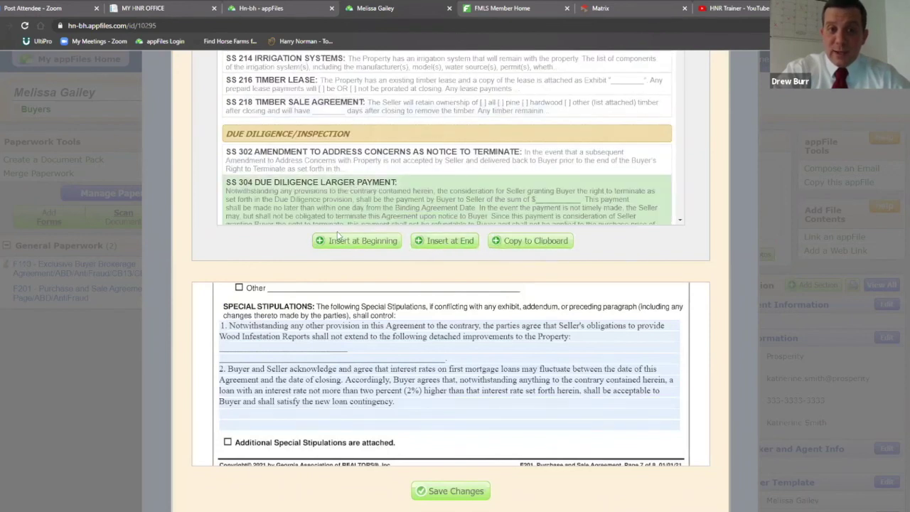
pyautogui.click(439, 241)
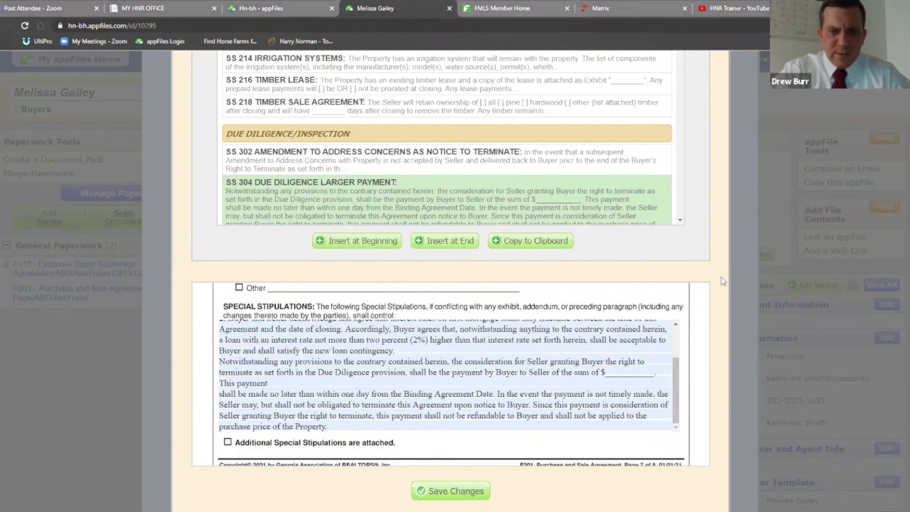
pyautogui.scroll(-1, 725, 277)
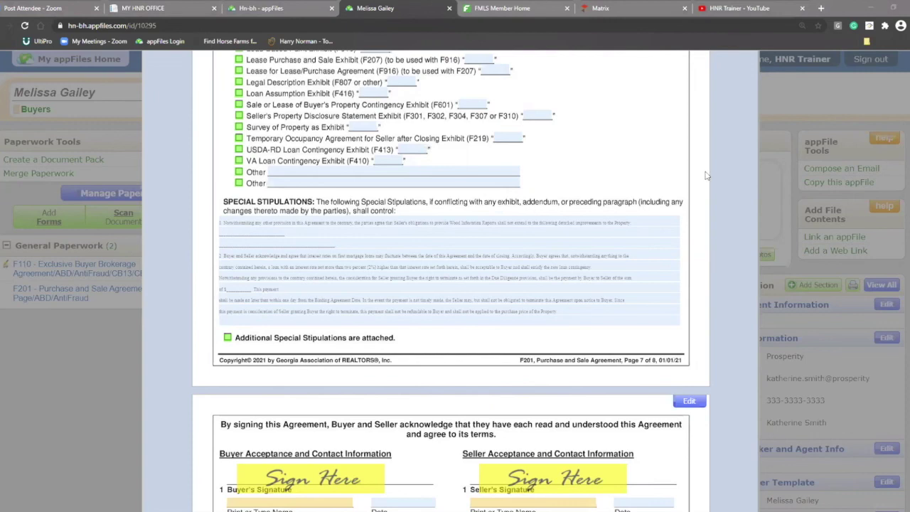
# Tick 'Additional Special Stipulations are attached' on the F201
pyautogui.scroll(-3, 706, 175)
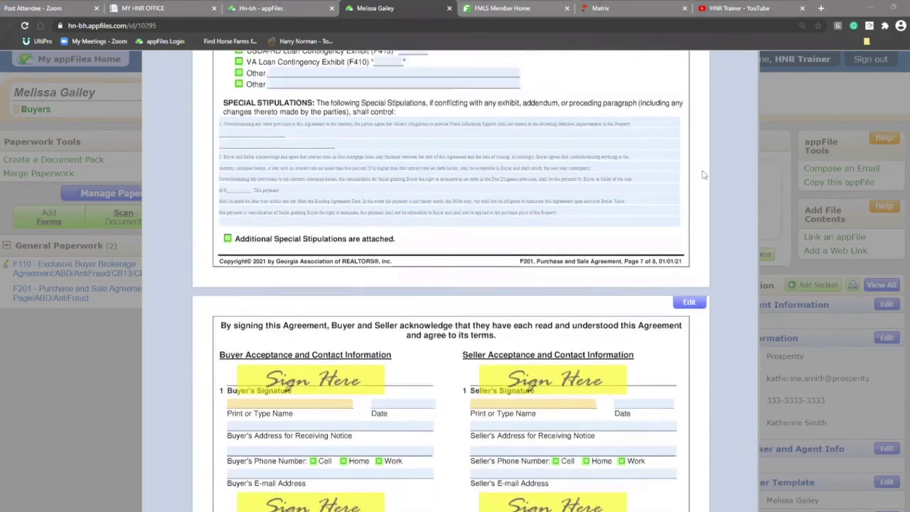
pyautogui.scroll(3, 711, 174)
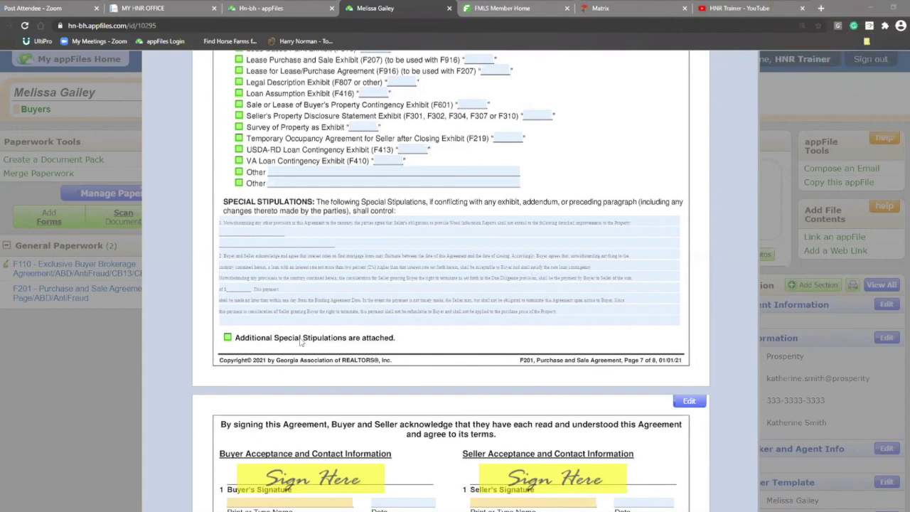
pyautogui.click(226, 340)
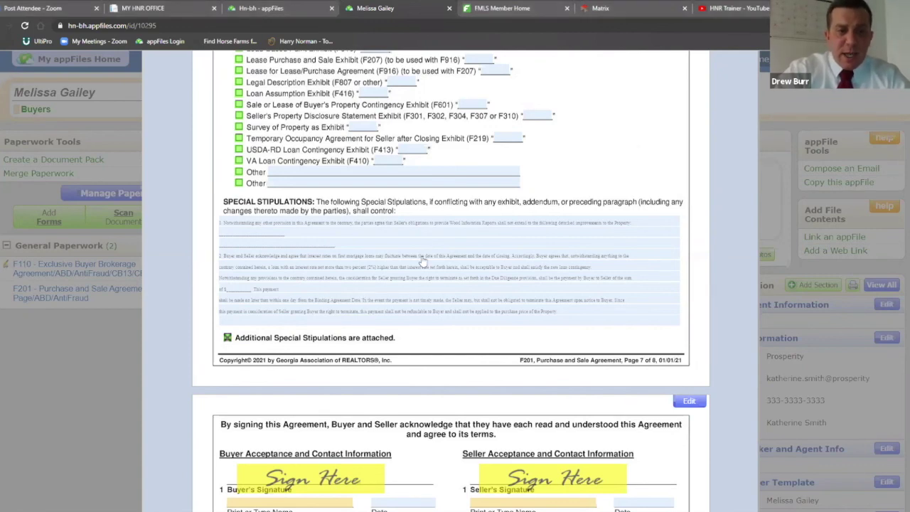
# Reopen the Special Stipulations HN-F201 editor from page 7
pyautogui.scroll(-2, 428, 247)
pyautogui.scroll(1, 447, 199)
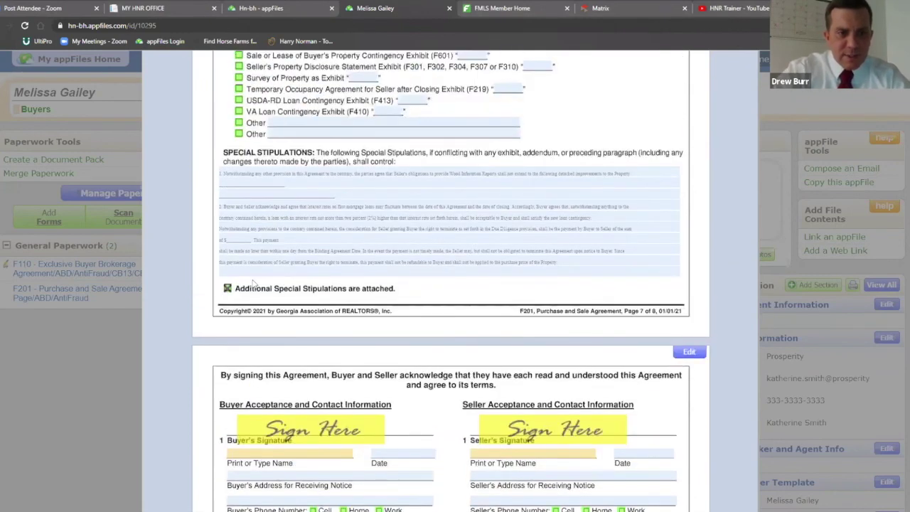
pyautogui.scroll(2, 745, 224)
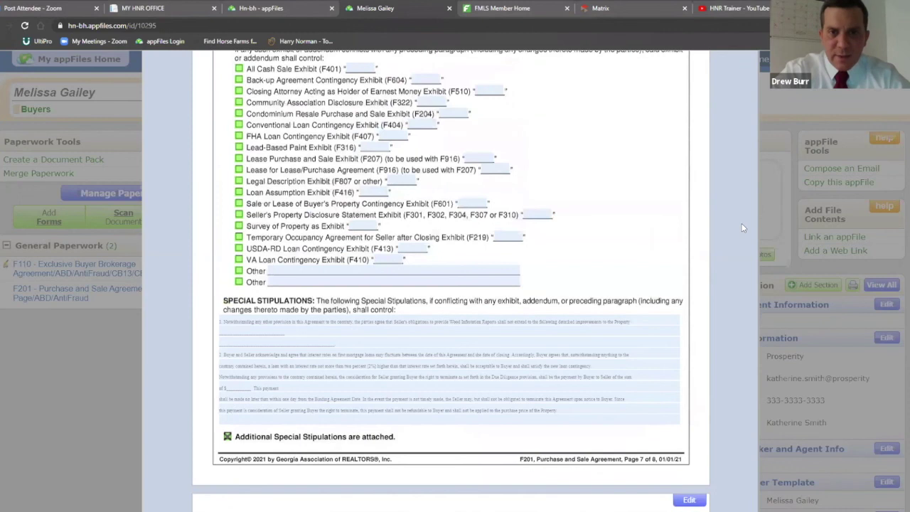
pyautogui.scroll(3, 714, 180)
pyautogui.scroll(-7, 715, 180)
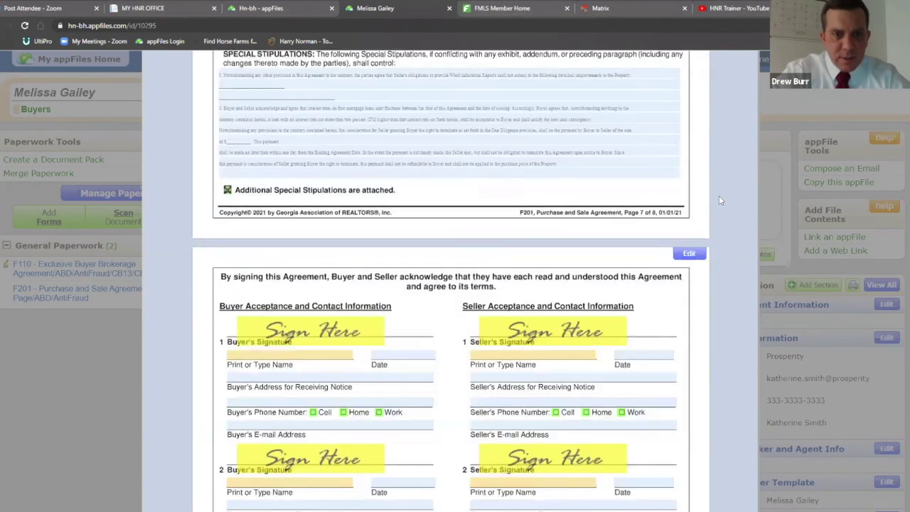
pyautogui.scroll(1, 722, 199)
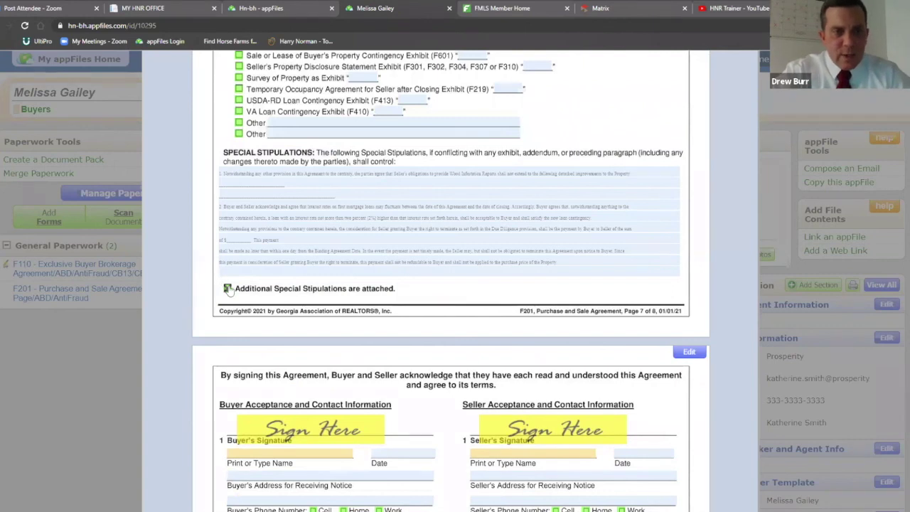
pyautogui.click(454, 218)
pyautogui.scroll(-1, 615, 275)
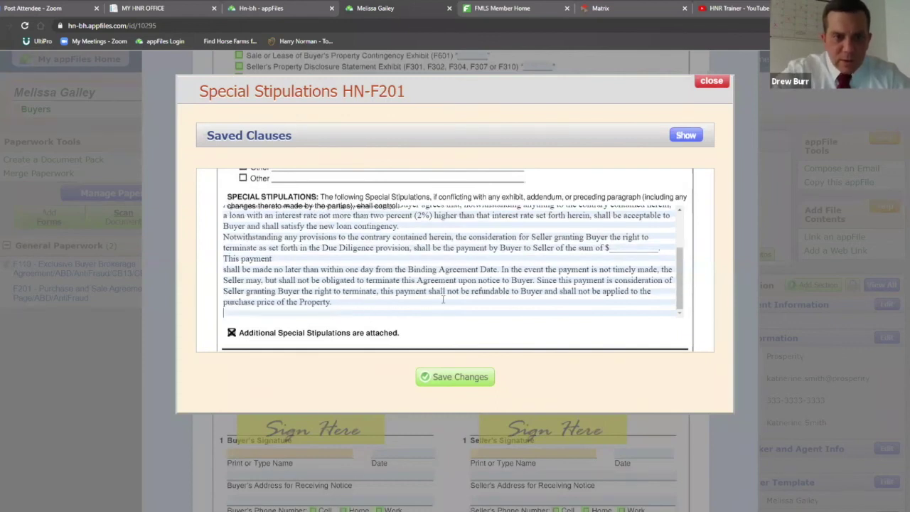
# Append the SS 206 Conservation Use Tax Exemption clause and save, dismissing the 'will not fit' alert
pyautogui.click(687, 140)
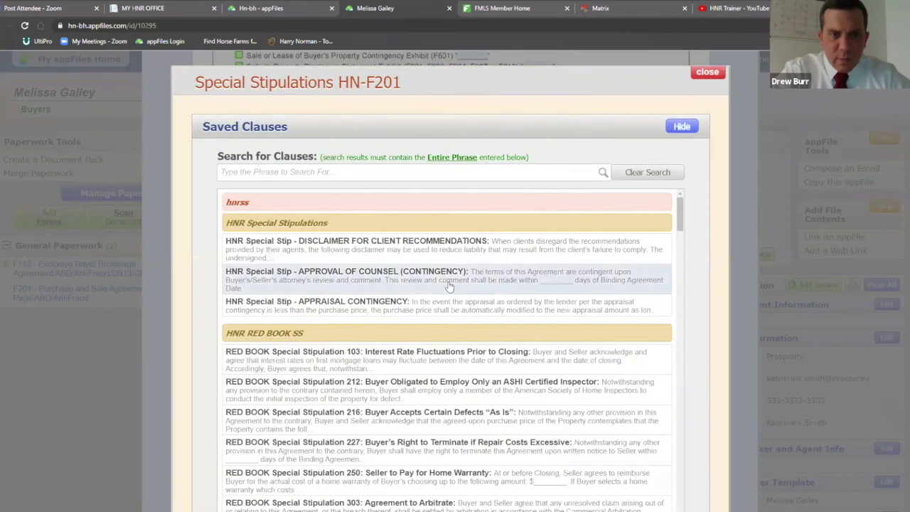
pyautogui.scroll(-10, 422, 326)
pyautogui.click(421, 321)
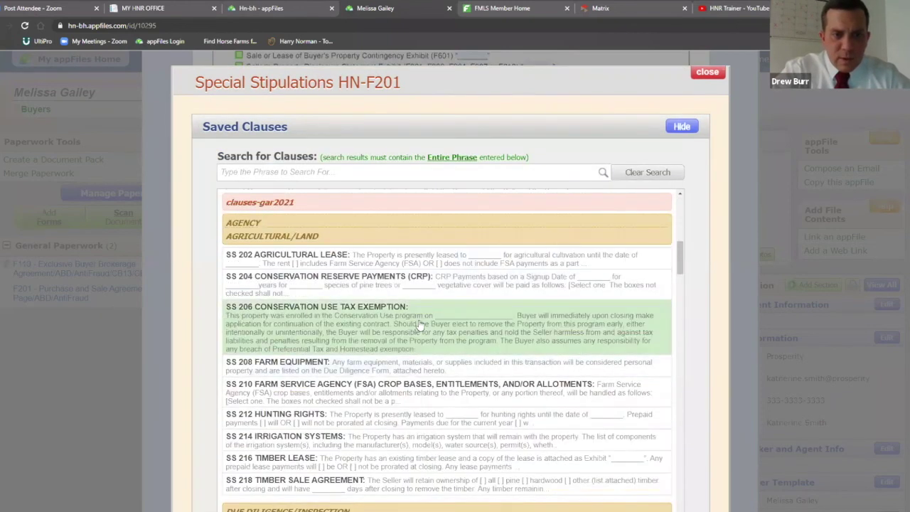
pyautogui.scroll(-1, 706, 238)
pyautogui.scroll(-5, 706, 238)
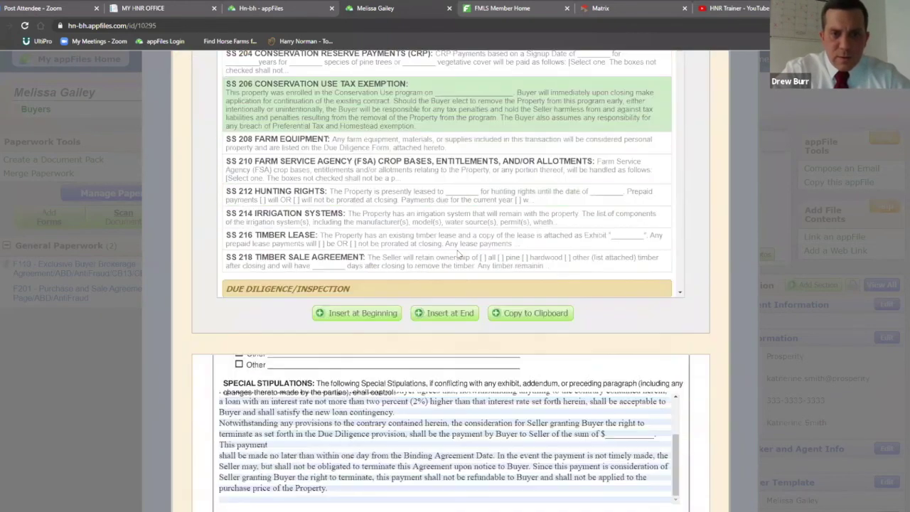
pyautogui.click(448, 236)
pyautogui.scroll(-2, 507, 318)
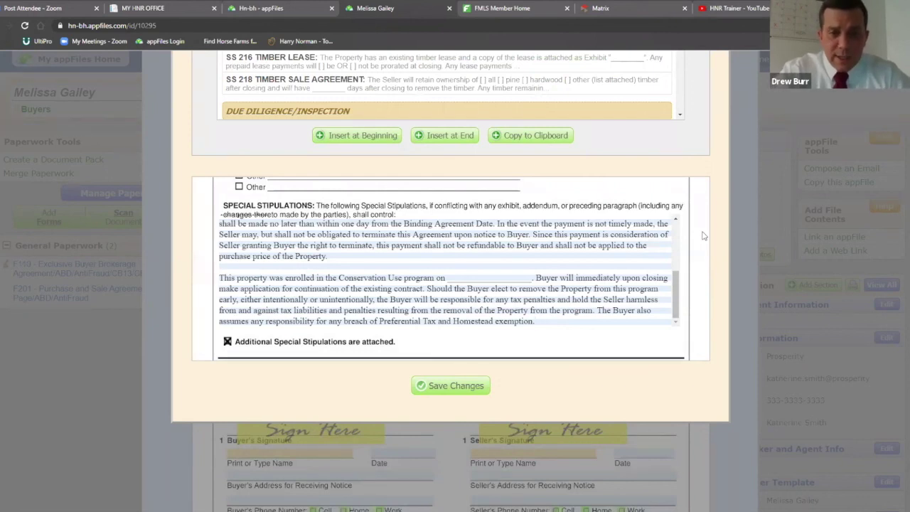
pyautogui.click(447, 394)
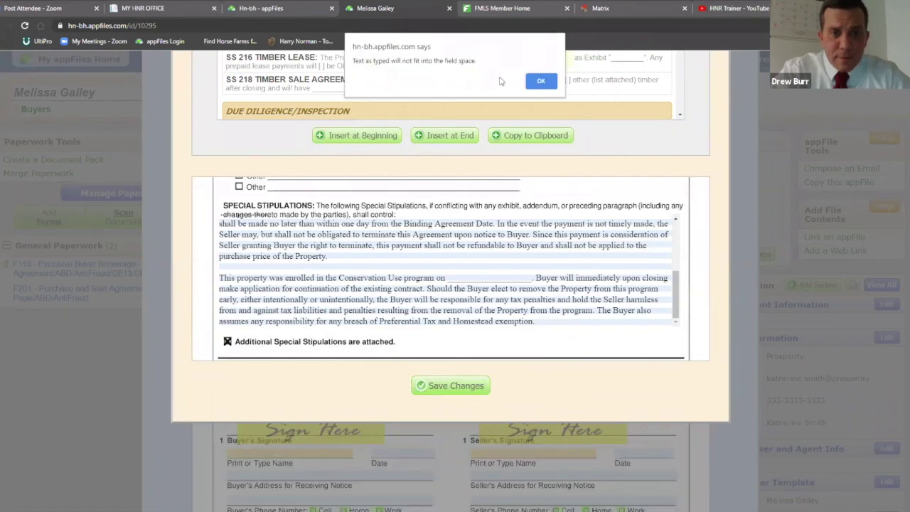
pyautogui.click(540, 81)
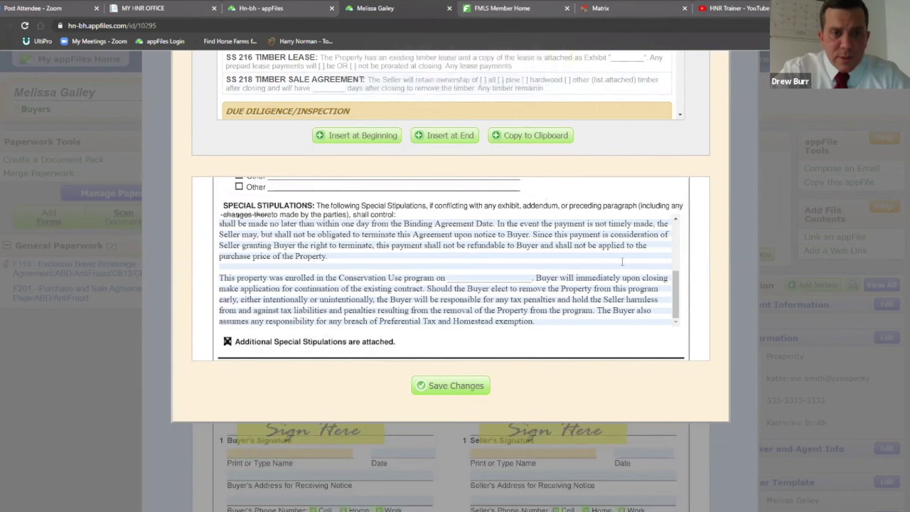
# Review the stipulations text and retry saving, dismissing the 'will not fit' alert again
pyautogui.scroll(5, 708, 239)
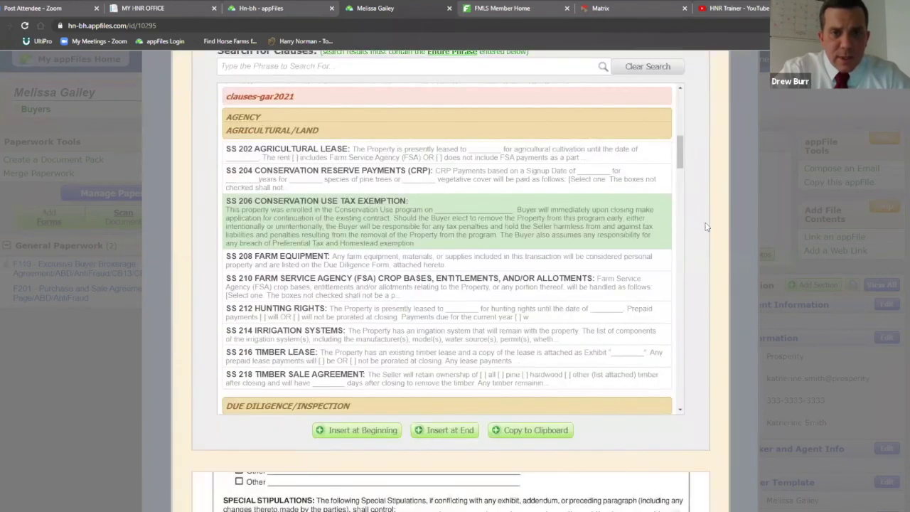
pyautogui.scroll(-5, 703, 227)
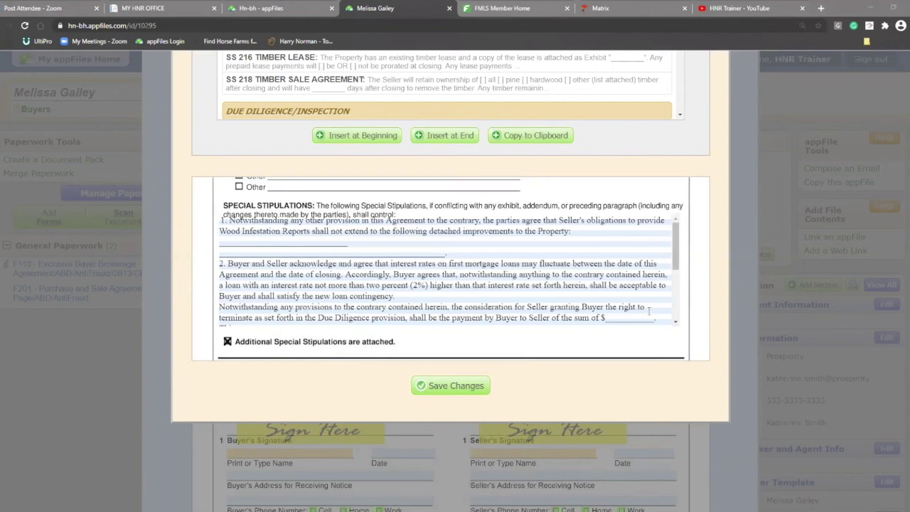
pyautogui.hotkey('ctrl', 'a')
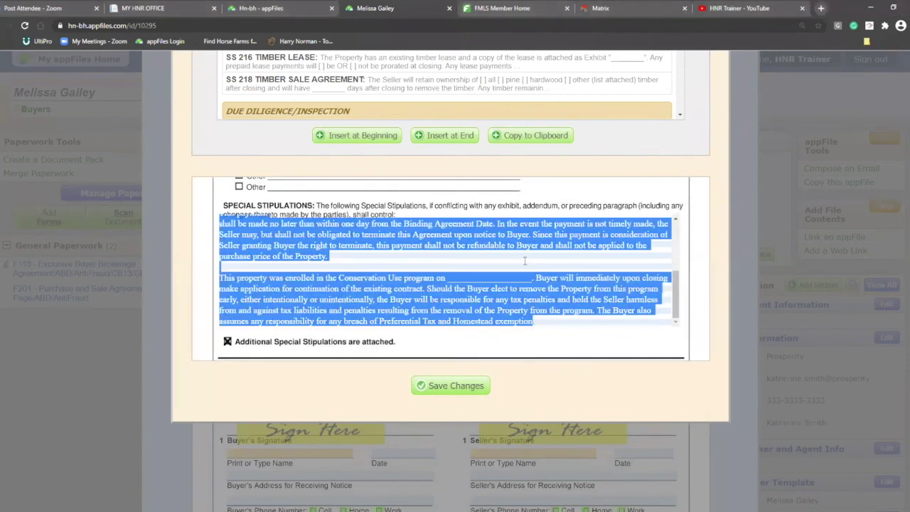
pyautogui.scroll(1, 689, 320)
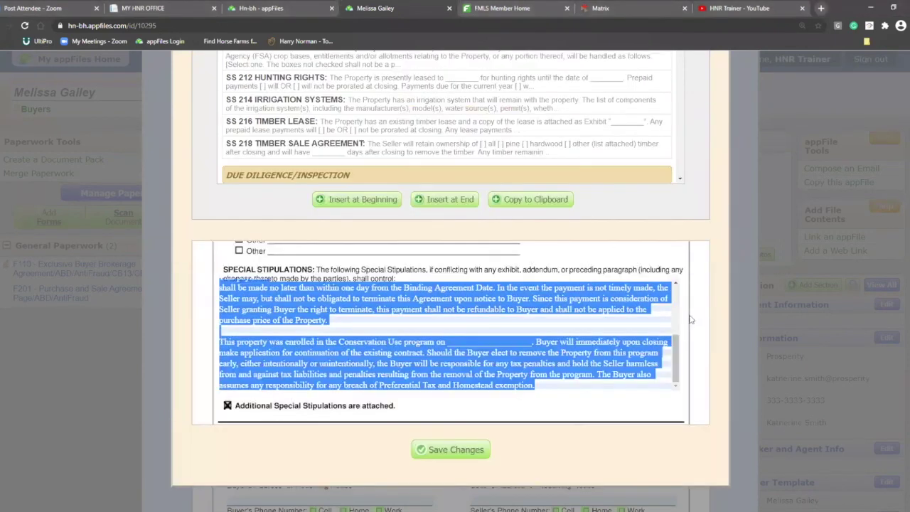
pyautogui.scroll(1, 689, 320)
pyautogui.click(708, 299)
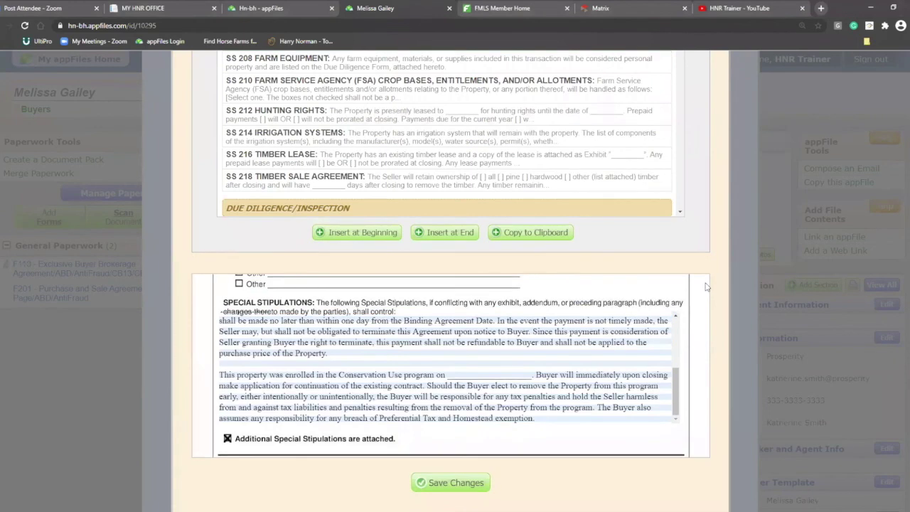
pyautogui.scroll(-2, 706, 286)
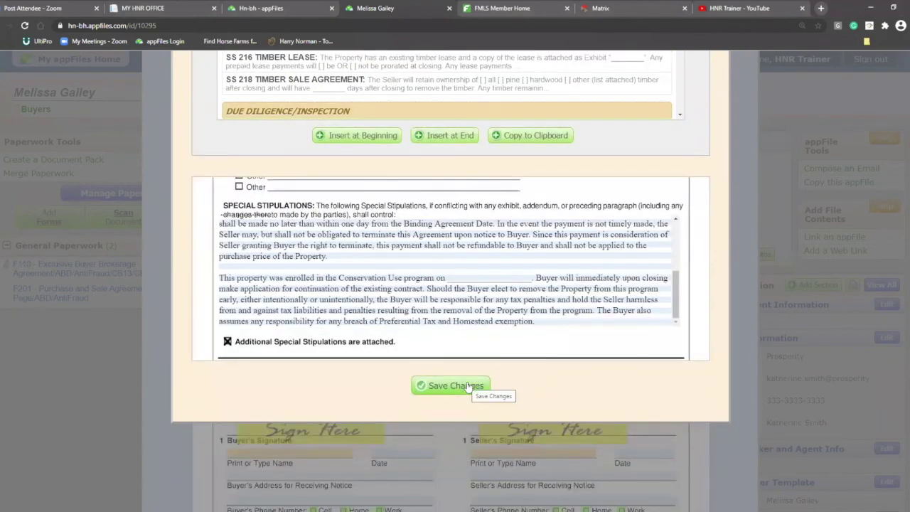
pyautogui.scroll(8, 702, 369)
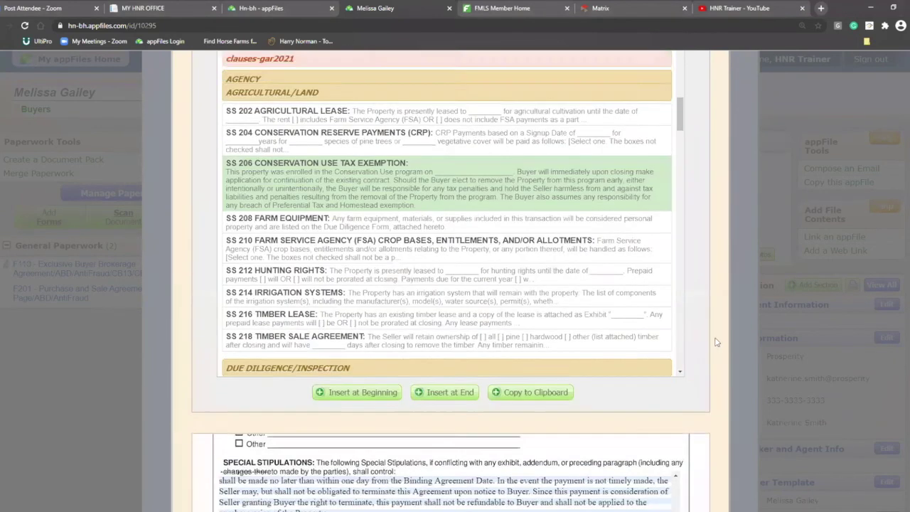
pyautogui.scroll(-8, 703, 335)
pyautogui.click(455, 386)
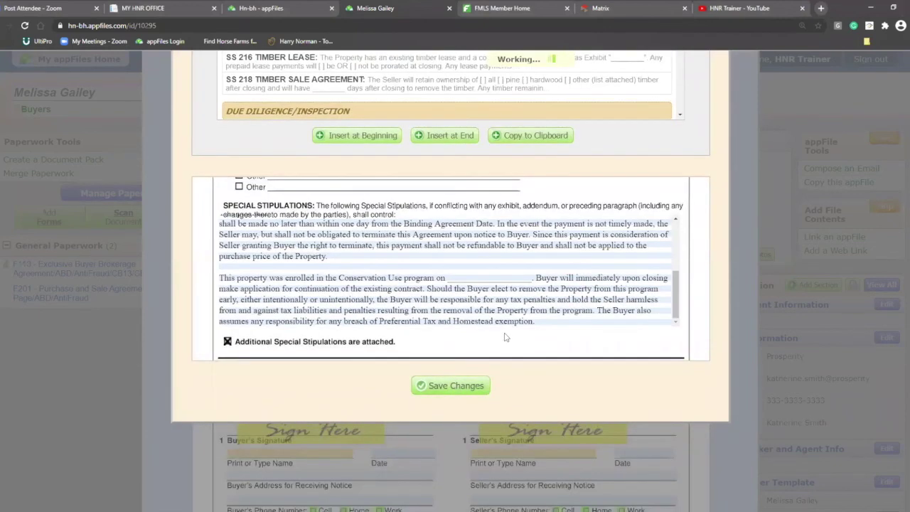
pyautogui.click(541, 81)
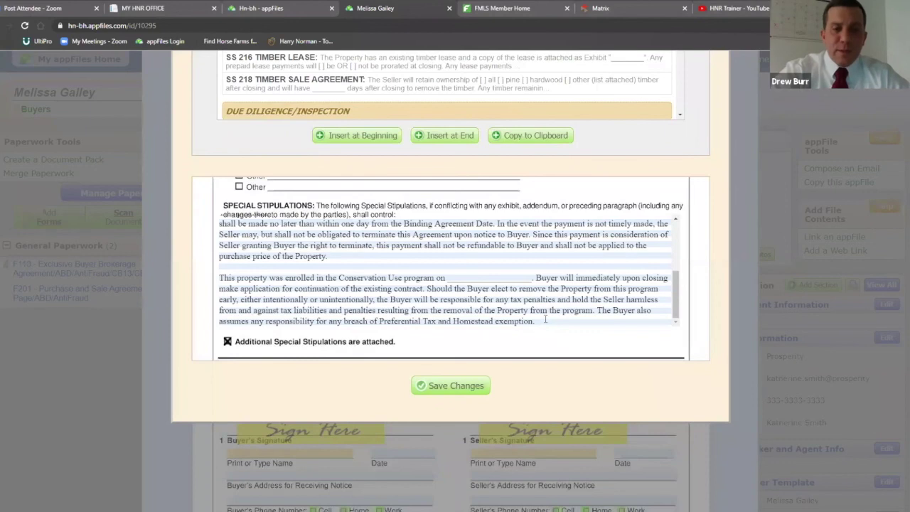
# Delete the Conservation Use and final 'This payment' paragraphs, then save the stipulations
pyautogui.click(520, 320)
pyautogui.hotkey('ctrl', 'a')
pyautogui.moveTo(523, 321); pyautogui.dragTo(321, 262)
pyautogui.press('Delete')
pyautogui.click(328, 321)
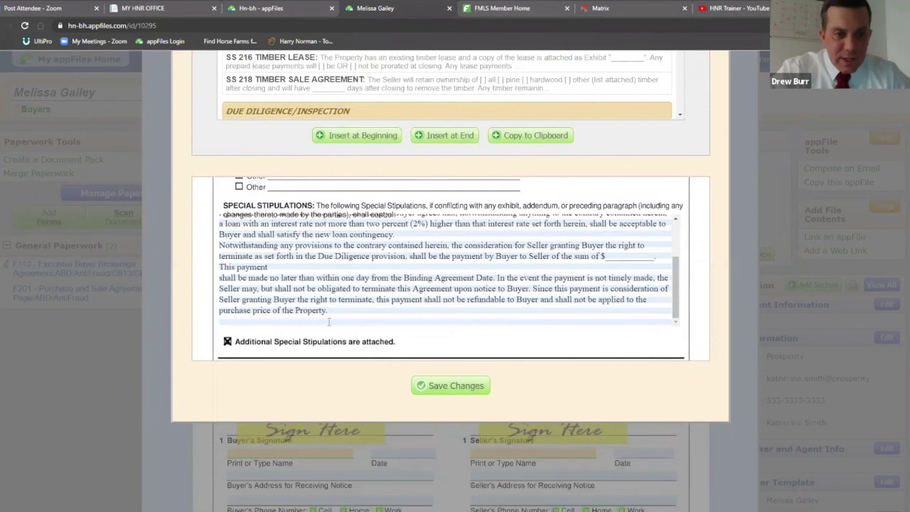
pyautogui.moveTo(328, 321); pyautogui.dragTo(219, 268)
pyautogui.press('Delete')
pyautogui.click(467, 386)
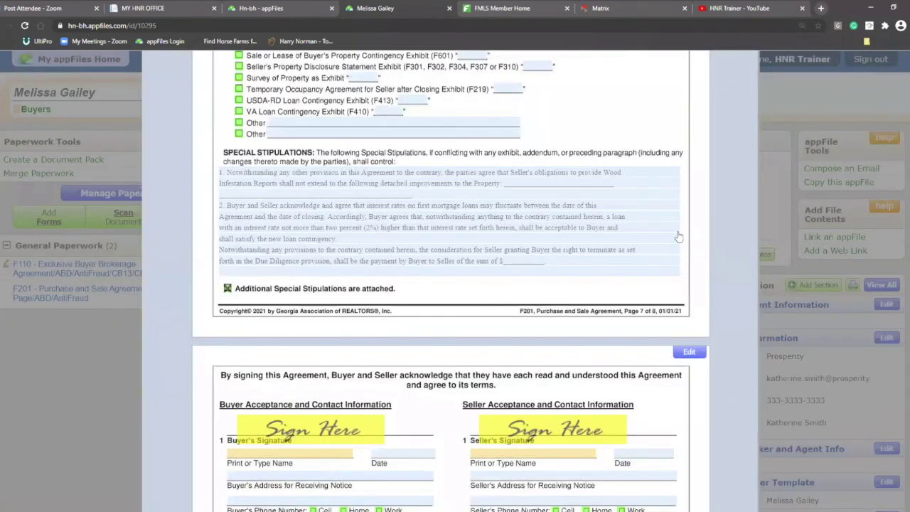
# Scroll back to pages 1–5 of the F201 form and close it
pyautogui.scroll(4, 743, 292)
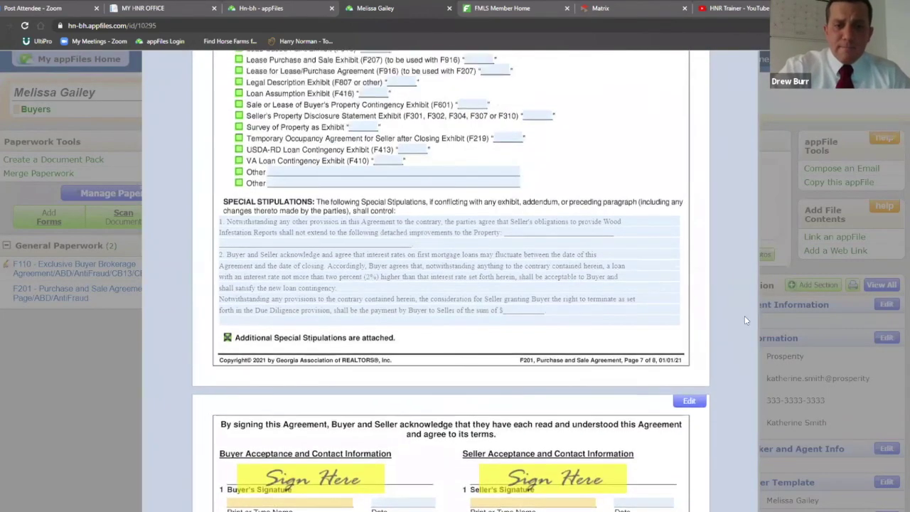
pyautogui.scroll(6, 717, 298)
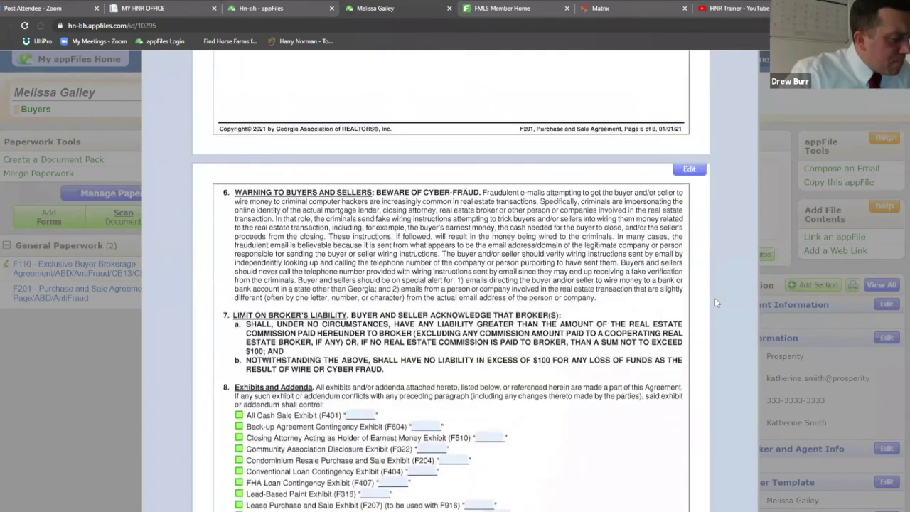
pyautogui.scroll(8, 738, 283)
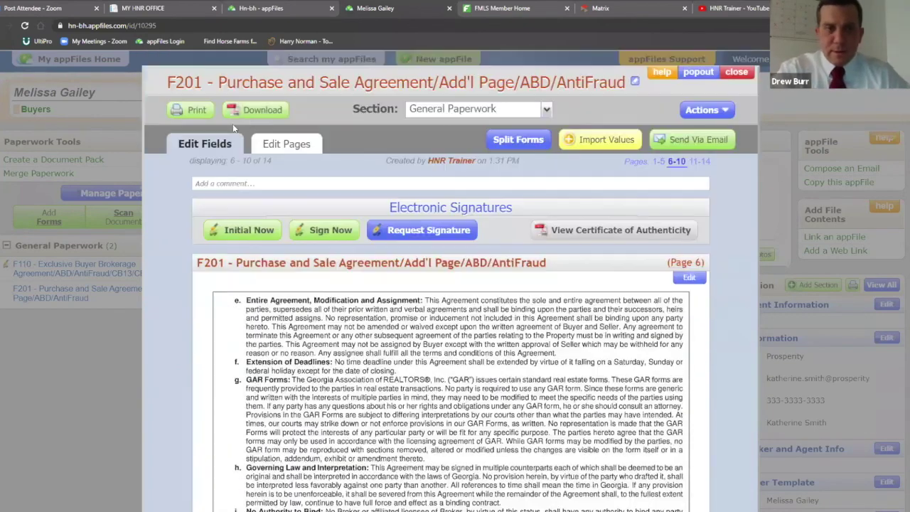
pyautogui.click(658, 161)
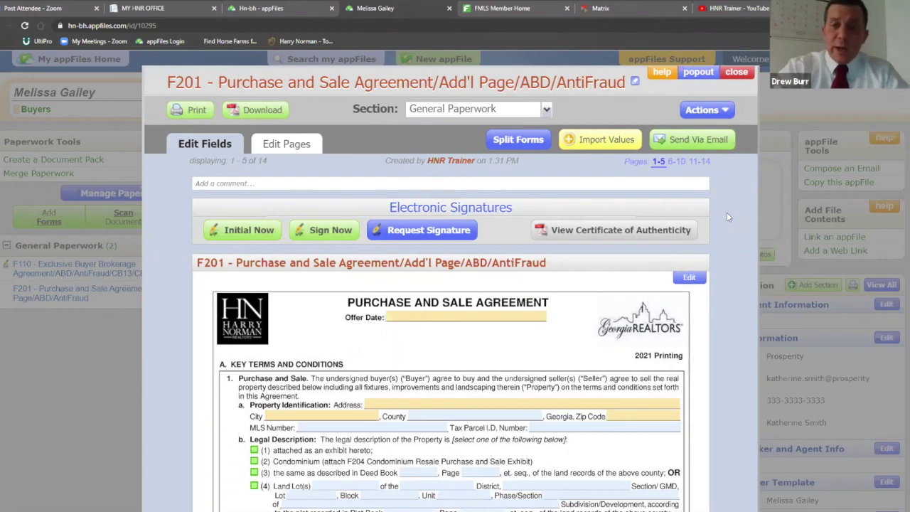
pyautogui.click(736, 71)
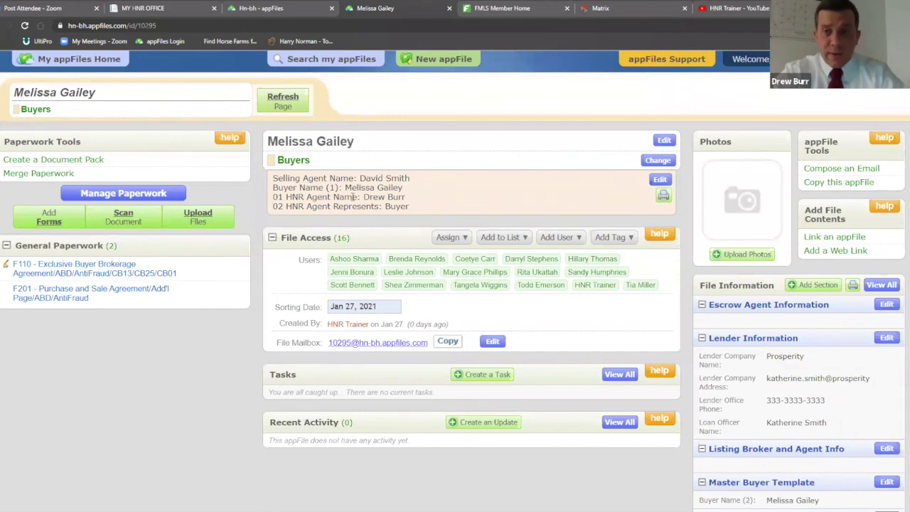
# Switch to the buyer's appFile tab and reopen the F201 Purchase and Sale Agreement
pyautogui.click(283, 8)
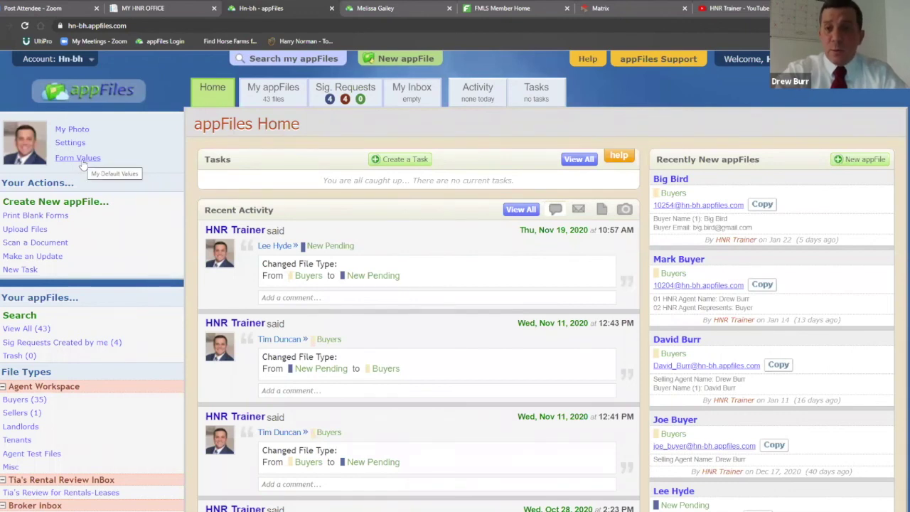
pyautogui.click(396, 5)
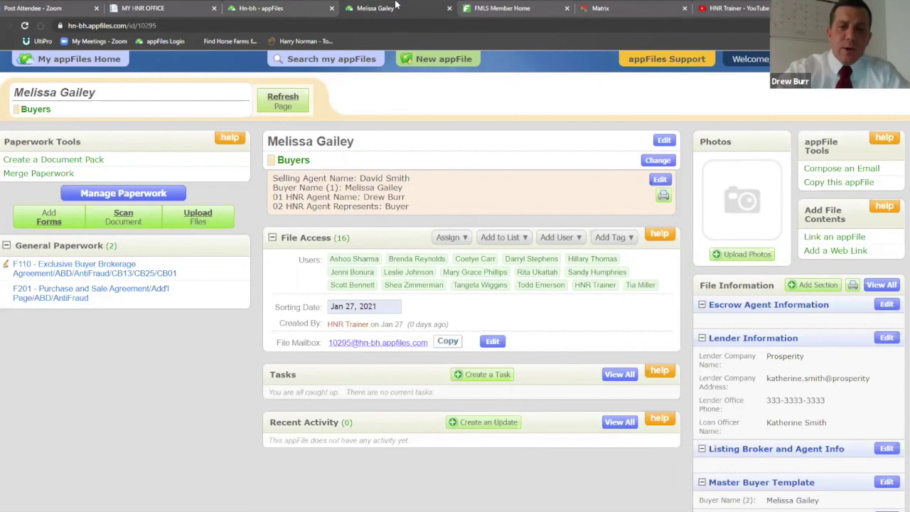
pyautogui.scroll(-2, 619, 321)
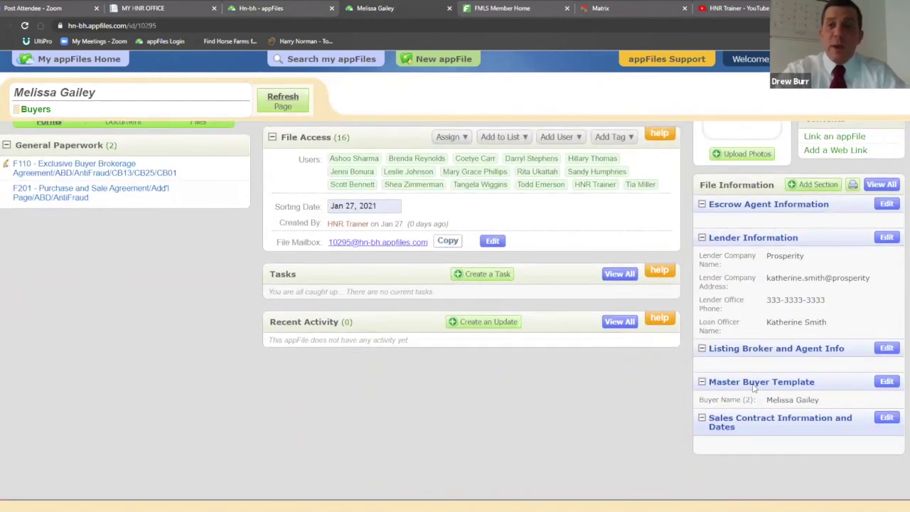
pyautogui.scroll(2, 755, 387)
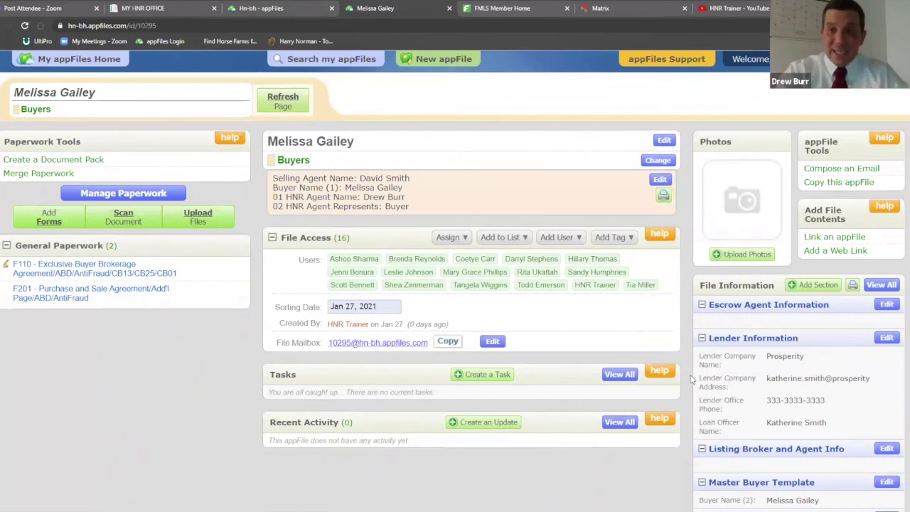
pyautogui.click(48, 293)
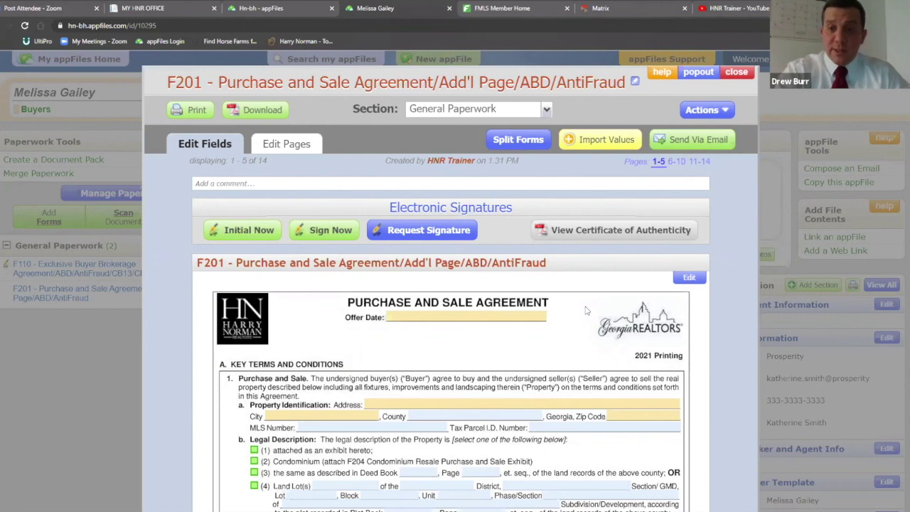
# Import the 11 selling broker and agent values from the F110 form into the F201
pyautogui.click(600, 141)
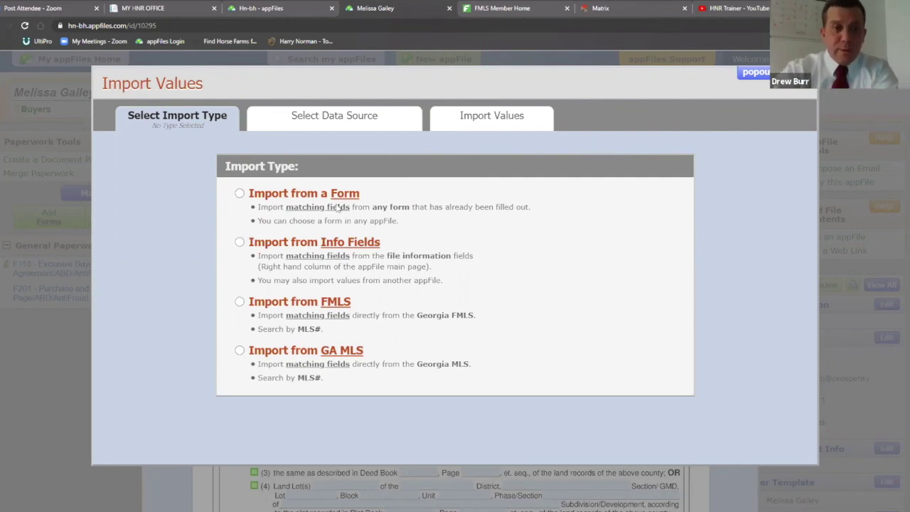
pyautogui.click(241, 194)
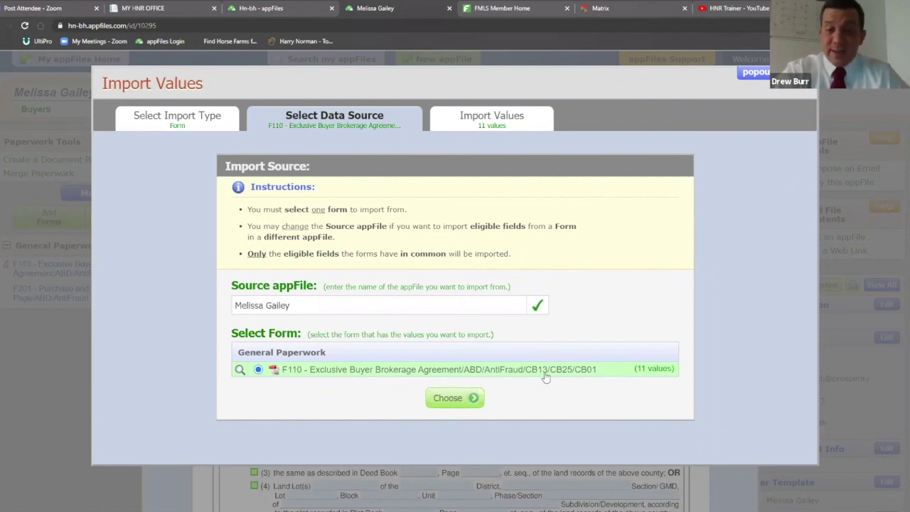
pyautogui.click(451, 400)
pyautogui.scroll(-1, 718, 270)
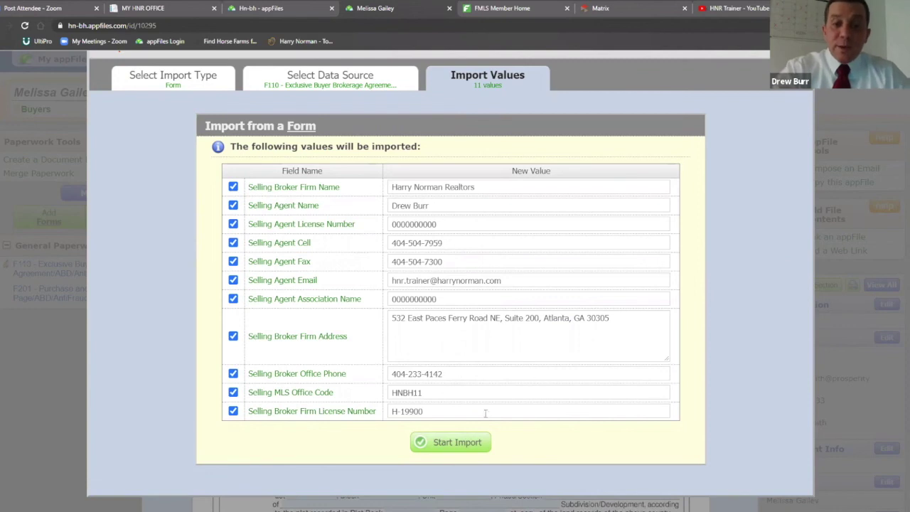
pyautogui.click(461, 442)
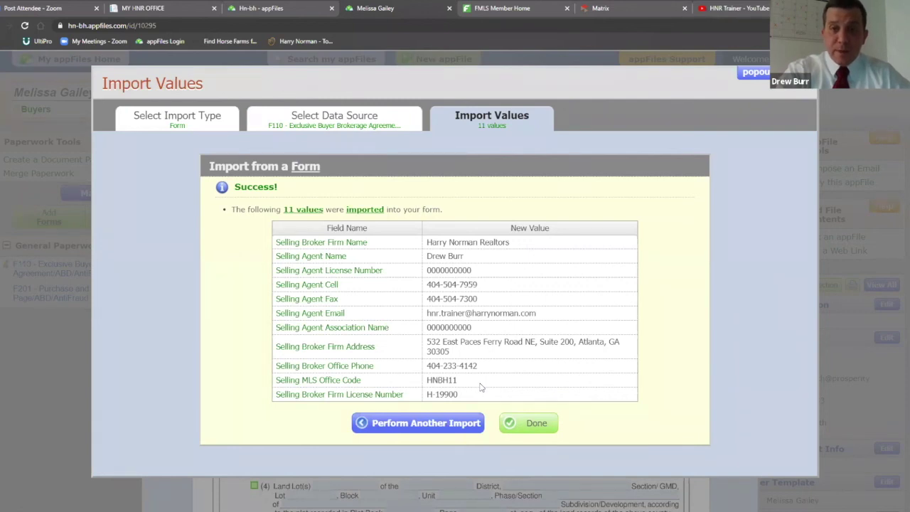
pyautogui.click(524, 423)
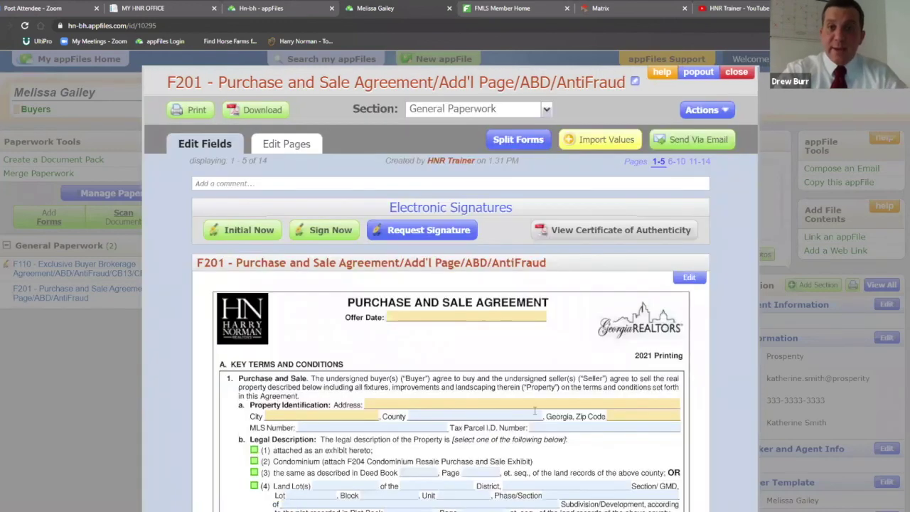
# Import both buyer names and the selling agent name from File Information and Master Buyer Template fields
pyautogui.click(602, 141)
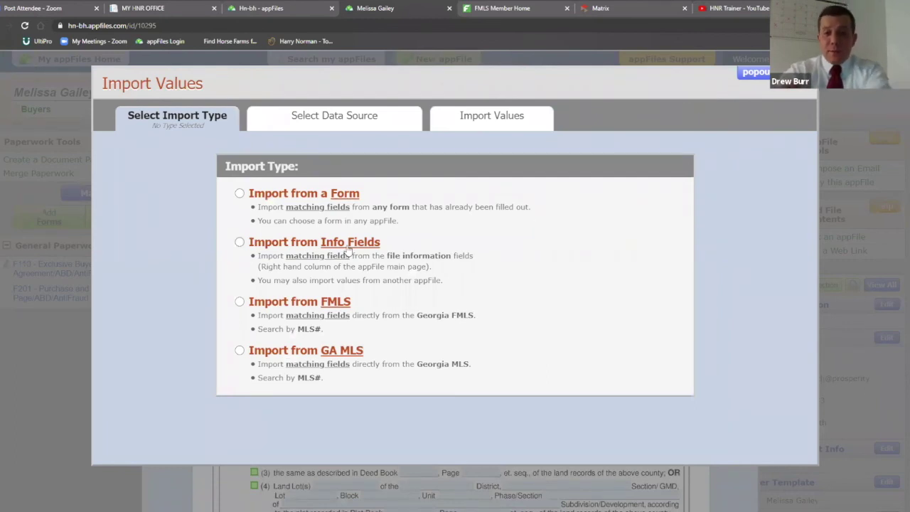
pyautogui.click(240, 243)
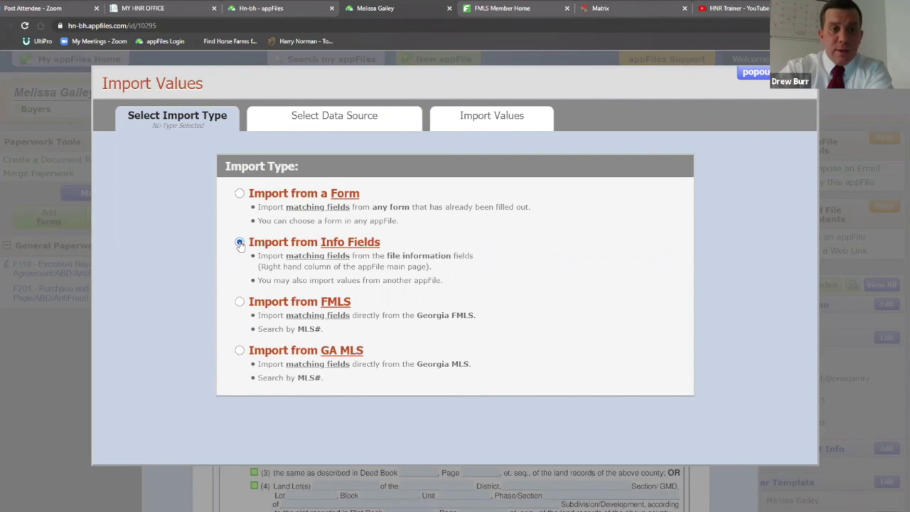
pyautogui.scroll(-2, 698, 262)
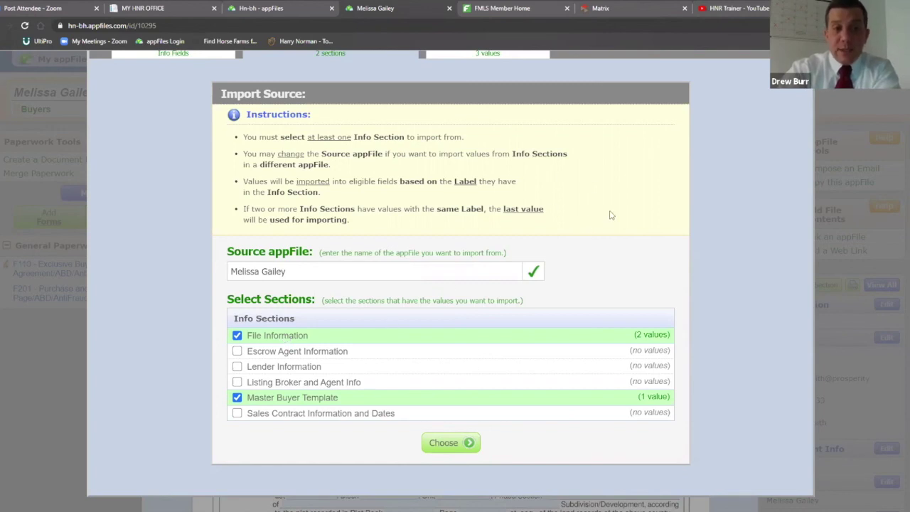
pyautogui.scroll(1, 609, 214)
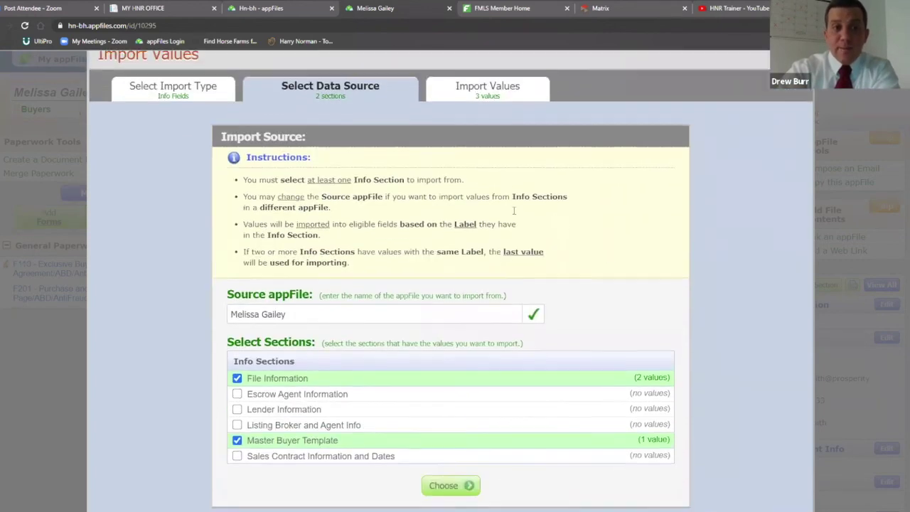
pyautogui.scroll(-1, 513, 211)
pyautogui.click(177, 60)
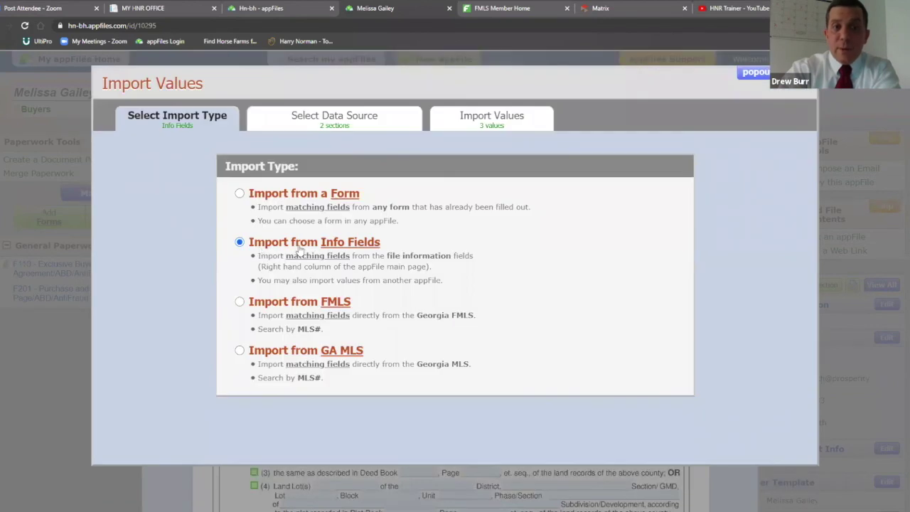
pyautogui.click(240, 243)
pyautogui.scroll(-1, 640, 263)
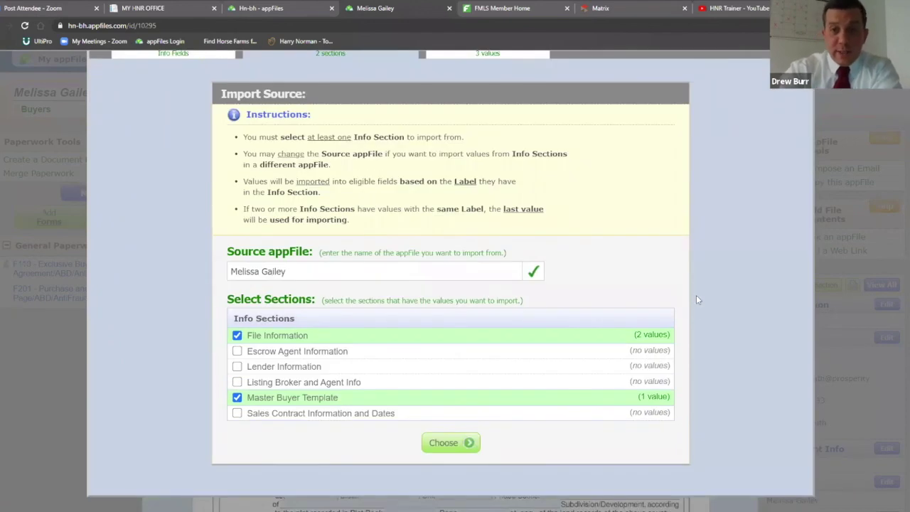
pyautogui.click(464, 443)
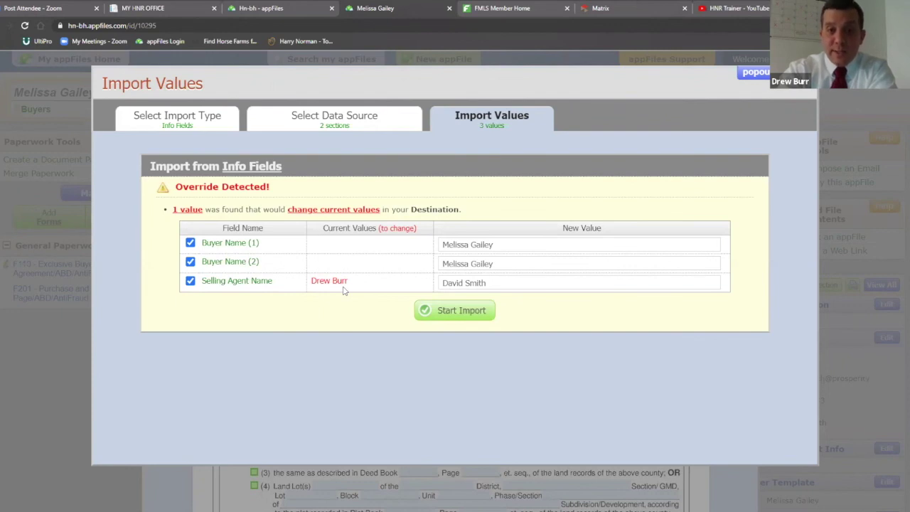
pyautogui.click(449, 312)
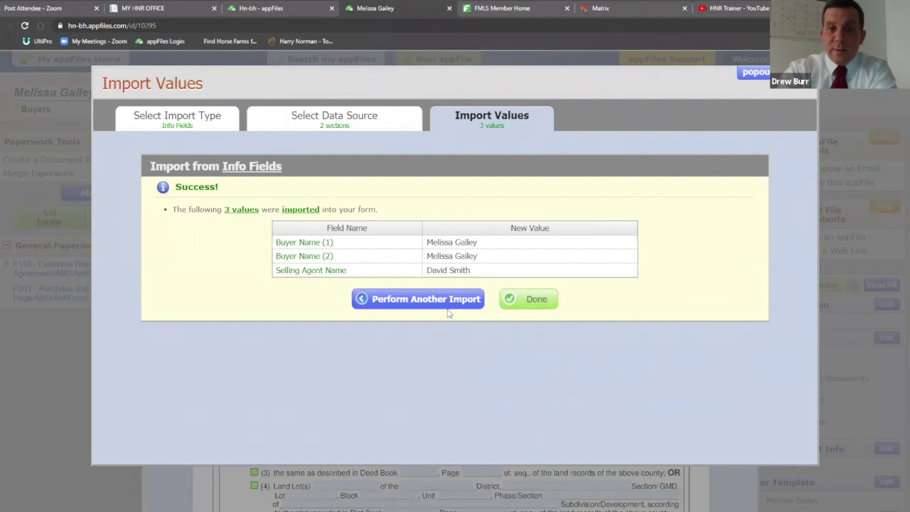
pyautogui.click(532, 304)
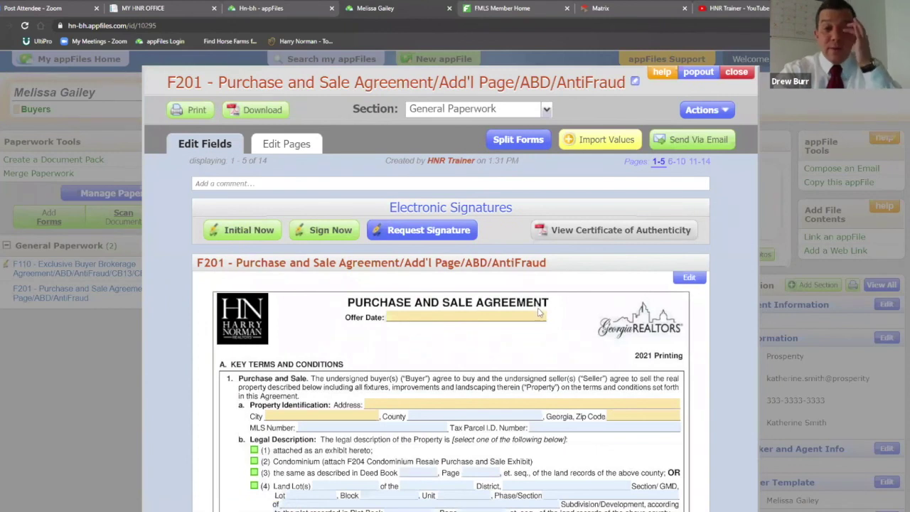
# Start a Georgia FMLS import into the F201, then switch to the Matrix listing tab
pyautogui.click(594, 142)
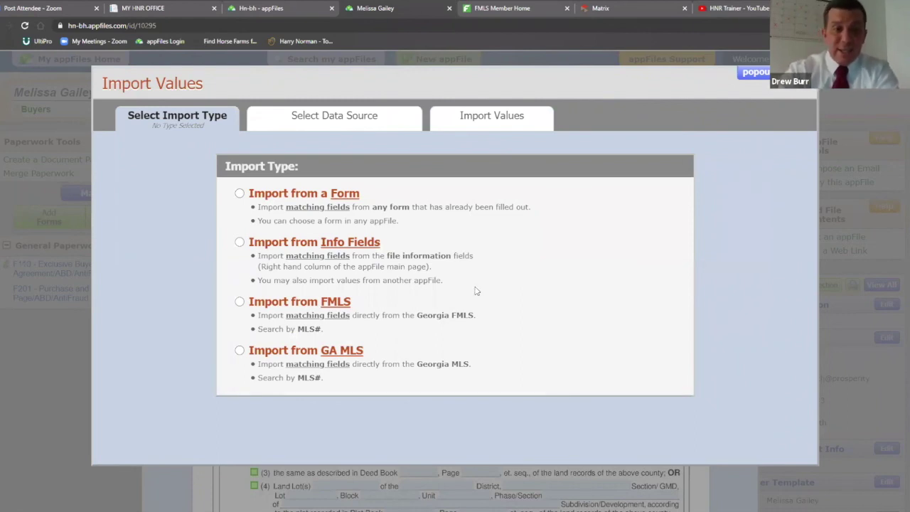
pyautogui.click(240, 302)
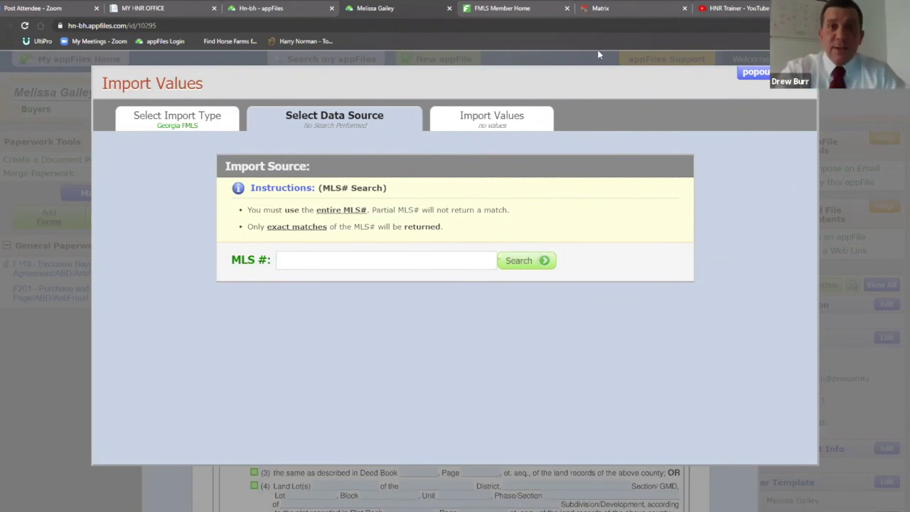
pyautogui.click(640, 10)
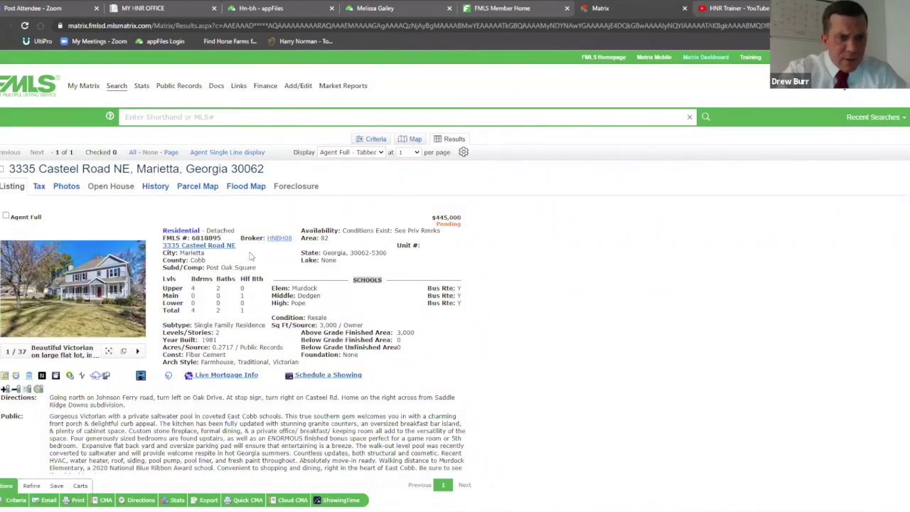
# Copy FMLS number 6818895 from the Matrix listing and go back to appFiles
pyautogui.moveTo(221, 238); pyautogui.dragTo(190, 238)
pyautogui.rightClick(206, 240)
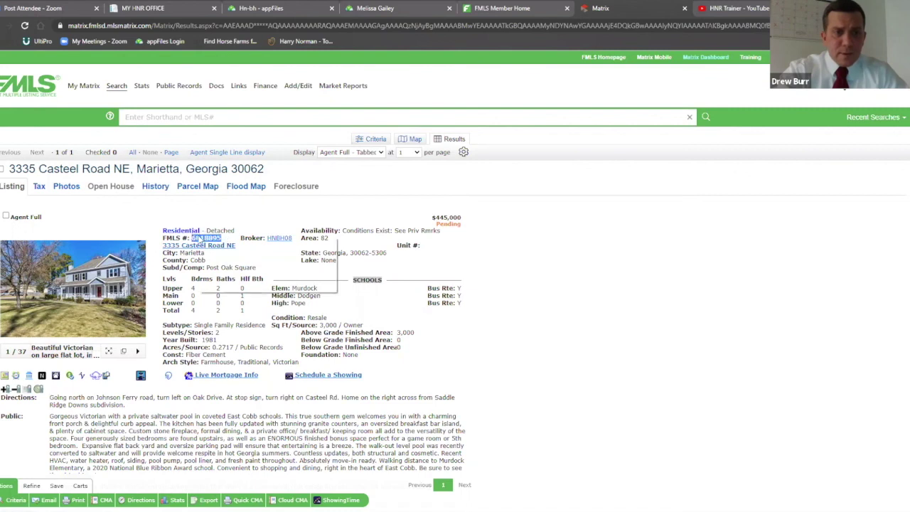
pyautogui.click(214, 246)
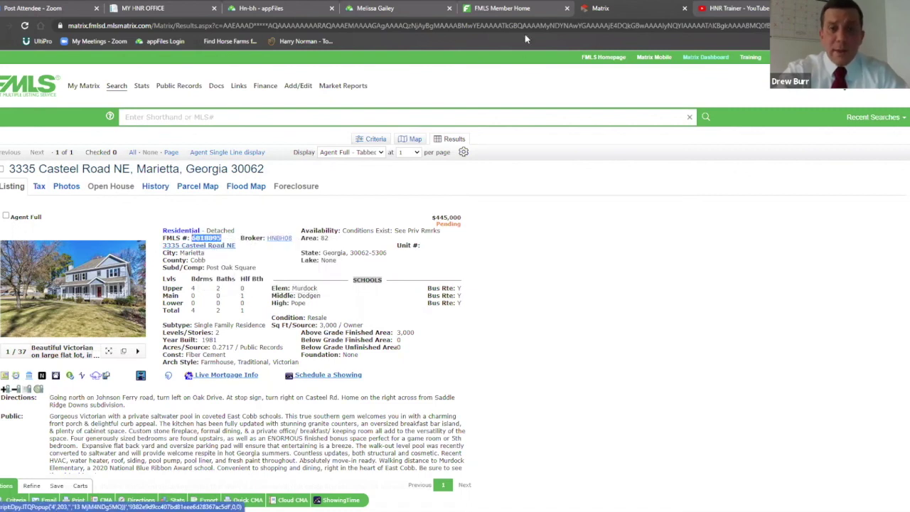
pyautogui.click(375, 8)
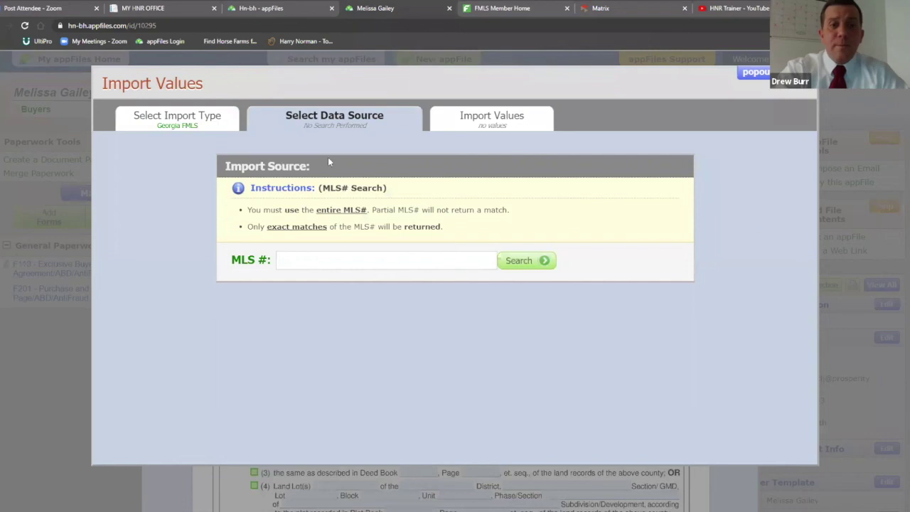
# Paste 6818895 as the MLS#, search, and choose the found listing as the source
pyautogui.rightClick(283, 263)
pyautogui.click(307, 342)
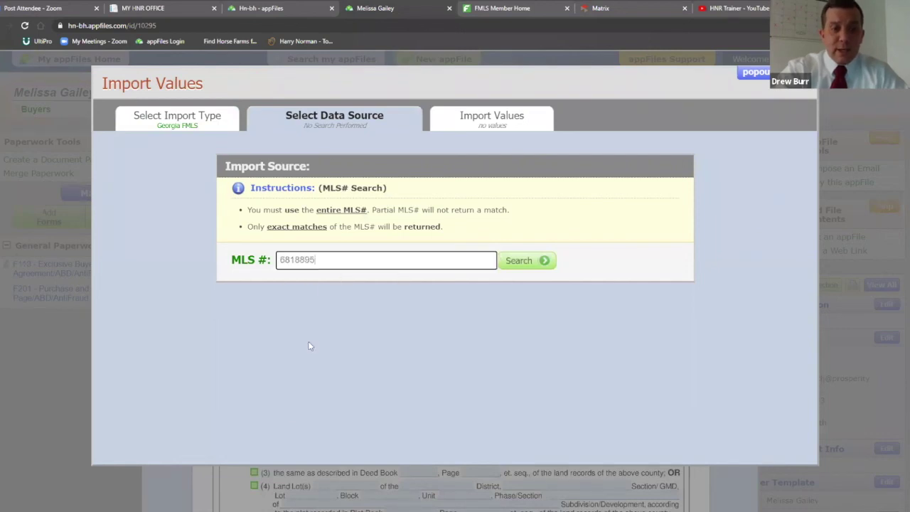
pyautogui.click(544, 260)
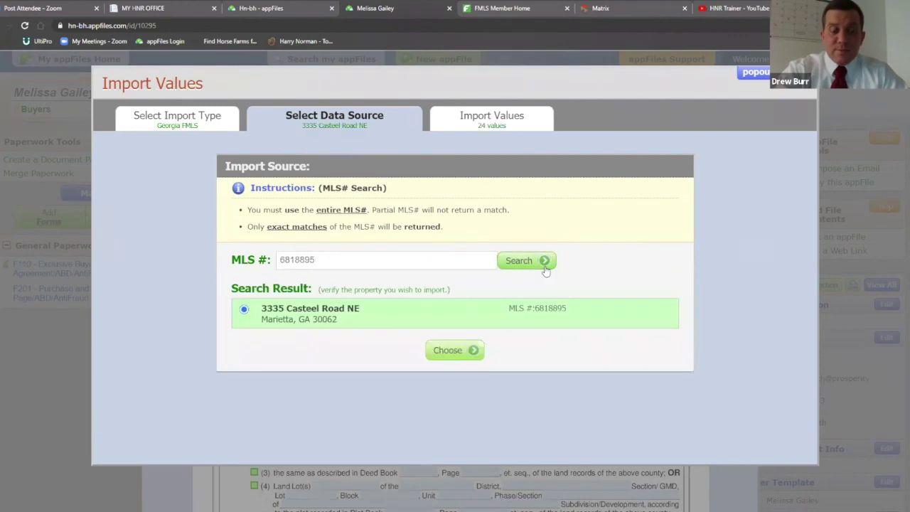
pyautogui.click(455, 349)
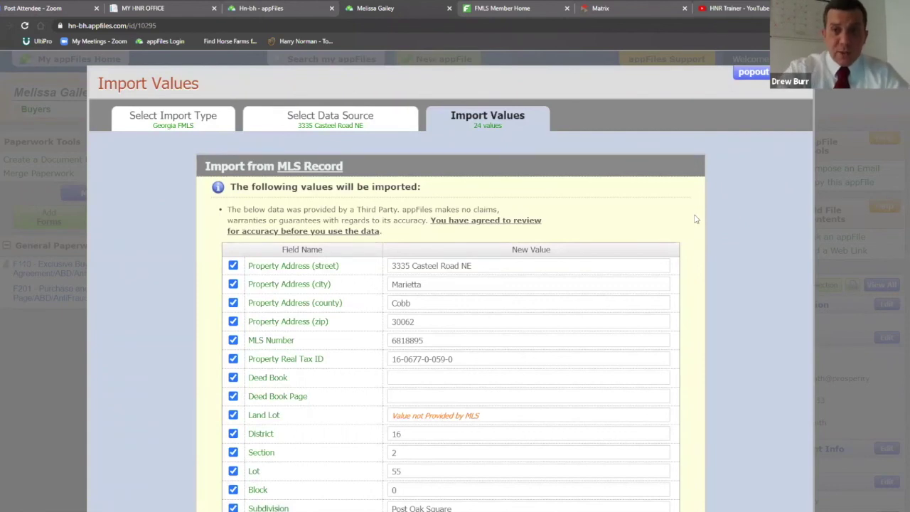
# Review the 24 MLS values, acknowledge the disclaimer, and import them into the F201
pyautogui.scroll(-3, 705, 271)
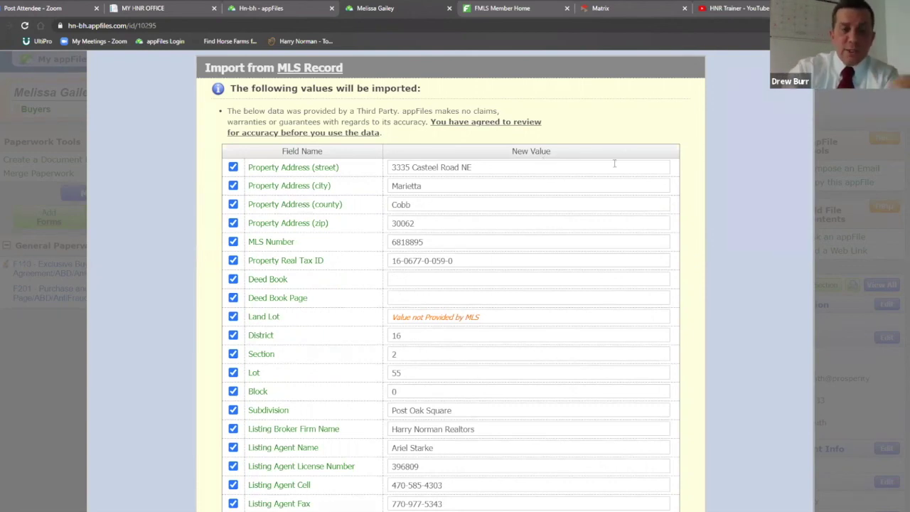
pyautogui.scroll(-2, 627, 207)
pyautogui.scroll(-2, 627, 207)
pyautogui.scroll(-2, 630, 199)
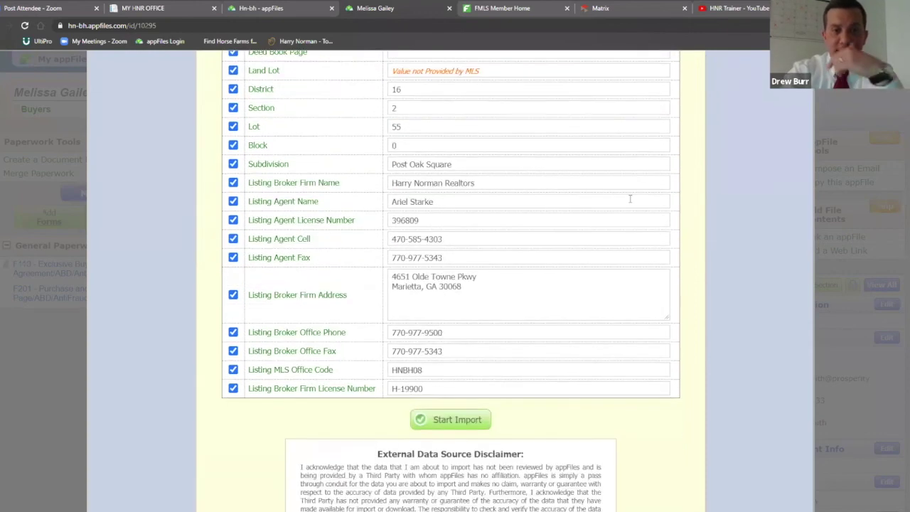
pyautogui.scroll(1, 630, 199)
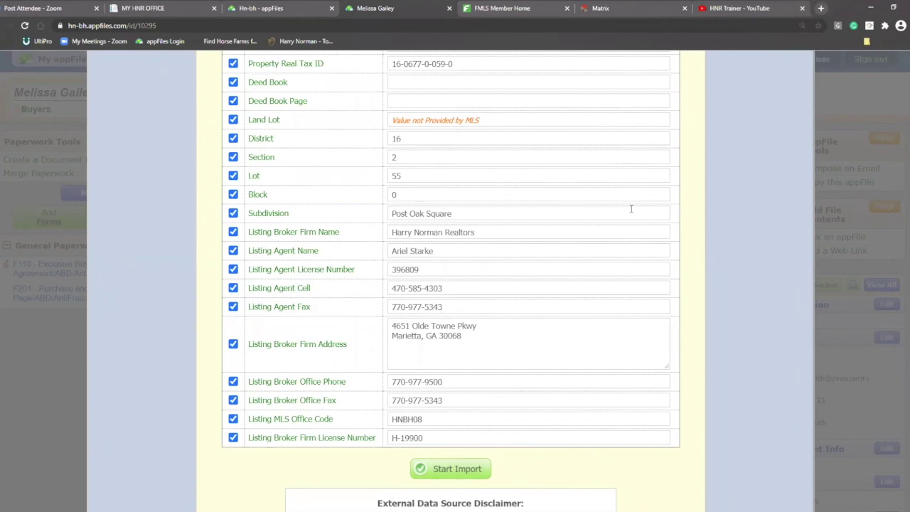
pyautogui.scroll(3, 625, 211)
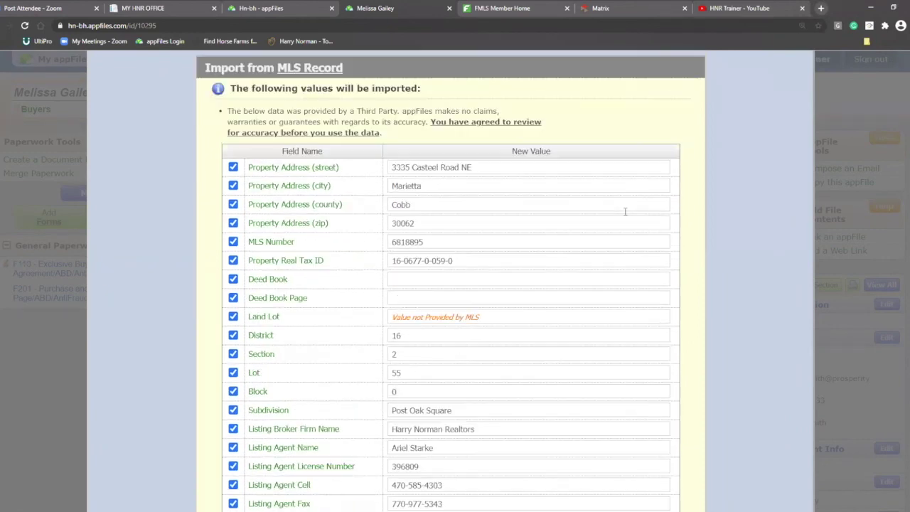
pyautogui.scroll(-1, 626, 216)
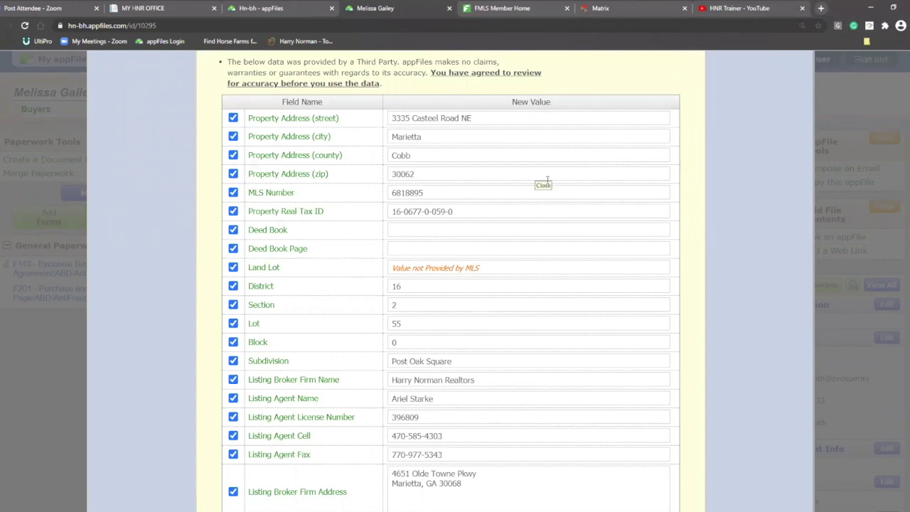
pyautogui.scroll(-3, 704, 149)
pyautogui.scroll(-6, 699, 148)
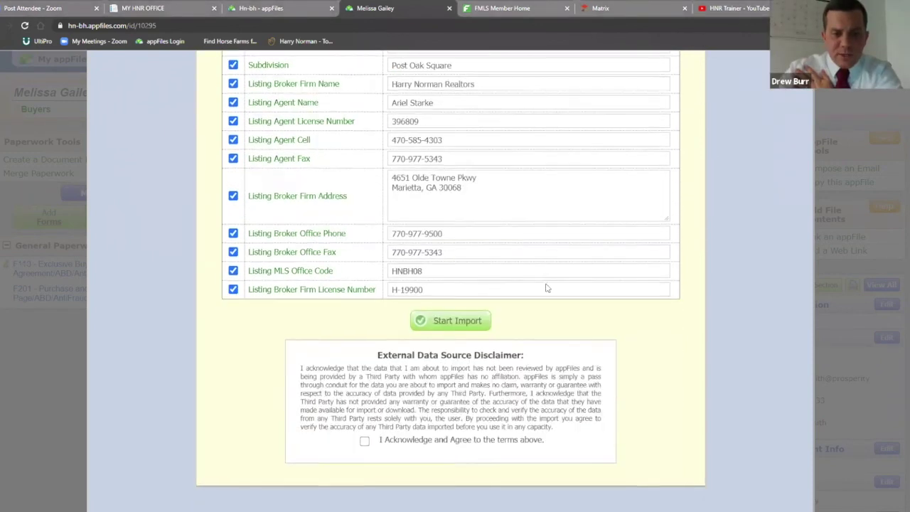
pyautogui.scroll(-1, 455, 355)
pyautogui.click(364, 420)
pyautogui.click(456, 300)
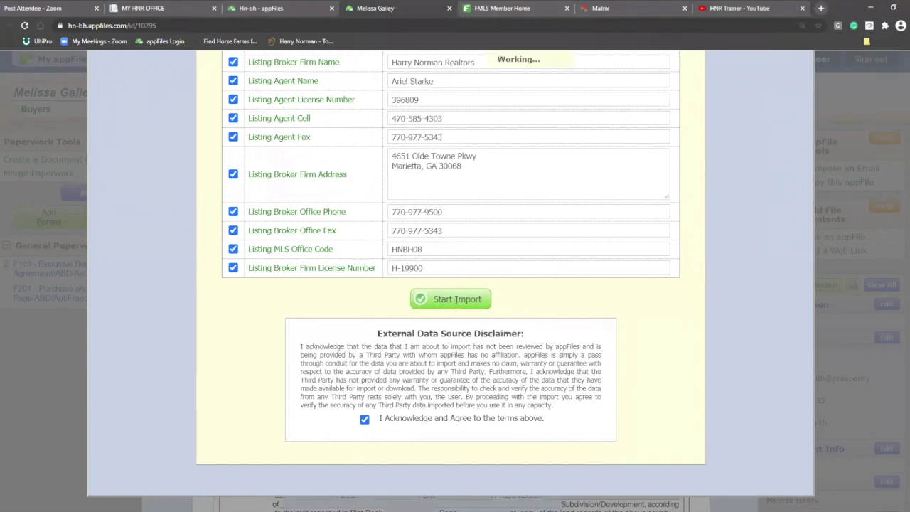
pyautogui.click(527, 442)
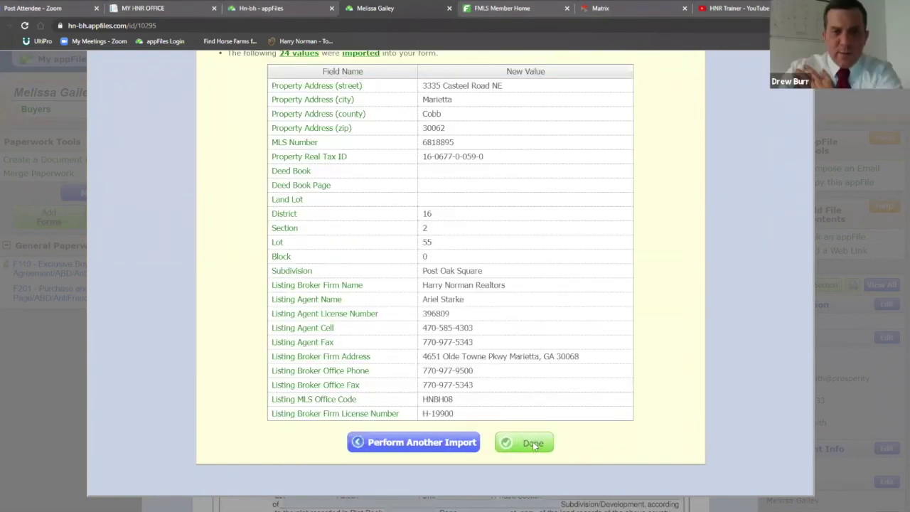
# Look over the MLS-filled pages 1–5 of the F201, then move to pages 6–10
pyautogui.scroll(-5, 638, 293)
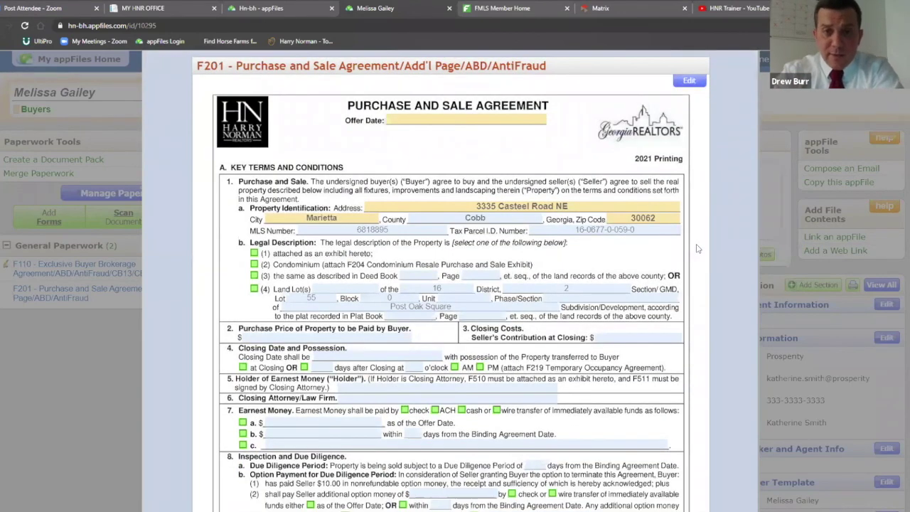
pyautogui.scroll(3, 704, 277)
pyautogui.scroll(-4, 706, 285)
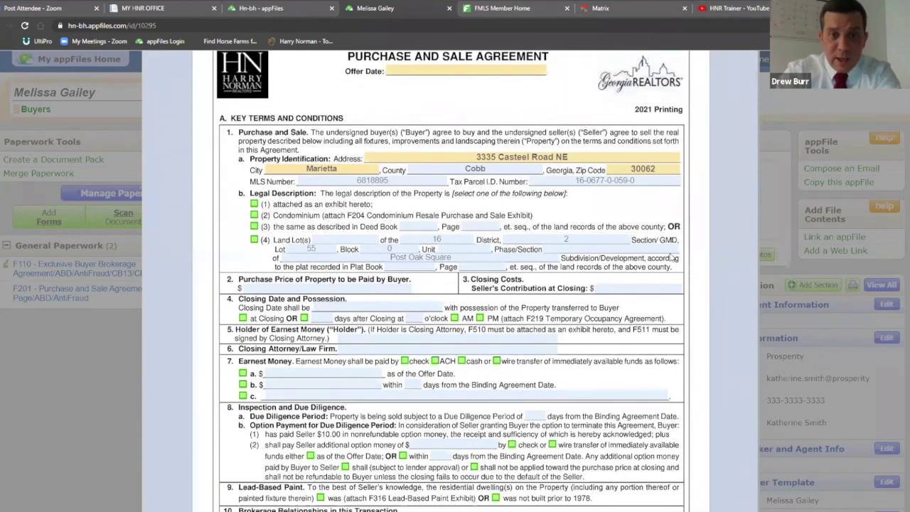
pyautogui.scroll(-5, 423, 315)
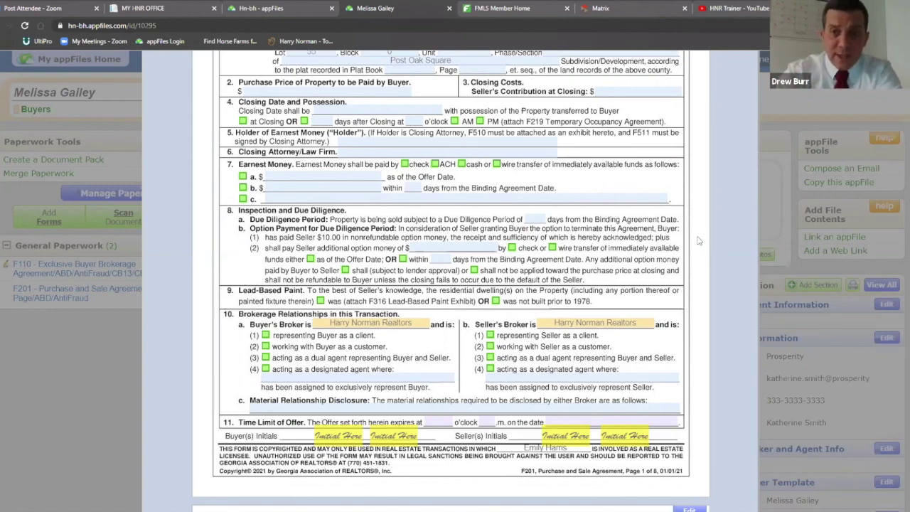
pyautogui.scroll(-10, 699, 240)
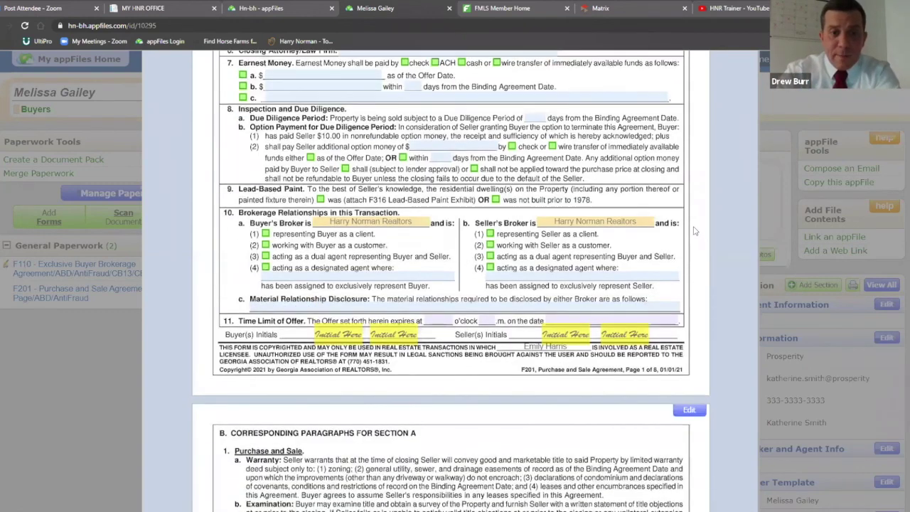
pyautogui.scroll(15, 694, 228)
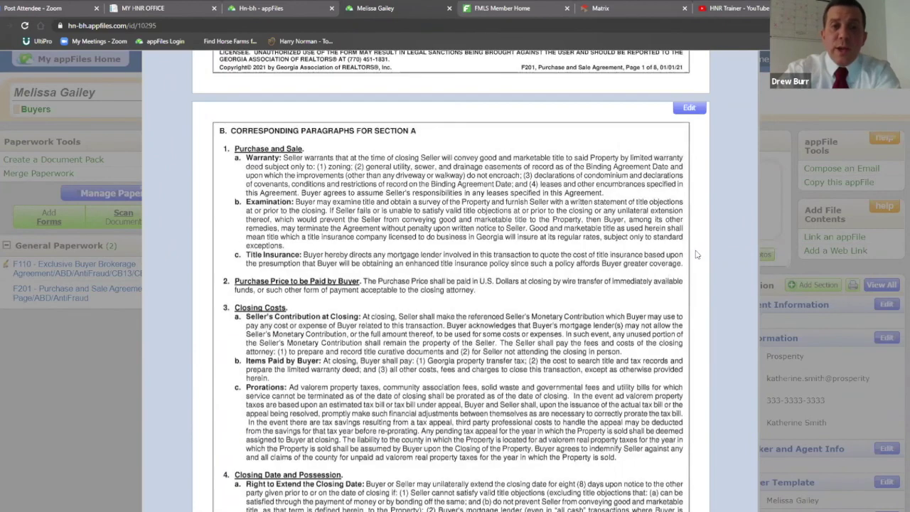
pyautogui.scroll(-2, 695, 251)
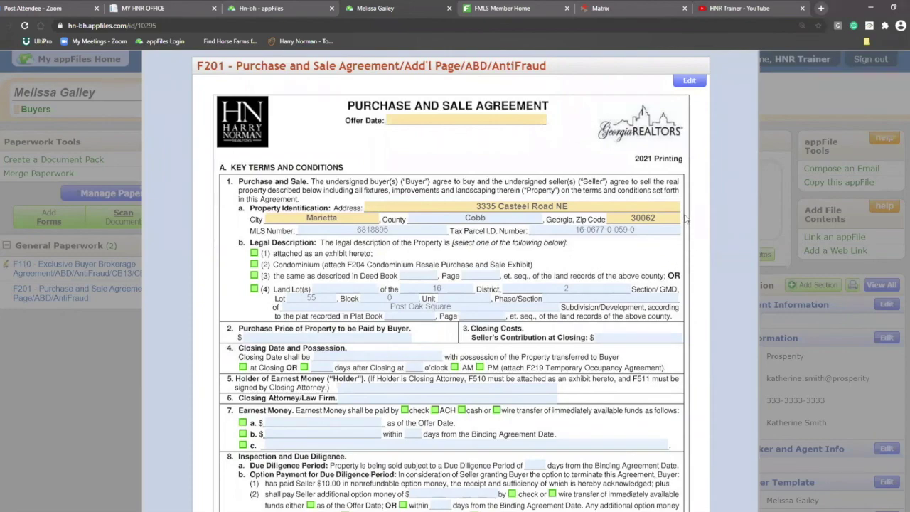
pyautogui.scroll(-15, 686, 213)
pyautogui.scroll(-20, 687, 211)
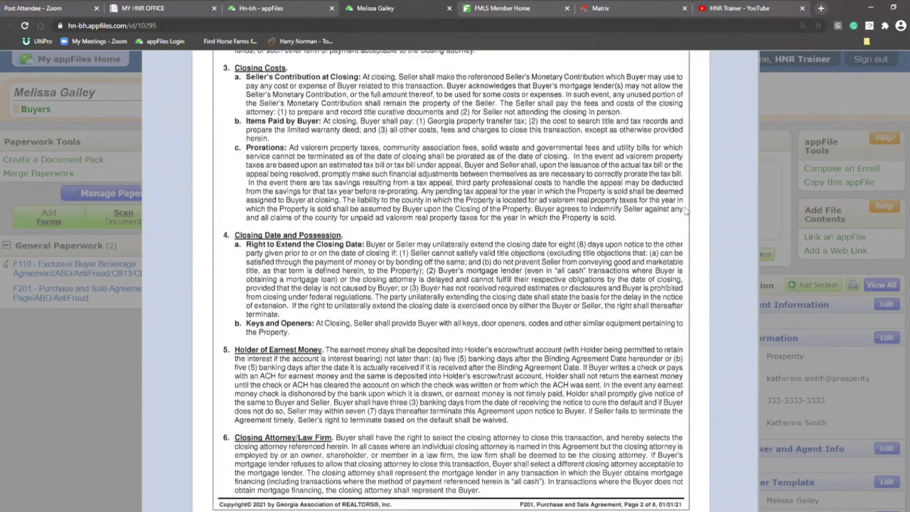
pyautogui.scroll(-8, 687, 211)
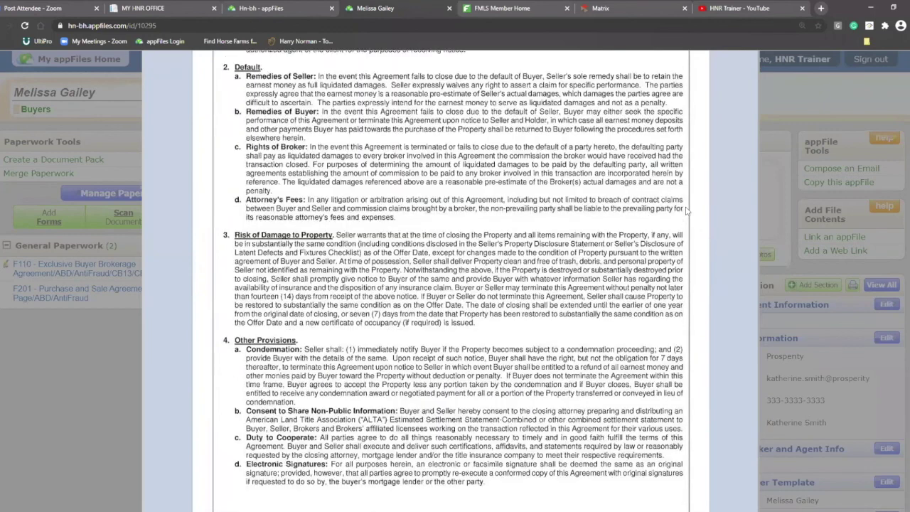
pyautogui.click(677, 399)
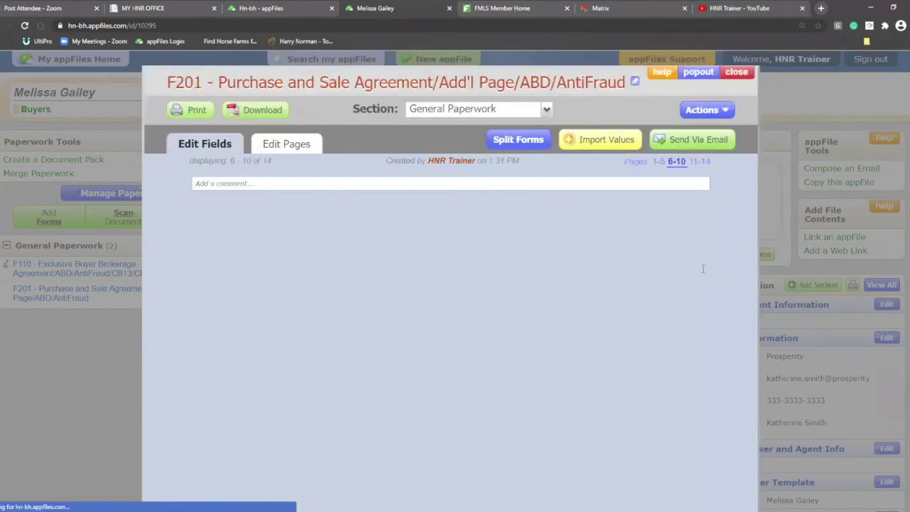
# Scroll pages 6–10 down to the buyer and brokerage signature blocks
pyautogui.scroll(-3, 715, 248)
pyautogui.scroll(-20, 716, 245)
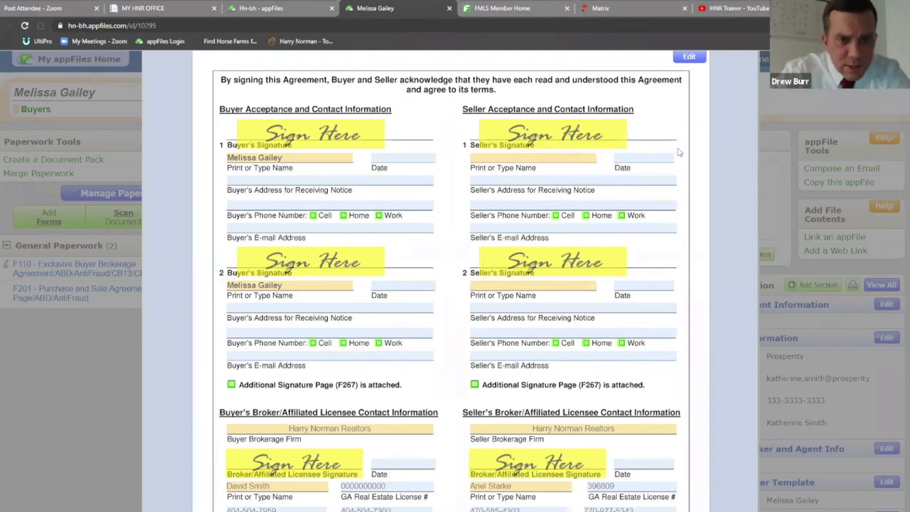
# Review the F201 signature blocks and special stipulations, then scroll back up to pages 1–5
pyautogui.scroll(-2, 688, 164)
pyautogui.scroll(-3, 688, 167)
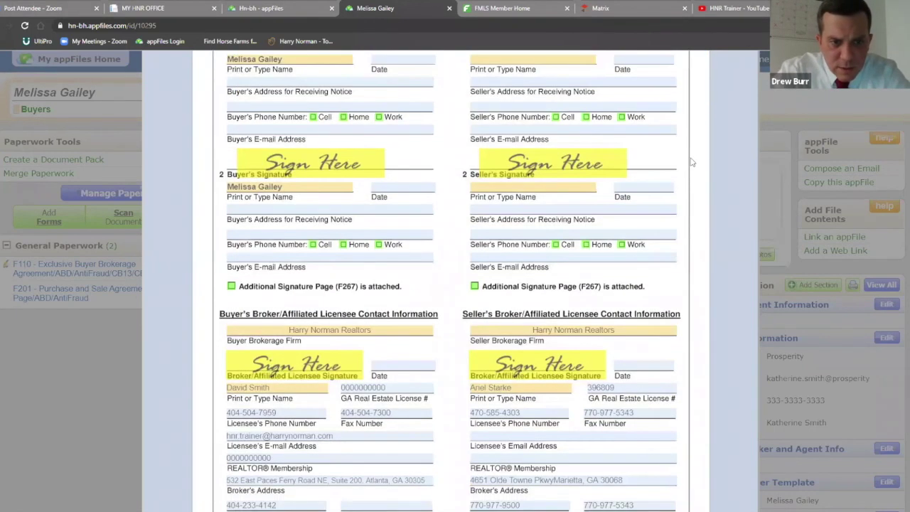
pyautogui.scroll(3, 693, 162)
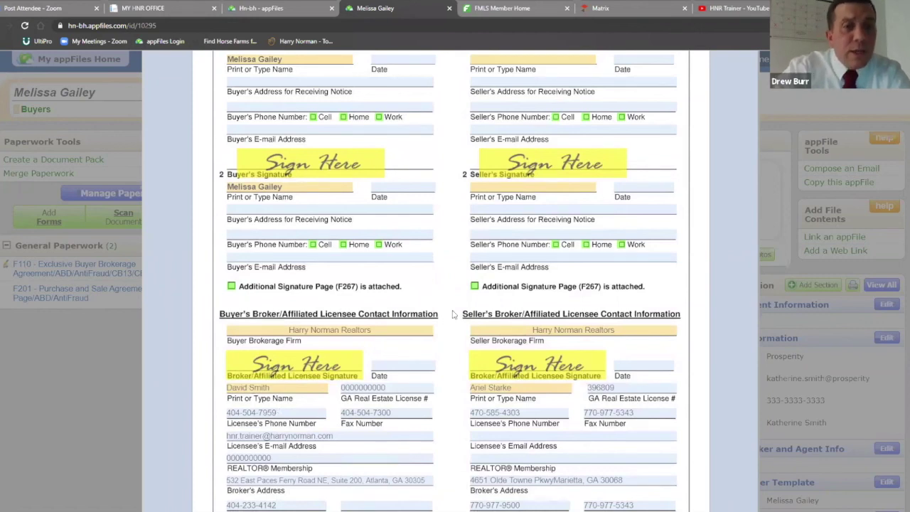
pyautogui.scroll(2, 453, 318)
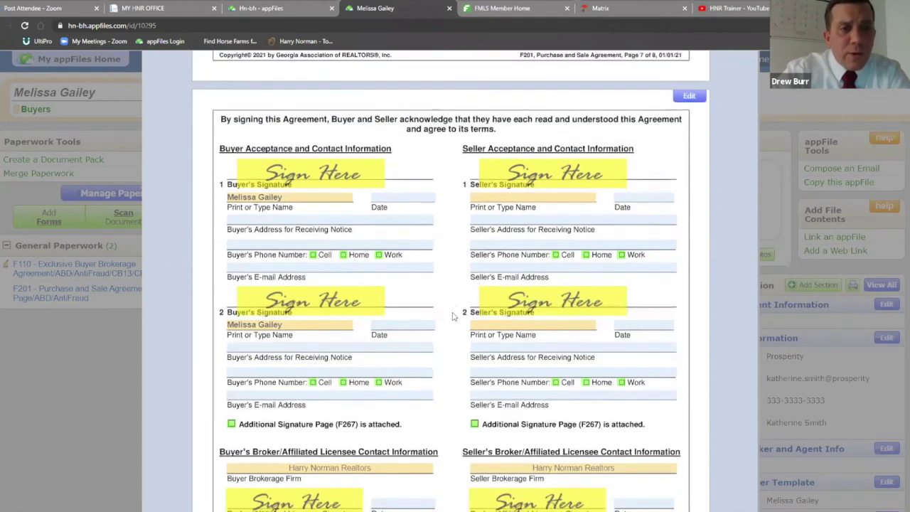
pyautogui.scroll(-2, 452, 312)
pyautogui.scroll(-1, 243, 348)
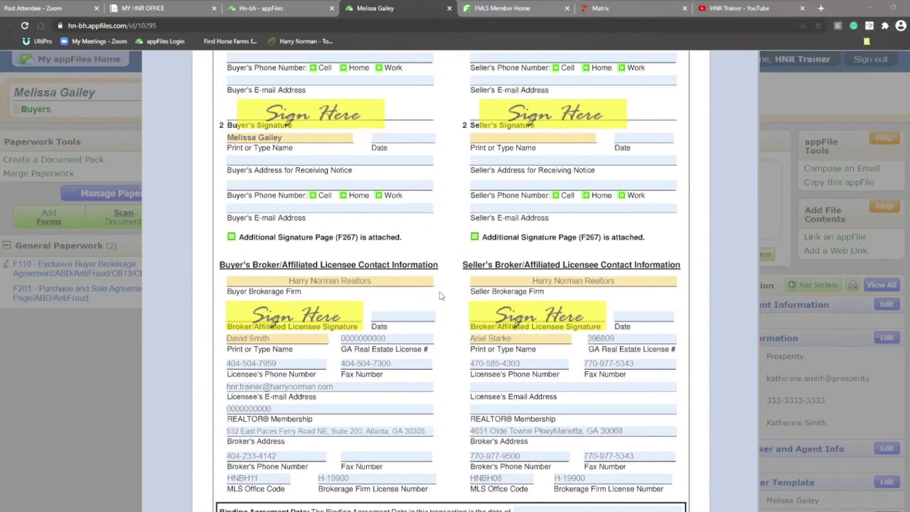
pyautogui.scroll(-1, 439, 296)
pyautogui.scroll(1, 440, 296)
pyautogui.scroll(2, 444, 295)
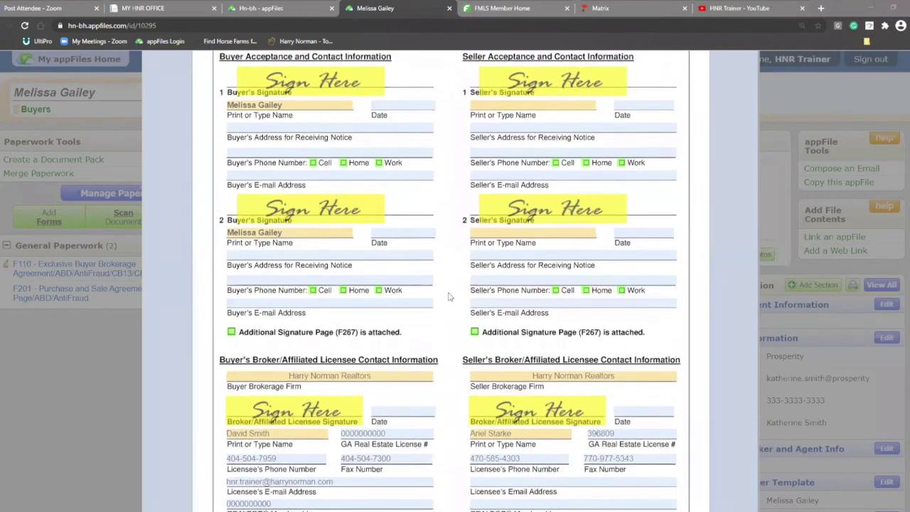
pyautogui.scroll(15, 449, 296)
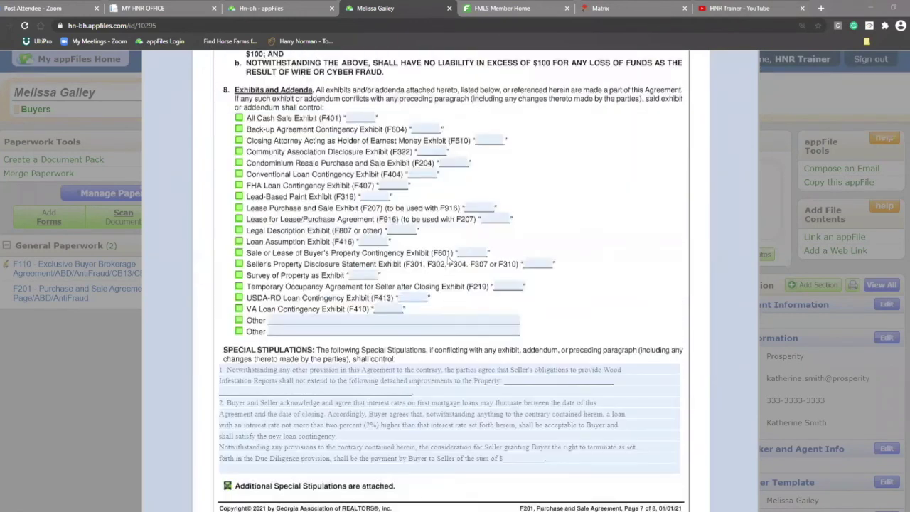
pyautogui.scroll(10, 448, 262)
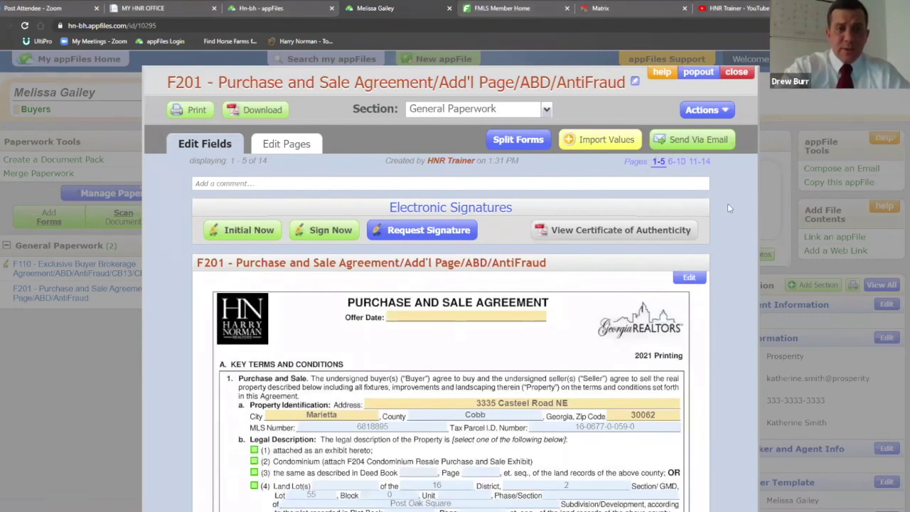
pyautogui.click(589, 141)
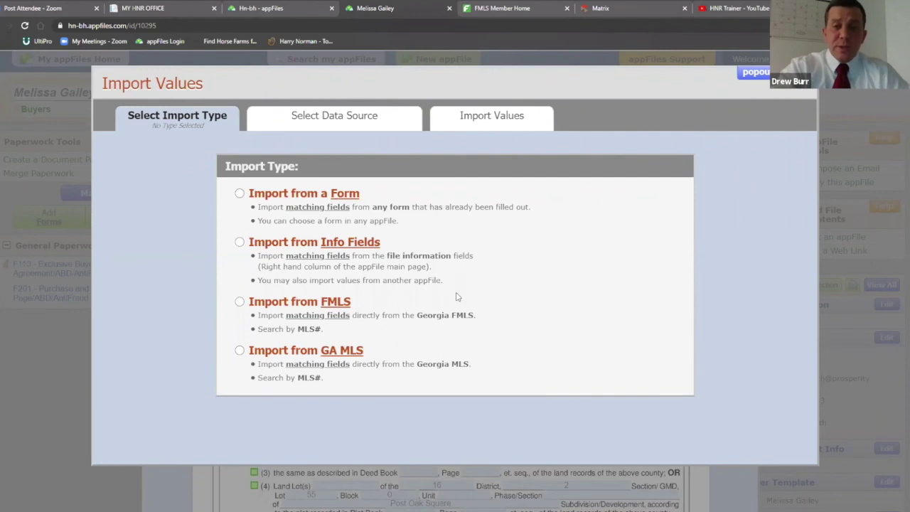
pyautogui.click(792, 71)
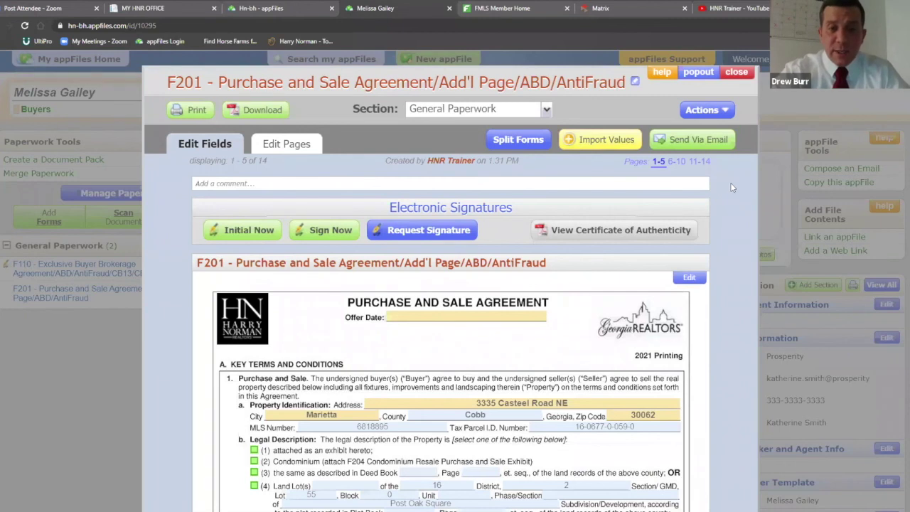
pyautogui.scroll(-2, 730, 183)
pyautogui.scroll(2, 732, 188)
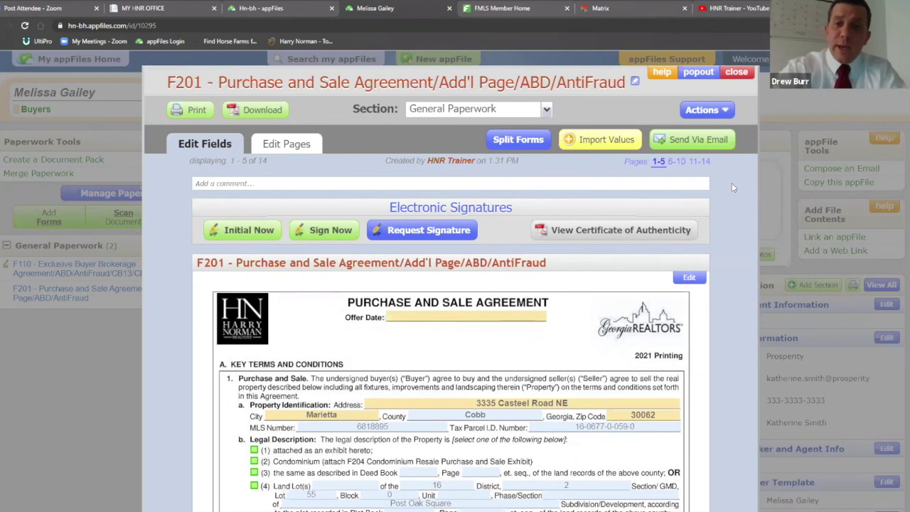
# Close the F201 form popup and scroll the buyer's appFile overview back to the top
pyautogui.click(736, 72)
pyautogui.scroll(-3, 759, 369)
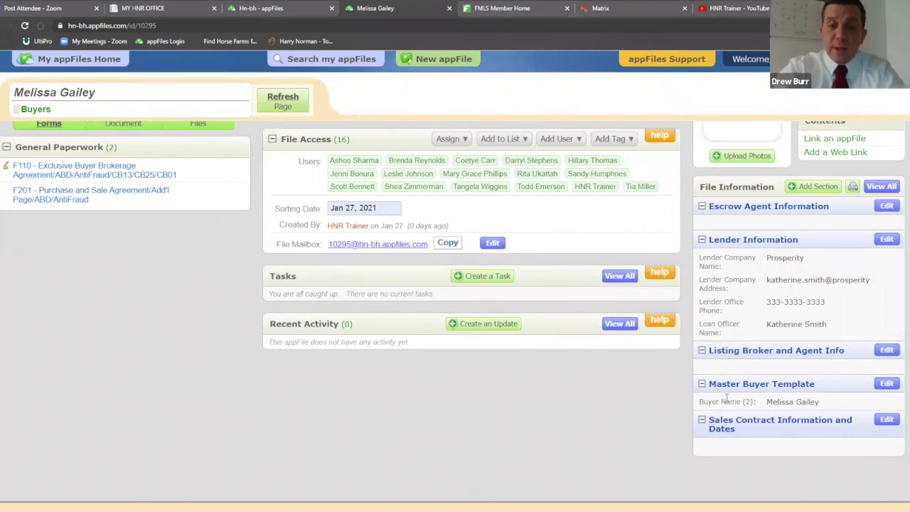
pyautogui.scroll(1, 668, 419)
pyautogui.scroll(2, 672, 424)
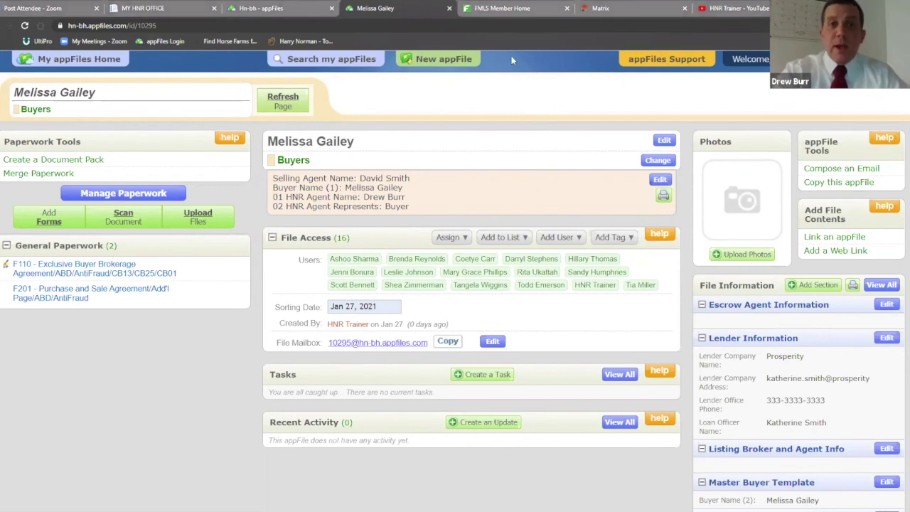
# Switch to the Matrix listing tab and open the listing's Documents page in Remine Docs
pyautogui.click(510, 8)
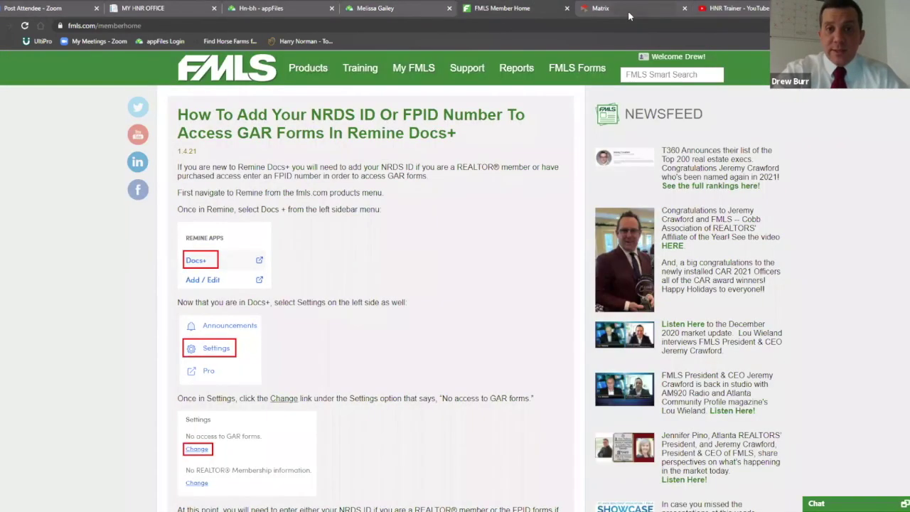
pyautogui.click(600, 8)
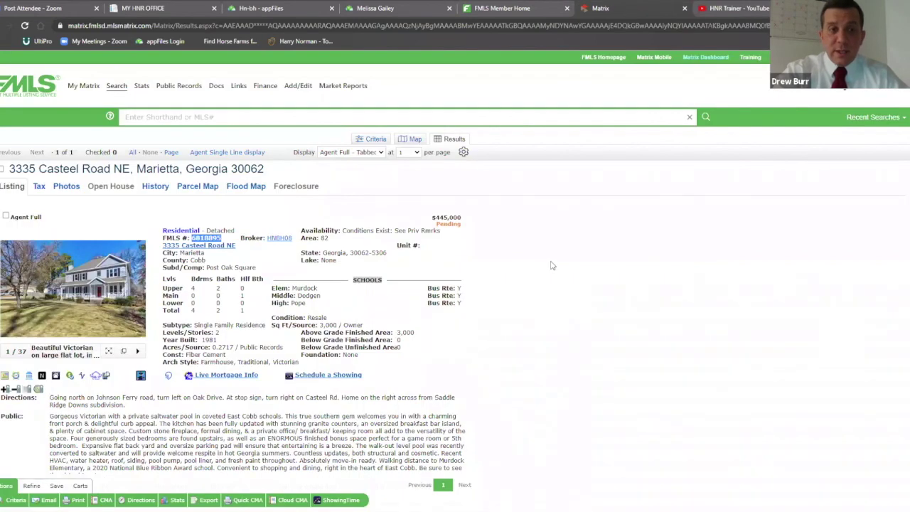
pyautogui.scroll(-1, 559, 252)
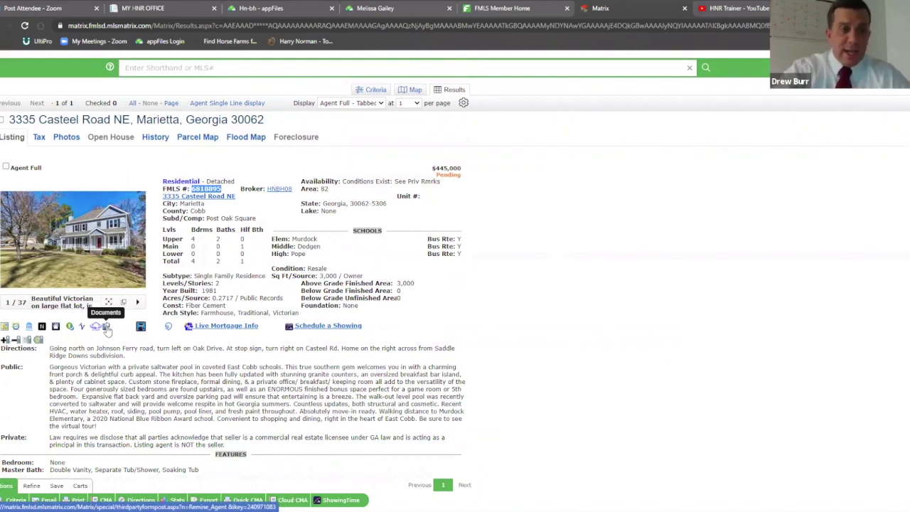
pyautogui.click(106, 328)
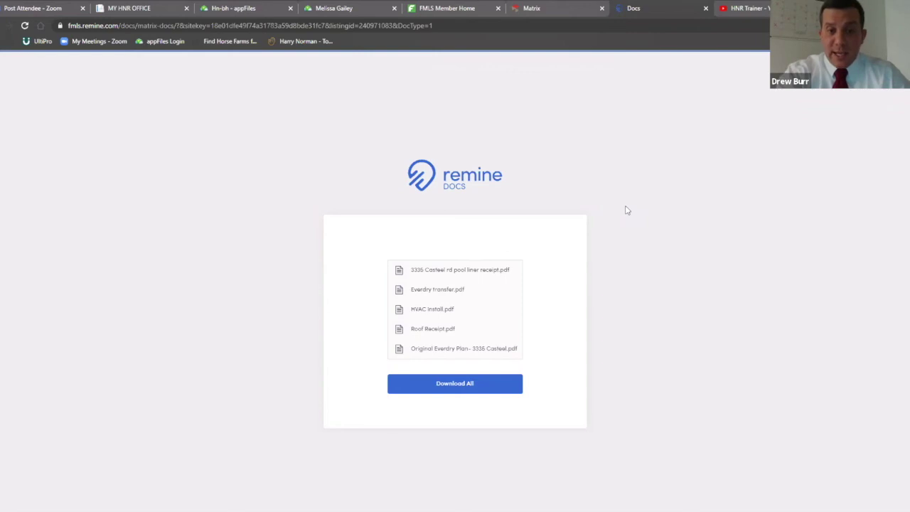
# Download all five listing PDFs at once as a Remine Docs Export zip
pyautogui.click(468, 386)
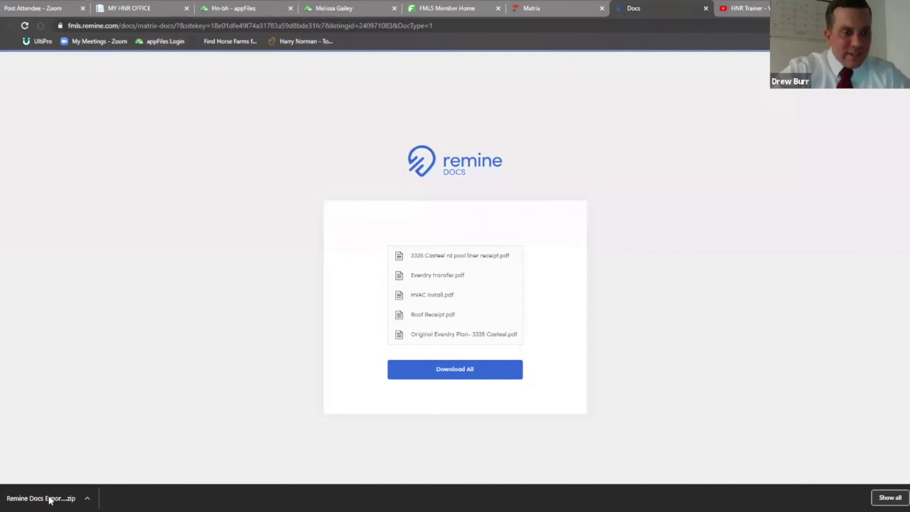
# Show the downloaded zip in its folder, then go back through the listing tabs to the buyer's appFile
pyautogui.click(86, 499)
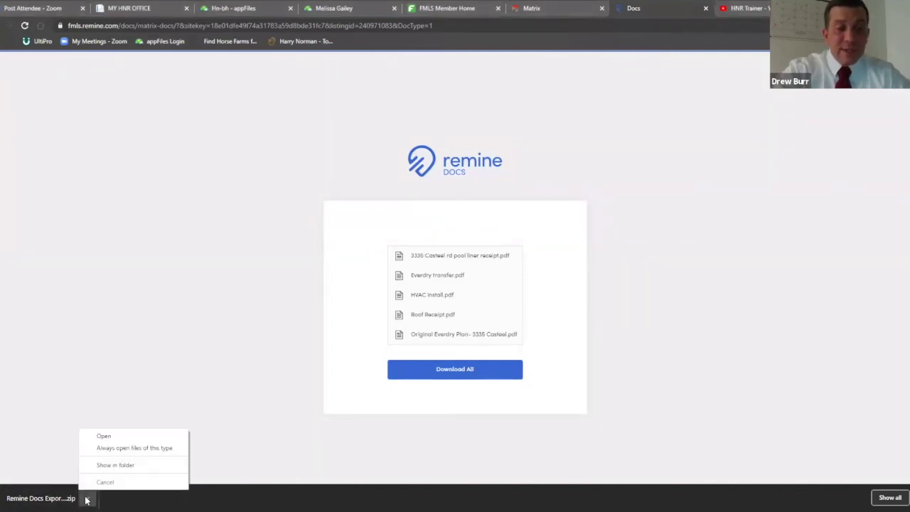
pyautogui.click(115, 465)
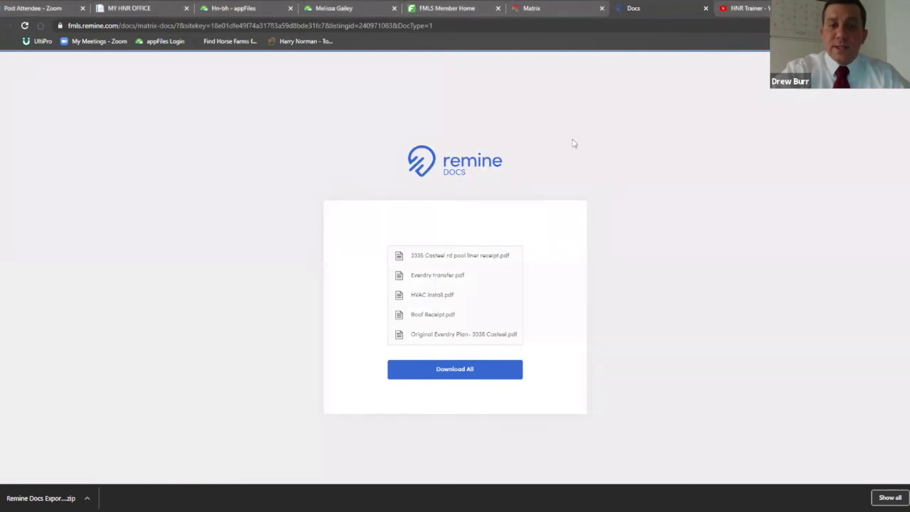
pyautogui.click(549, 6)
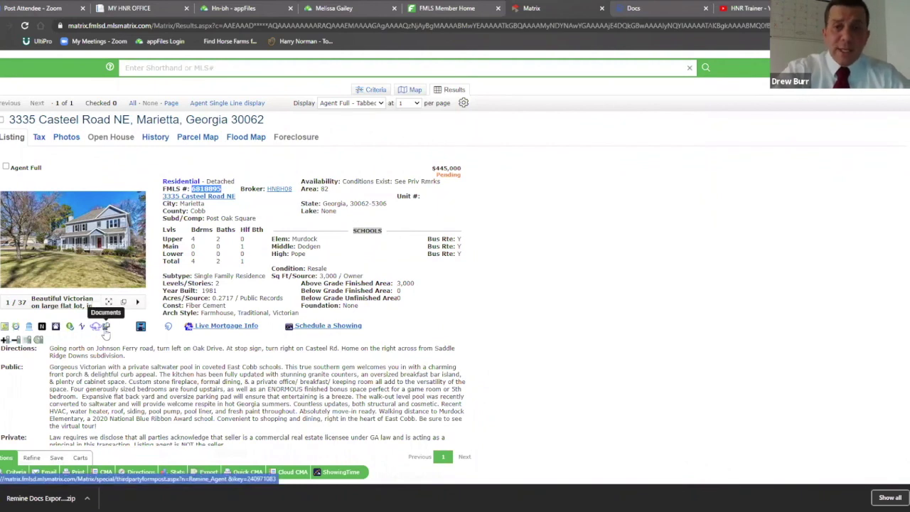
pyautogui.click(104, 328)
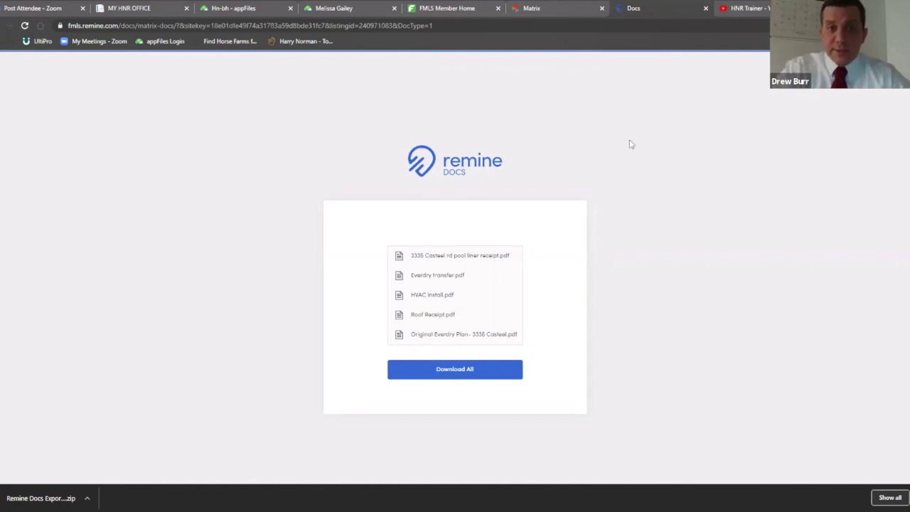
pyautogui.click(332, 8)
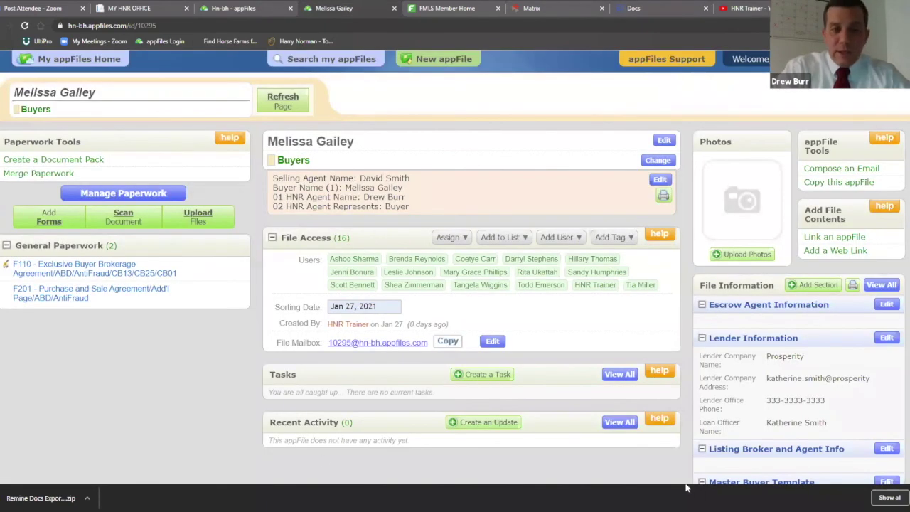
# Start Upload Files on the buyer's appFile and browse for files on the computer
pyautogui.click(198, 217)
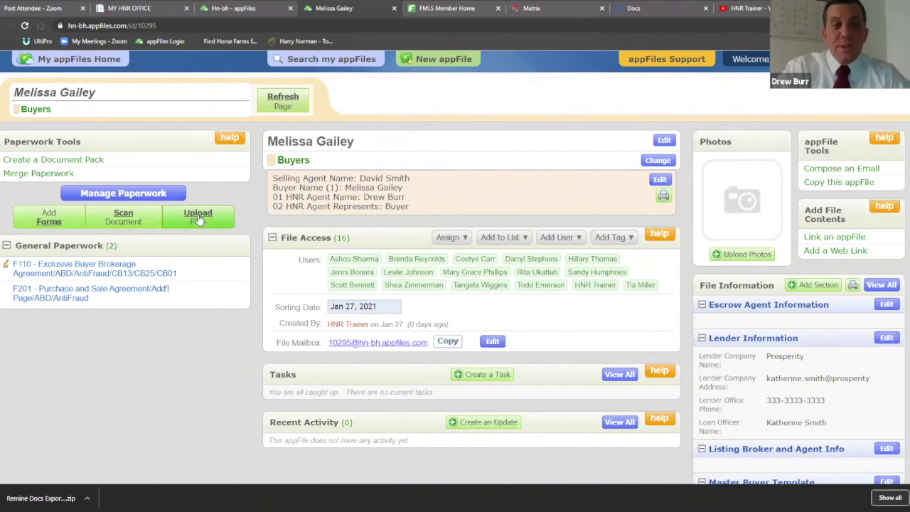
pyautogui.scroll(-2, 256, 299)
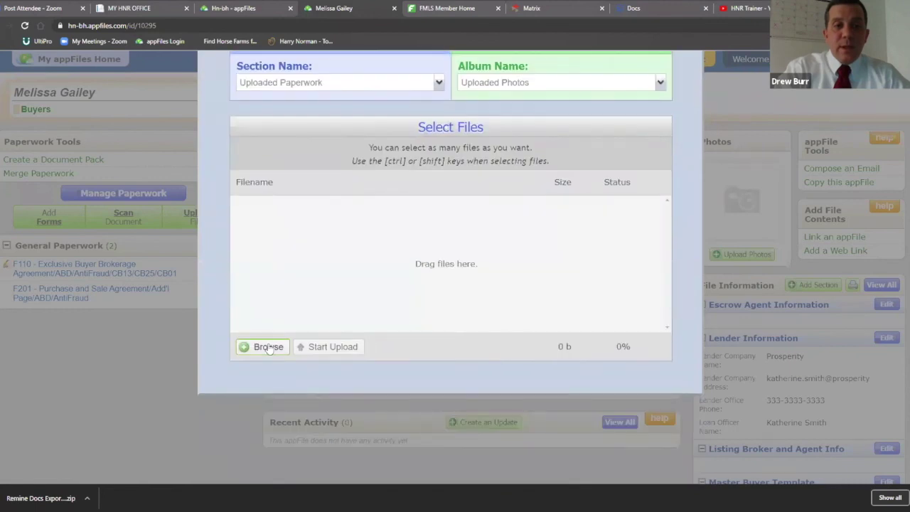
pyautogui.scroll(1, 266, 347)
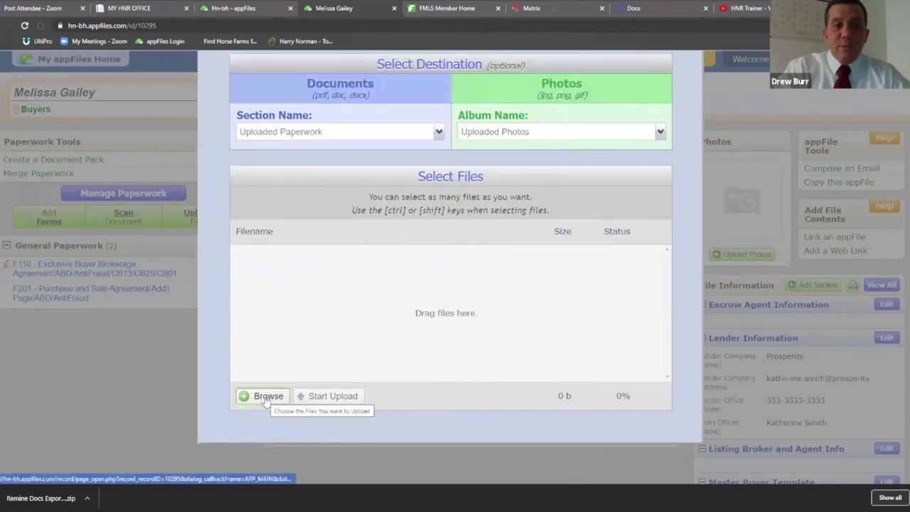
pyautogui.click(266, 398)
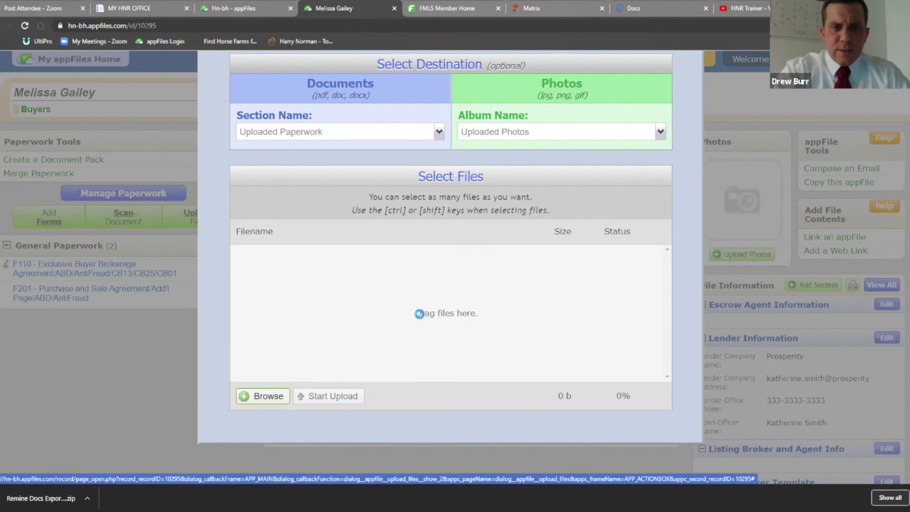
# From the Desktop, shift-select the five PDFs starting at Original Everdry Plan and add them for upload
pyautogui.click(419, 314)
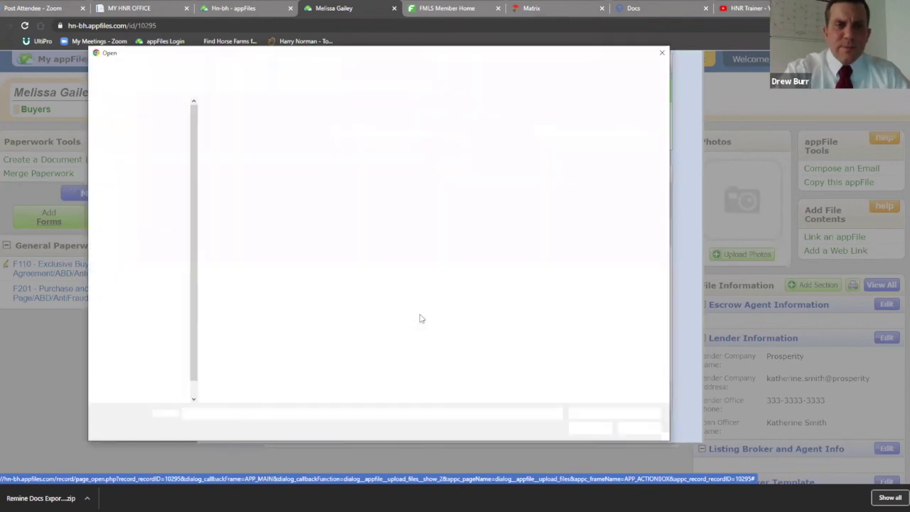
pyautogui.click(125, 122)
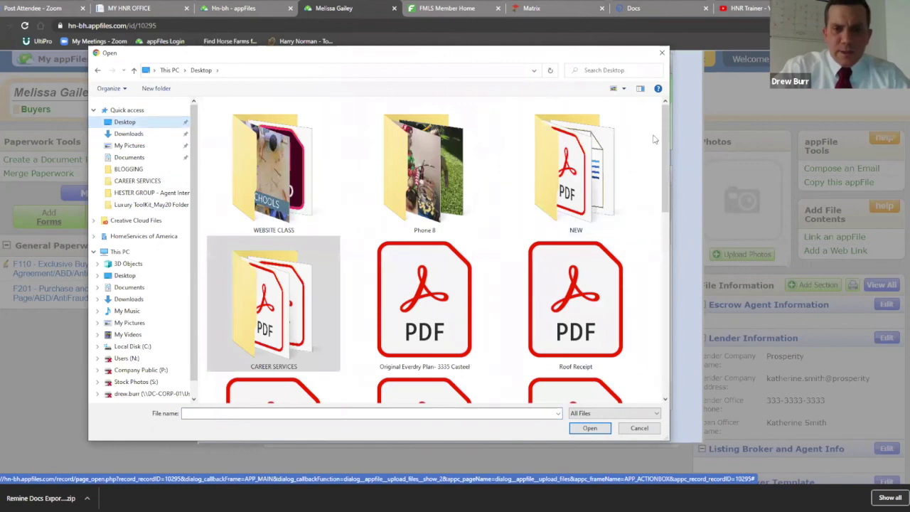
pyautogui.moveTo(663, 120); pyautogui.dragTo(670, 160)
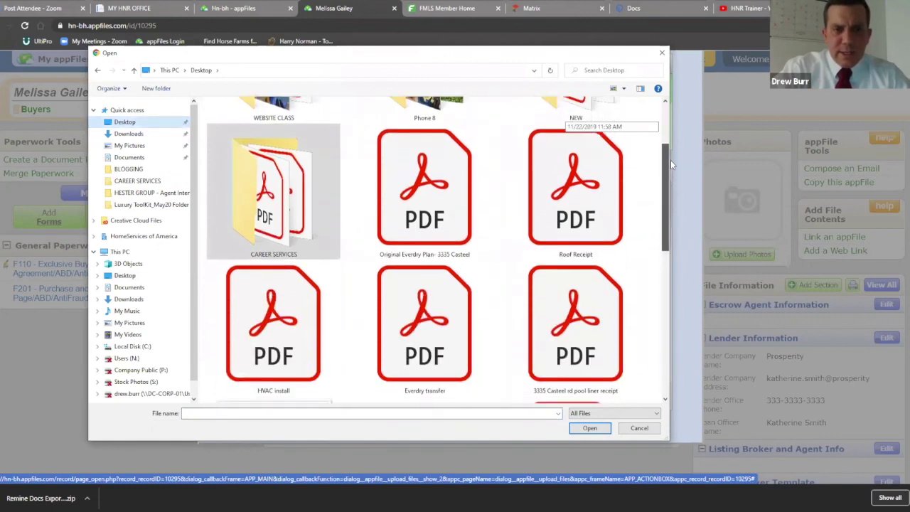
pyautogui.press('o')
pyautogui.moveTo(664, 214); pyautogui.dragTo(676, 207)
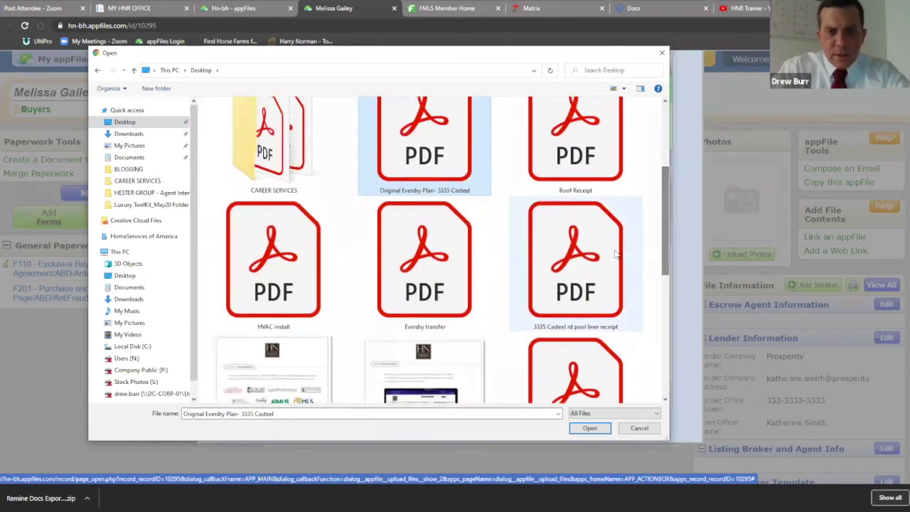
pyautogui.keyDown('shift'); pyautogui.click(576, 263); pyautogui.keyUp('shift')
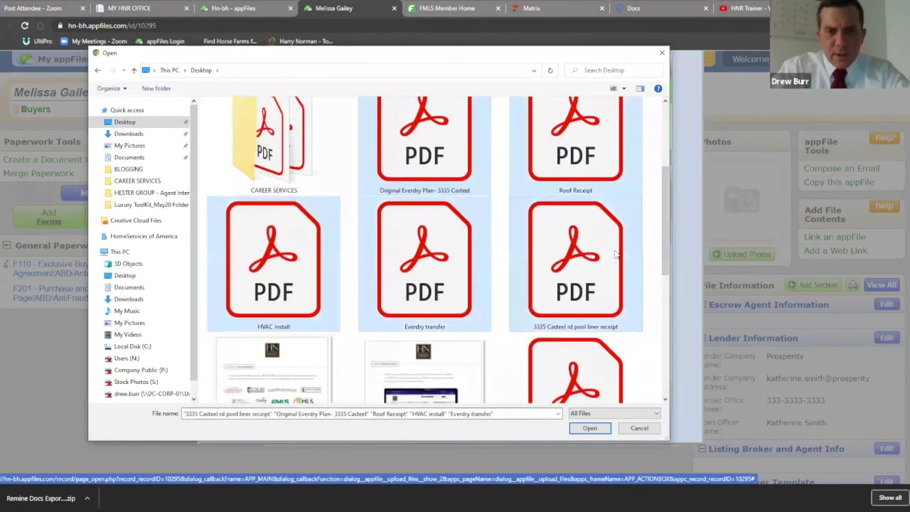
pyautogui.click(589, 428)
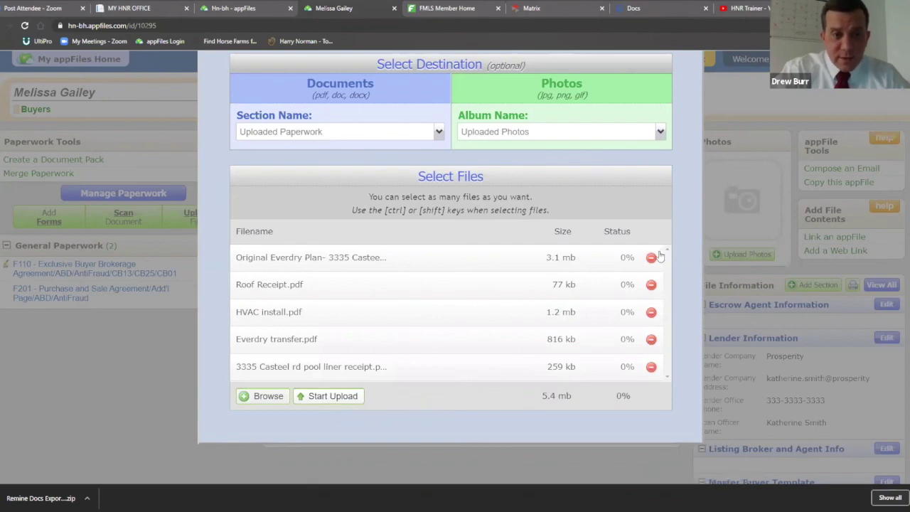
# Remove the pool liner receipt and Everdry transfer PDFs, then upload the remaining three and confirm
pyautogui.click(651, 368)
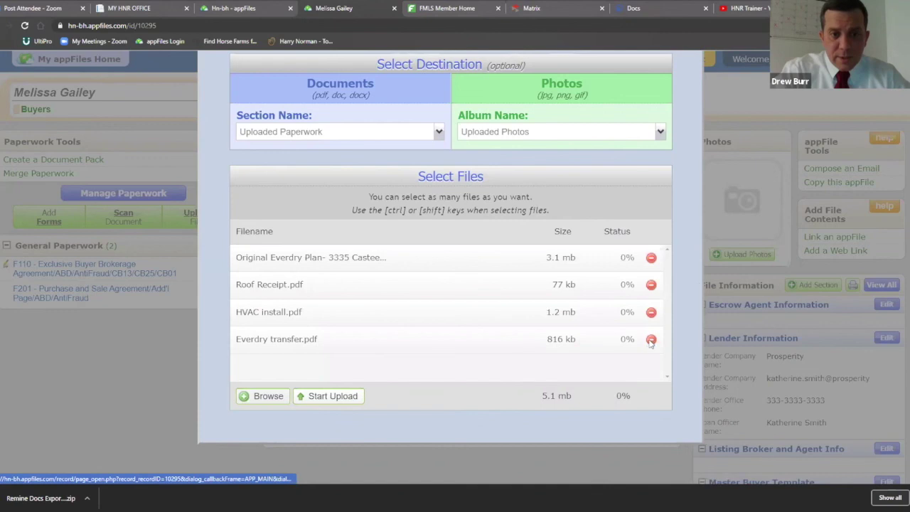
pyautogui.click(650, 339)
pyautogui.click(331, 396)
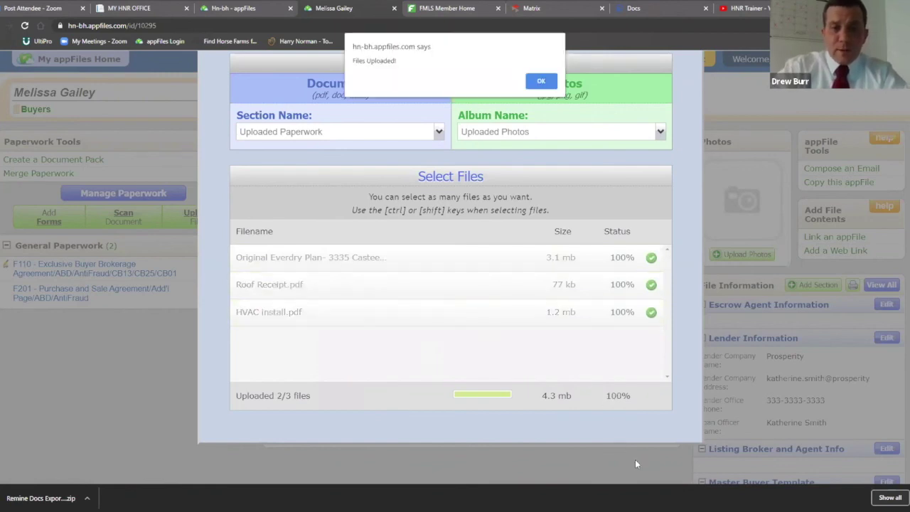
pyautogui.click(541, 81)
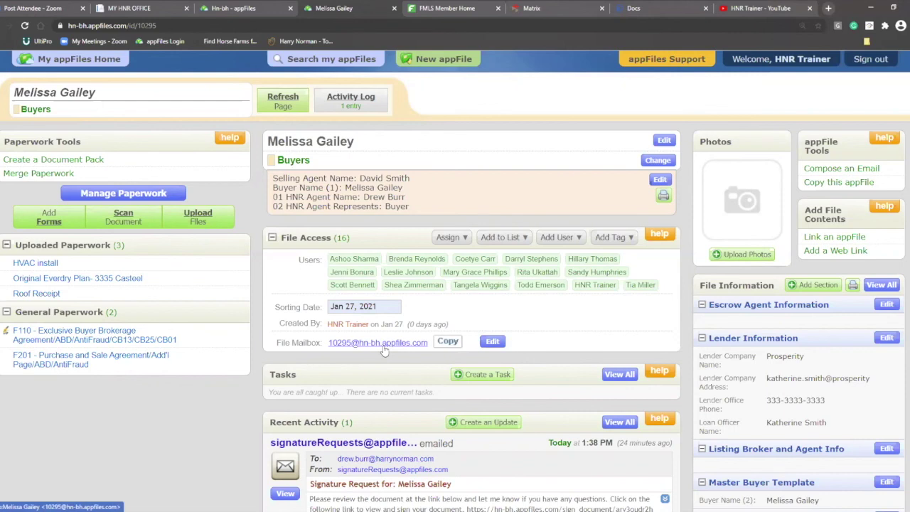
pyautogui.moveTo(428, 344); pyautogui.dragTo(327, 345)
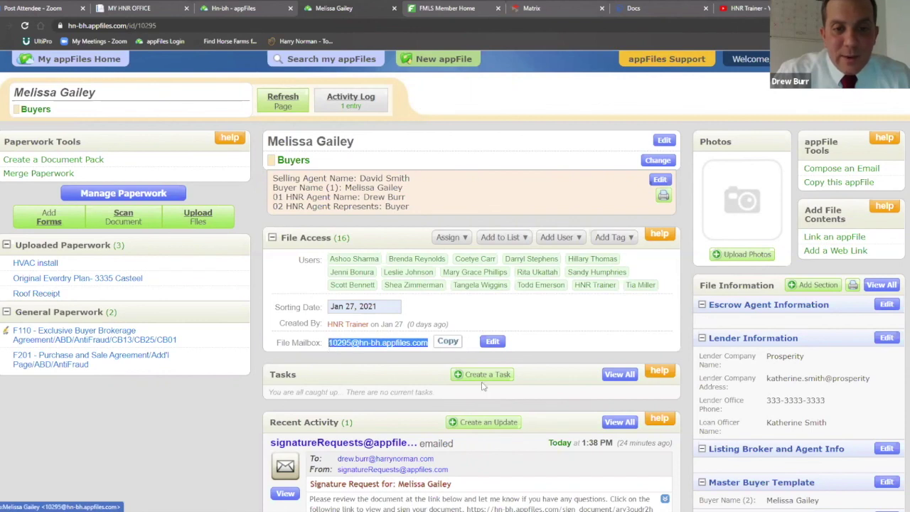
pyautogui.click(450, 342)
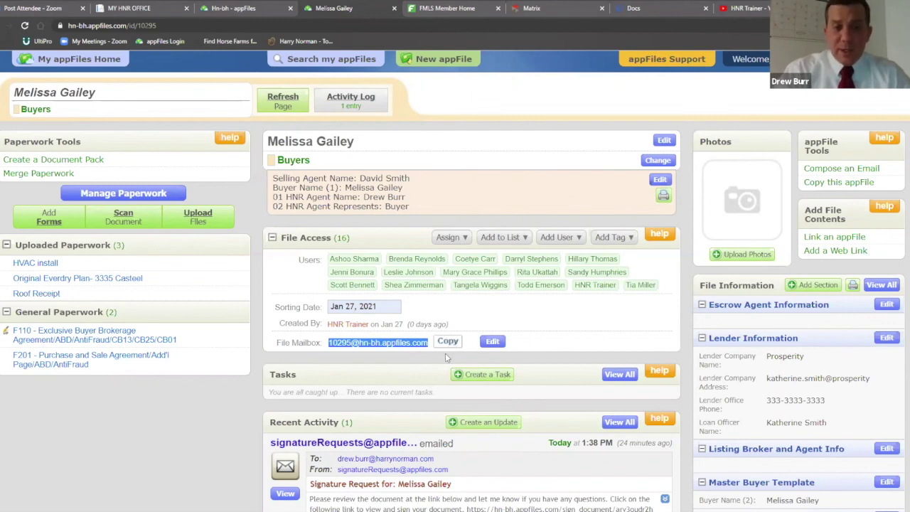
pyautogui.click(418, 359)
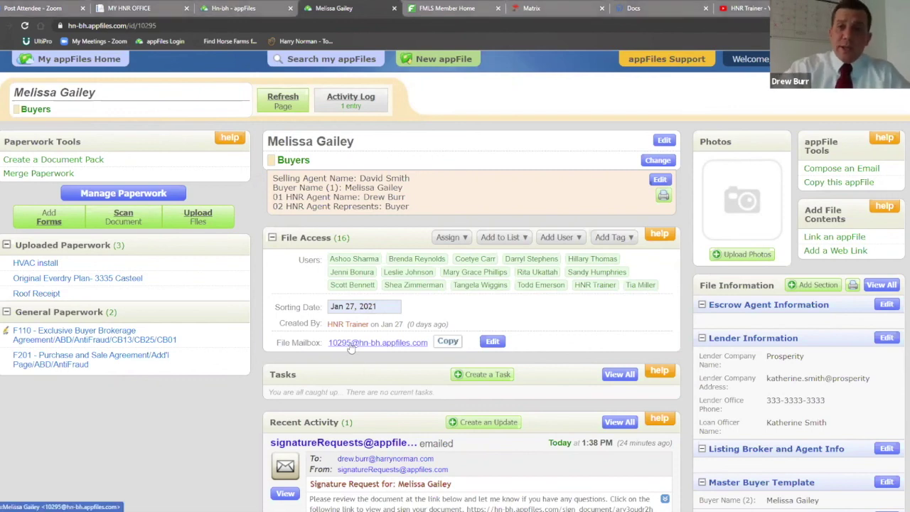
# Change the File Mailbox address from 10295 to one based on the buyer's name and save
pyautogui.click(492, 342)
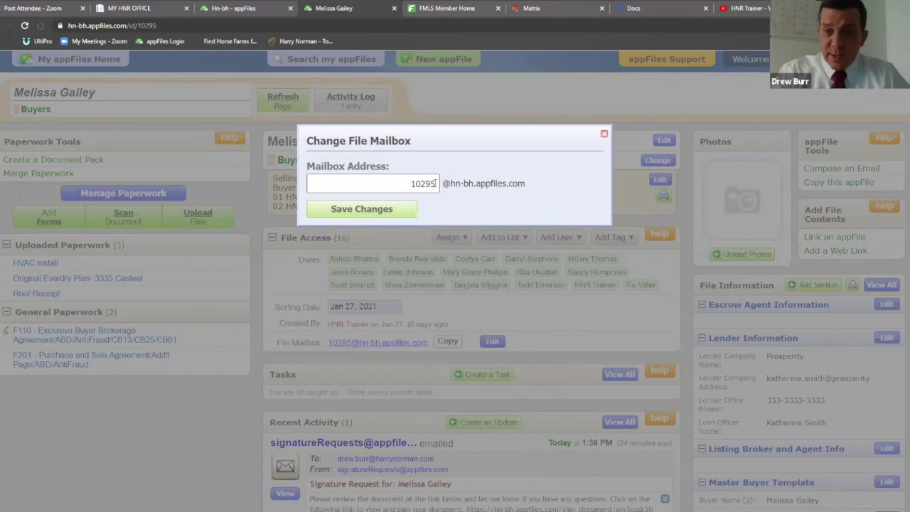
pyautogui.moveTo(435, 183); pyautogui.dragTo(381, 171)
pyautogui.press('BackSpace')
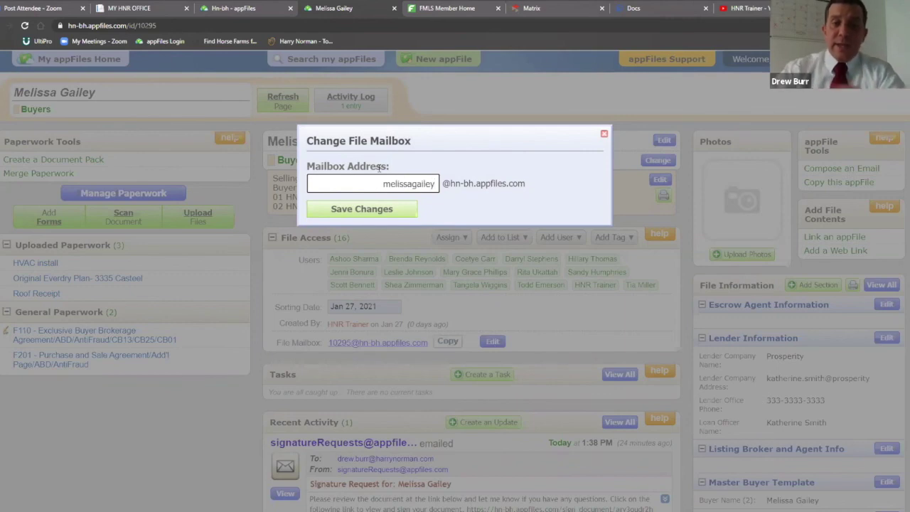
pyautogui.click(377, 213)
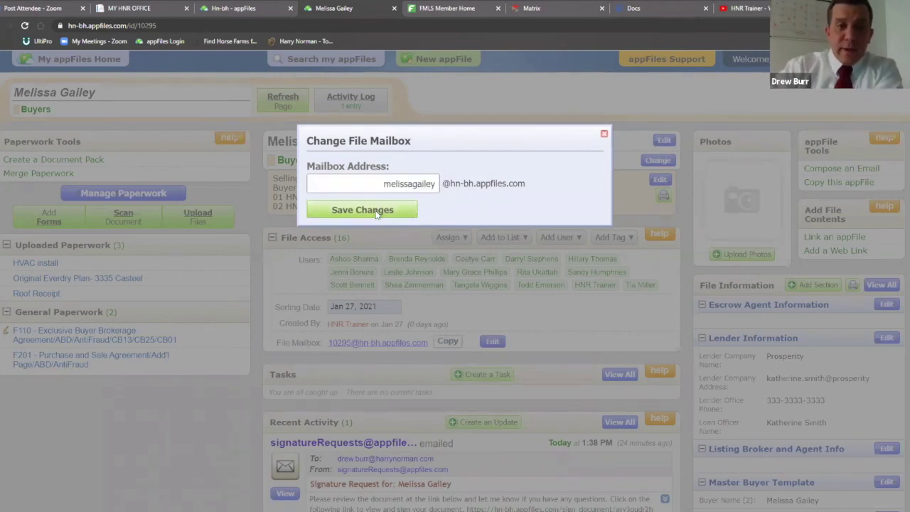
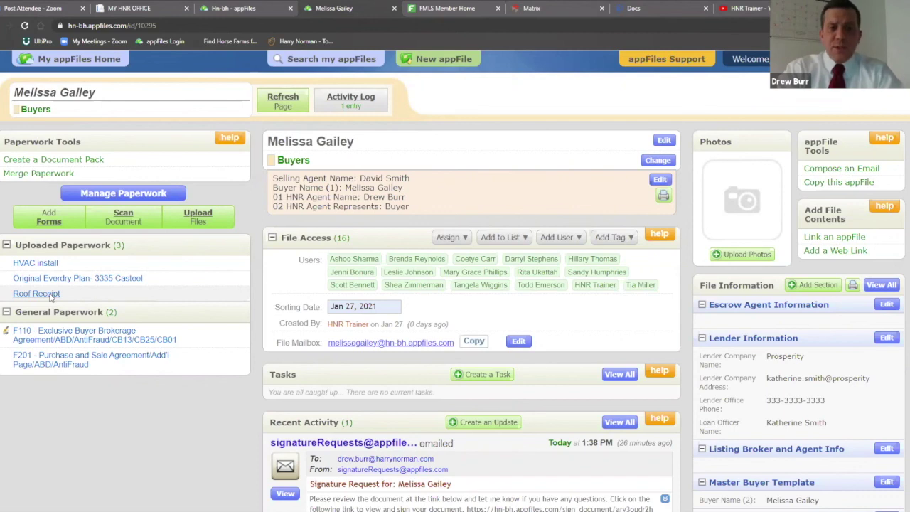
# Open the Roof Receipt from Uploaded Paperwork and bring up its Convert to Editable Format prompt
pyautogui.click(50, 294)
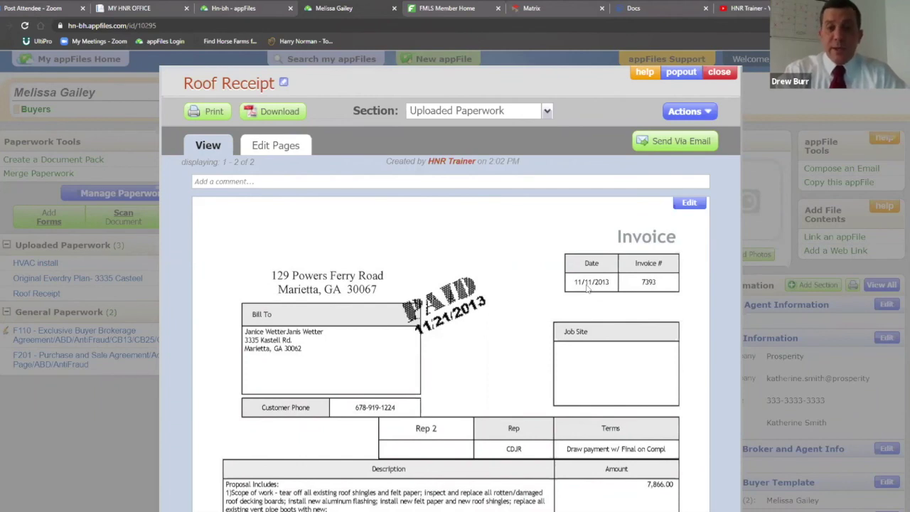
pyautogui.click(688, 204)
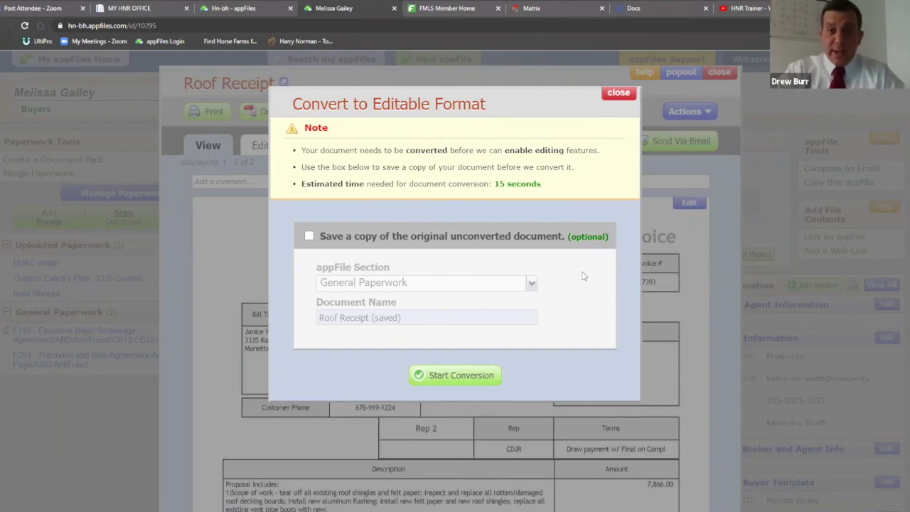
# Convert the Roof Receipt and let it load in the Add/Edit Page Elements editor
pyautogui.click(447, 379)
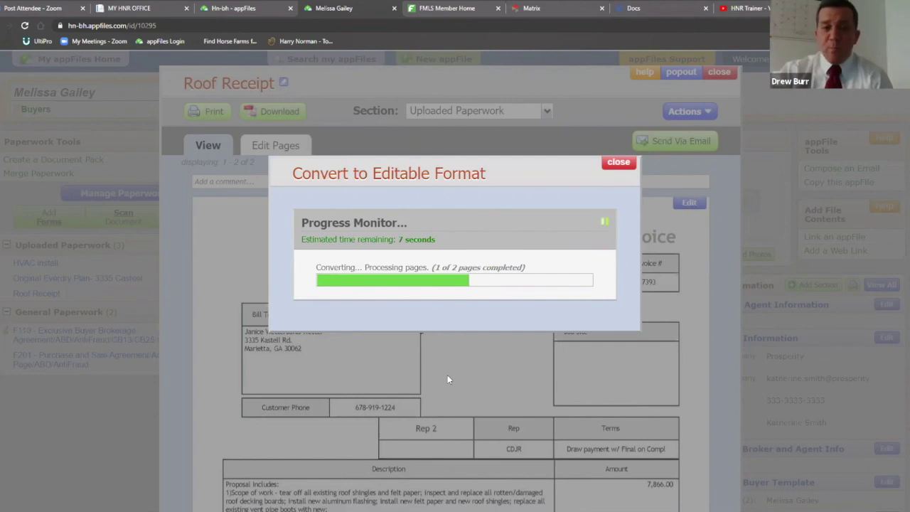
pyautogui.scroll(-2, 448, 378)
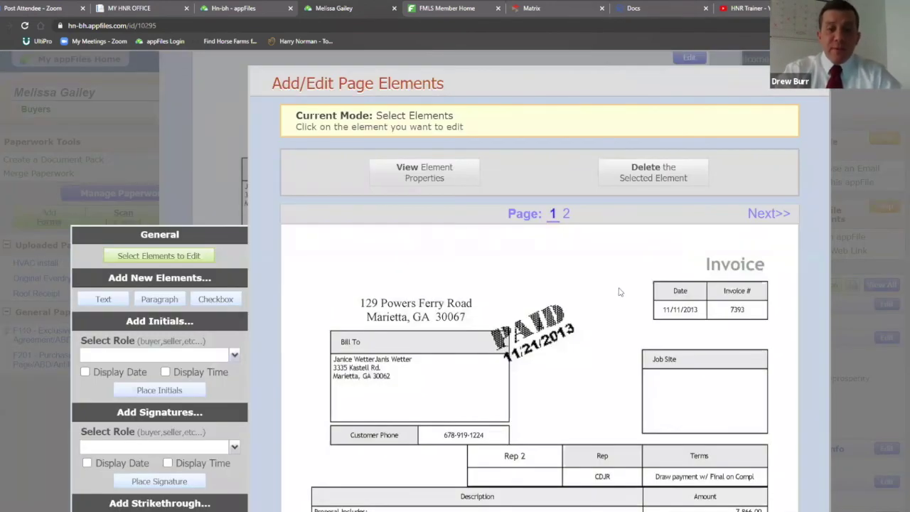
pyautogui.scroll(-2, 619, 292)
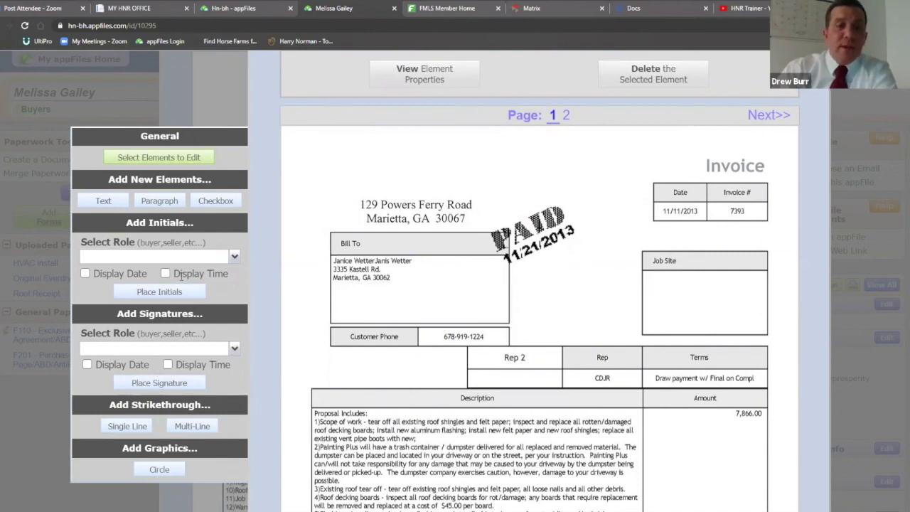
# Create an 'Exhibit A' text element at the top of the receipt page
pyautogui.click(104, 203)
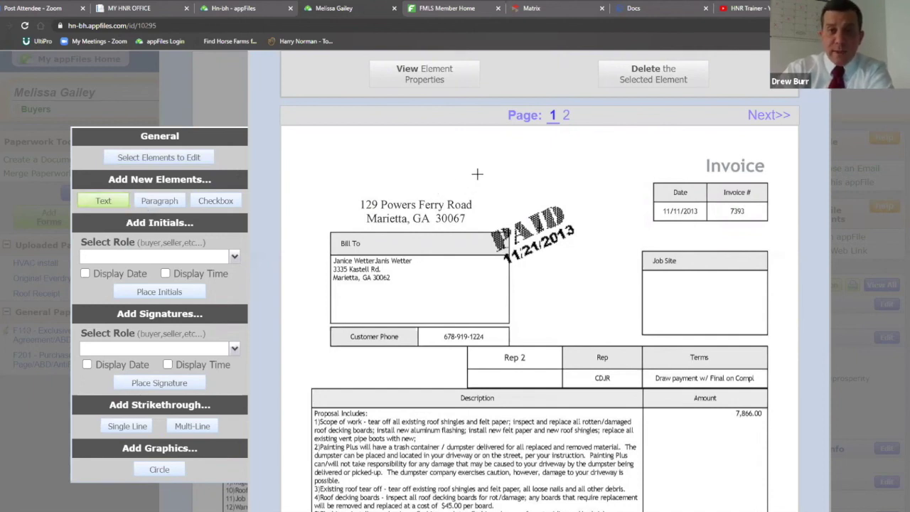
pyautogui.click(477, 174)
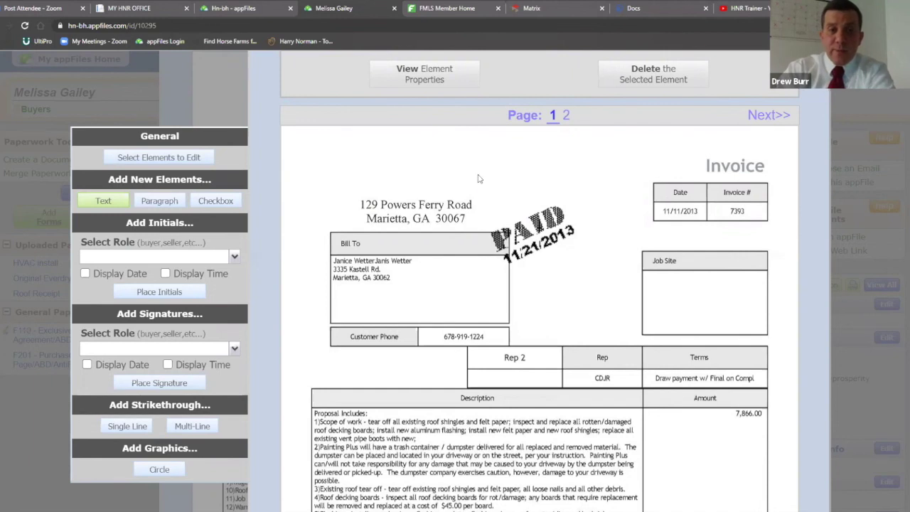
pyautogui.click(448, 150)
pyautogui.write('Exhibit A')
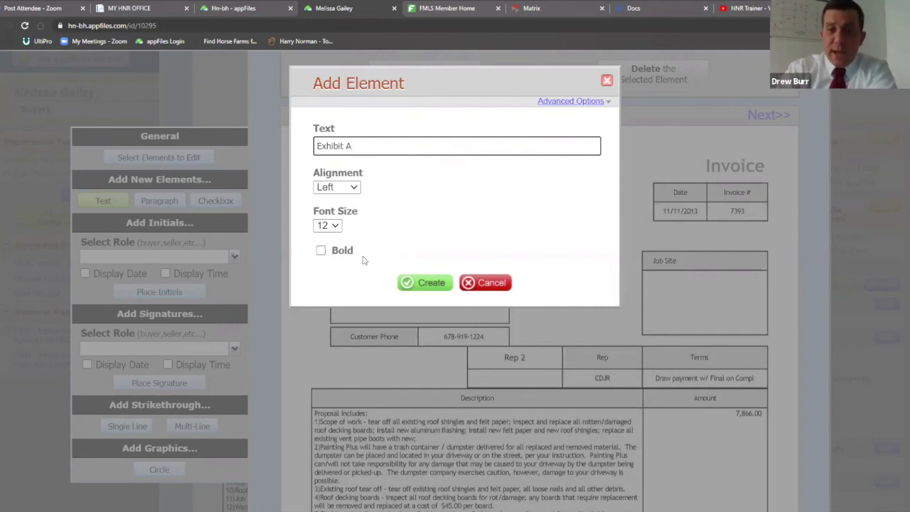
pyautogui.click(423, 284)
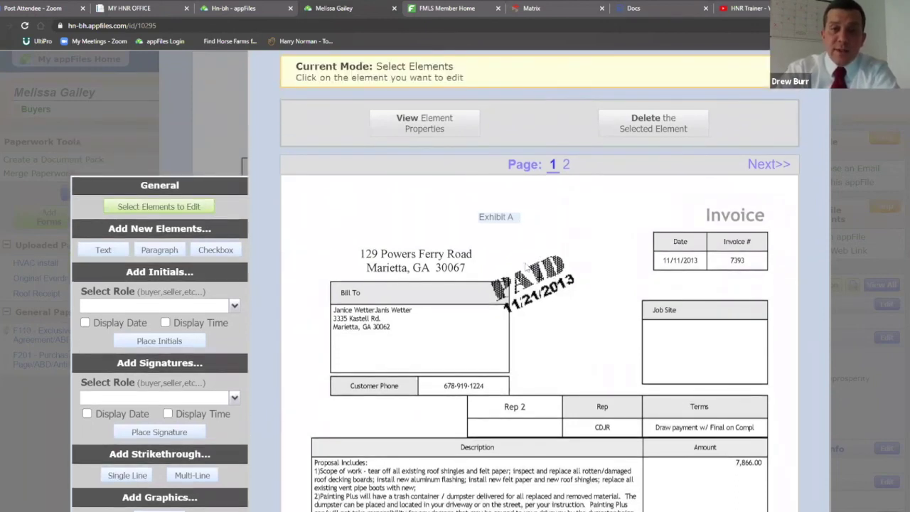
# Move the Exhibit A label right, next to the Invoice heading
pyautogui.click(495, 220)
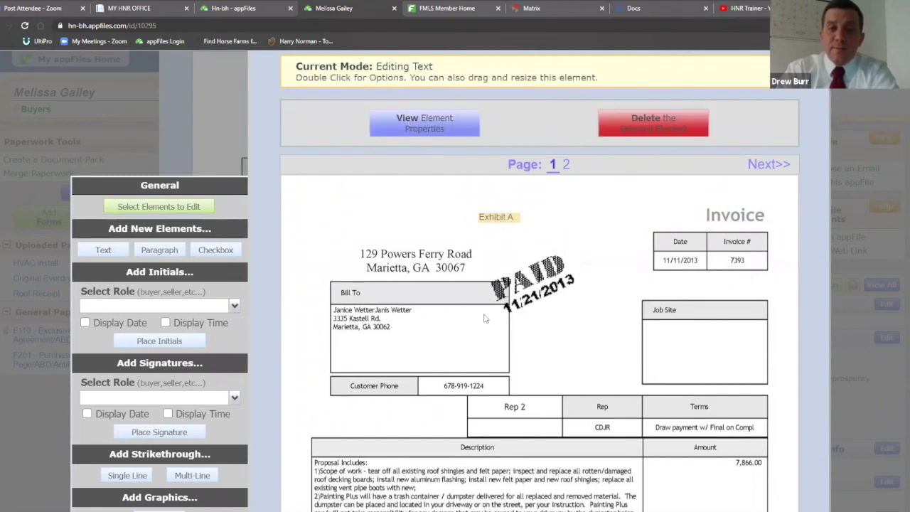
pyautogui.moveTo(493, 220); pyautogui.dragTo(545, 217)
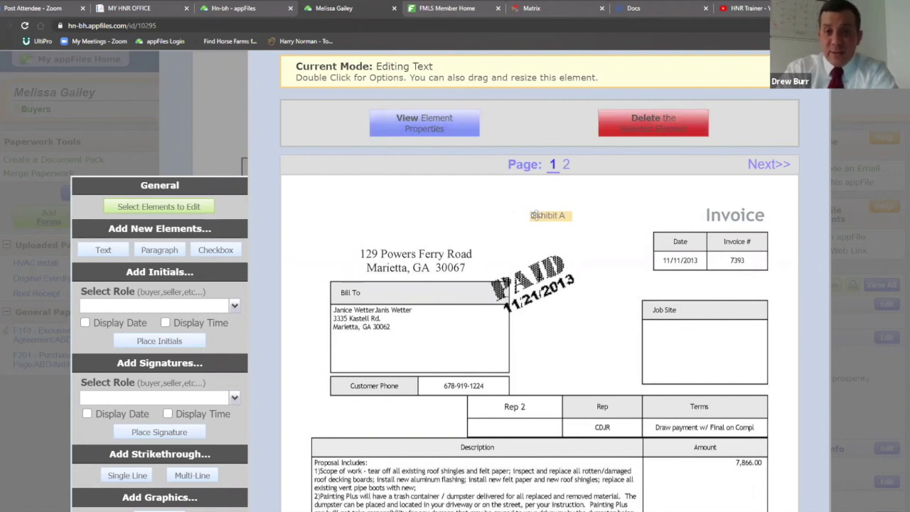
pyautogui.click(627, 216)
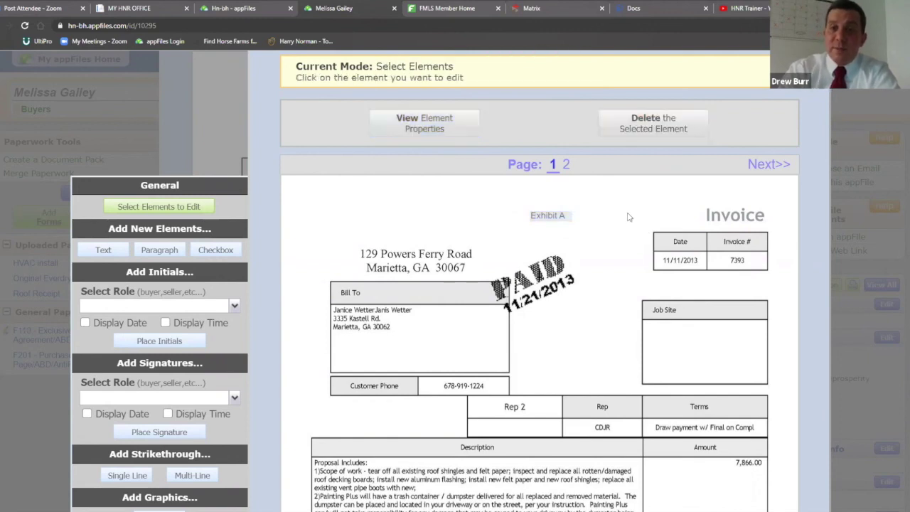
pyautogui.scroll(-1, 626, 219)
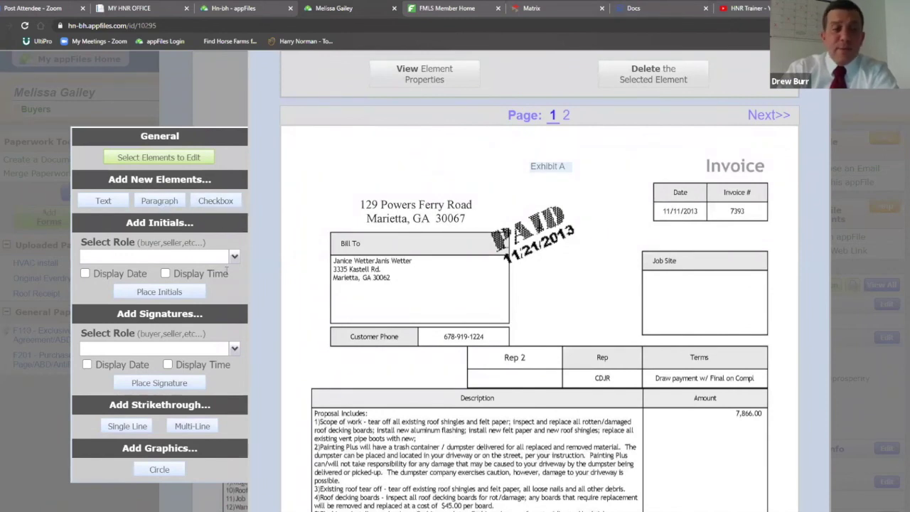
pyautogui.scroll(-1, 226, 270)
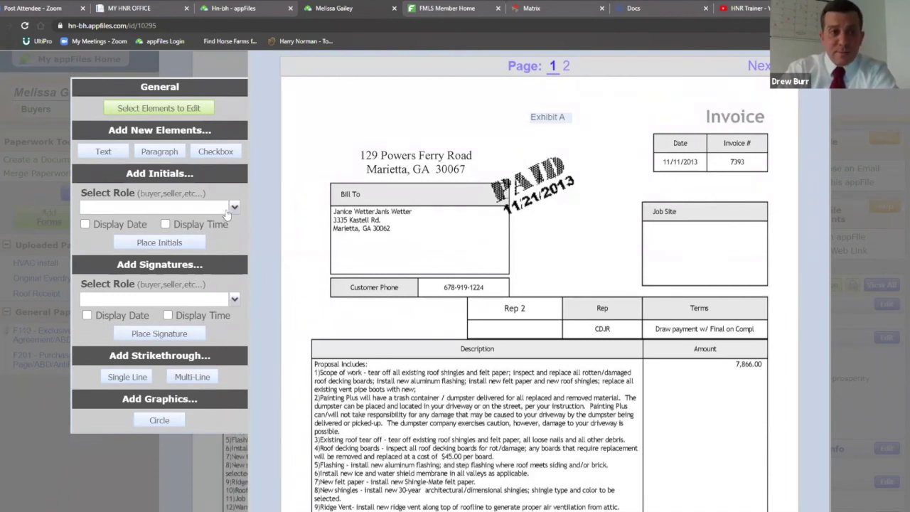
# Place a Buyer Initials box on the invoice and nudge it right
pyautogui.click(234, 207)
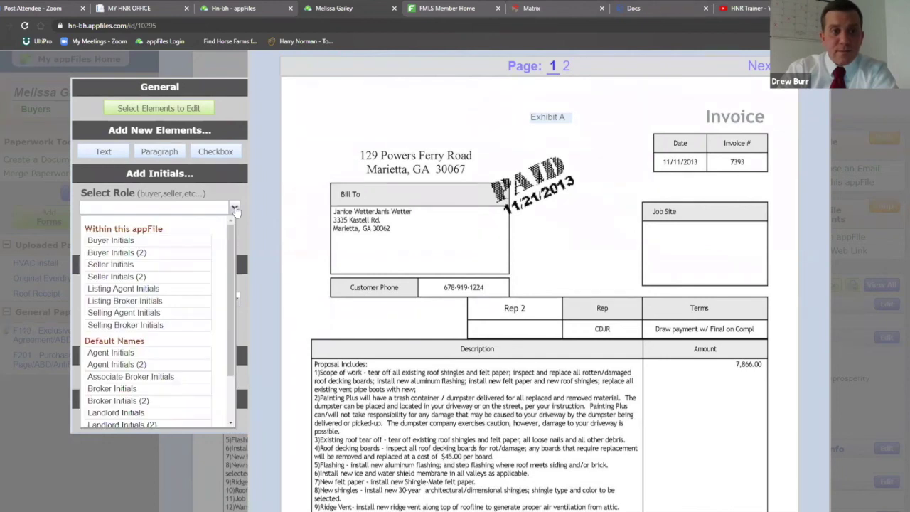
pyautogui.click(121, 241)
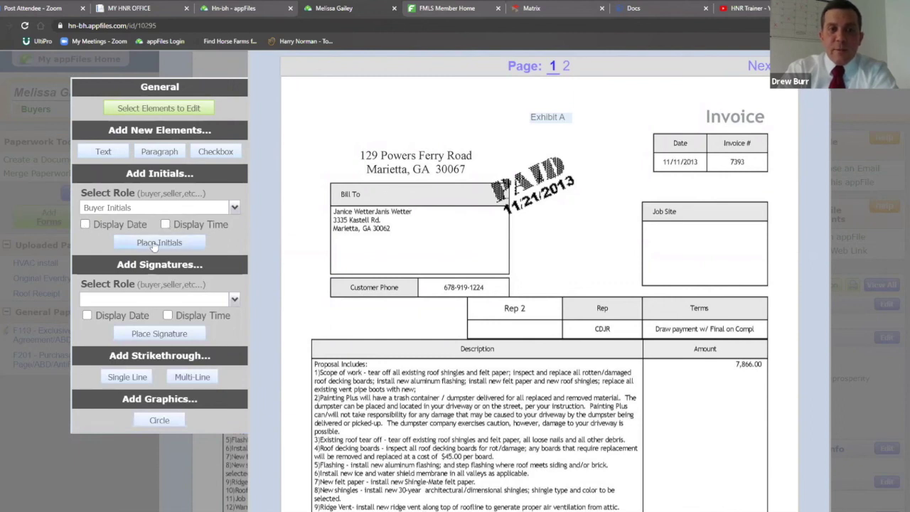
pyautogui.click(154, 245)
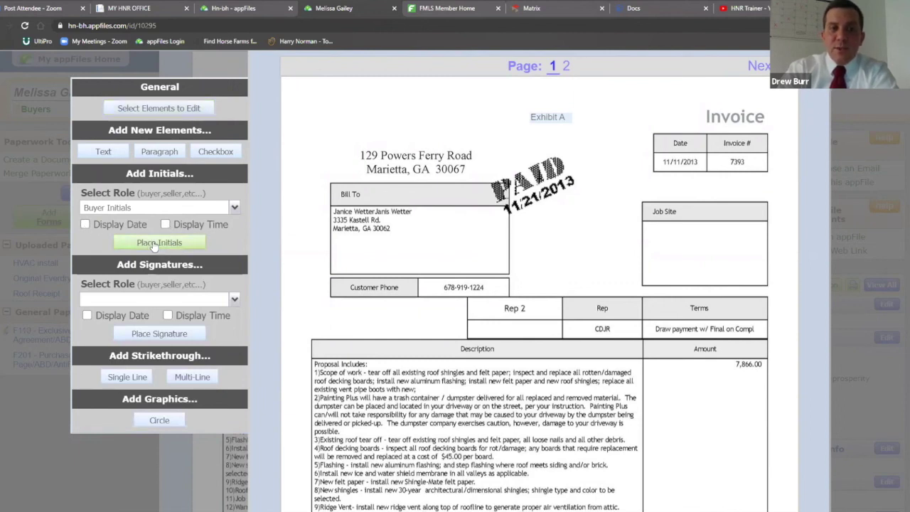
pyautogui.click(532, 244)
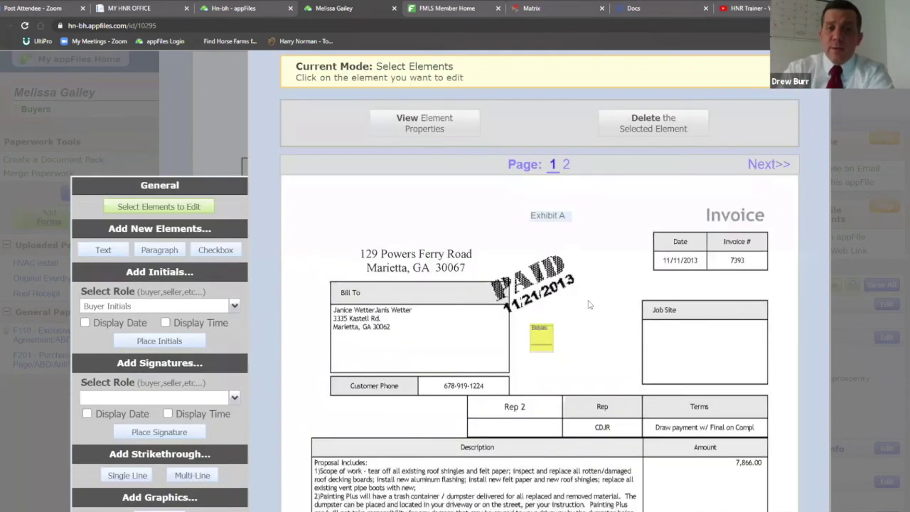
pyautogui.click(544, 341)
pyautogui.moveTo(543, 341); pyautogui.dragTo(554, 329)
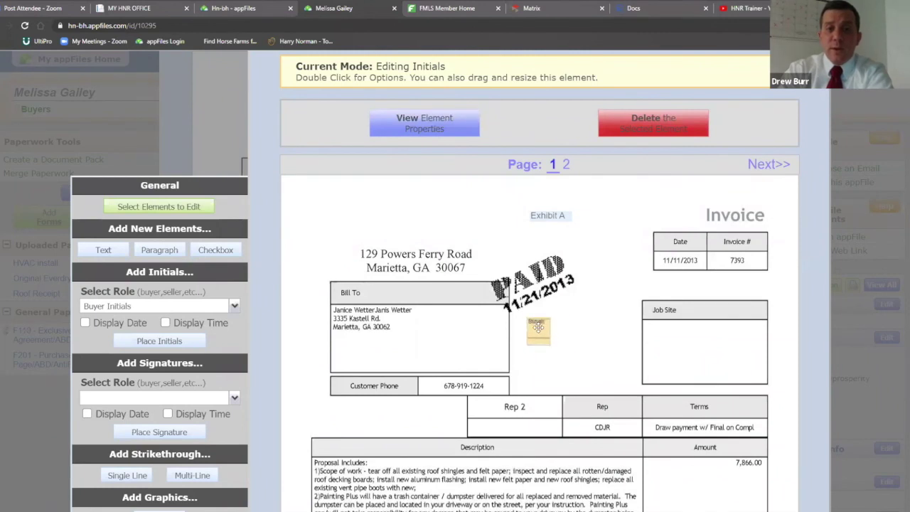
# Delete that initials box and place a new Buyer Initials box beside Bill To
pyautogui.click(636, 128)
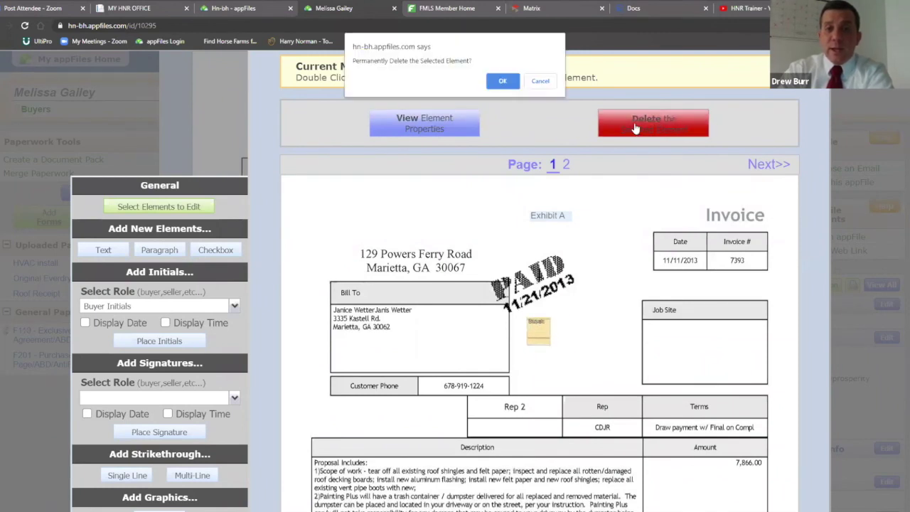
pyautogui.click(503, 81)
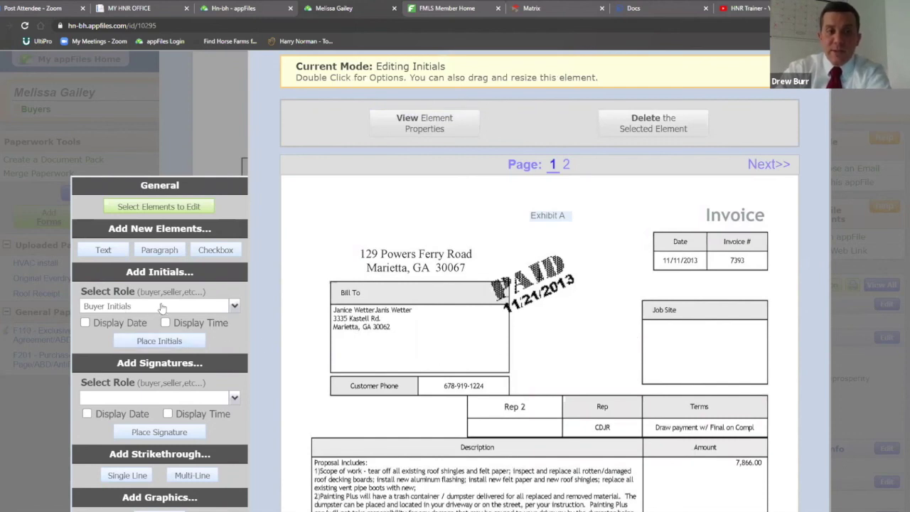
pyautogui.click(158, 342)
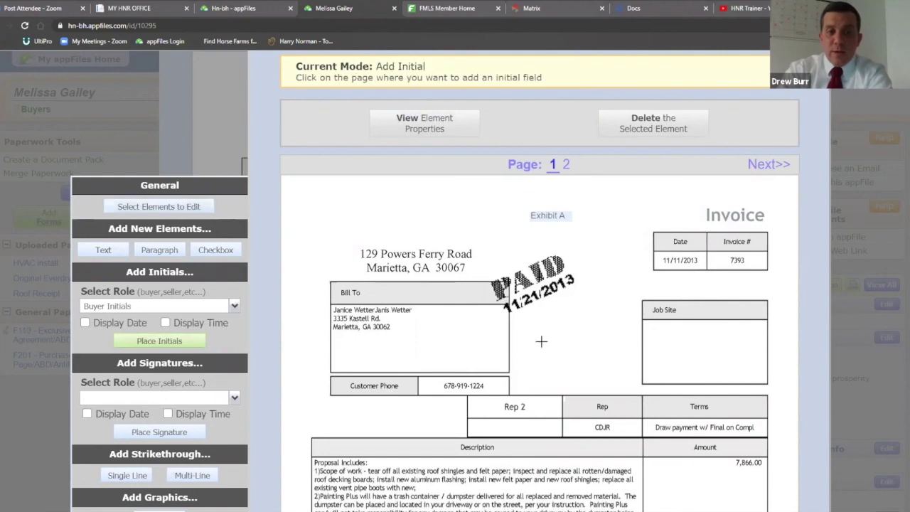
pyautogui.click(540, 345)
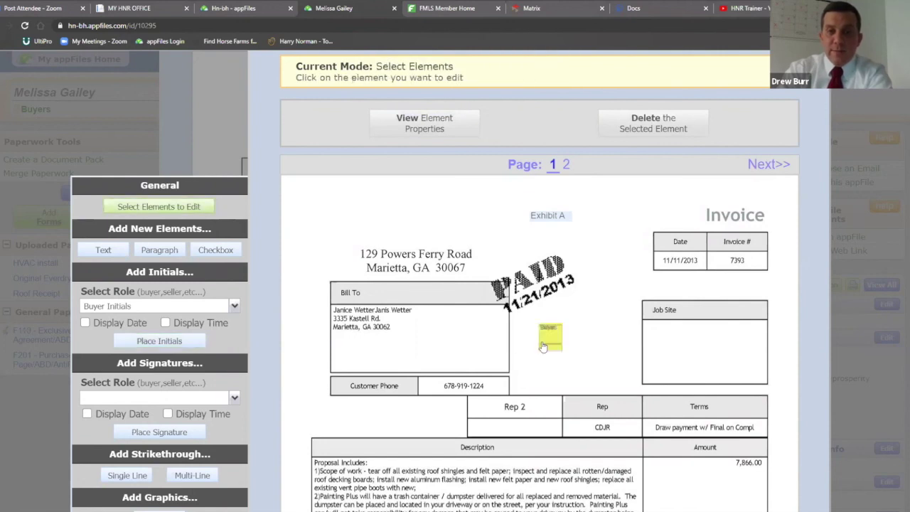
pyautogui.scroll(-3, 542, 347)
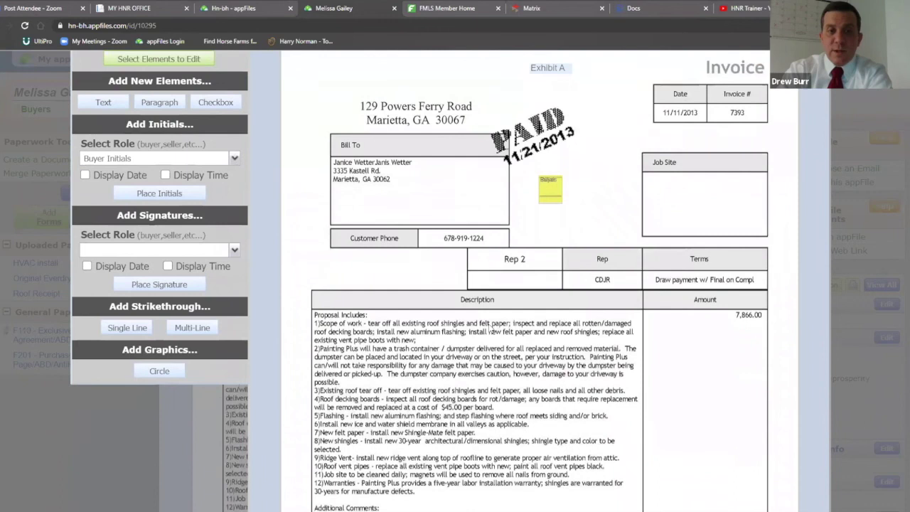
# Place a Buyer Signature field on the invoice just left of the Rep 2 box
pyautogui.click(234, 249)
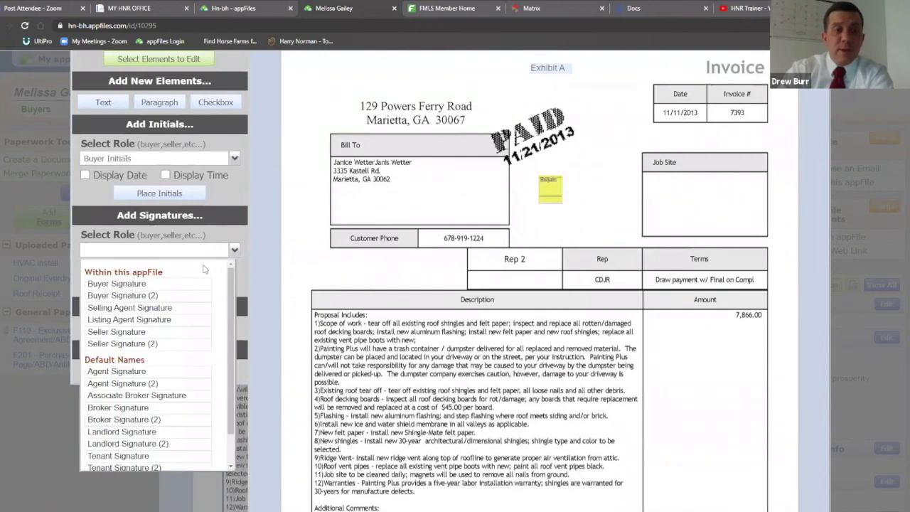
pyautogui.click(117, 283)
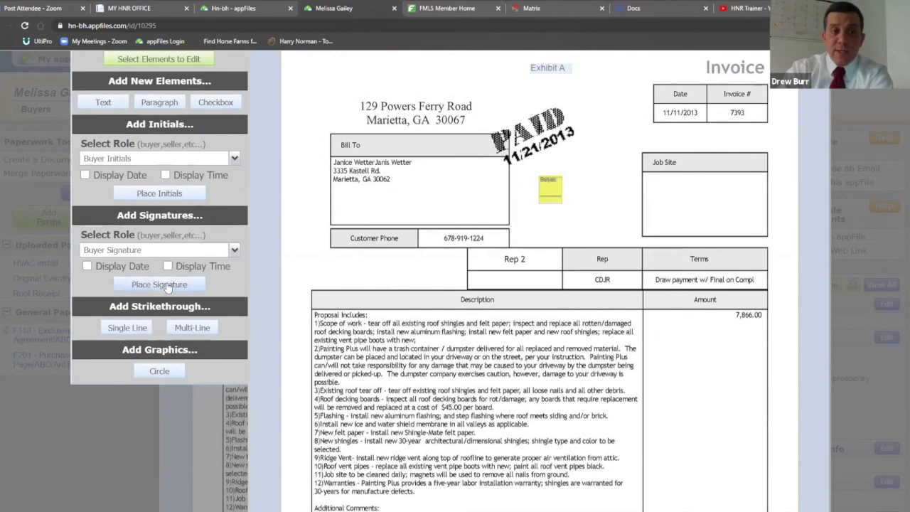
pyautogui.click(162, 285)
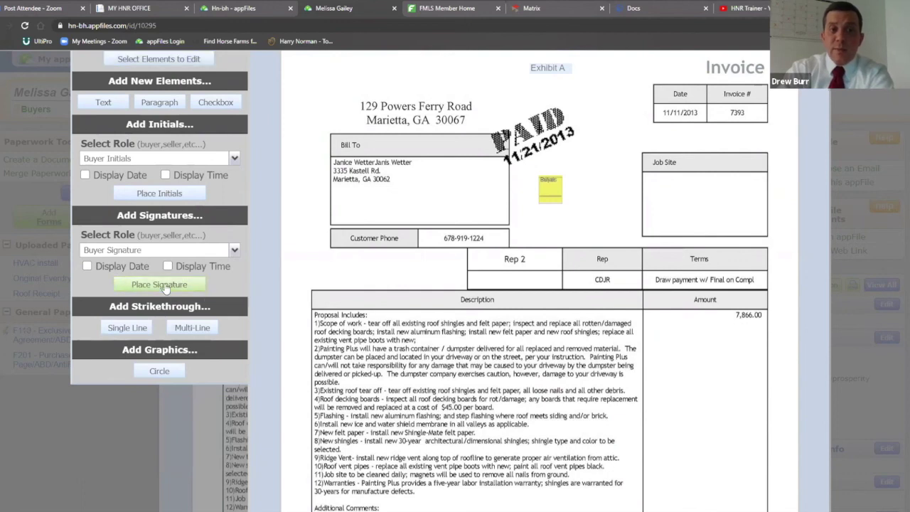
pyautogui.click(312, 276)
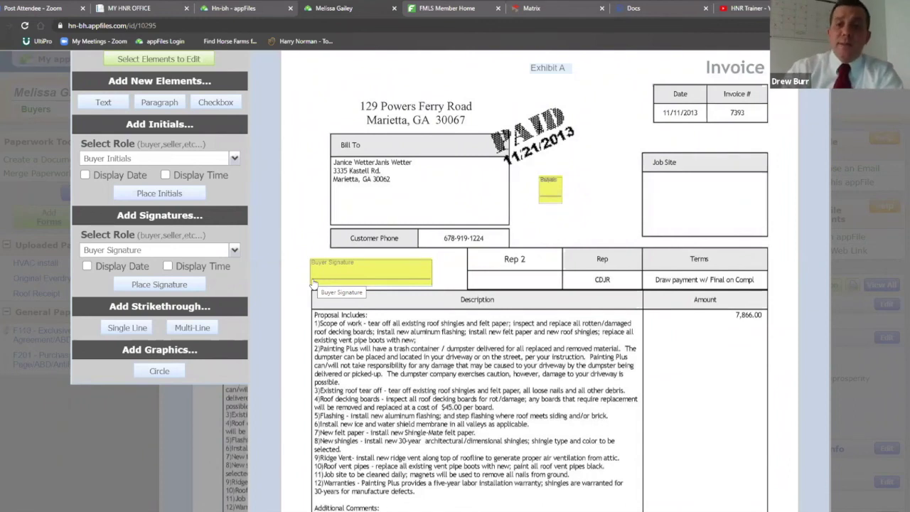
pyautogui.scroll(1, 632, 284)
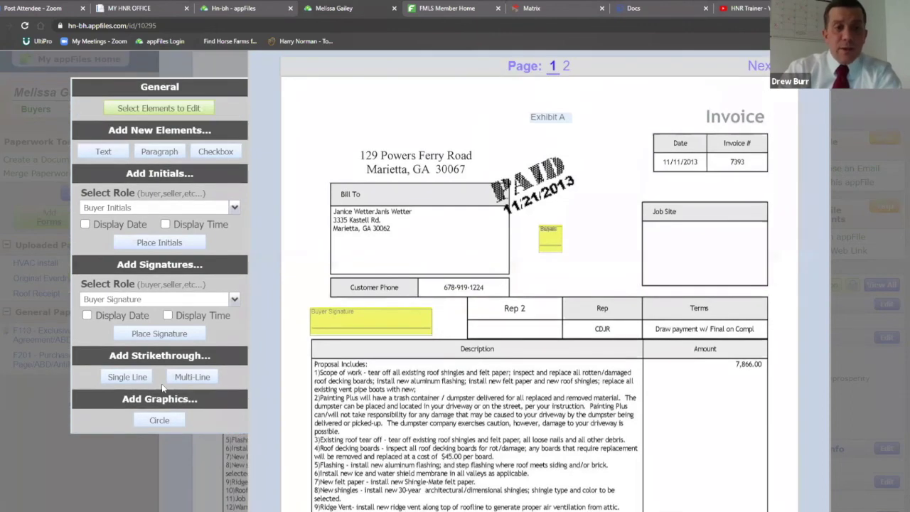
# Draw a single-line strikethrough across the street address line on the invoice
pyautogui.click(127, 377)
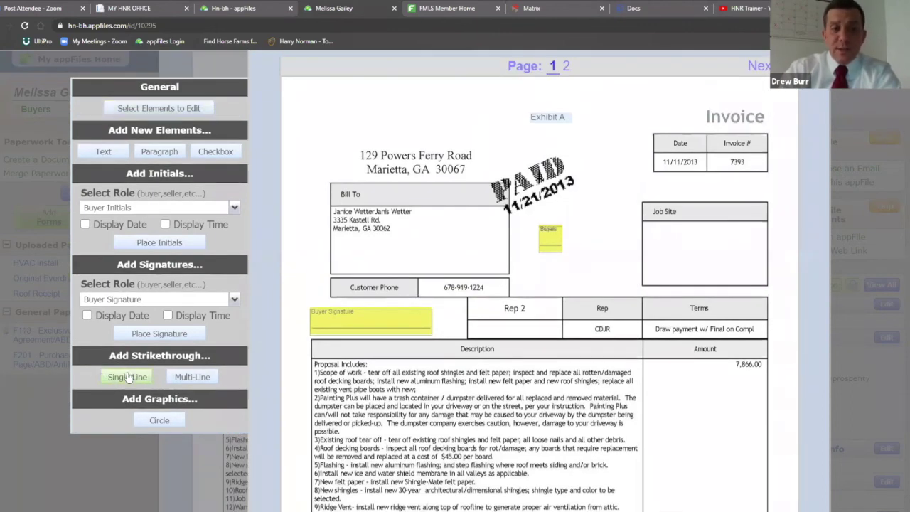
pyautogui.click(356, 155)
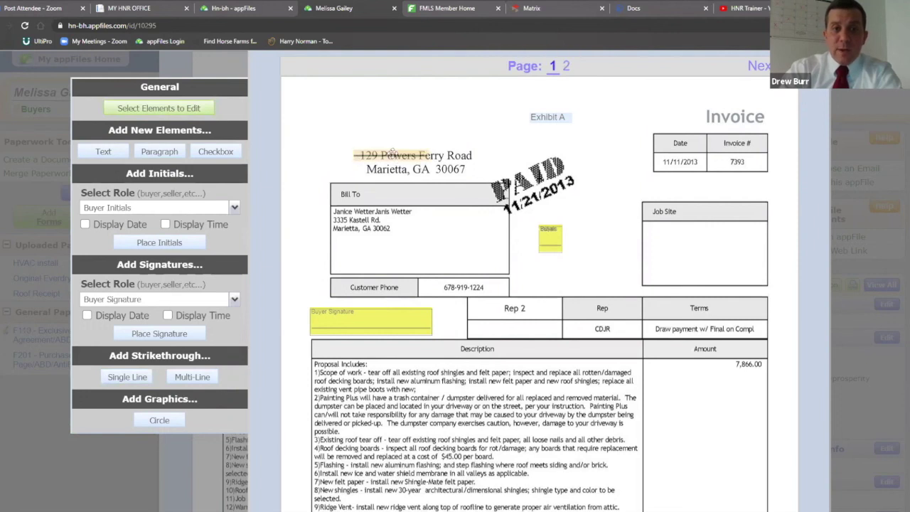
pyautogui.moveTo(431, 156); pyautogui.dragTo(480, 167)
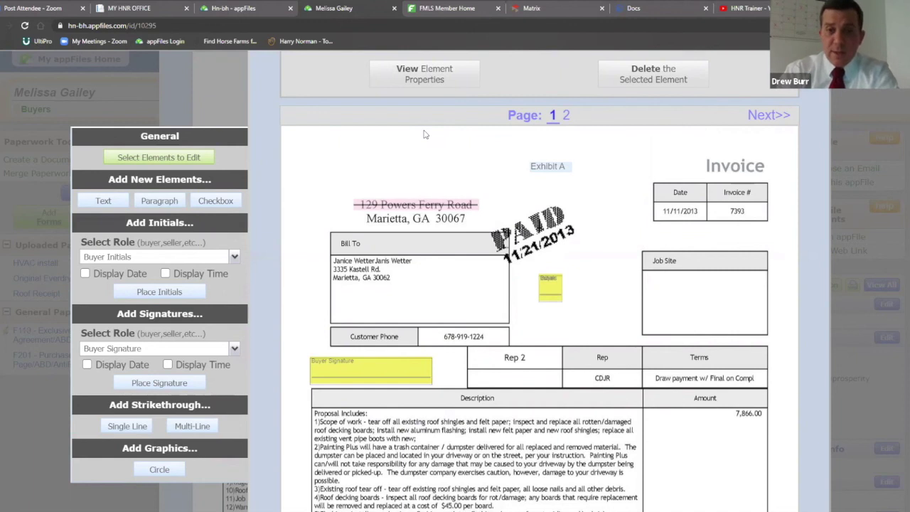
pyautogui.scroll(3, 436, 154)
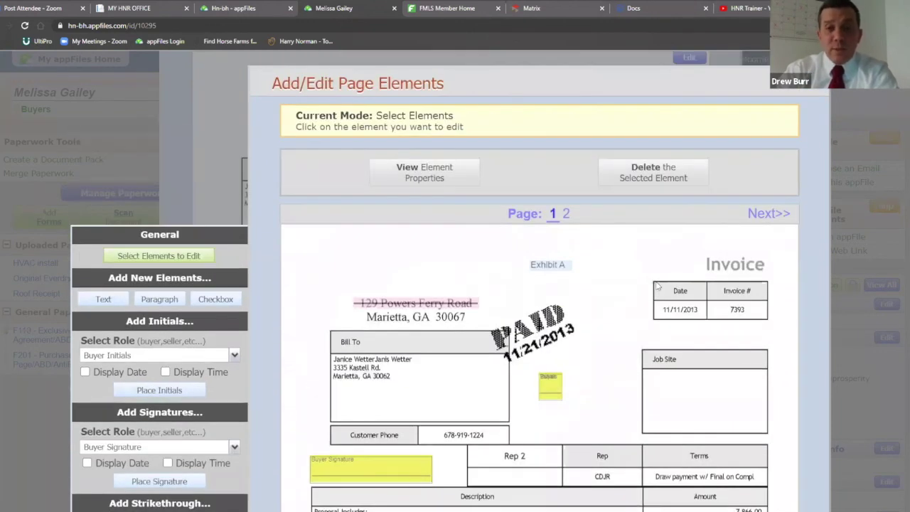
pyautogui.scroll(-2, 779, 123)
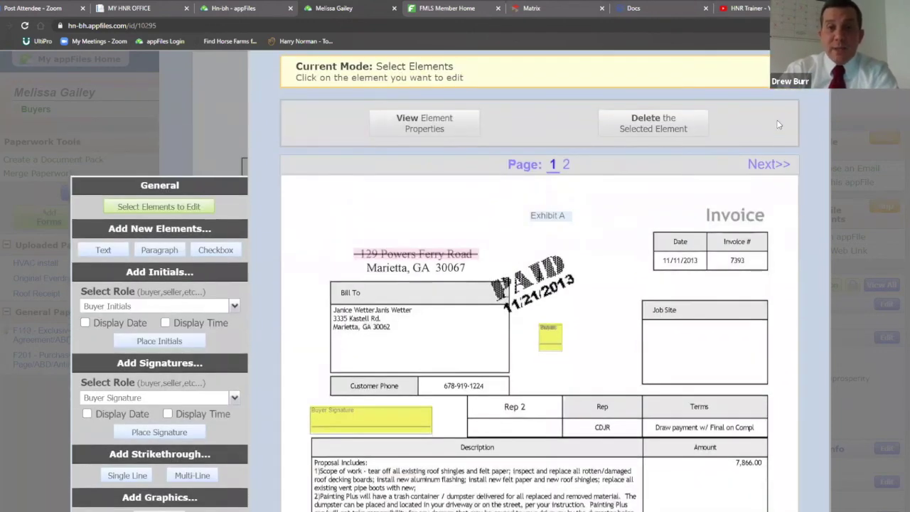
pyautogui.scroll(1, 666, 194)
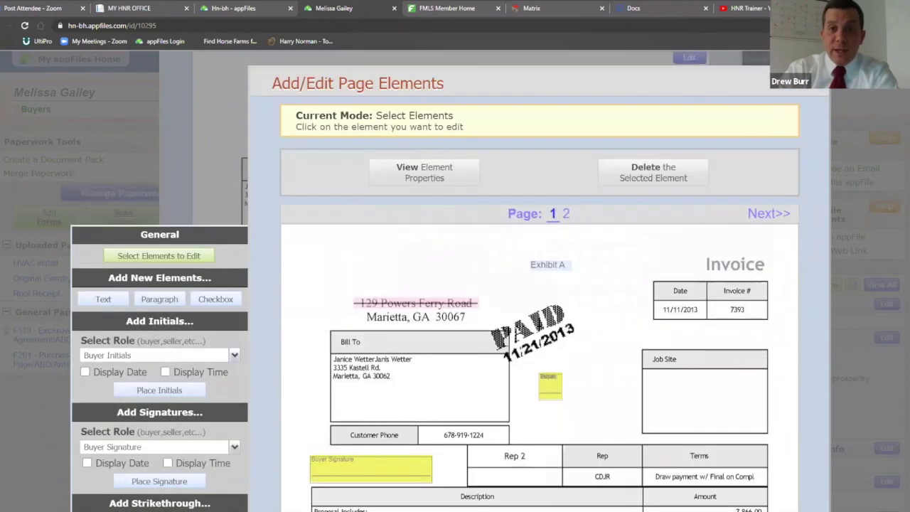
# Exit the page-elements editor back to the Roof Receipt form view
pyautogui.press('Escape')
pyautogui.scroll(2, 711, 189)
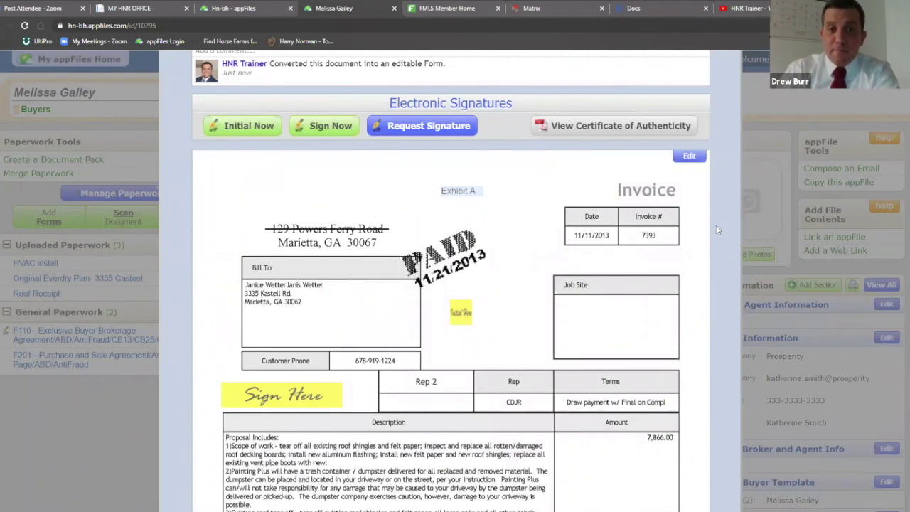
pyautogui.scroll(2, 717, 229)
pyautogui.scroll(1, 717, 230)
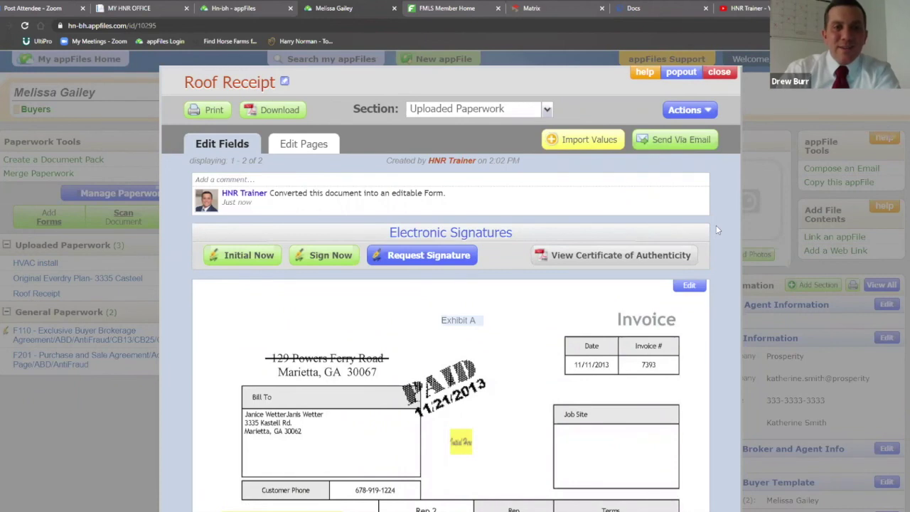
# Queue F201, HVAC install, Original Everdry Plan and Roof Receipt in Merge Paperwork
pyautogui.click(723, 75)
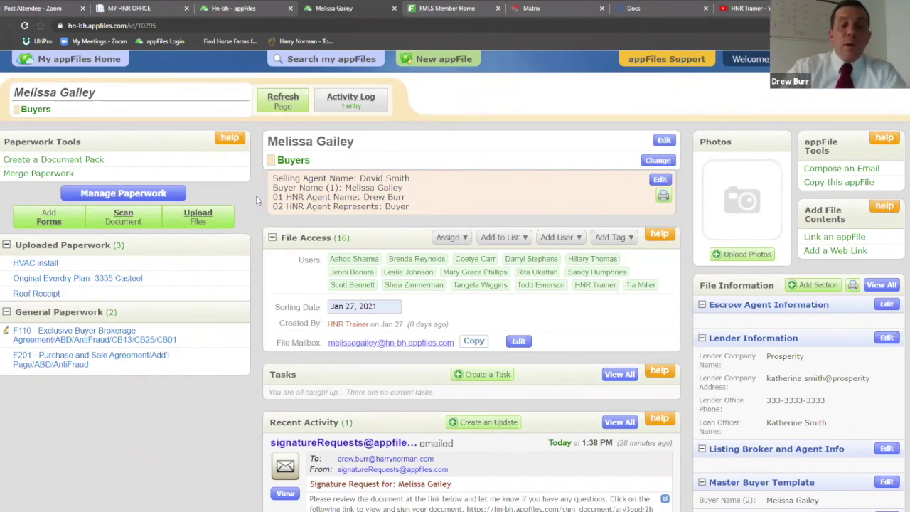
pyautogui.click(28, 173)
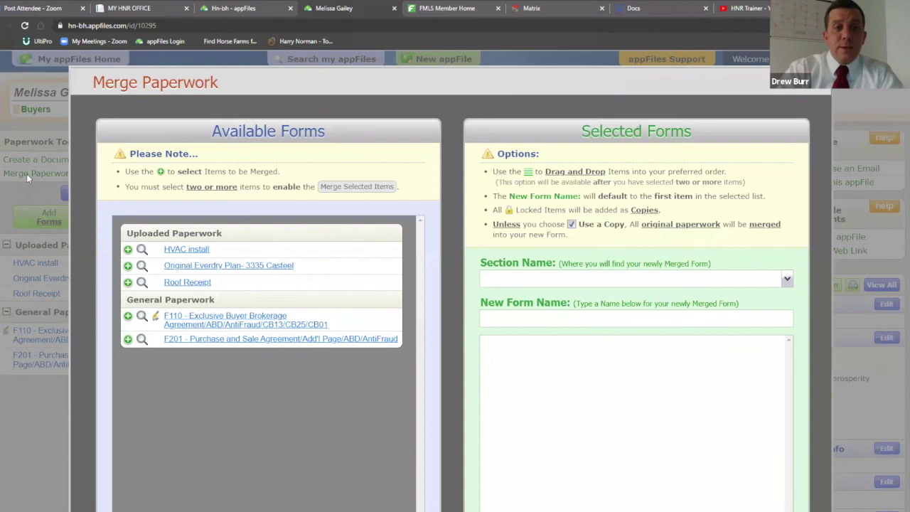
pyautogui.scroll(-1, 439, 176)
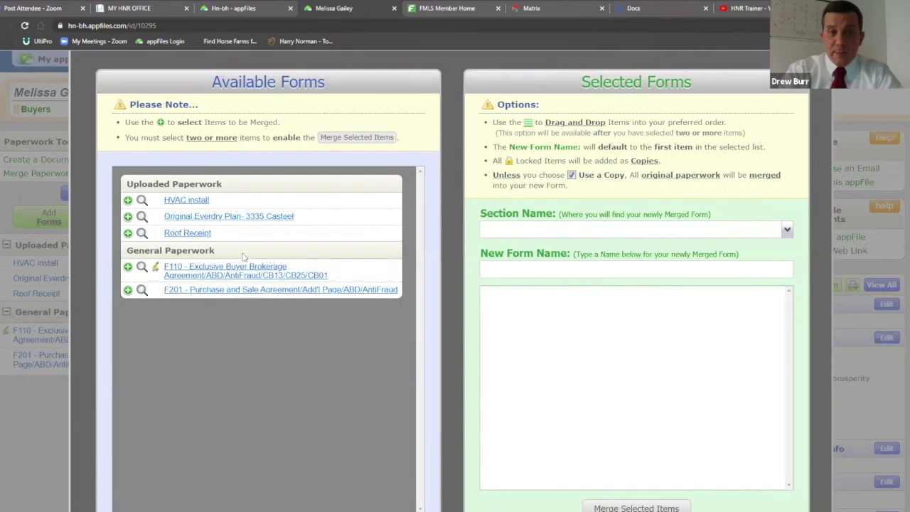
pyautogui.click(225, 290)
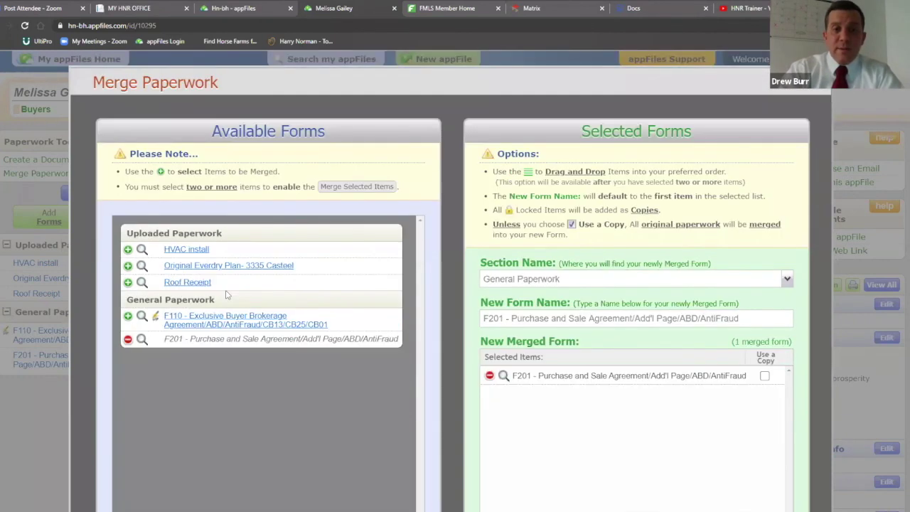
pyautogui.click(191, 250)
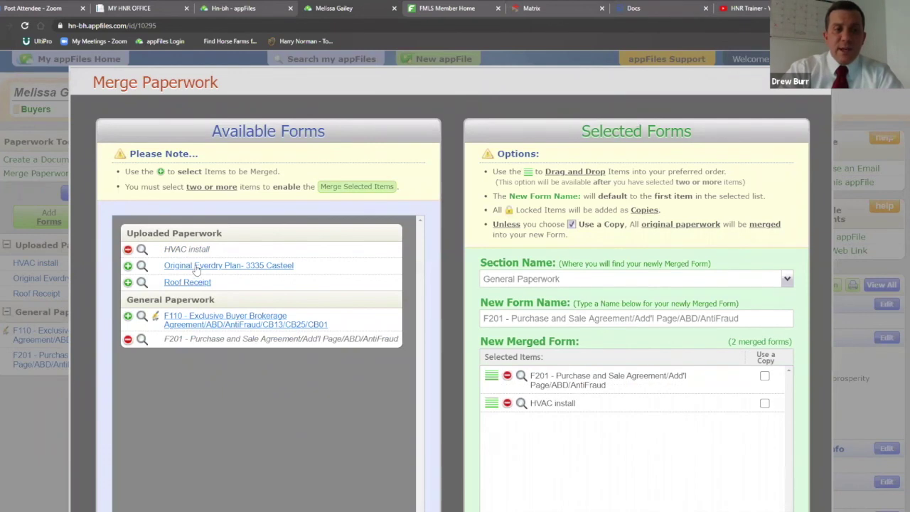
pyautogui.click(195, 268)
pyautogui.click(191, 283)
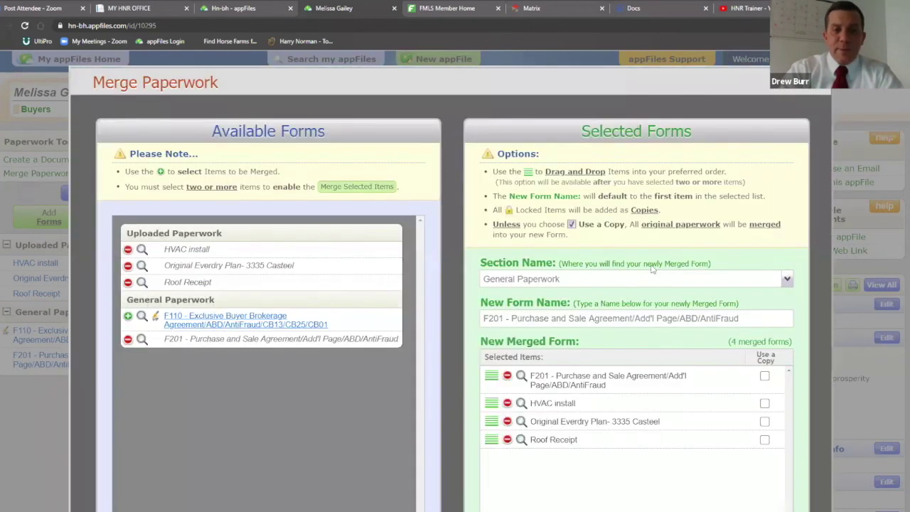
pyautogui.scroll(-2, 674, 241)
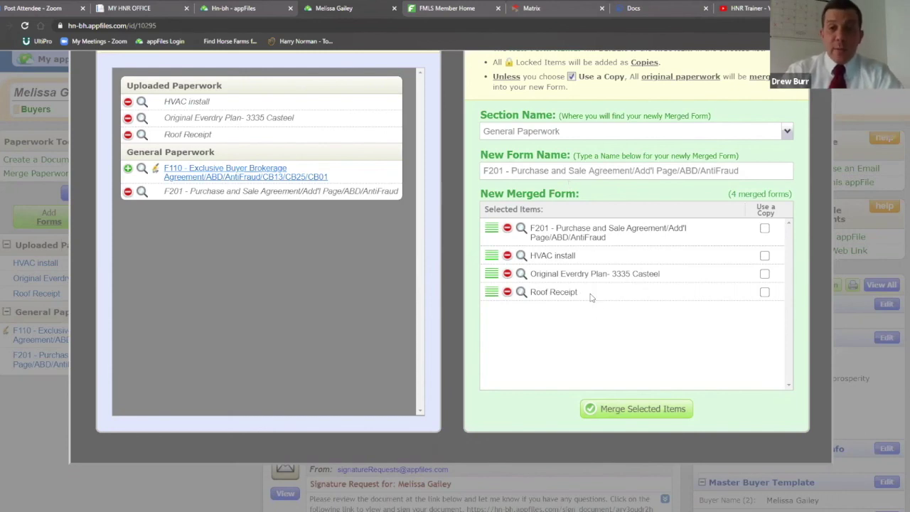
# Merge the queued forms into F201, then split all five forms back apart
pyautogui.click(628, 411)
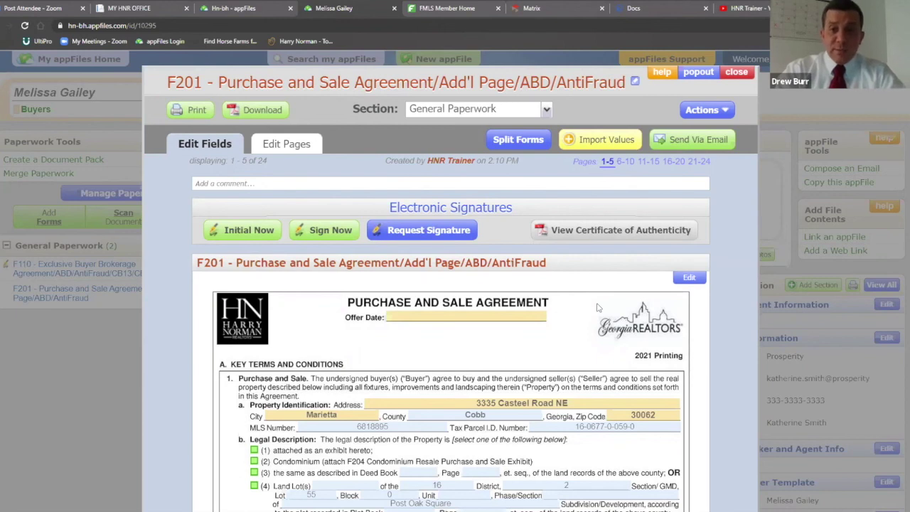
pyautogui.click(512, 140)
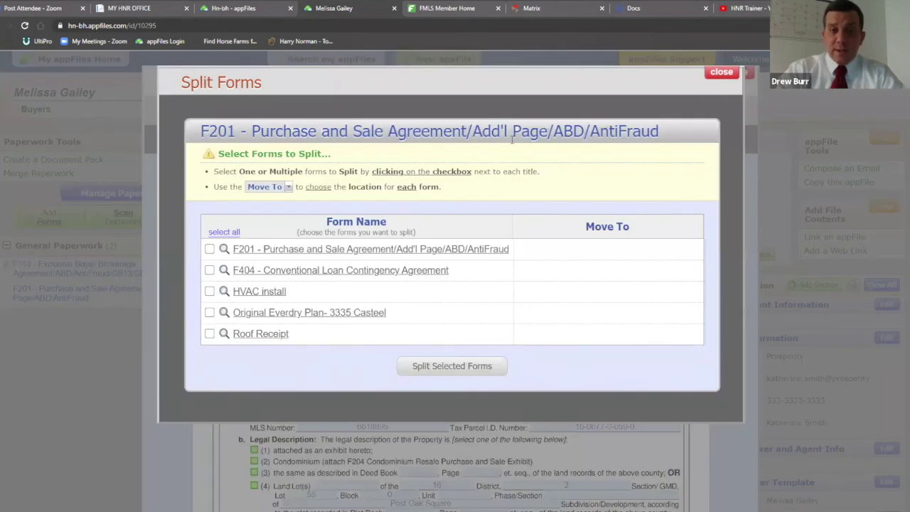
pyautogui.click(231, 234)
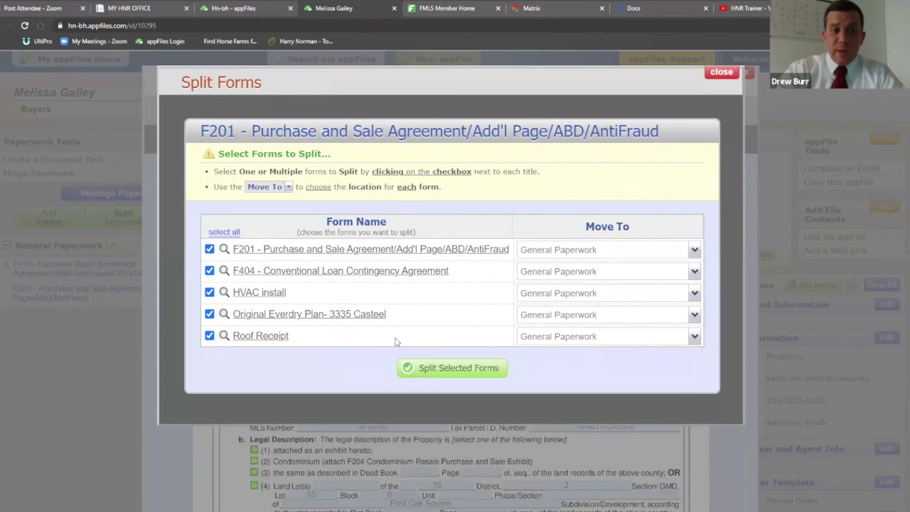
pyautogui.click(453, 374)
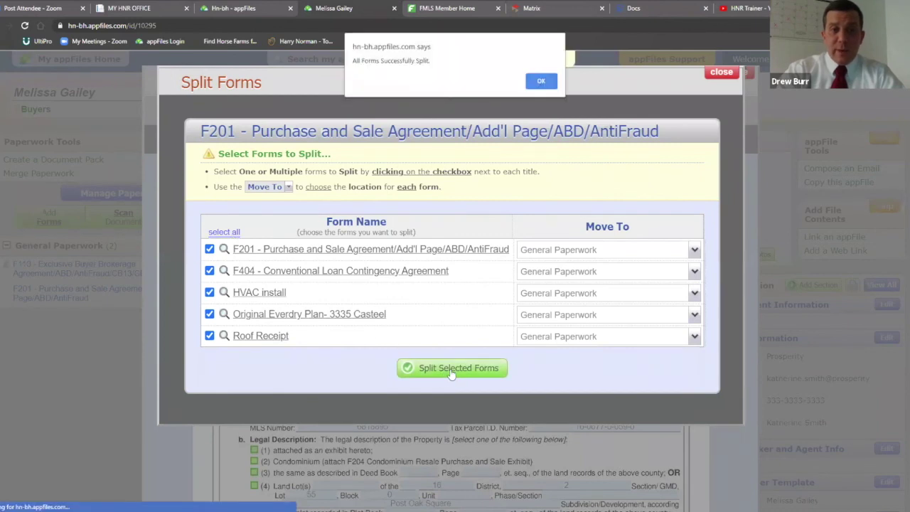
pyautogui.click(541, 81)
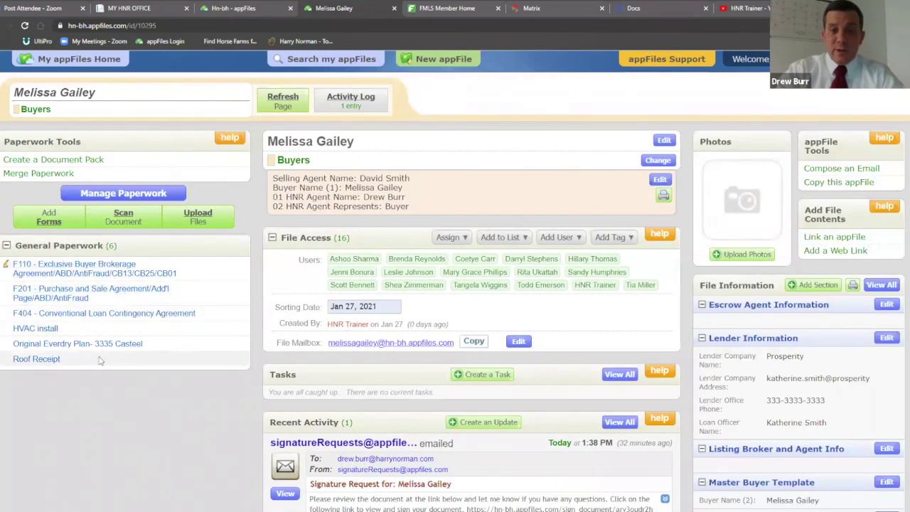
# Merge F201, F404, HVAC install, Everdry Plan and Roof Receipt, with Roof Receipt after F404
pyautogui.click(54, 178)
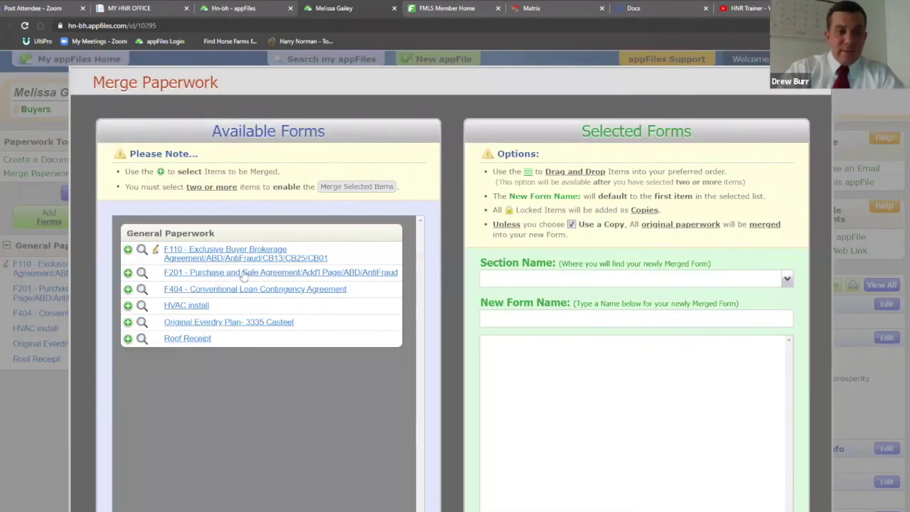
pyautogui.click(240, 273)
pyautogui.click(239, 291)
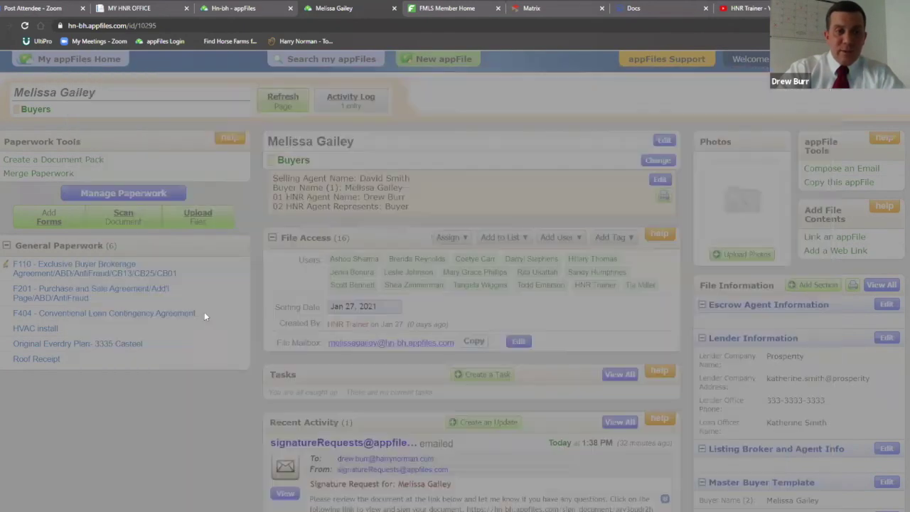
pyautogui.click(202, 307)
pyautogui.click(202, 324)
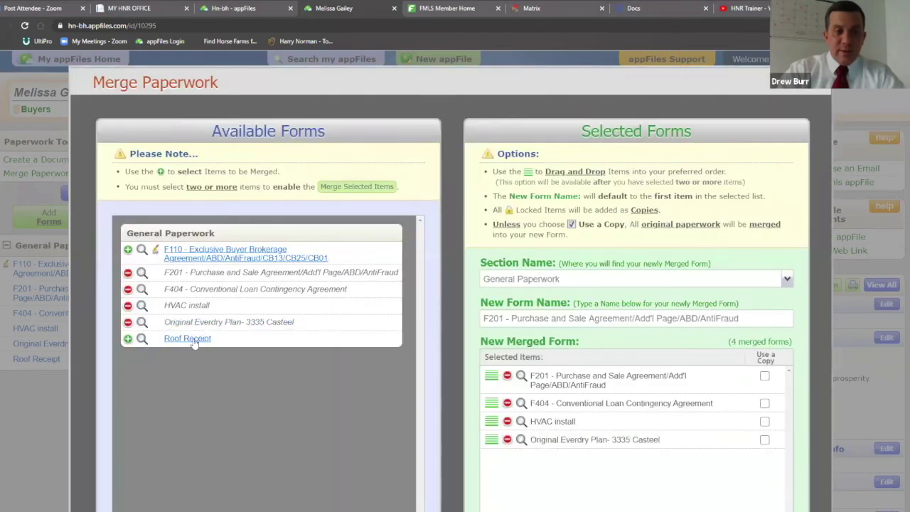
pyautogui.click(193, 340)
pyautogui.scroll(-3, 633, 298)
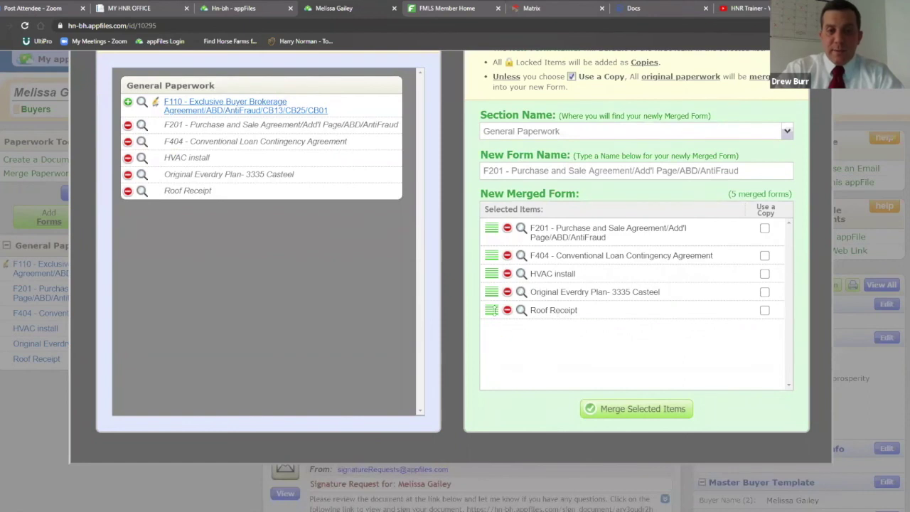
pyautogui.moveTo(491, 310); pyautogui.dragTo(486, 271)
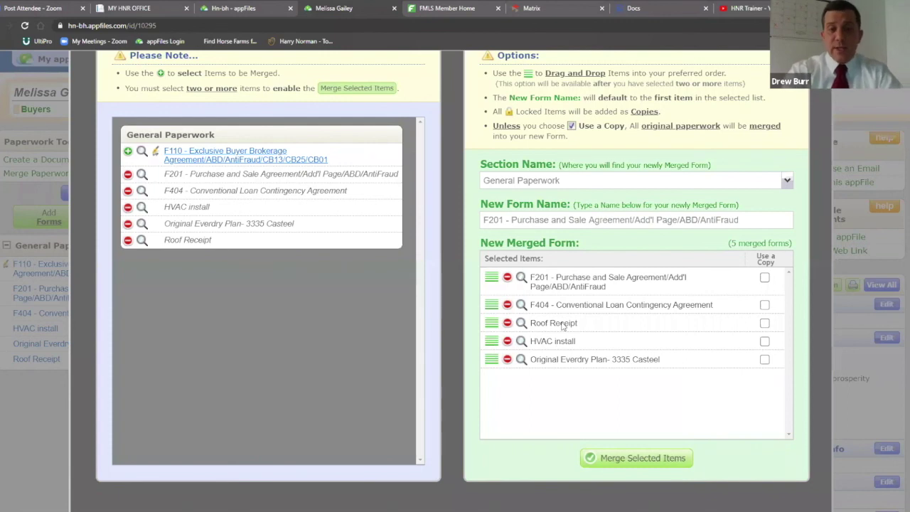
pyautogui.click(638, 459)
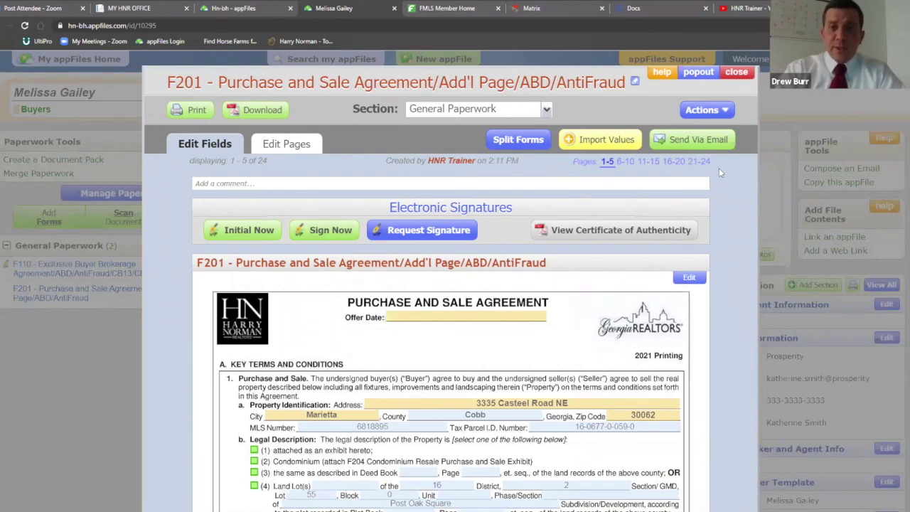
# Switch the merged F201 to Edit Pages and scroll through its 24 page thumbnails
pyautogui.click(287, 145)
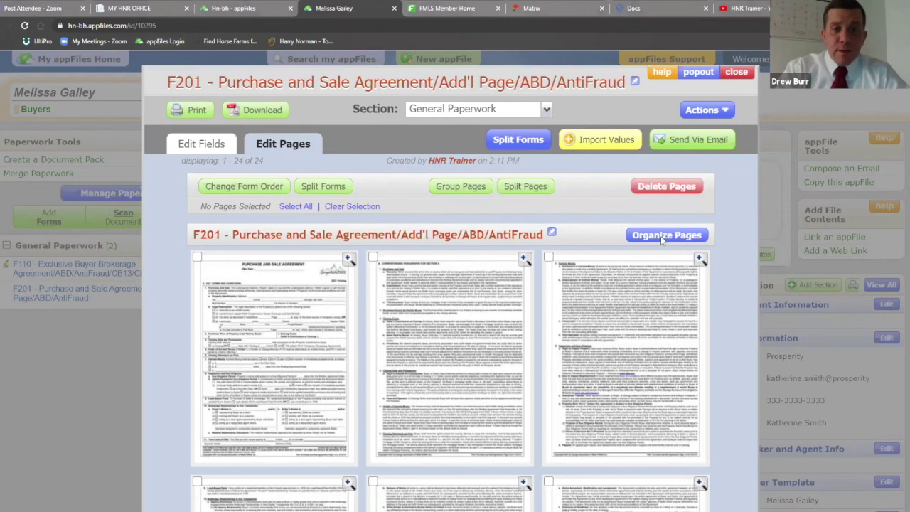
pyautogui.scroll(-2, 727, 233)
pyautogui.scroll(1, 727, 233)
pyautogui.scroll(1, 727, 235)
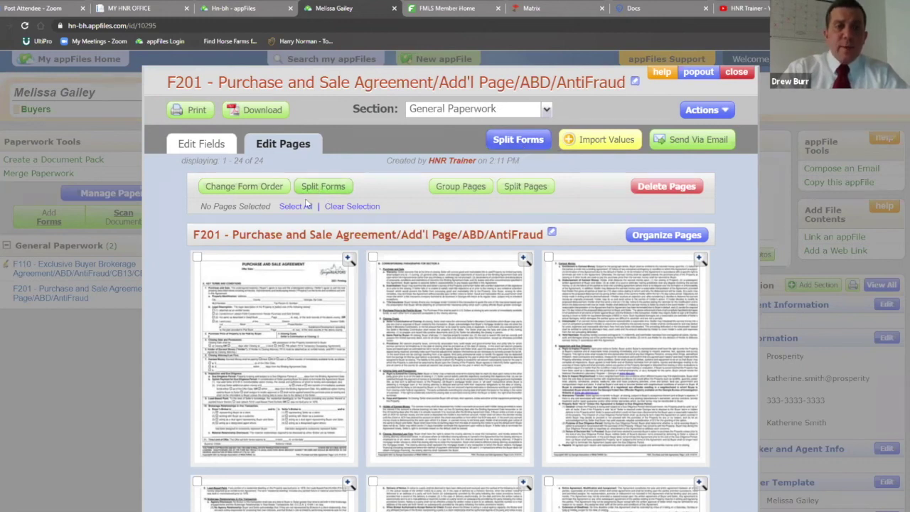
# Move HVAC install below Original Everdry Plan in the form order and save the change
pyautogui.click(246, 186)
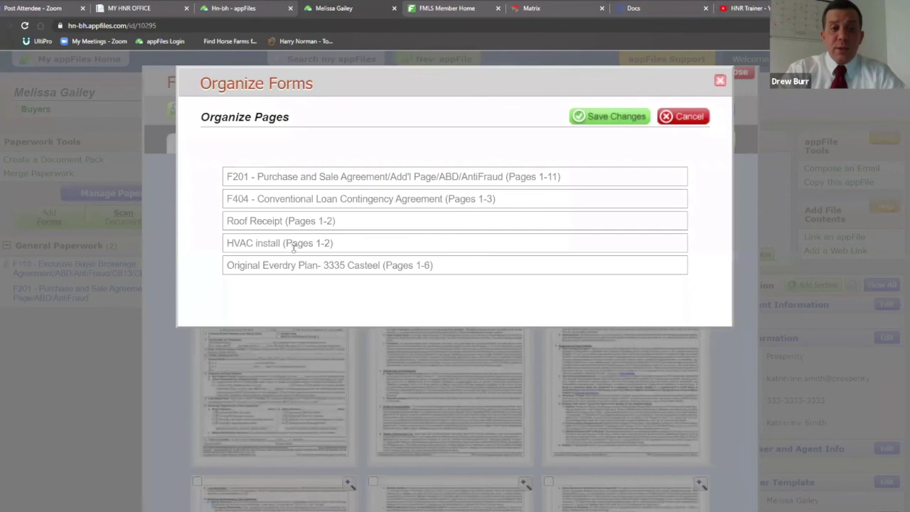
pyautogui.moveTo(292, 239); pyautogui.dragTo(300, 247)
pyautogui.click(603, 117)
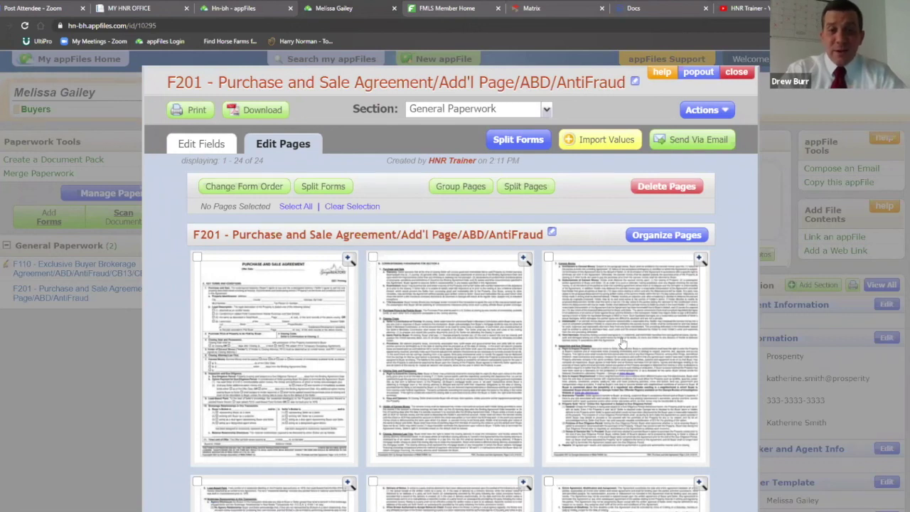
pyautogui.scroll(-2, 611, 327)
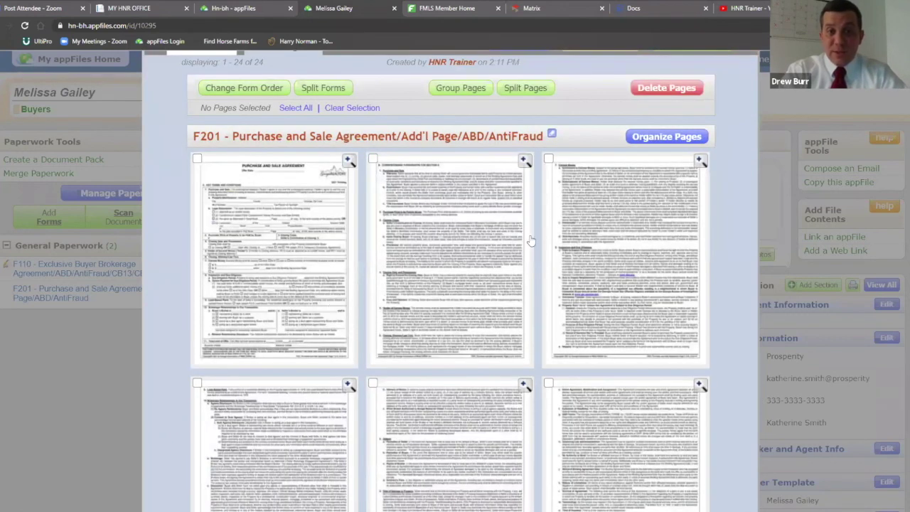
pyautogui.click(661, 140)
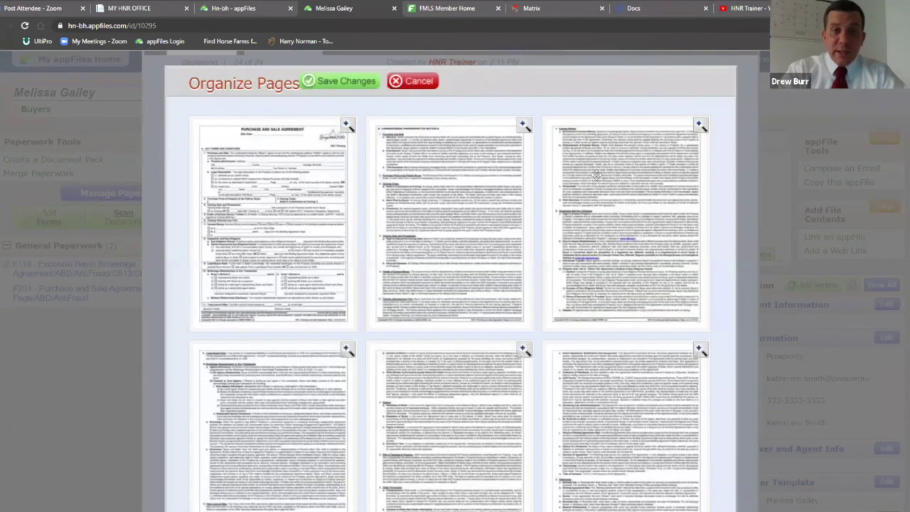
pyautogui.moveTo(566, 172); pyautogui.dragTo(583, 185)
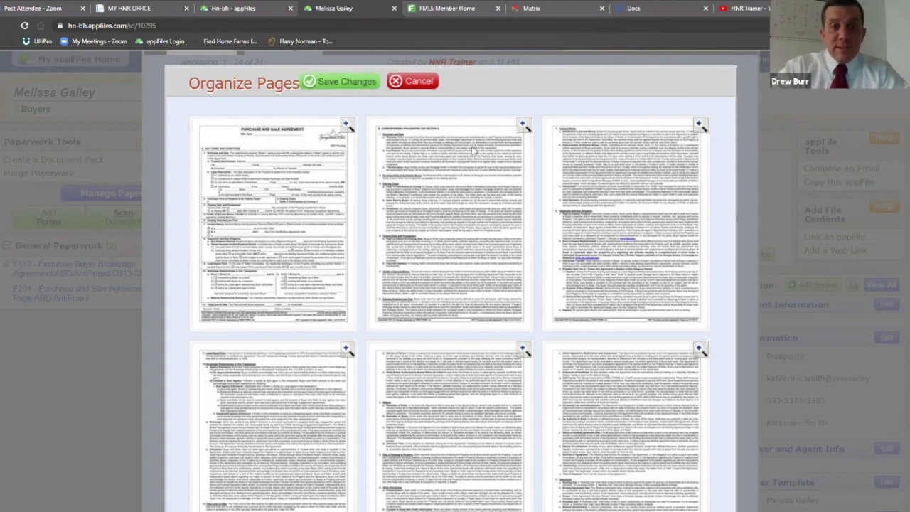
pyautogui.click(320, 81)
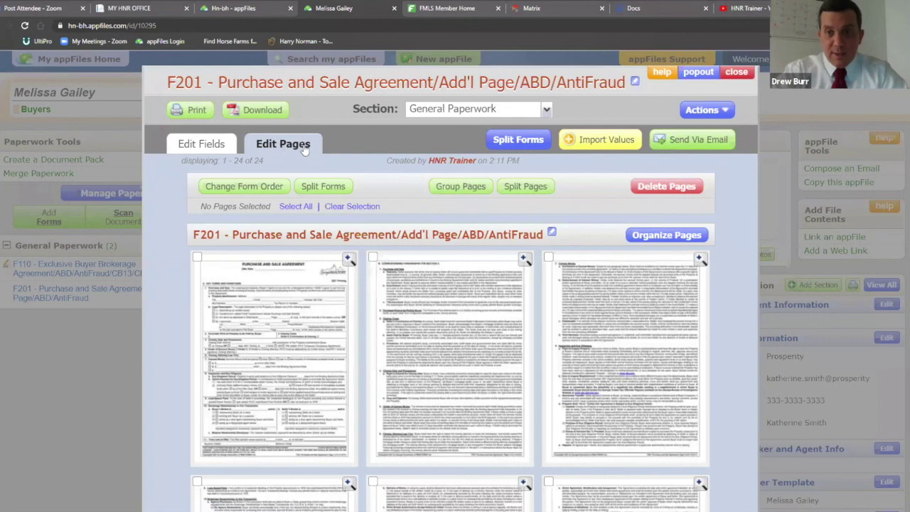
# Return the merged F201 to its Edit Fields view
pyautogui.click(205, 145)
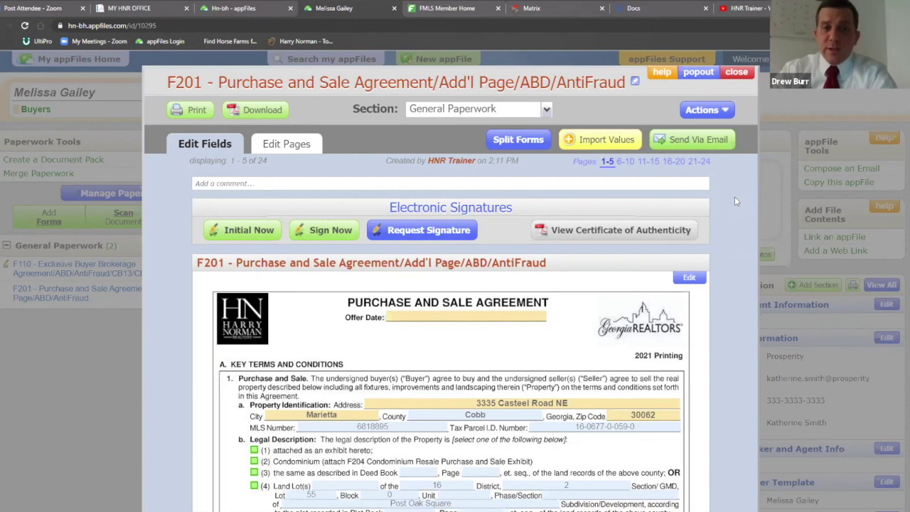
# Split all five forms out of the merged F201 and confirm the split
pyautogui.click(518, 141)
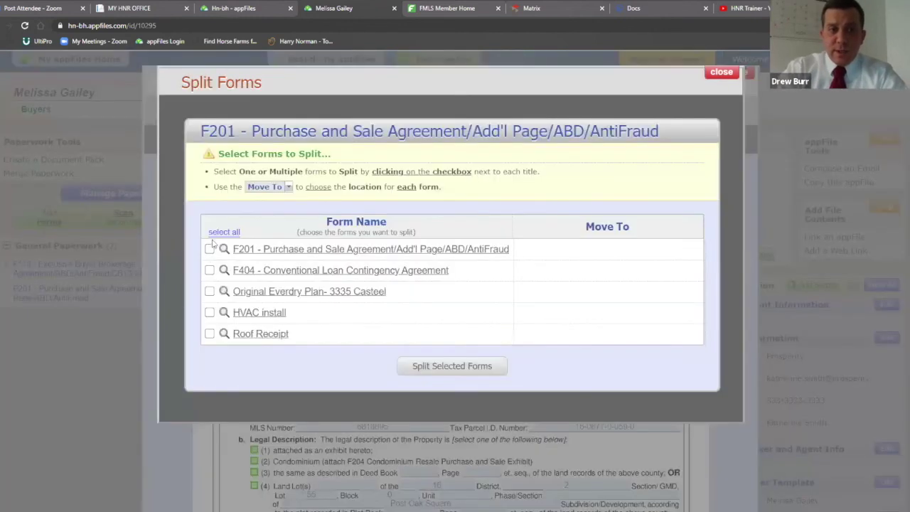
pyautogui.click(222, 231)
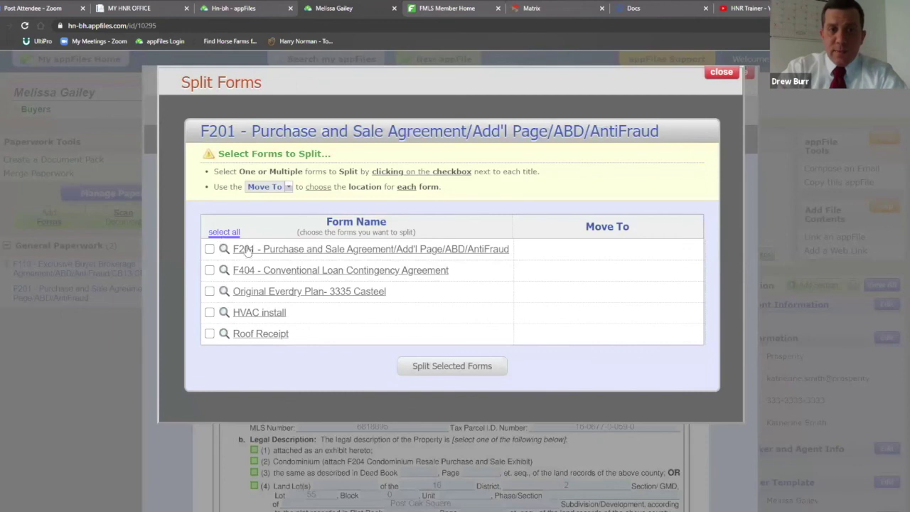
pyautogui.click(463, 377)
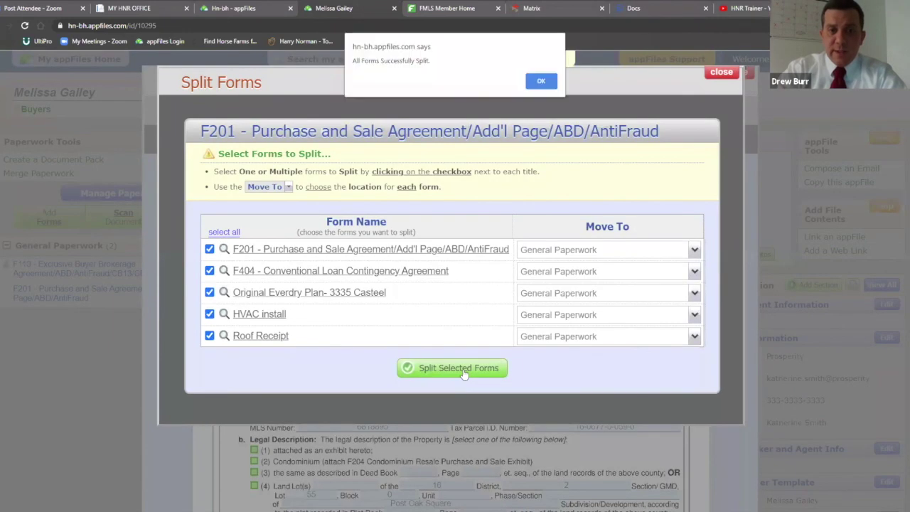
pyautogui.click(540, 81)
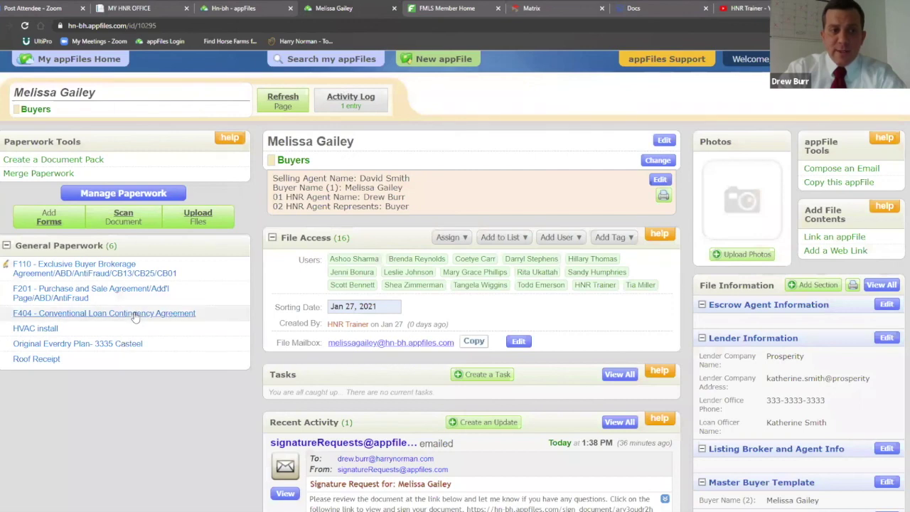
# Open F404 - Conventional Loan Contingency Agreement and check its Send Via Email options
pyautogui.click(132, 315)
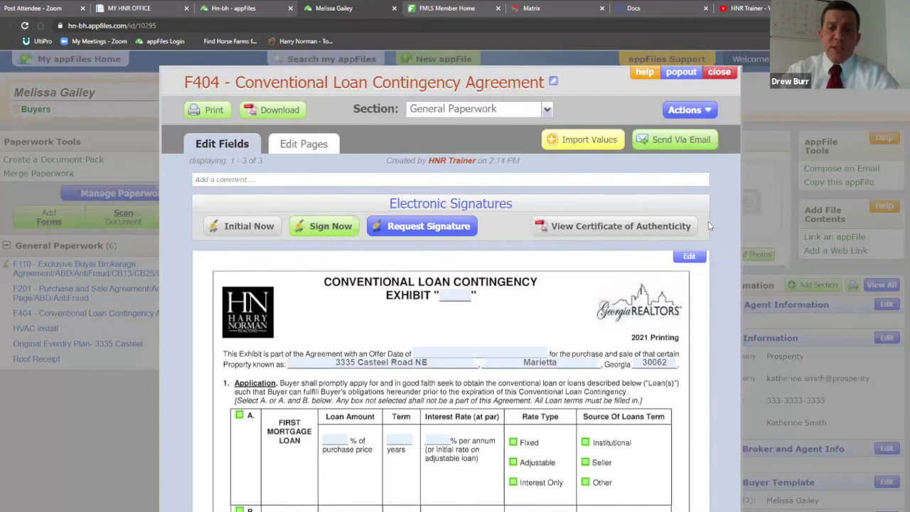
pyautogui.click(666, 142)
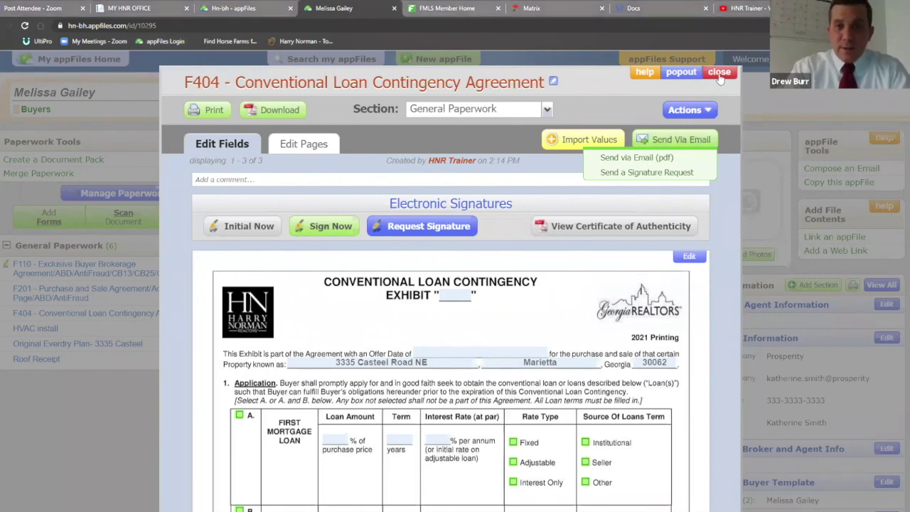
pyautogui.click(466, 144)
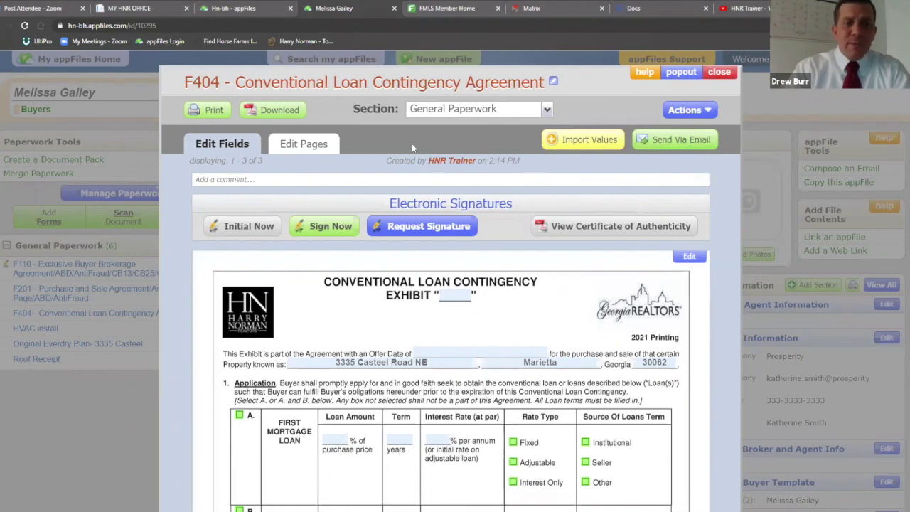
# View the F404 pages as thumbnails, return to its fields, then close the document
pyautogui.click(307, 145)
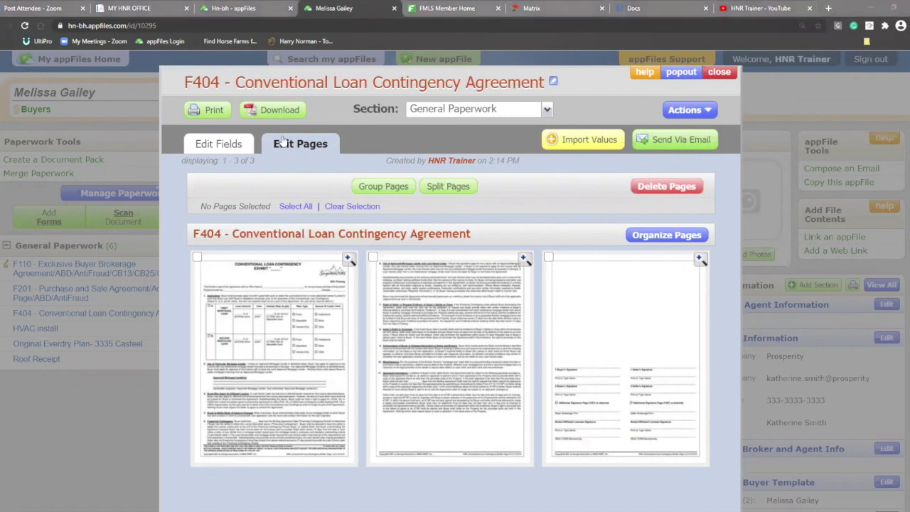
pyautogui.click(219, 144)
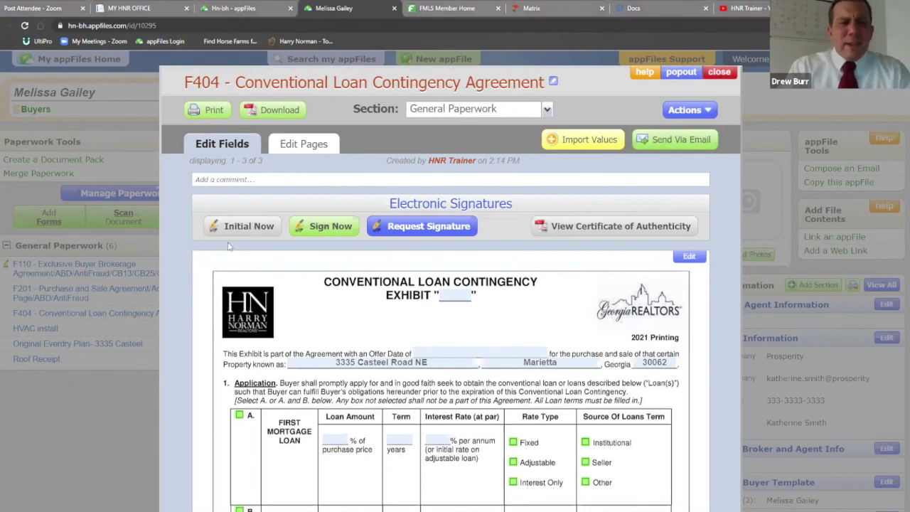
pyautogui.press('Escape')
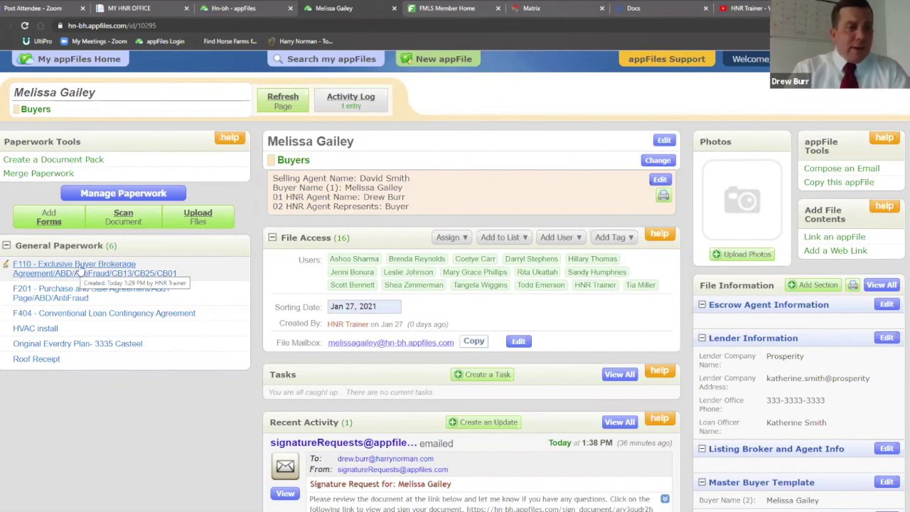
# Rename the F110 Exclusive Buyer Brokerage Agreement to 'Buyer Brokerage - ' plus the buyer's name
pyautogui.click(81, 267)
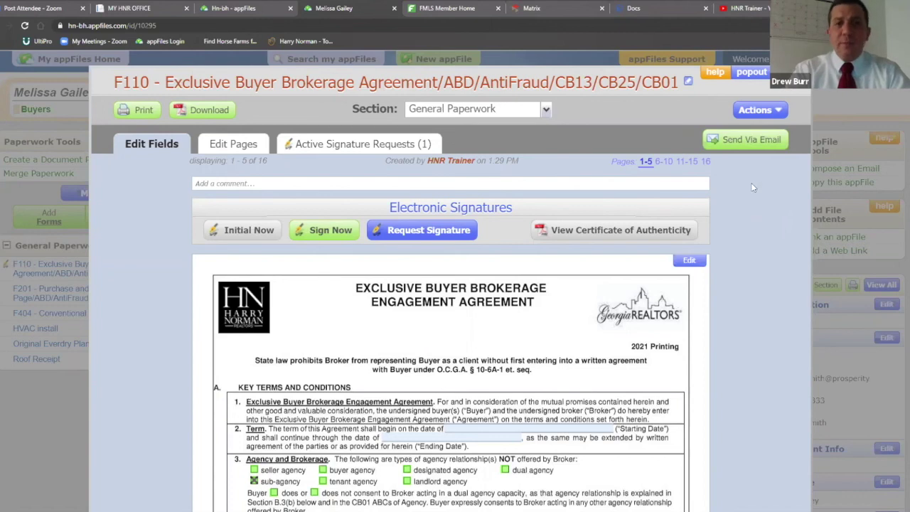
pyautogui.click(688, 84)
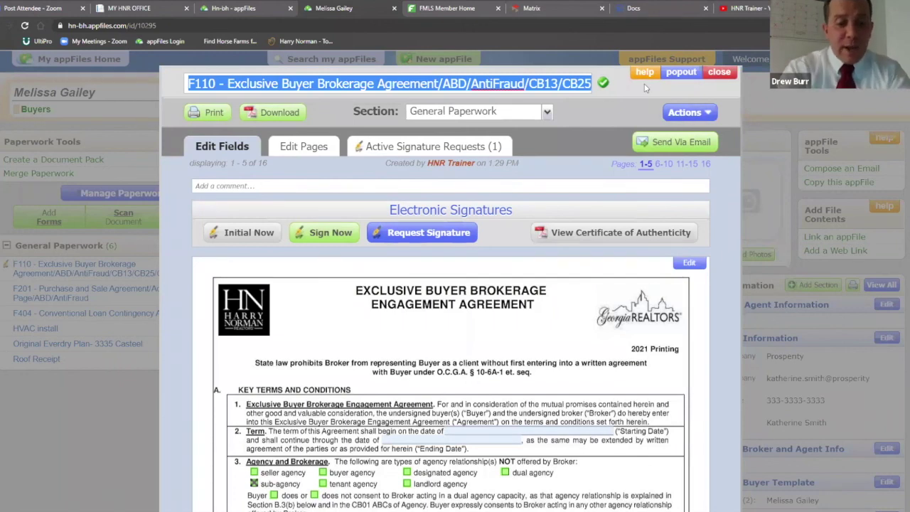
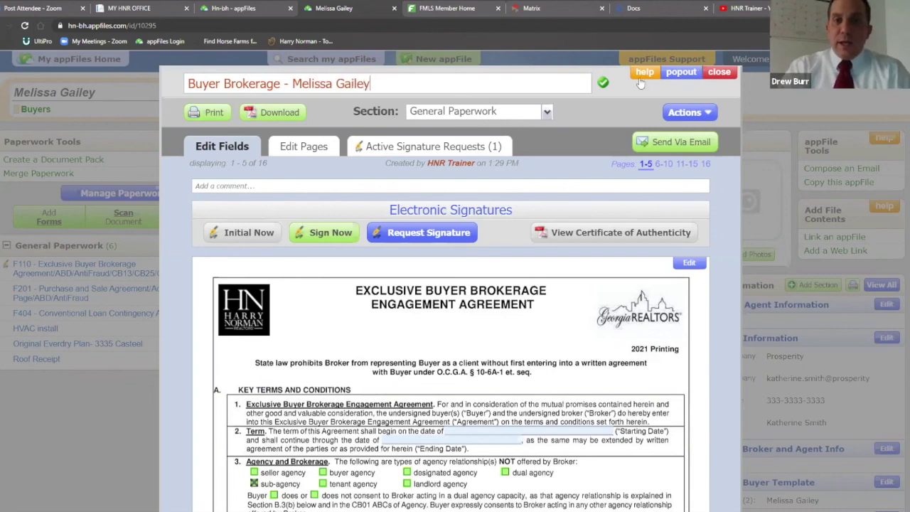
pyautogui.click(603, 84)
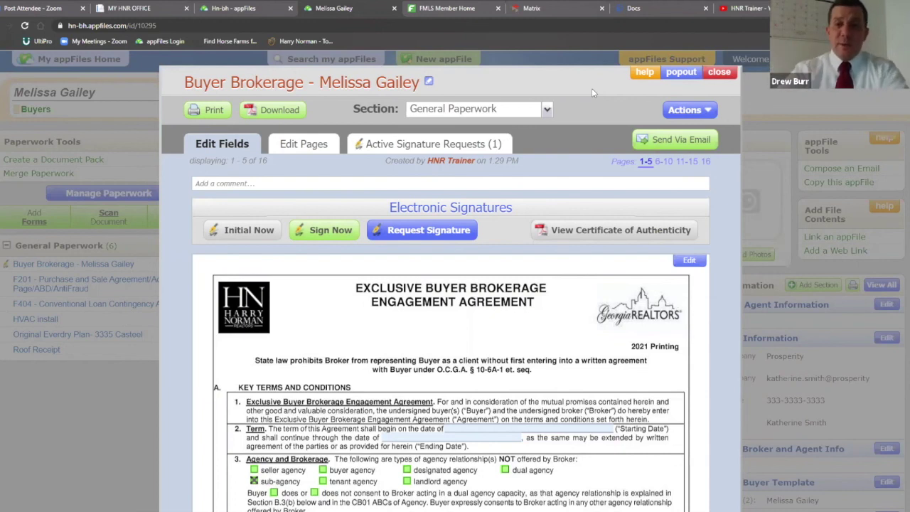
# Close the Buyer Brokerage document, reopen it to view its Actions list, then close it
pyautogui.click(720, 73)
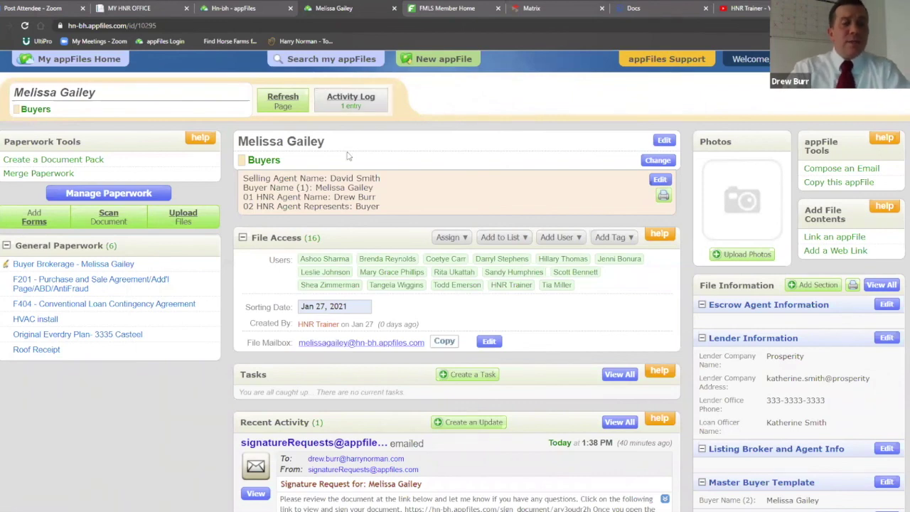
pyautogui.click(79, 268)
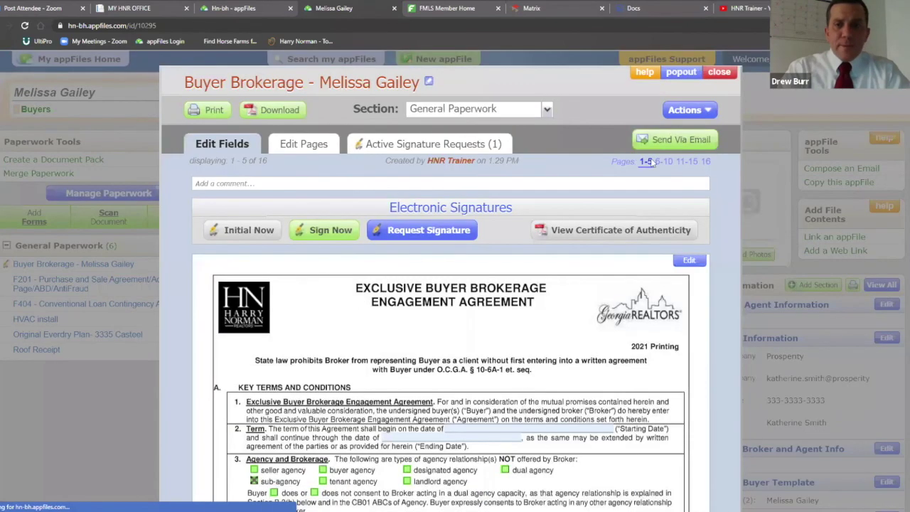
pyautogui.click(708, 113)
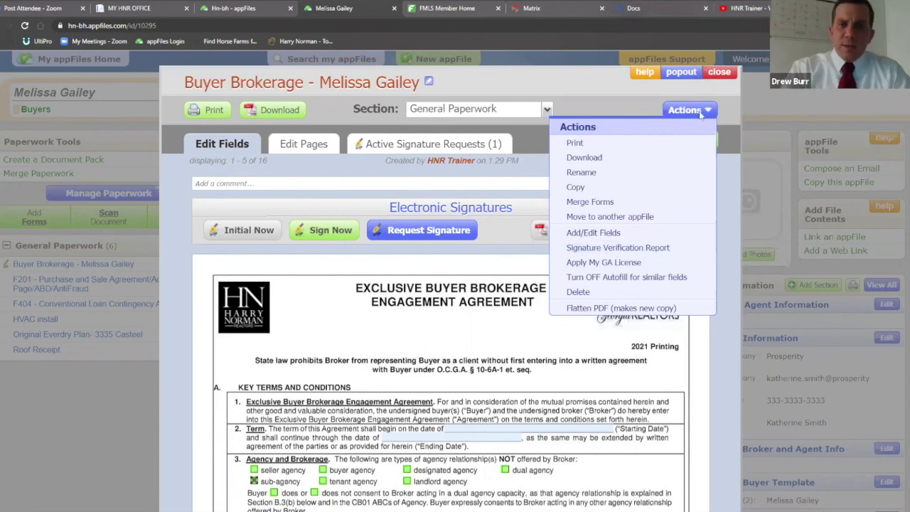
pyautogui.click(713, 74)
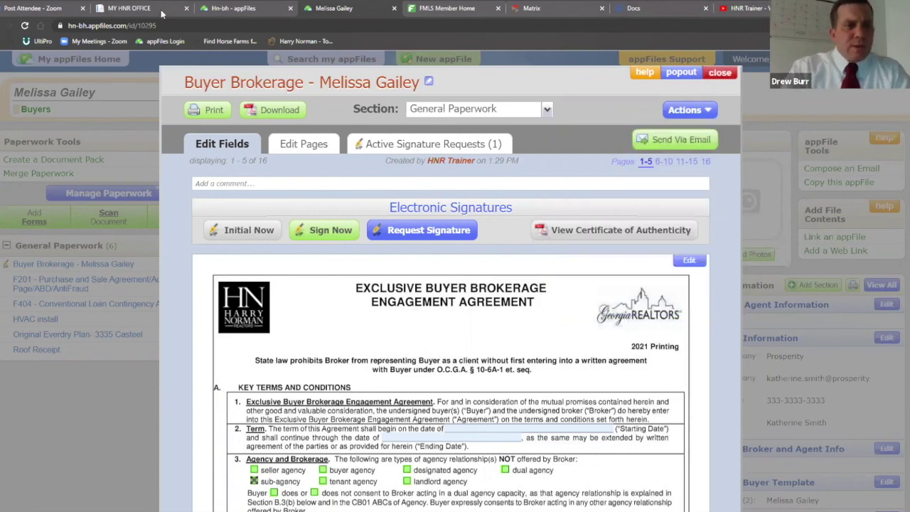
# Search the forms library for 'amend' and browse the results
pyautogui.click(32, 225)
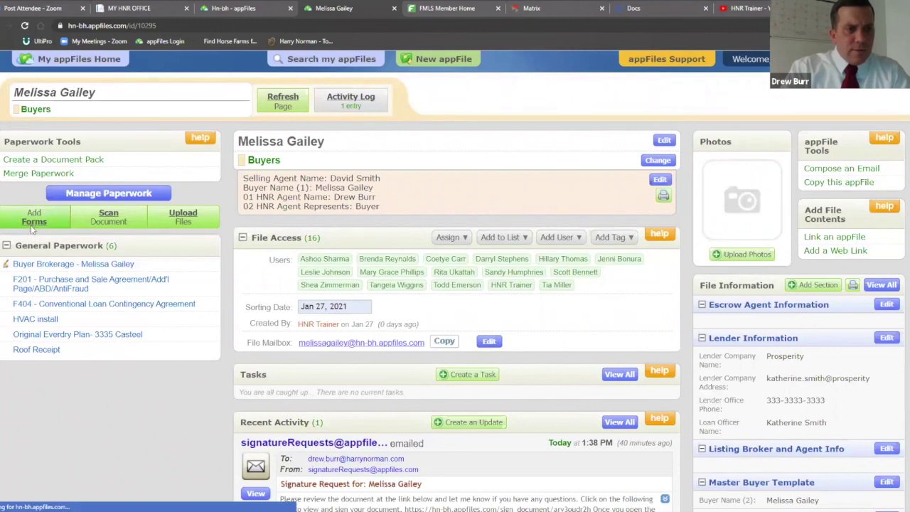
pyautogui.write('amend')
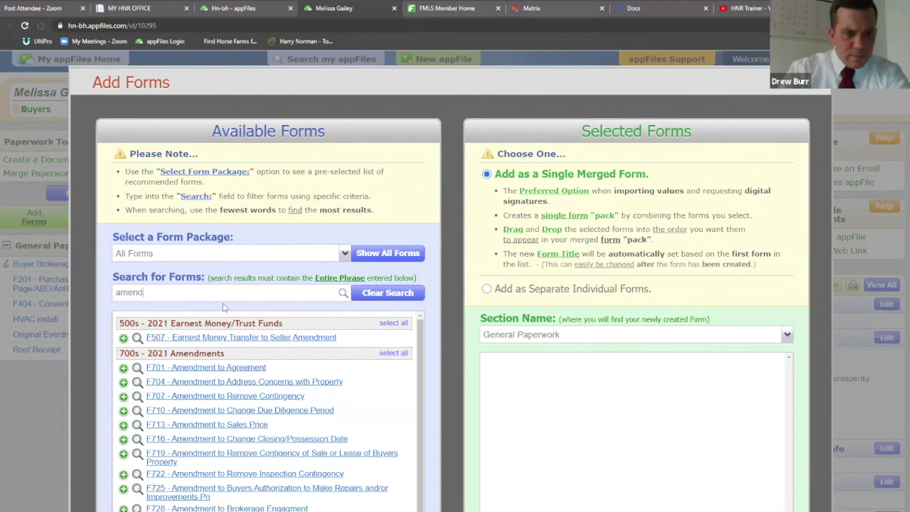
pyautogui.scroll(-2, 346, 331)
pyautogui.scroll(-1, 453, 327)
pyautogui.scroll(-2, 455, 328)
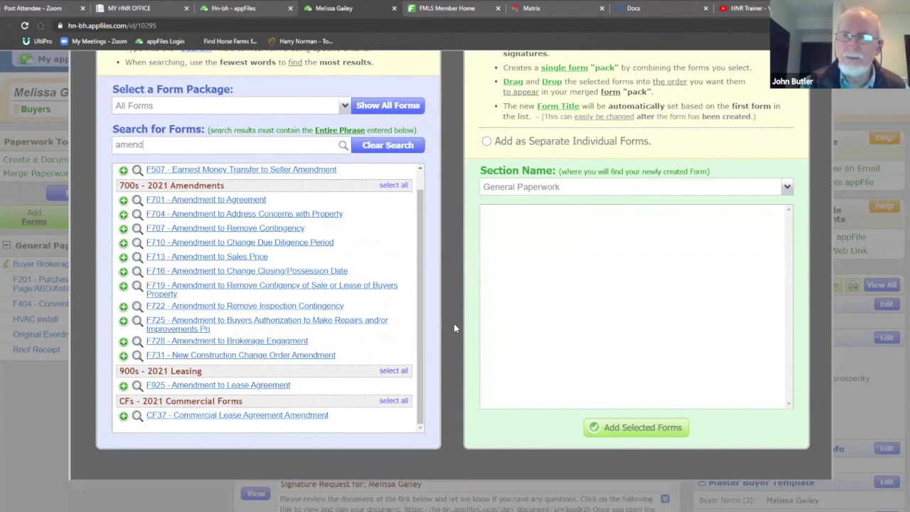
pyautogui.scroll(1, 377, 340)
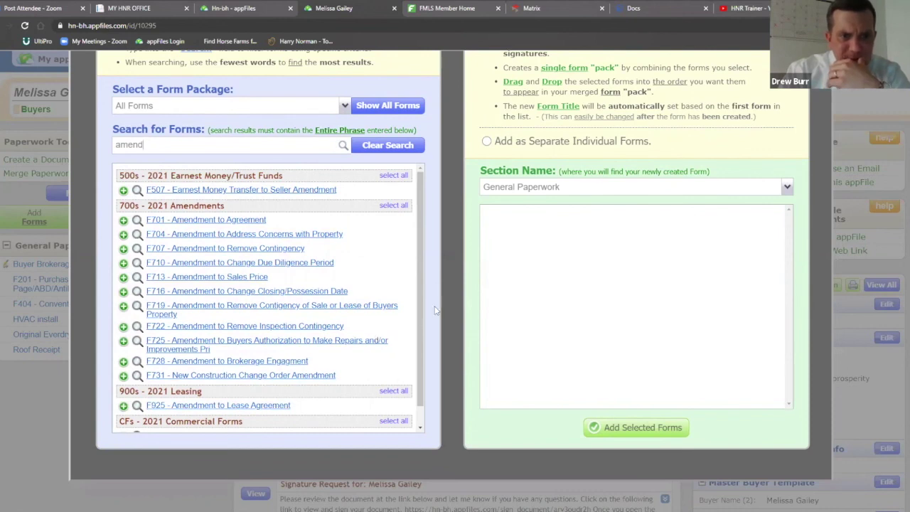
pyautogui.scroll(2, 436, 311)
# Search 'f701' and add F701 - Amendment to Agreement to the appFile
pyautogui.doubleClick(143, 243)
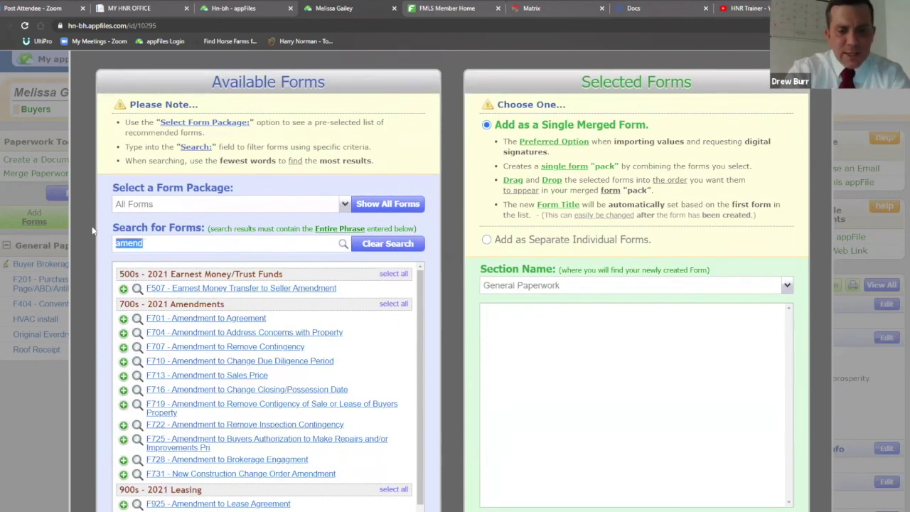
pyautogui.write('bla')
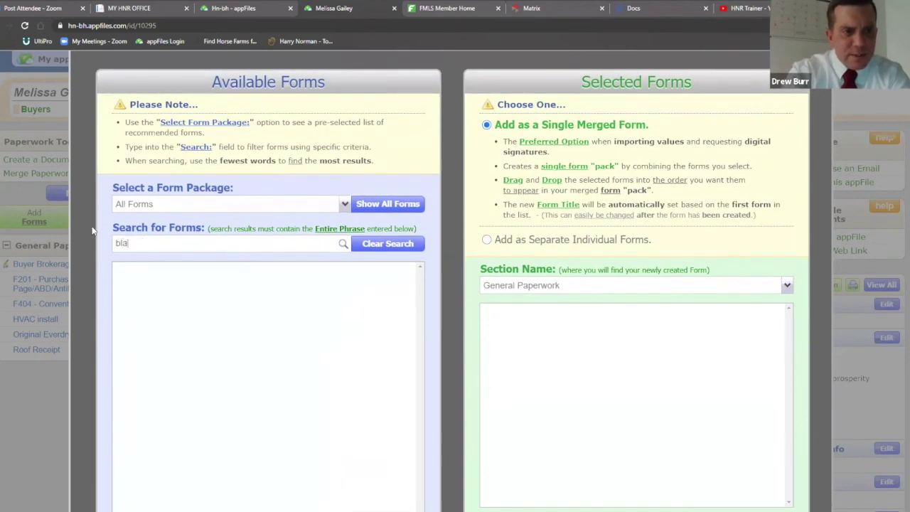
pyautogui.press('BackSpace')
pyautogui.press('BackSpace')
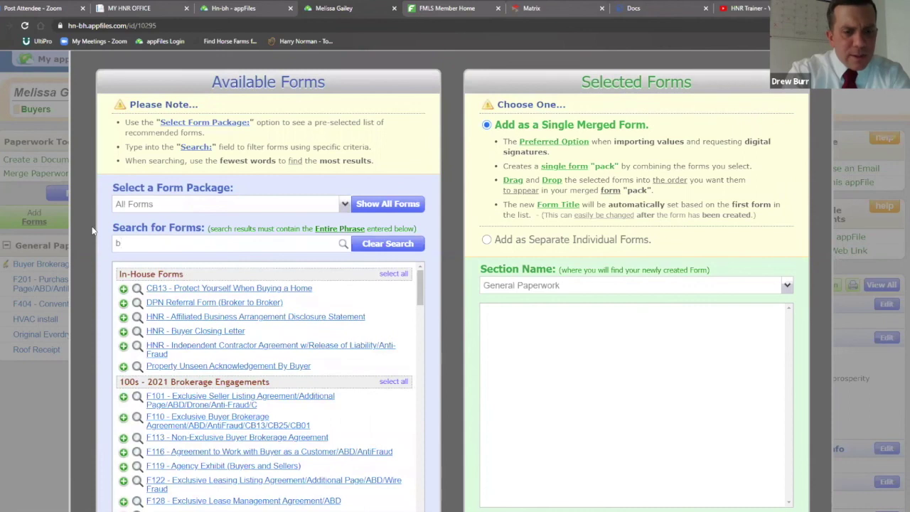
pyautogui.write('f70')
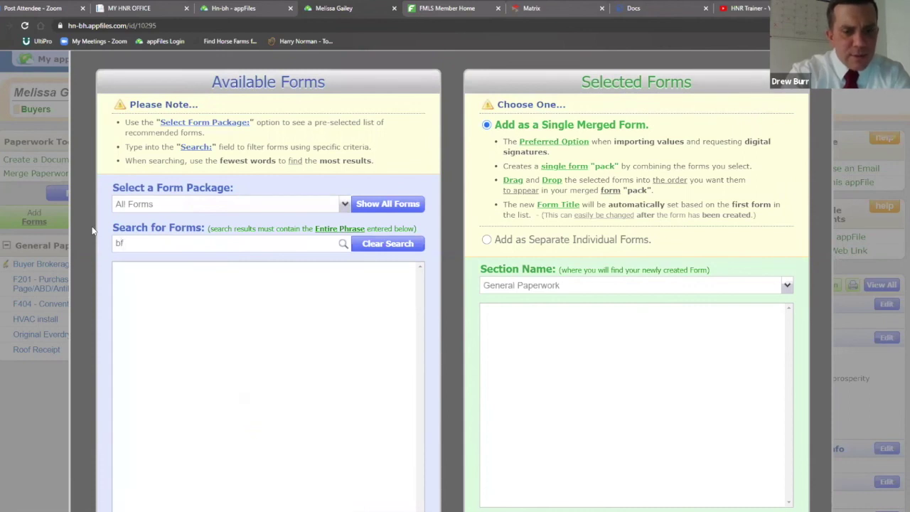
pyautogui.press('BackSpace')
pyautogui.press('BackSpace')
pyautogui.press('BackSpace')
pyautogui.press('BackSpace')
pyautogui.write('f701')
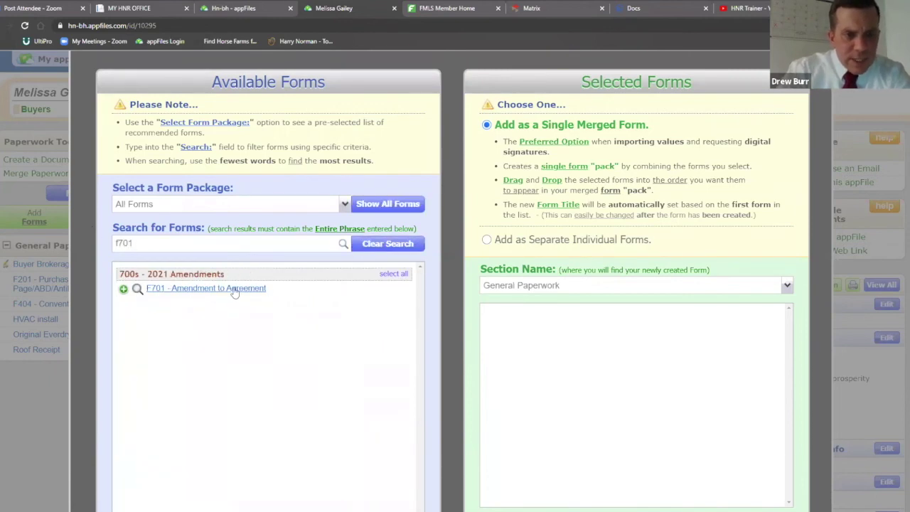
pyautogui.click(235, 289)
pyautogui.scroll(-3, 651, 376)
pyautogui.click(651, 376)
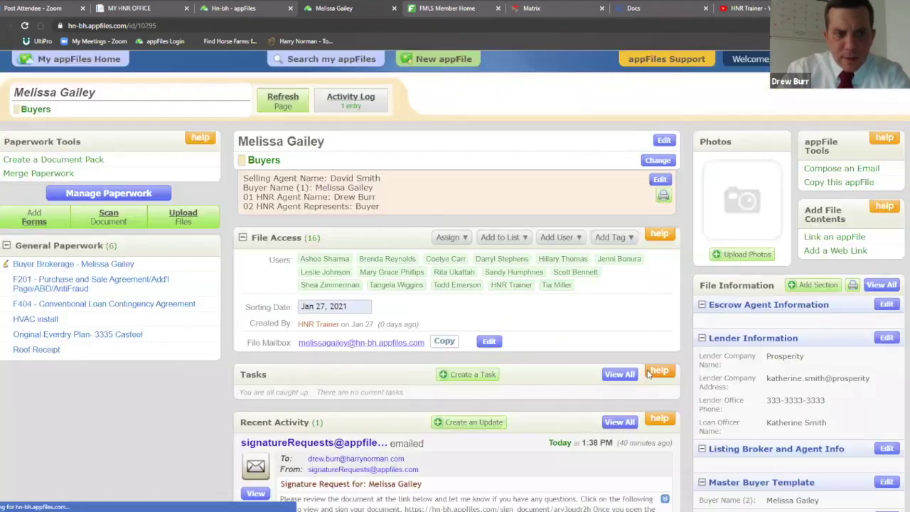
# Scroll through the F701 Amendment to Agreement form, then close it
pyautogui.scroll(-4, 696, 310)
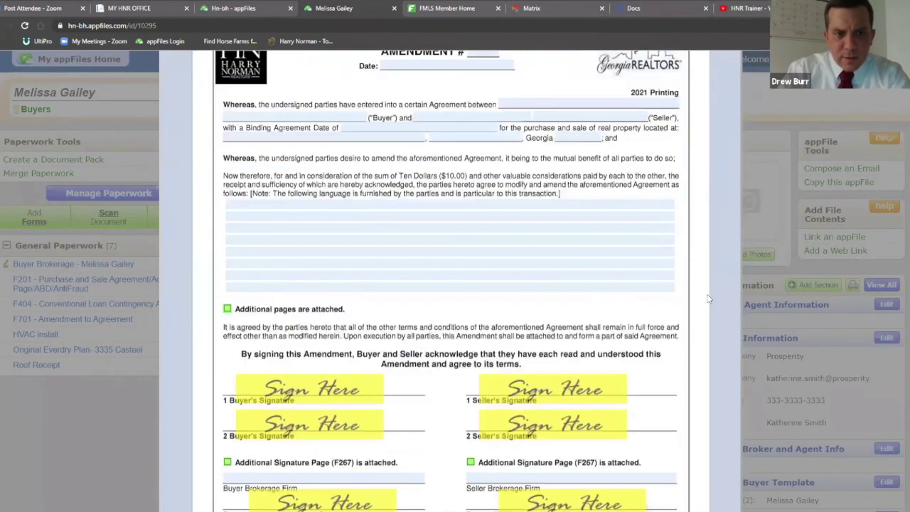
pyautogui.scroll(3, 708, 299)
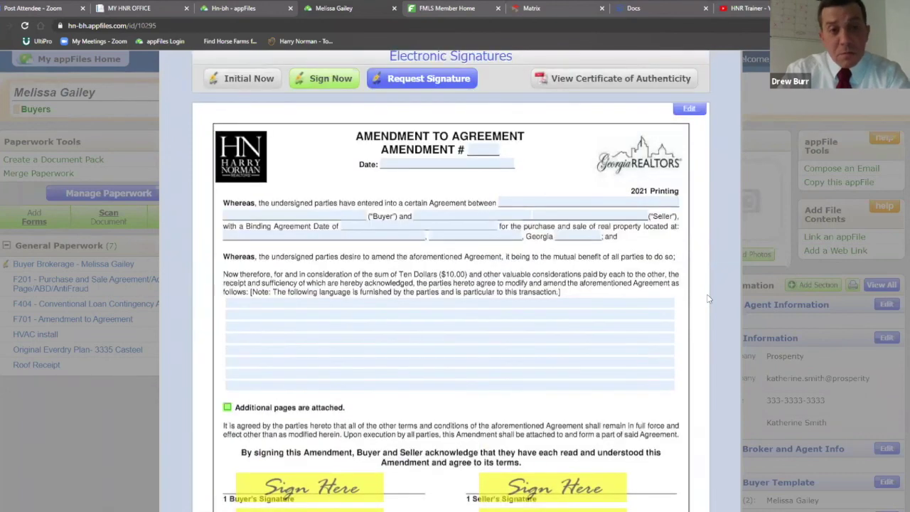
pyautogui.scroll(2, 709, 297)
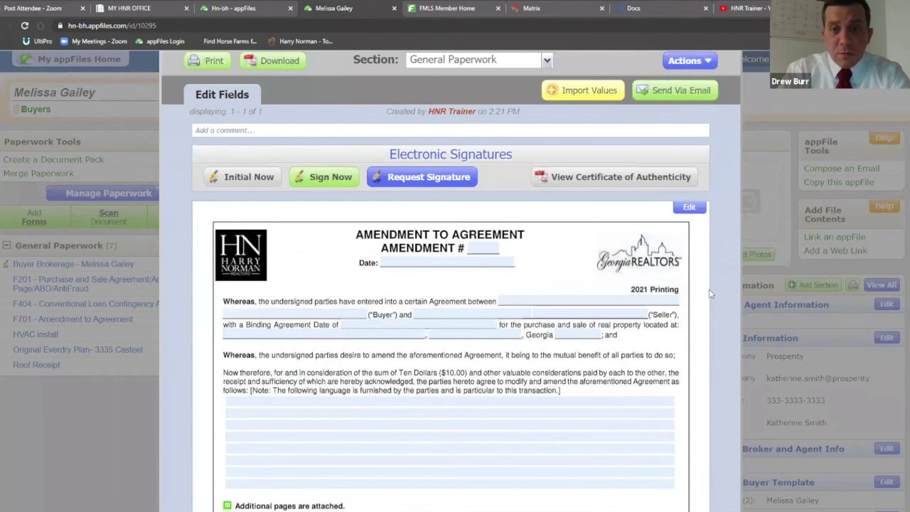
pyautogui.scroll(-2, 709, 289)
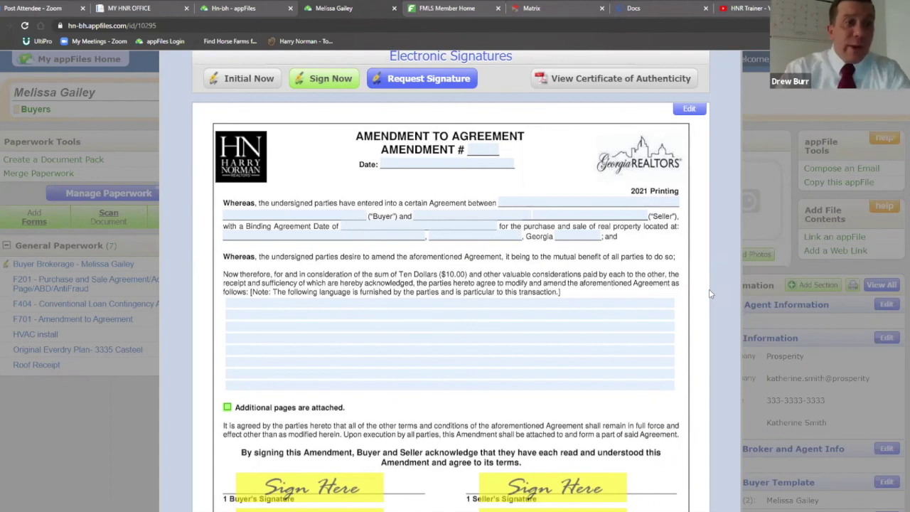
pyautogui.scroll(3, 710, 288)
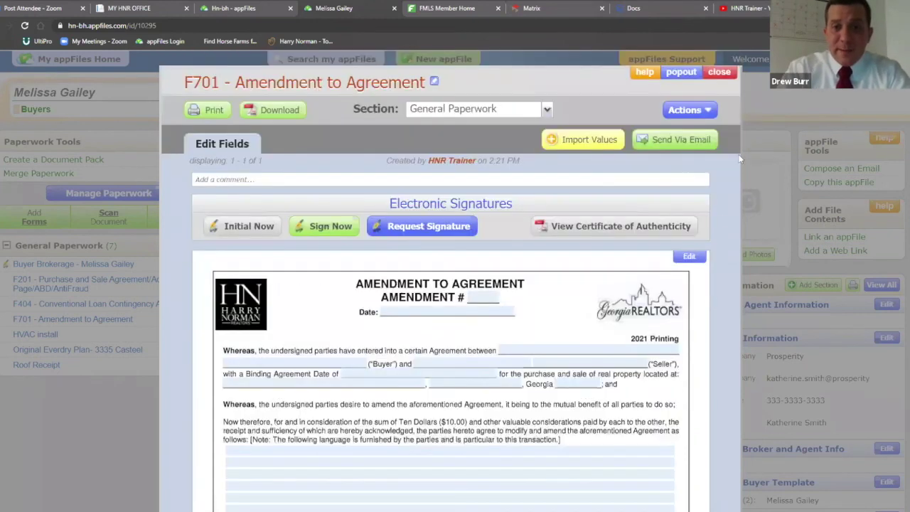
pyautogui.click(719, 72)
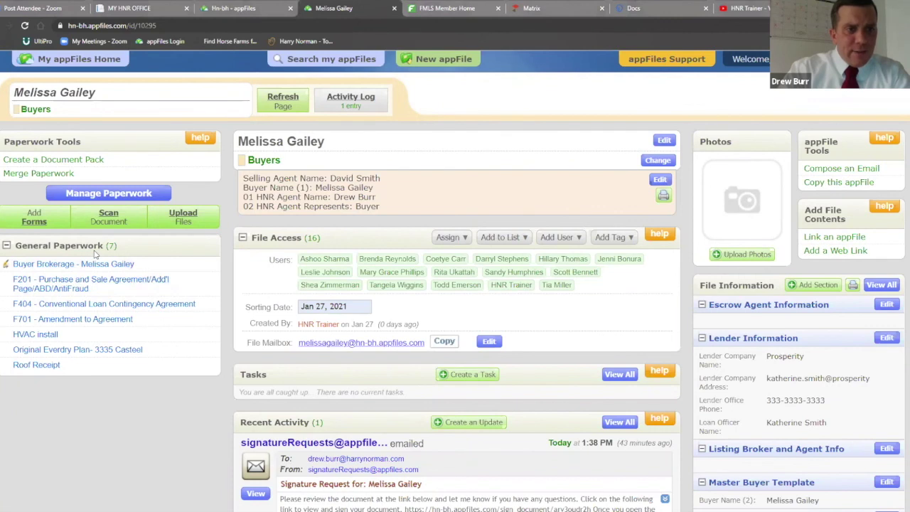
# Merge F201, F404, F701, HVAC install, Original Everdry Plan and Roof Receipt into one document
pyautogui.click(25, 177)
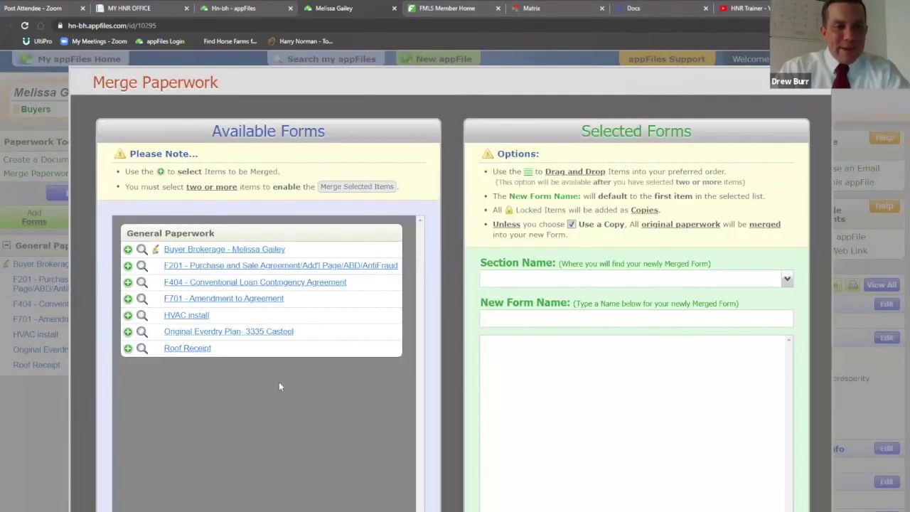
pyautogui.click(208, 272)
pyautogui.click(218, 287)
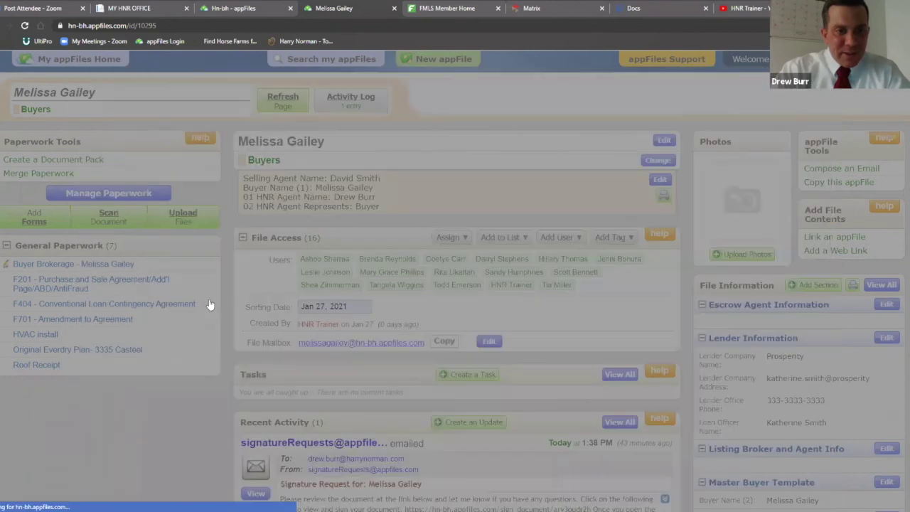
pyautogui.click(211, 304)
pyautogui.click(194, 321)
pyautogui.click(191, 336)
pyautogui.click(189, 352)
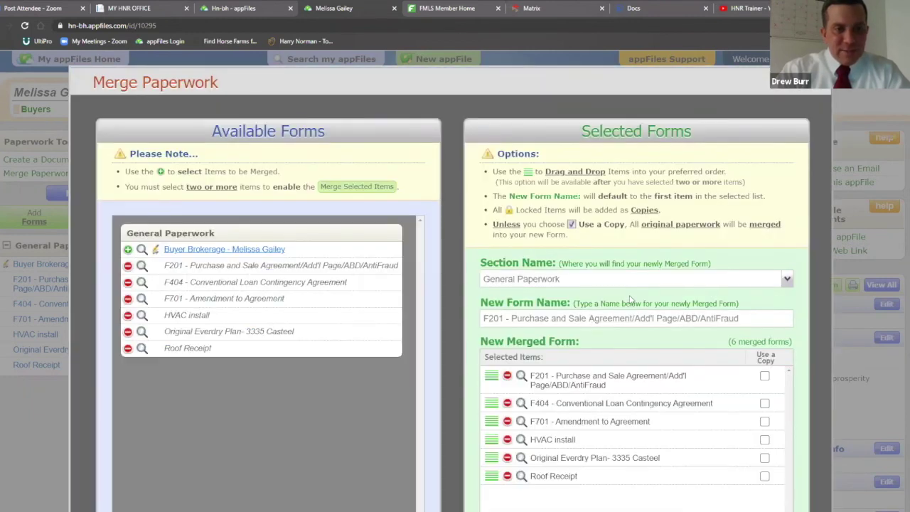
pyautogui.scroll(-2, 627, 297)
pyautogui.scroll(-2, 628, 341)
pyautogui.click(629, 370)
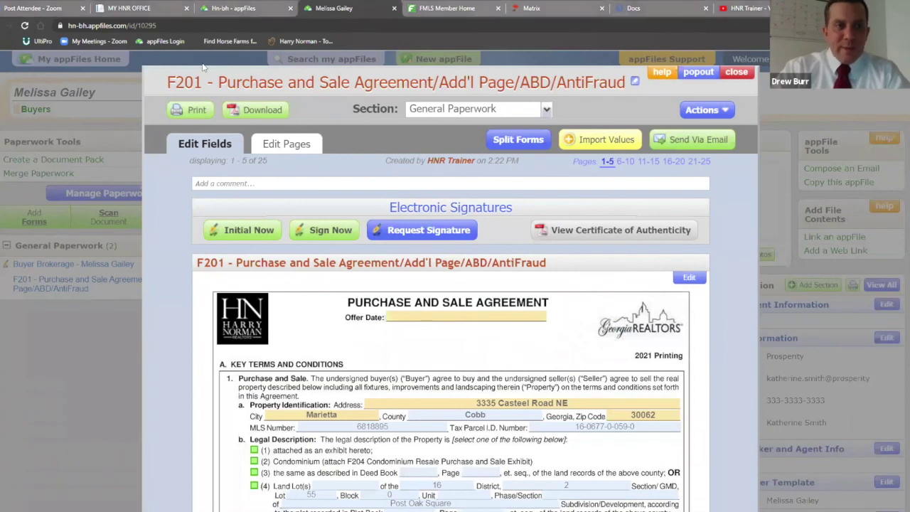
pyautogui.click(634, 81)
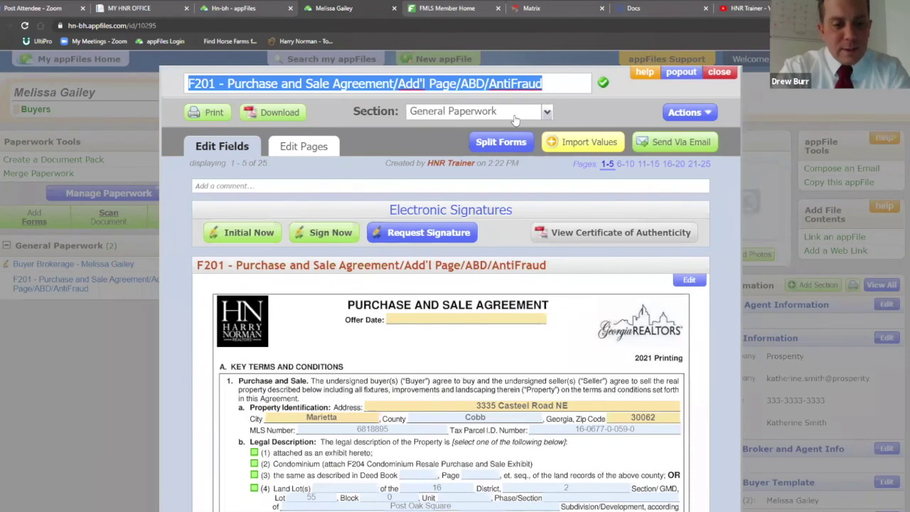
pyautogui.write('OFFER: ')
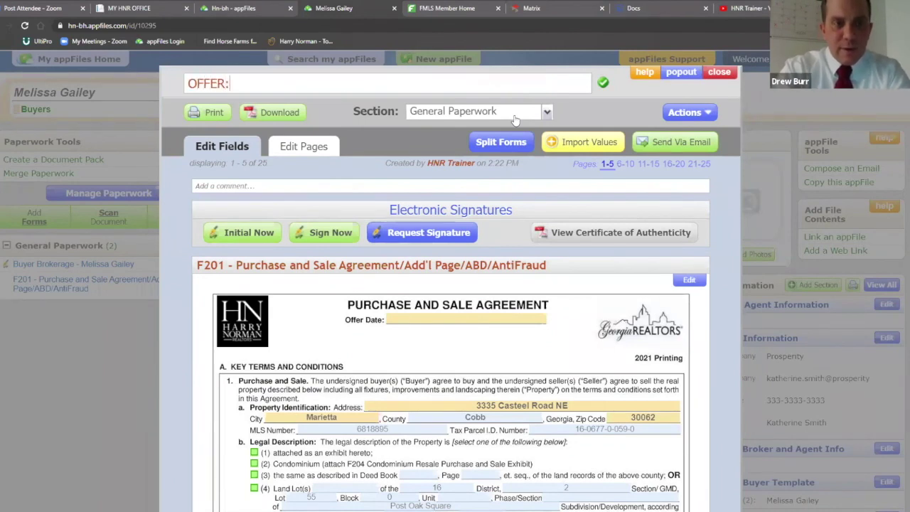
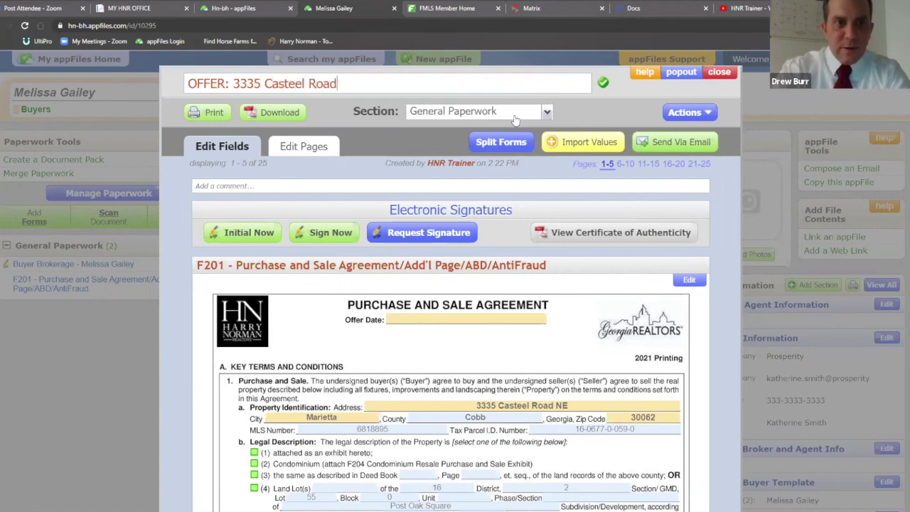
pyautogui.click(602, 82)
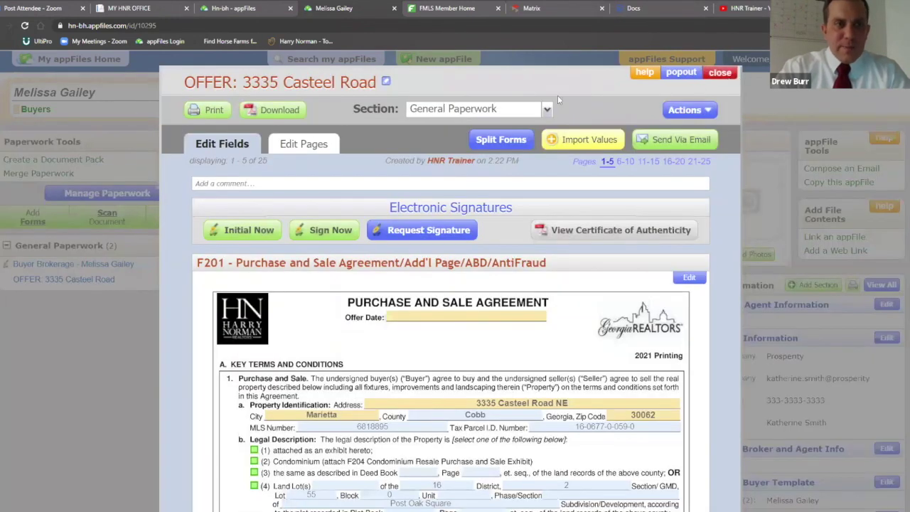
pyautogui.click(720, 72)
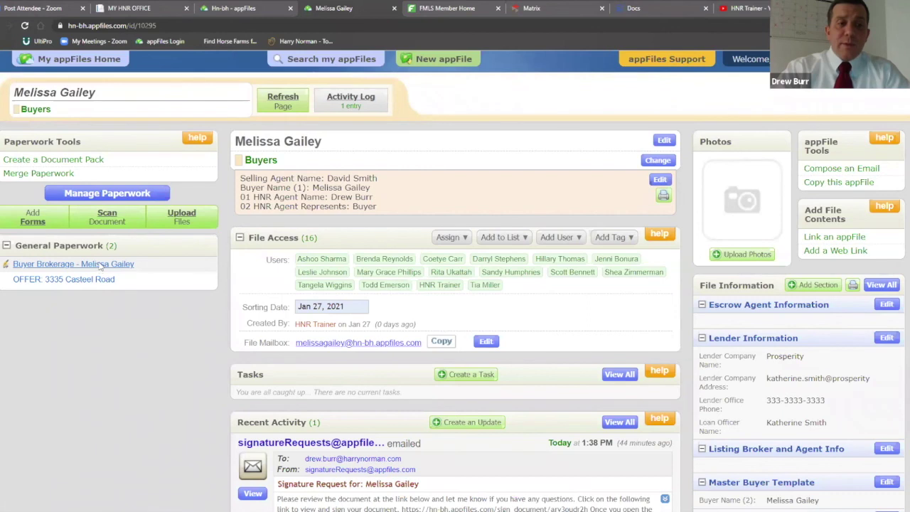
# Set the Buyer Brokerage document's section to Broker Docs and close the viewer
pyautogui.click(100, 265)
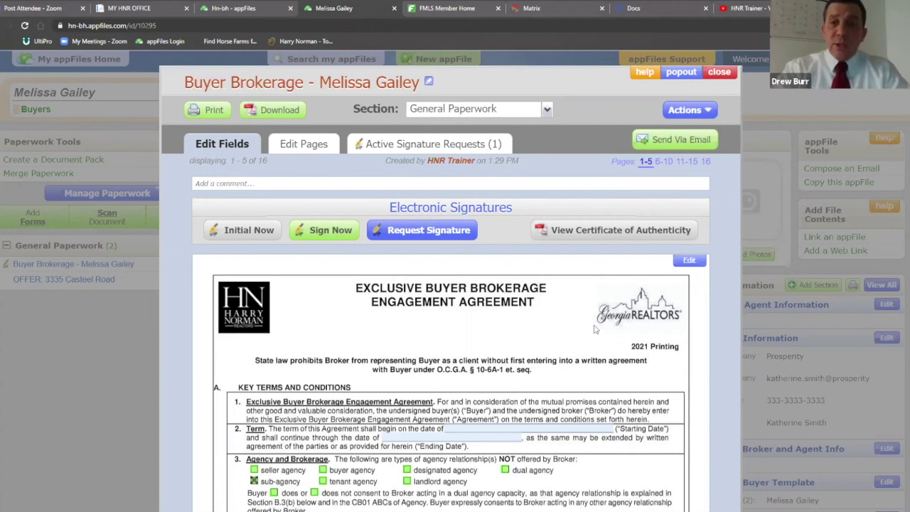
pyautogui.click(547, 111)
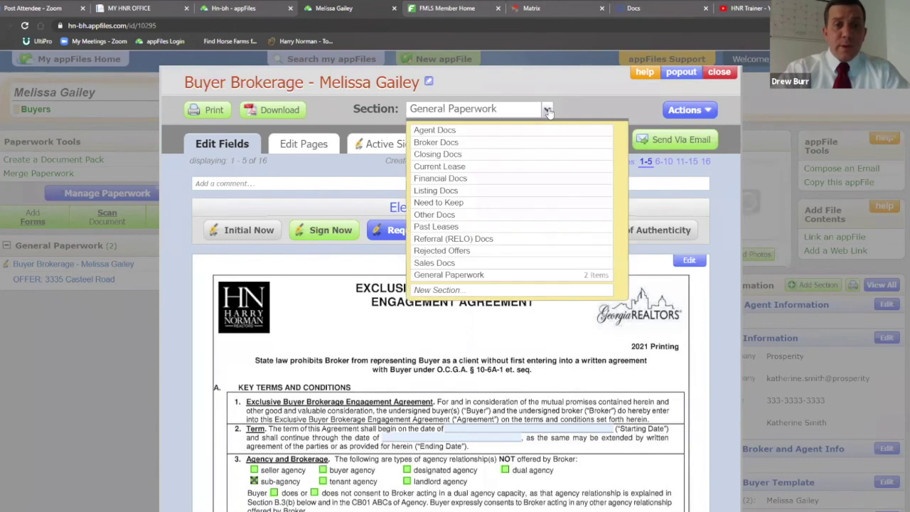
pyautogui.click(459, 145)
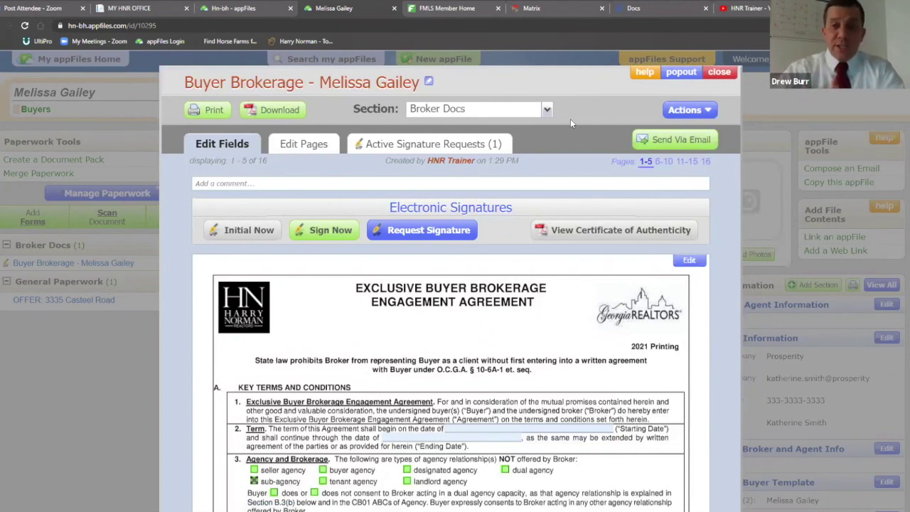
pyautogui.click(721, 77)
pyautogui.scroll(-3, 597, 178)
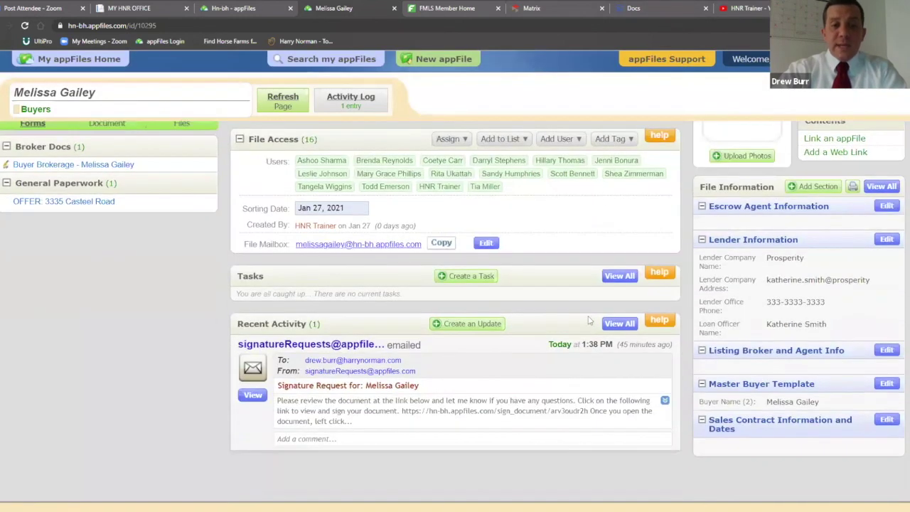
pyautogui.click(479, 325)
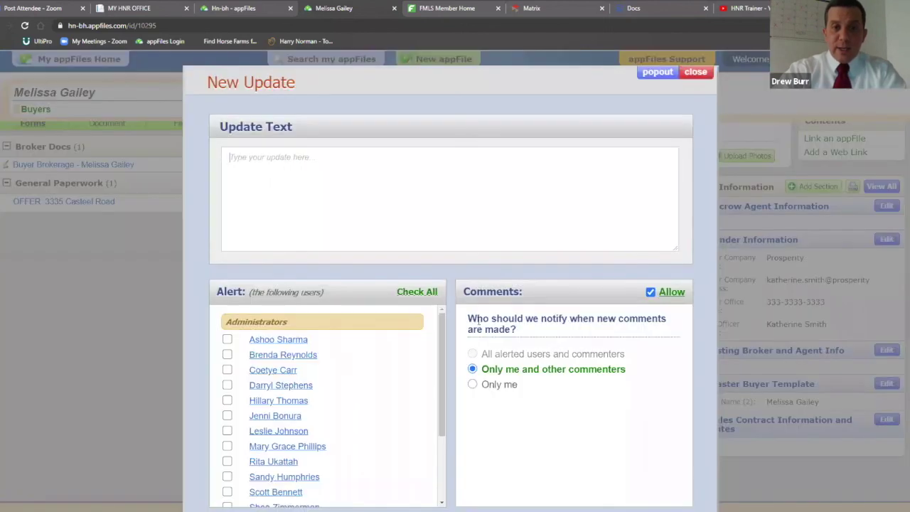
pyautogui.click(425, 173)
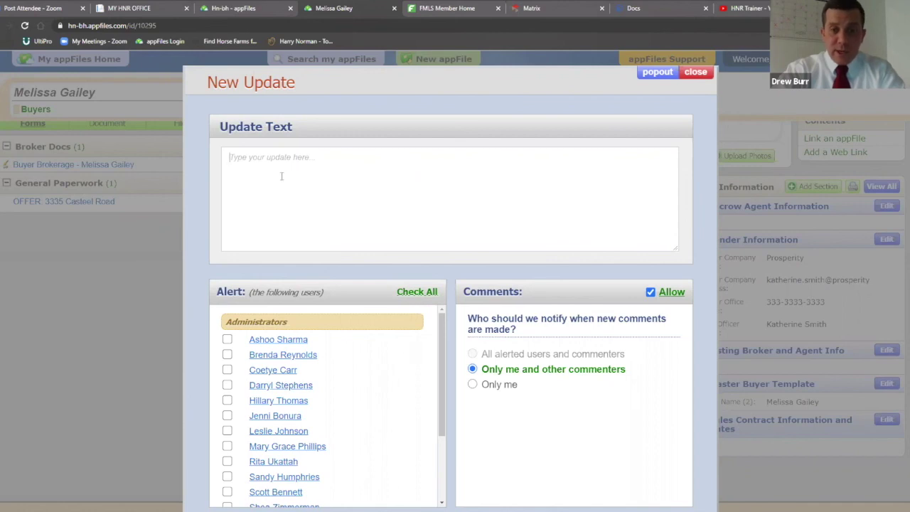
pyautogui.scroll(-1, 379, 295)
pyautogui.scroll(-2, 379, 296)
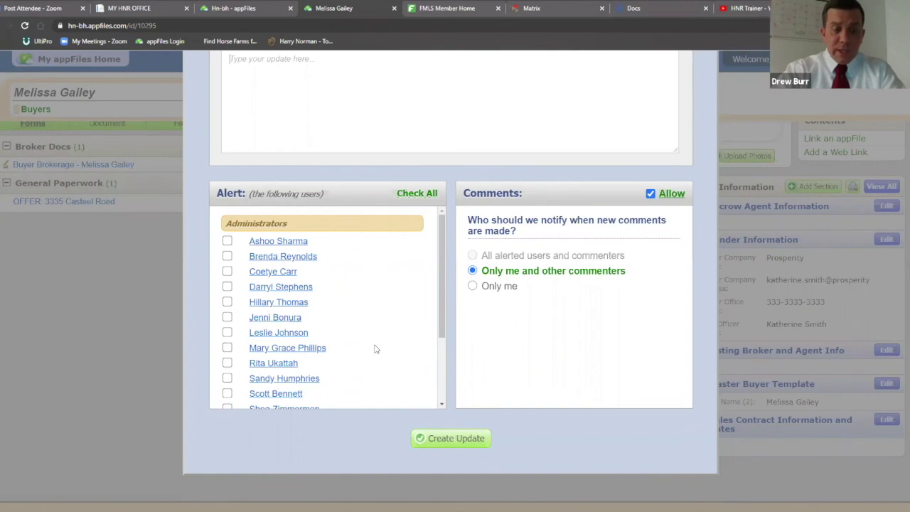
pyautogui.click(227, 349)
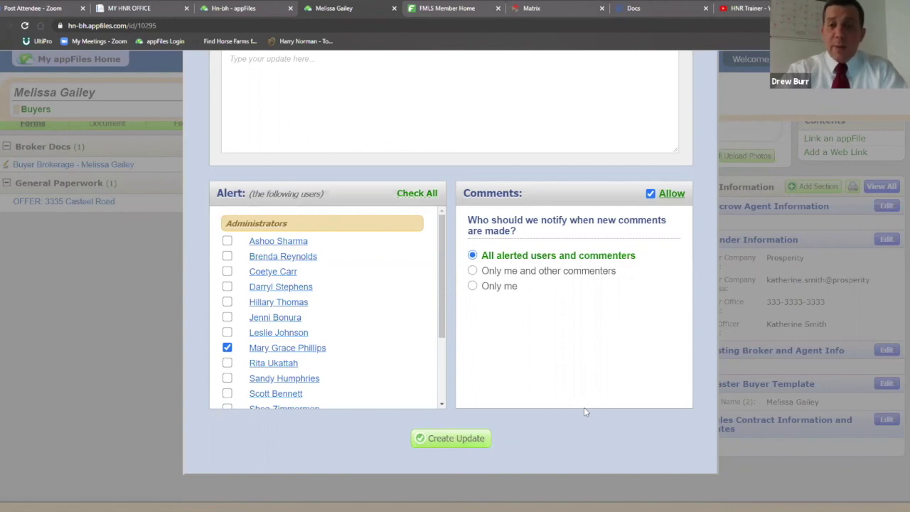
pyautogui.scroll(1, 609, 410)
pyautogui.scroll(1, 609, 411)
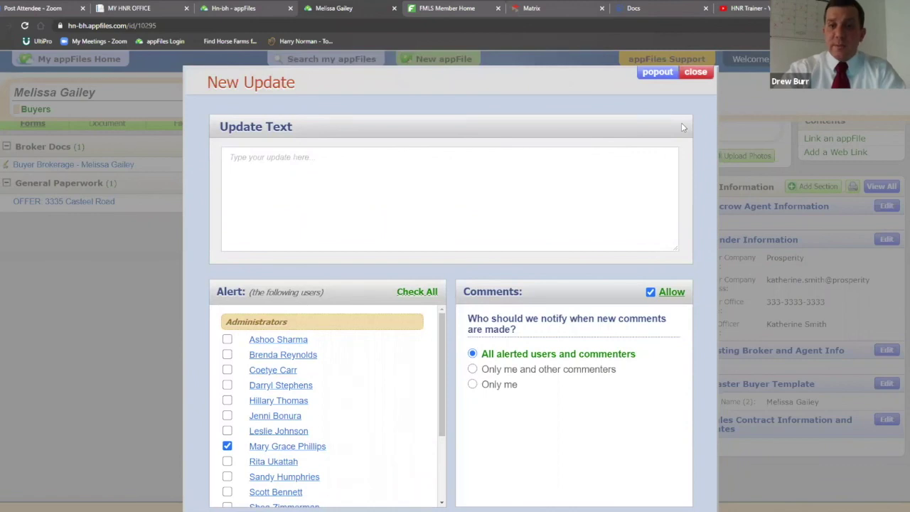
pyautogui.click(695, 73)
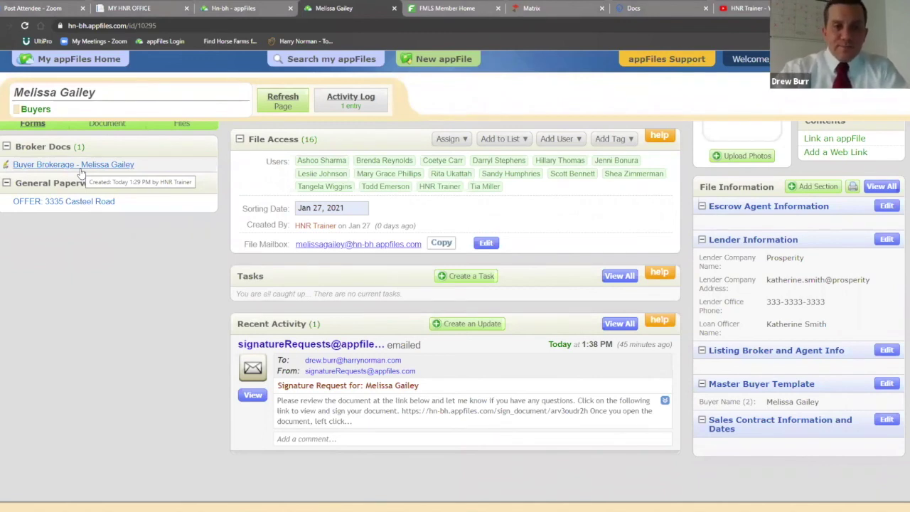
pyautogui.scroll(3, 518, 252)
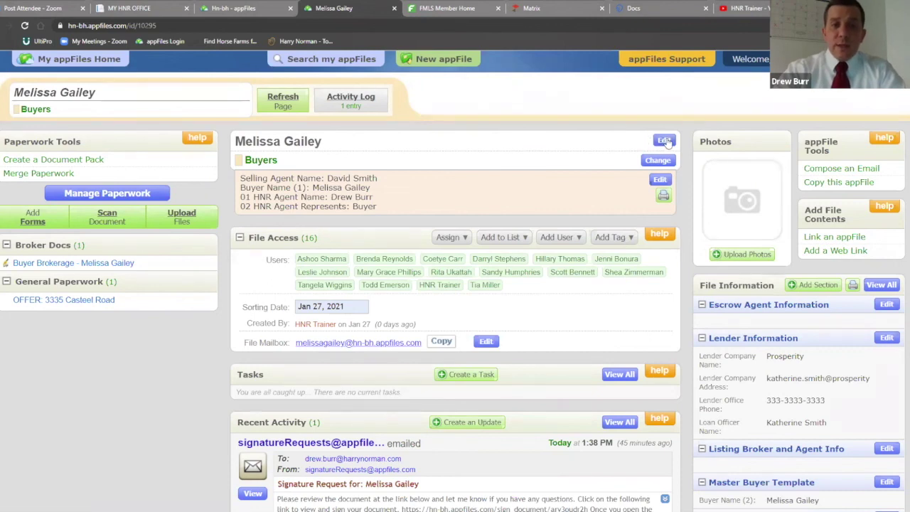
pyautogui.click(664, 141)
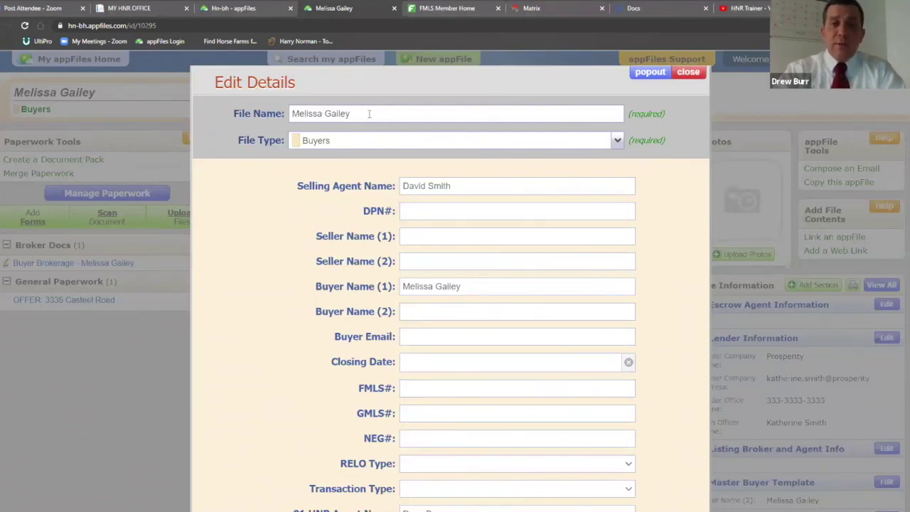
pyautogui.click(616, 142)
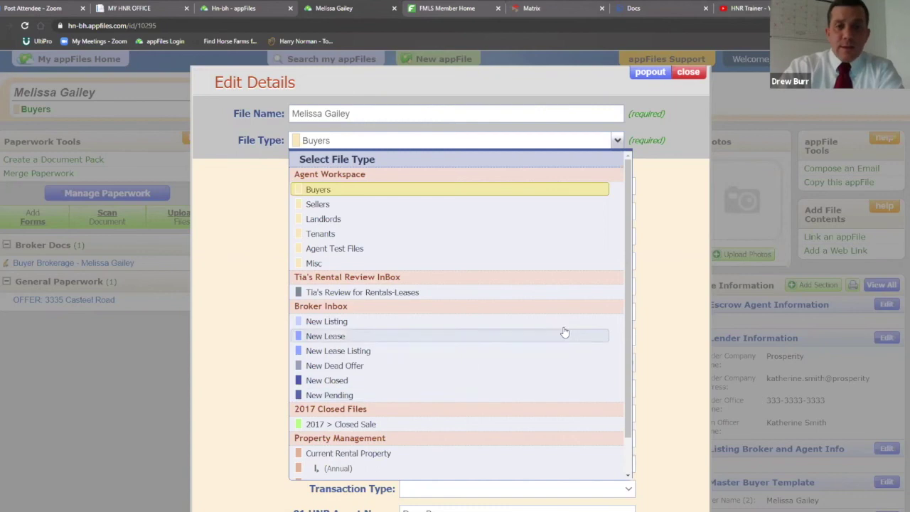
pyautogui.click(652, 188)
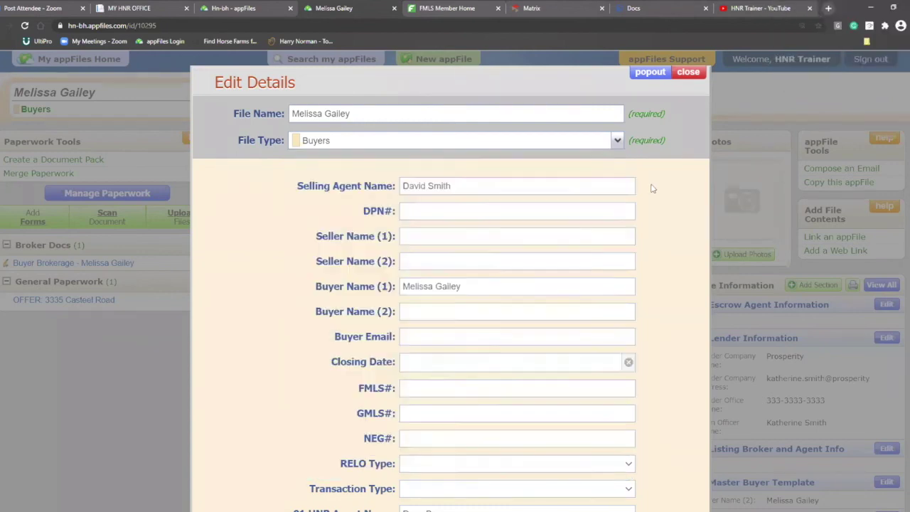
pyautogui.scroll(-5, 666, 186)
pyautogui.click(464, 386)
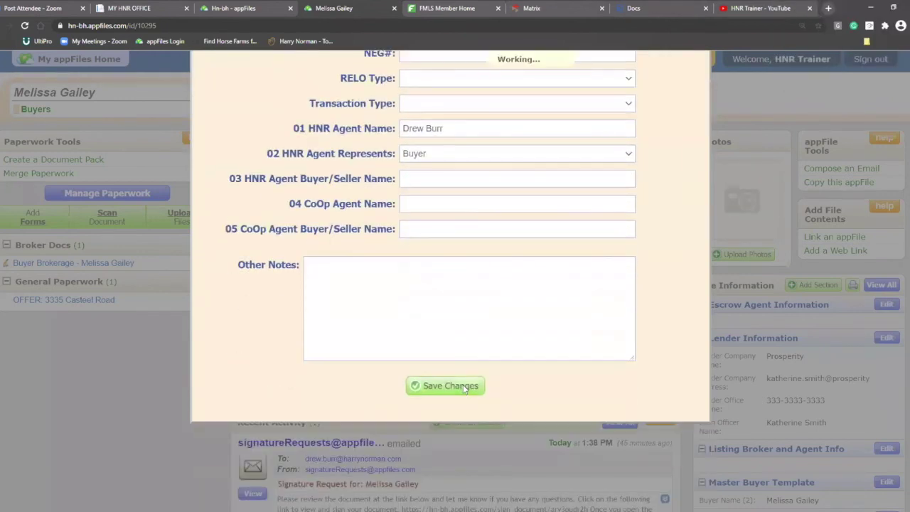